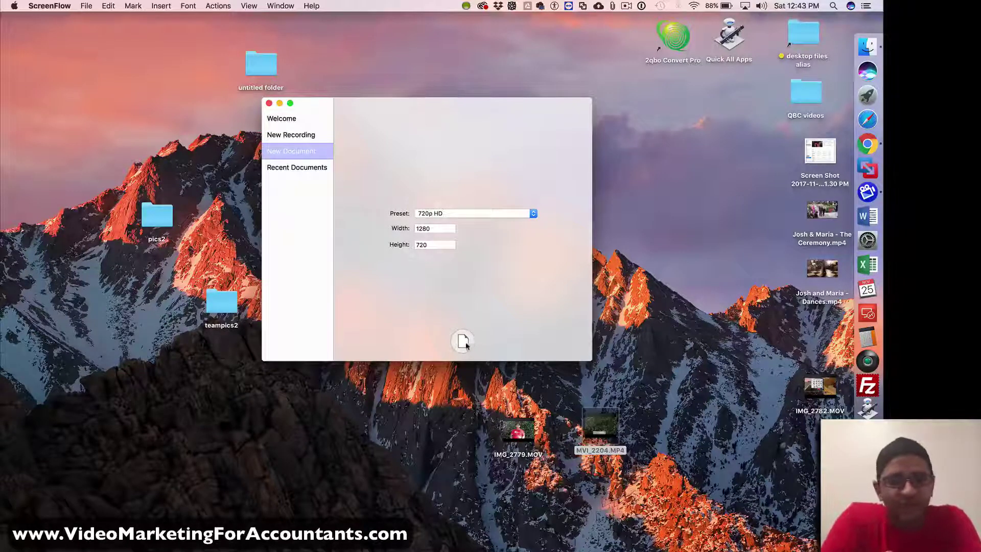
Create a 720p HD document (1280 × 720) and narrow its window, keeping IMG_2779.MOV and MVI_2204.MP4 accessible on the desktop.
click(463, 341)
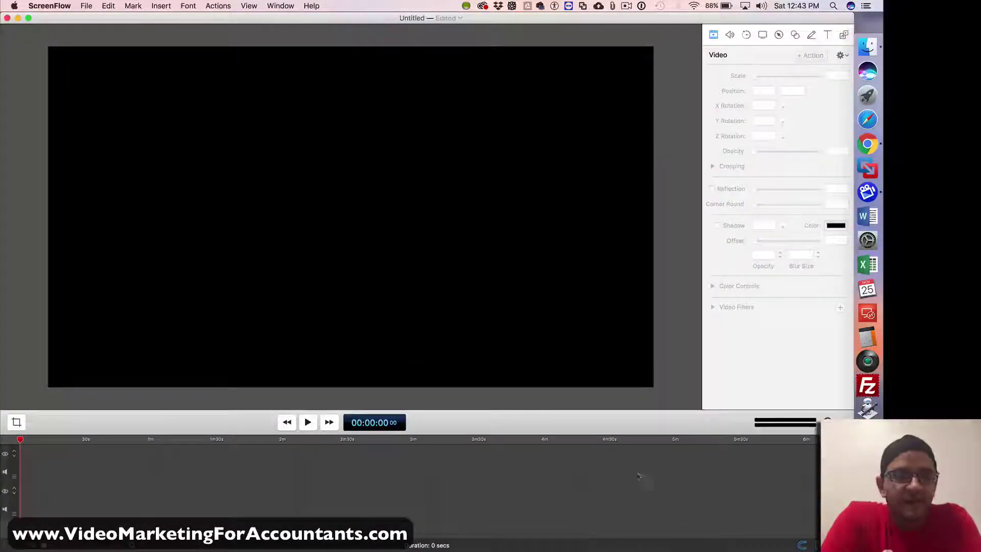
drag(828, 544, 563, 517)
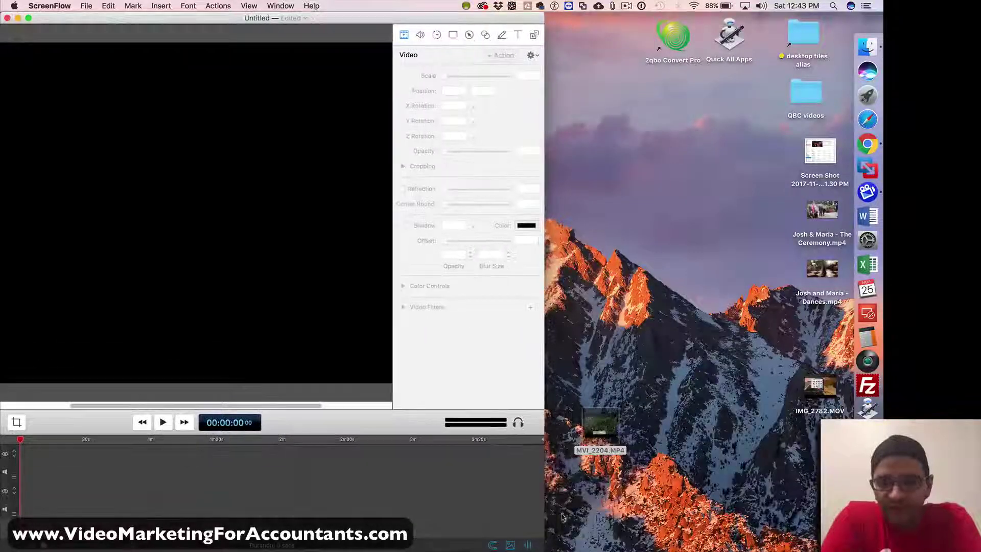
drag(605, 424, 690, 321)
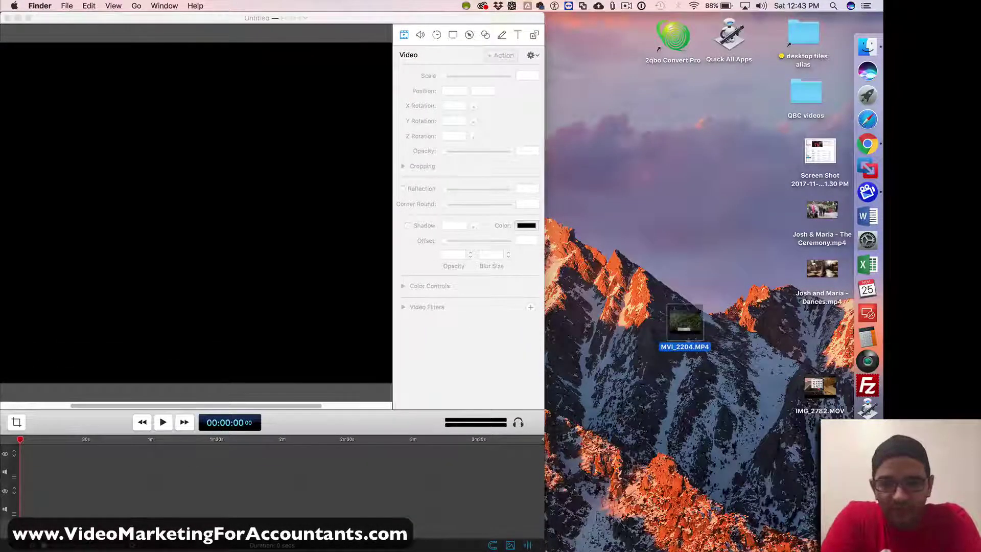
drag(544, 327, 493, 327)
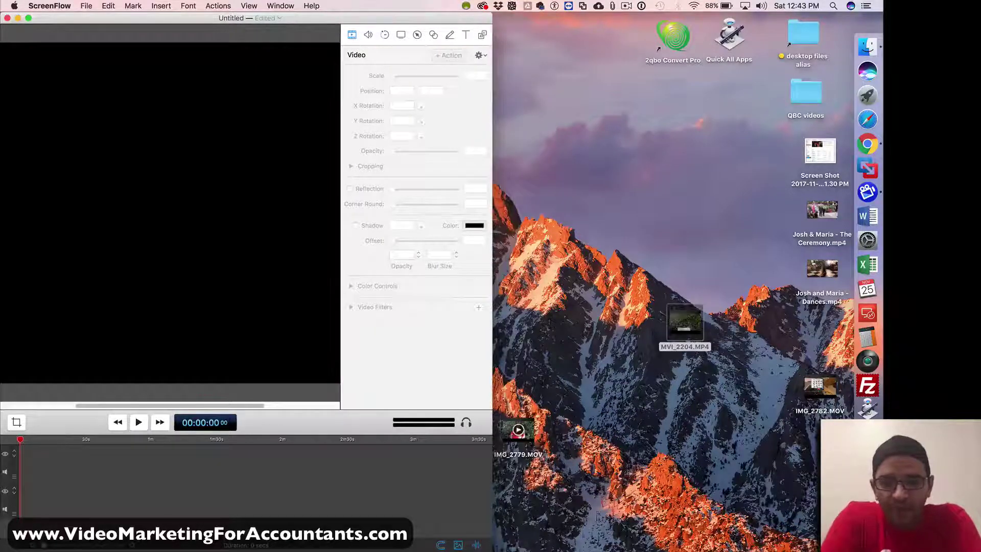
drag(518, 432, 699, 435)
Add IMG_2779.MOV and MVI_2204.MP4 from the desktop to separate tracks, both starting at zero, and widen the document window.
drag(492, 463, 28, 465)
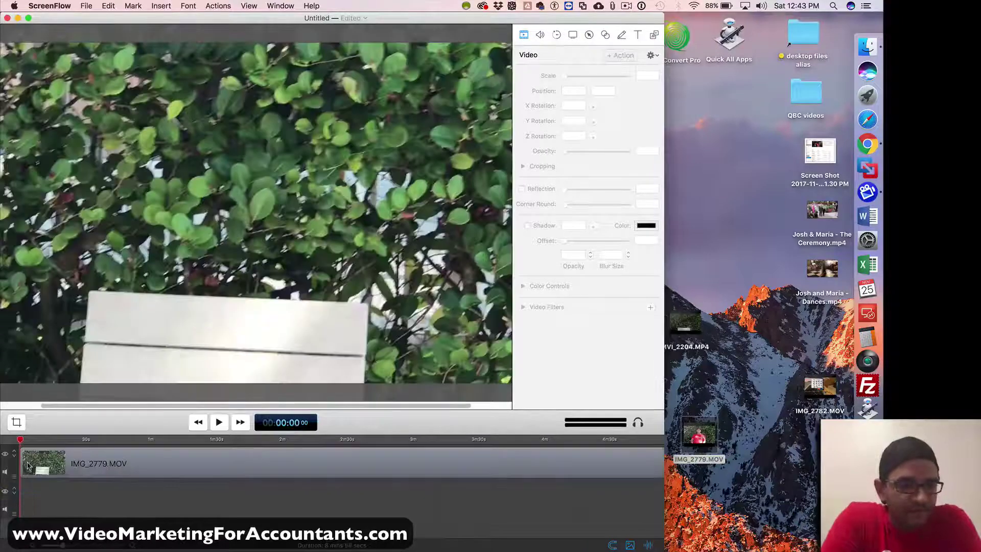
drag(685, 322, 16, 493)
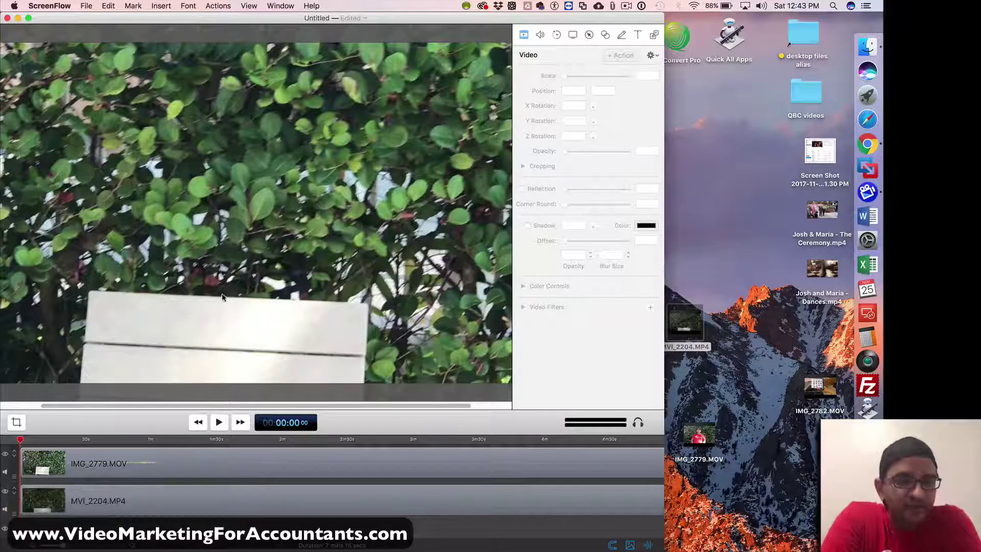
drag(666, 141, 783, 143)
key(super+minus)
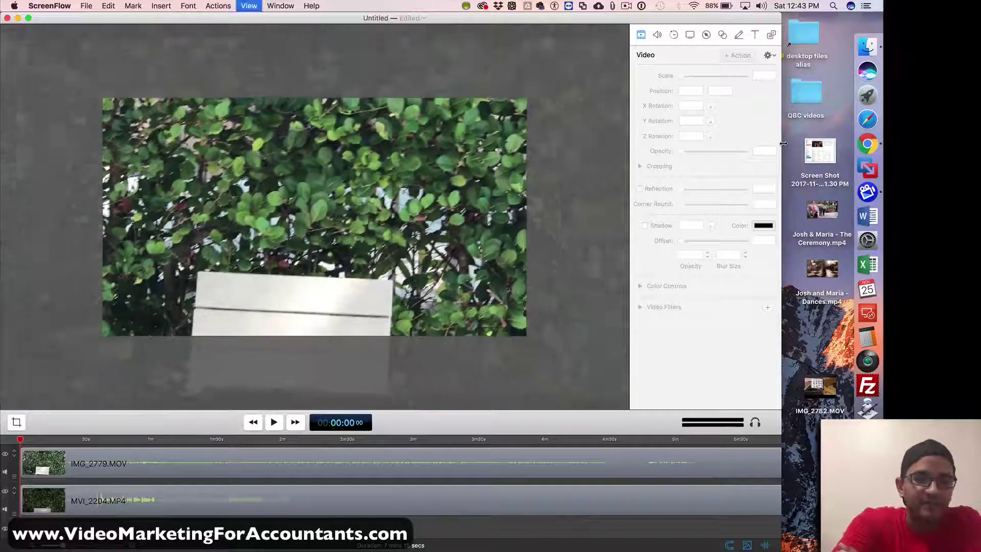
Scale IMG_2779.MOV to about 44% at the canvas's lower-right corner and MVI_2204.MP4 to about 45% at its upper-left corner.
click(102, 469)
drag(112, 104, 331, 212)
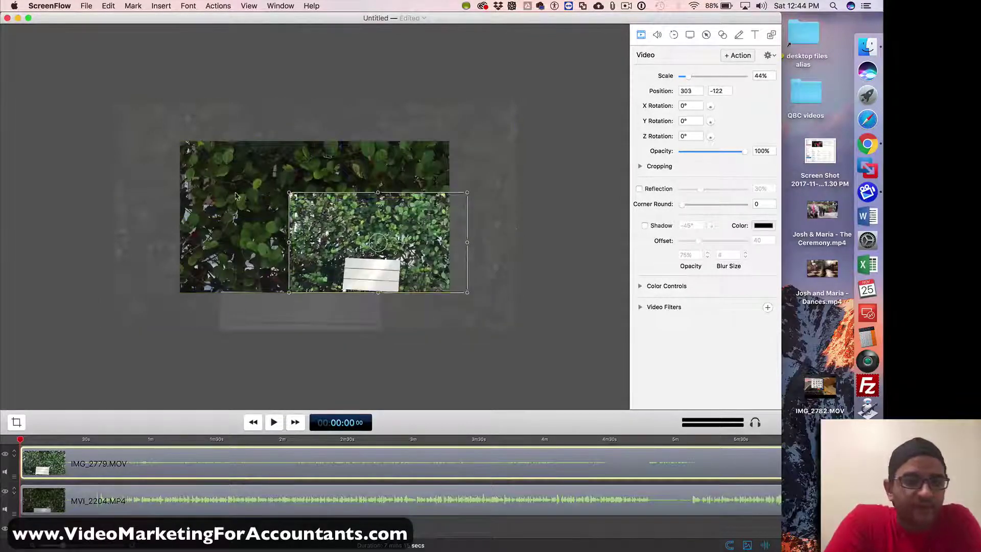
click(267, 165)
drag(518, 330, 318, 214)
click(372, 236)
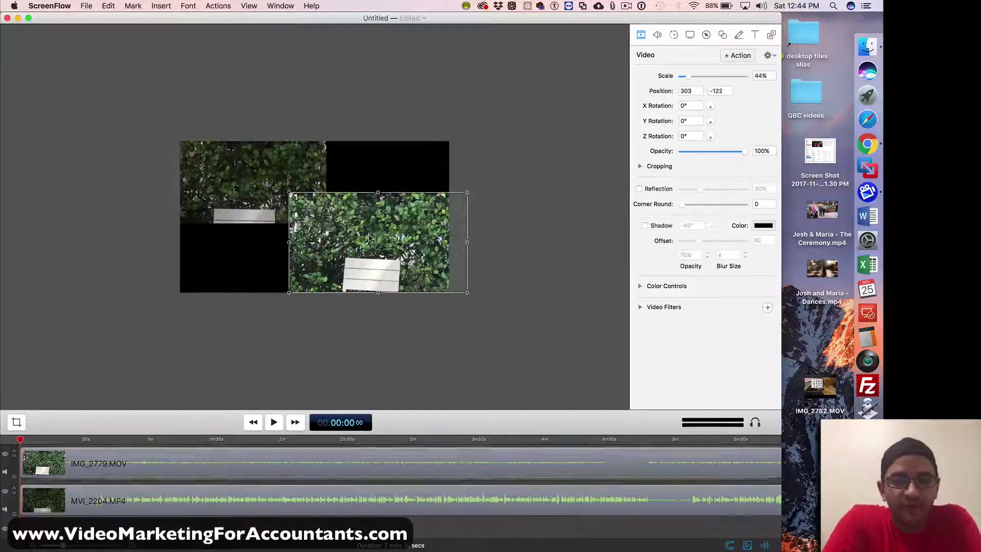
click(274, 173)
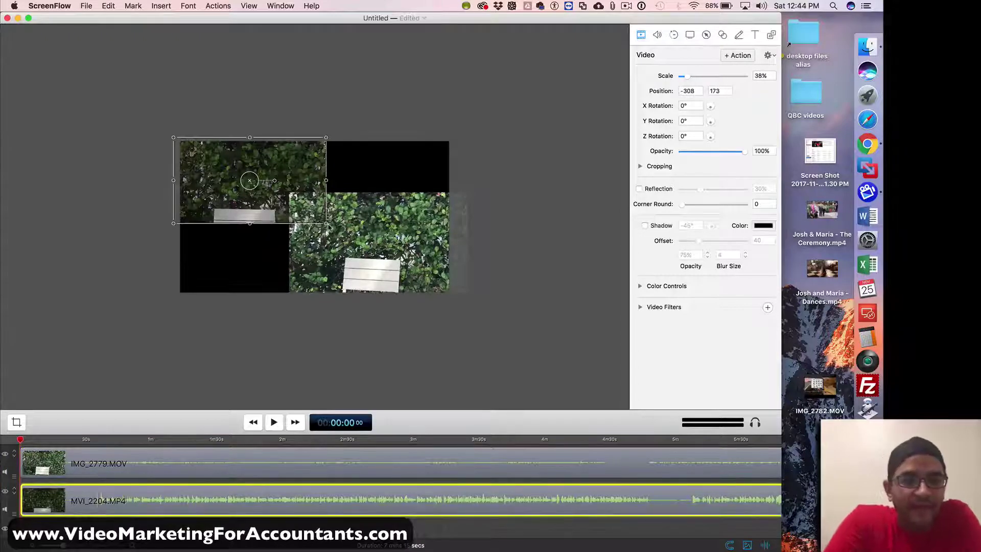
drag(326, 224, 356, 240)
click(378, 98)
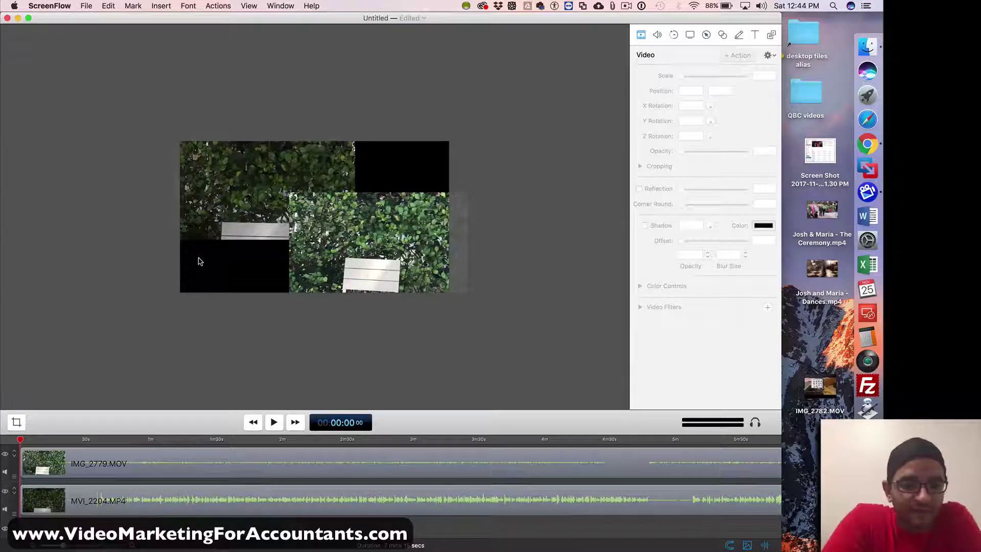
Mute the MVI_2204.MP4 track and shift IMG_2779.MOV to start at about 20 seconds, roughly aligning the clap spikes.
click(4, 511)
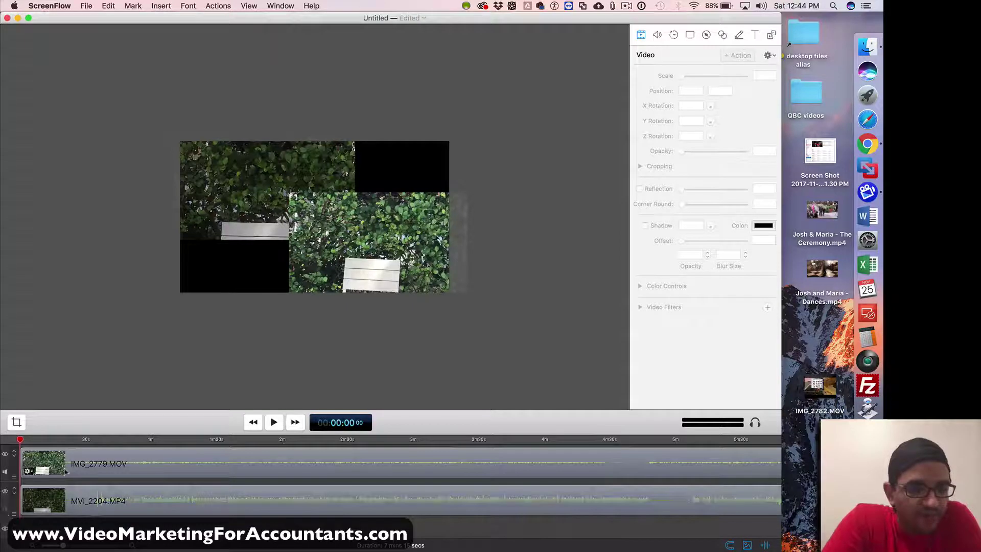
drag(20, 439, 52, 438)
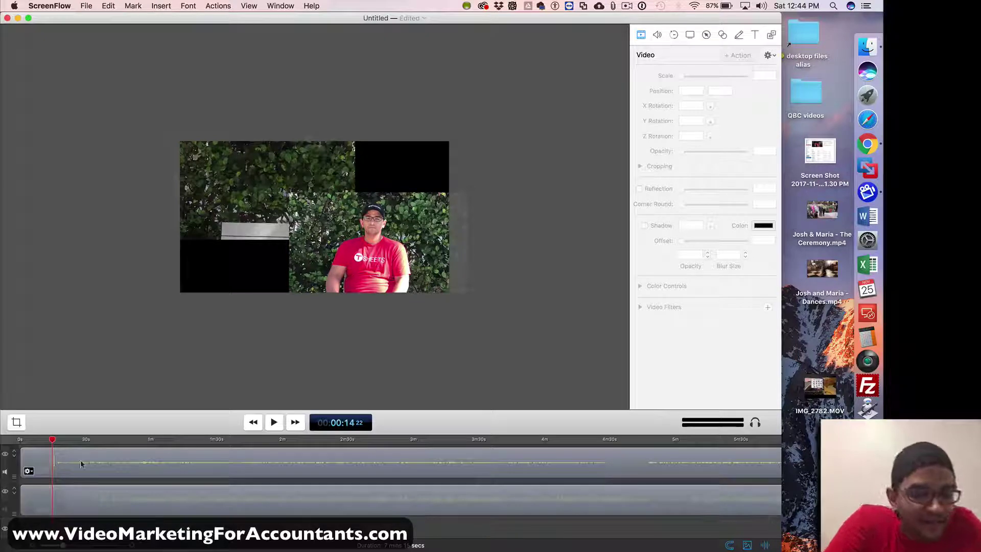
drag(81, 461, 125, 467)
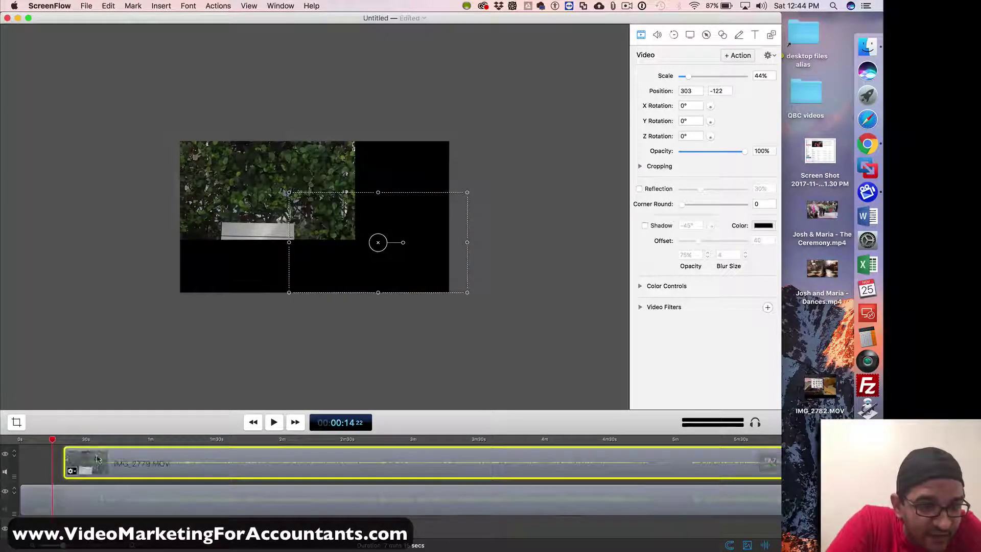
Split MVI_2204.MP4 just before the clap at 35 seconds 1 frame and delete its earlier portion.
click(93, 440)
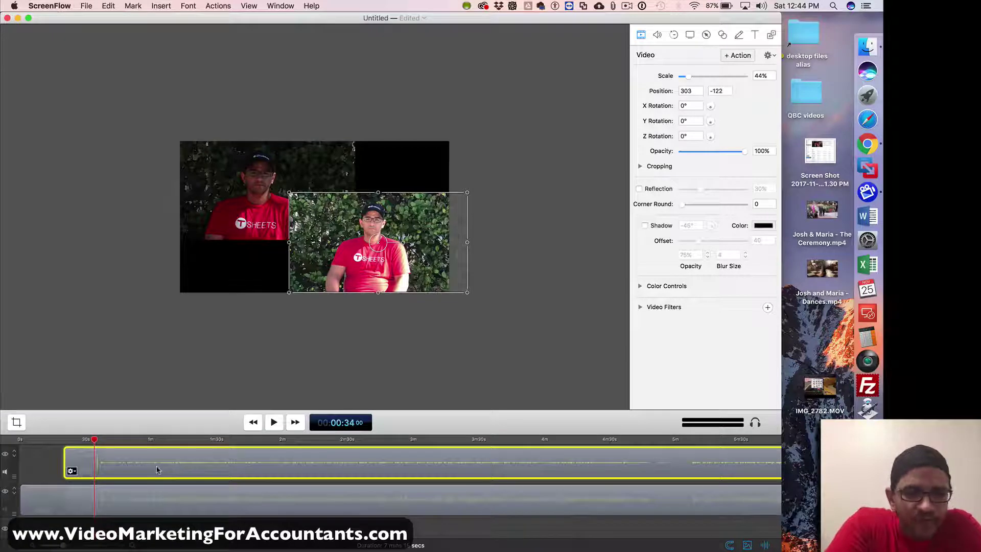
scroll(157, 470, up, 5)
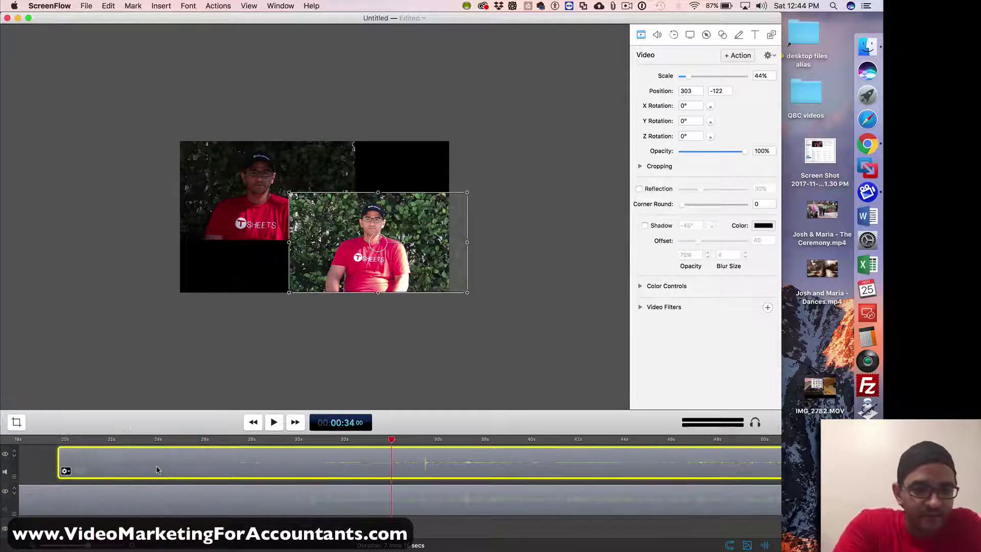
drag(170, 435, 160, 351)
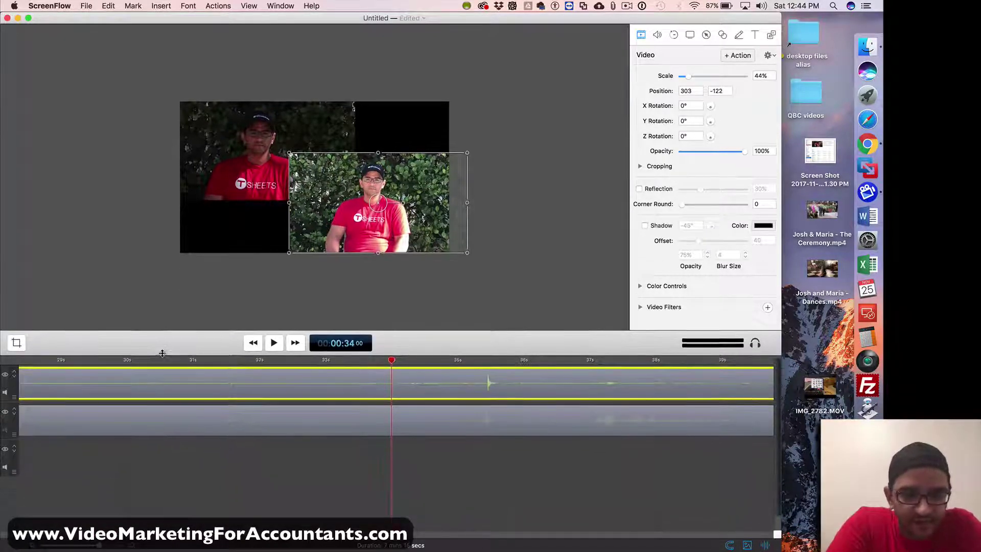
click(472, 416)
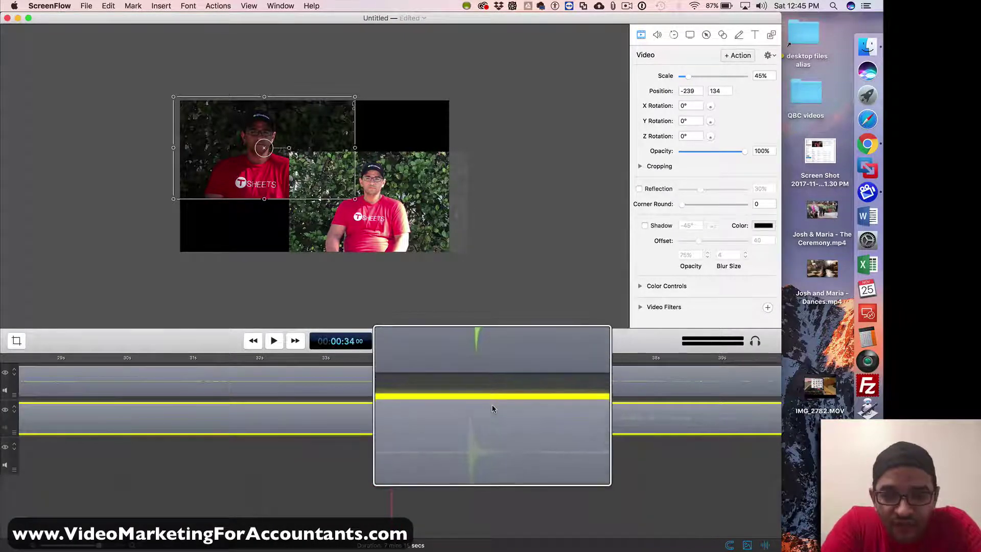
click(491, 380)
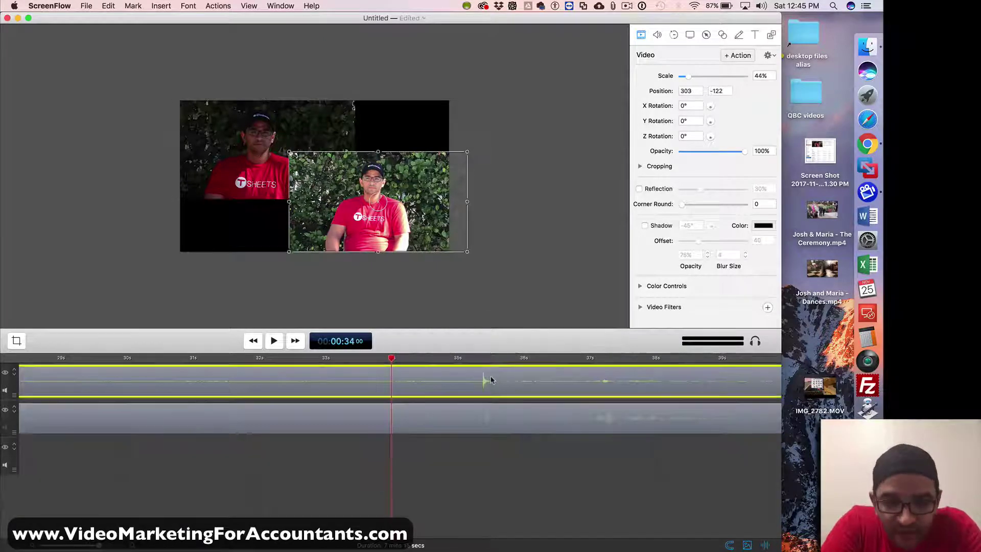
click(489, 428)
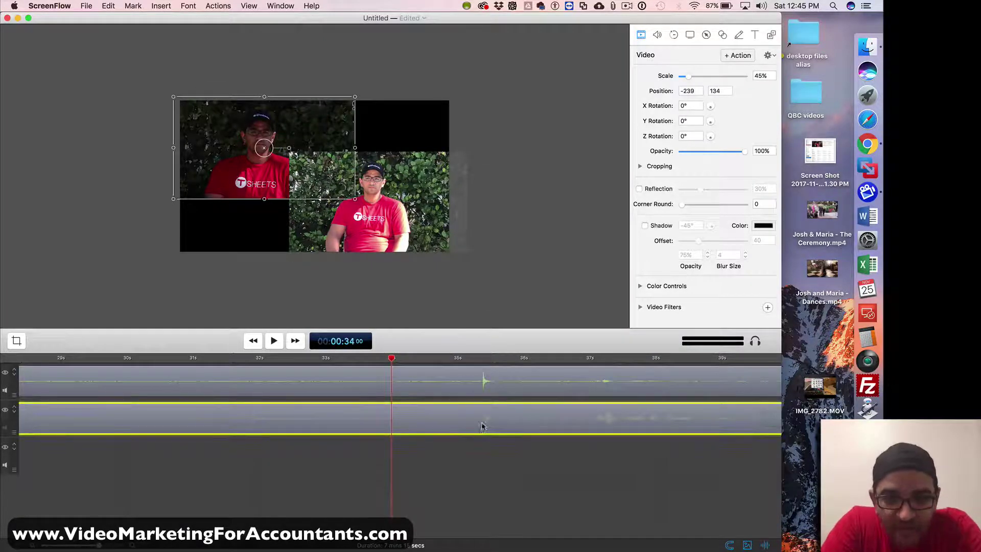
drag(391, 361, 459, 361)
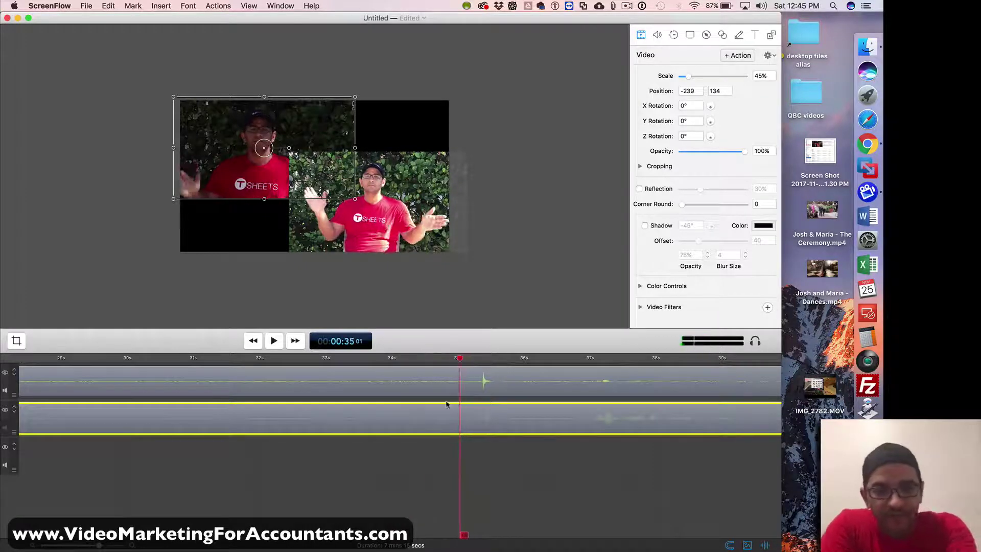
key(t)
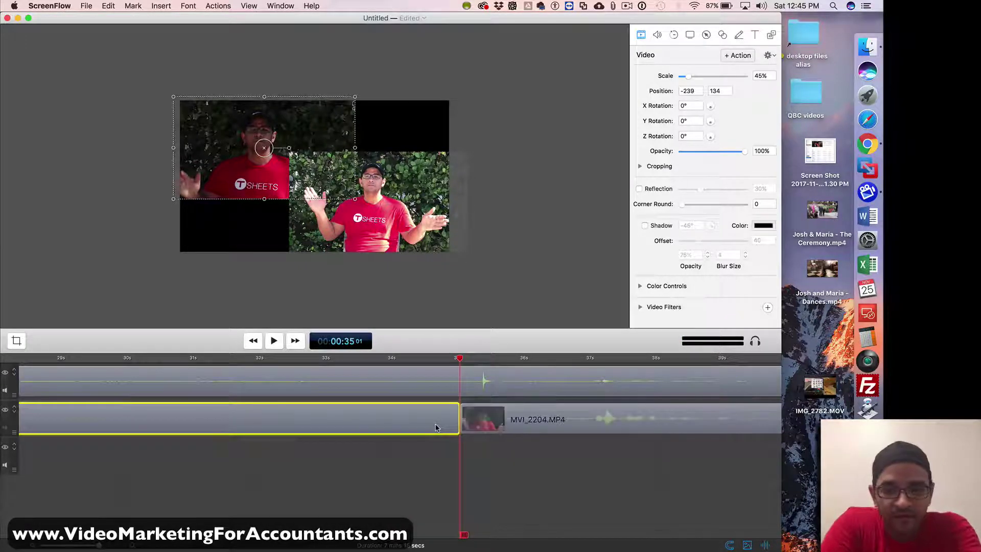
key(Delete)
Align the clap spike of MVI_2204.MP4 with the spike in IMG_2779.MOV and scrub across the clap to check the sync.
click(479, 409)
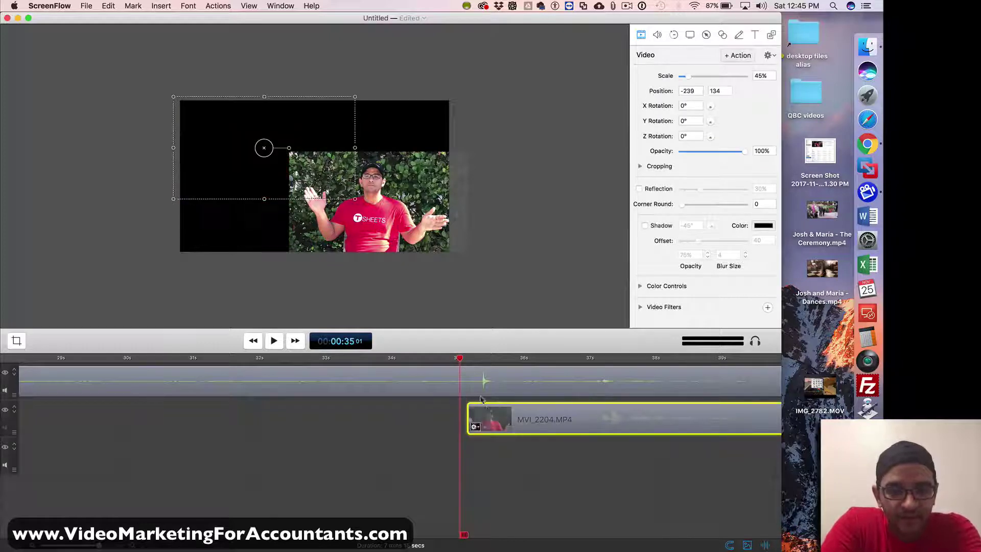
key(super+equal)
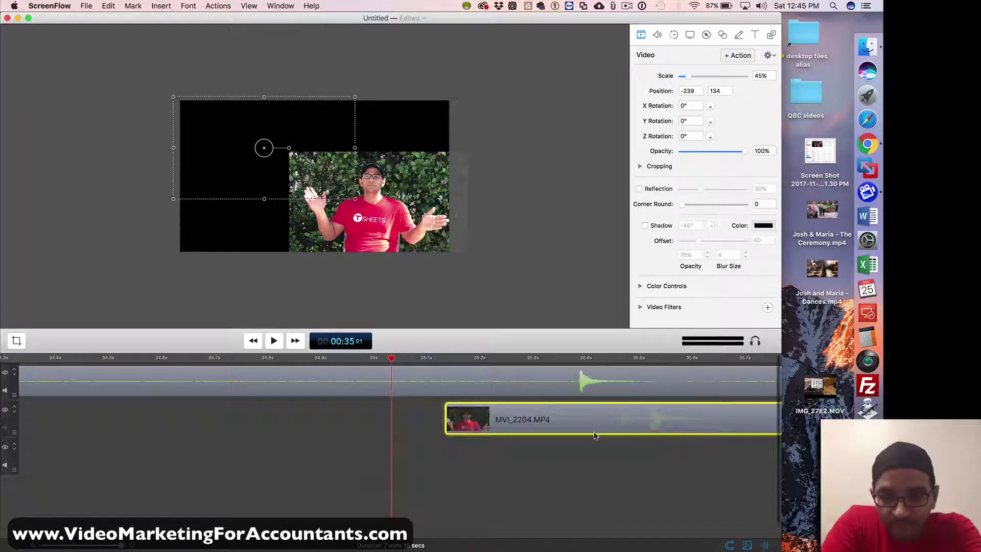
drag(599, 433, 538, 431)
click(575, 359)
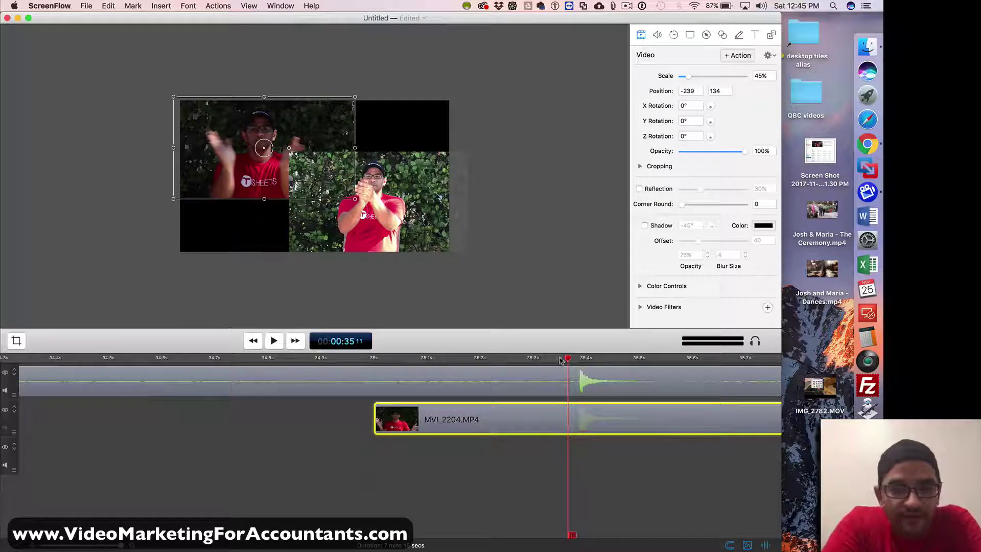
drag(570, 360, 541, 360)
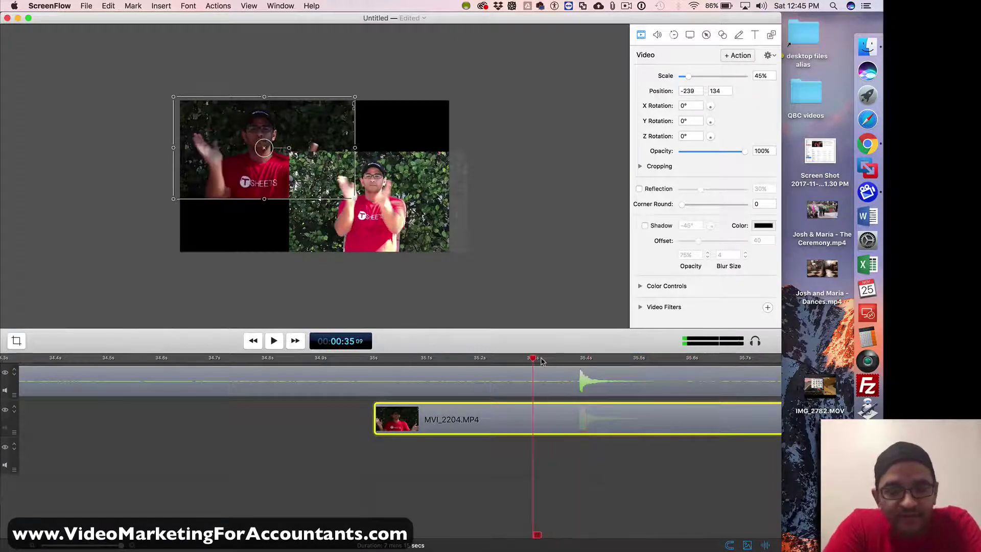
Split both clips after the clap at 37 seconds 1 frame and delete the portions before the cut.
key(super+minus)
key(super+minus)
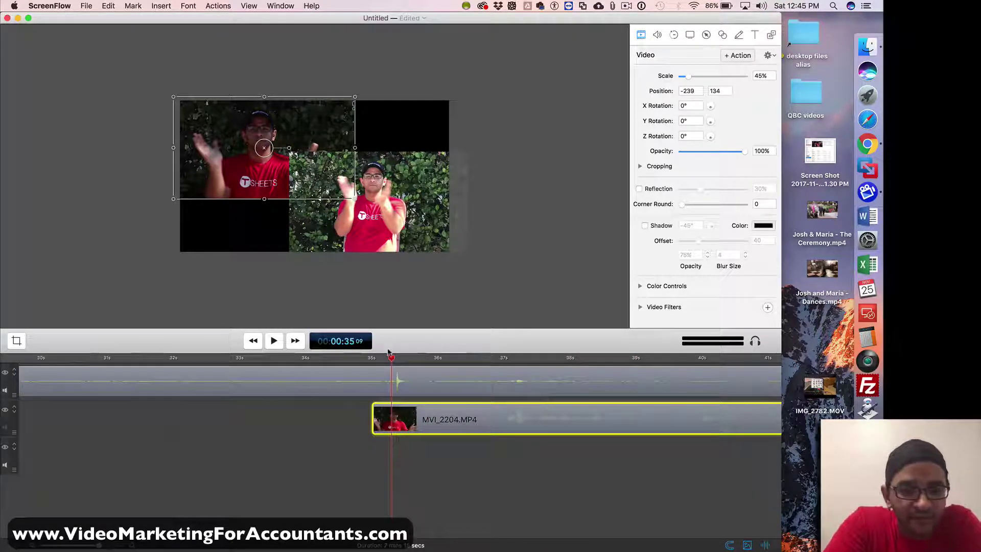
drag(392, 359, 505, 360)
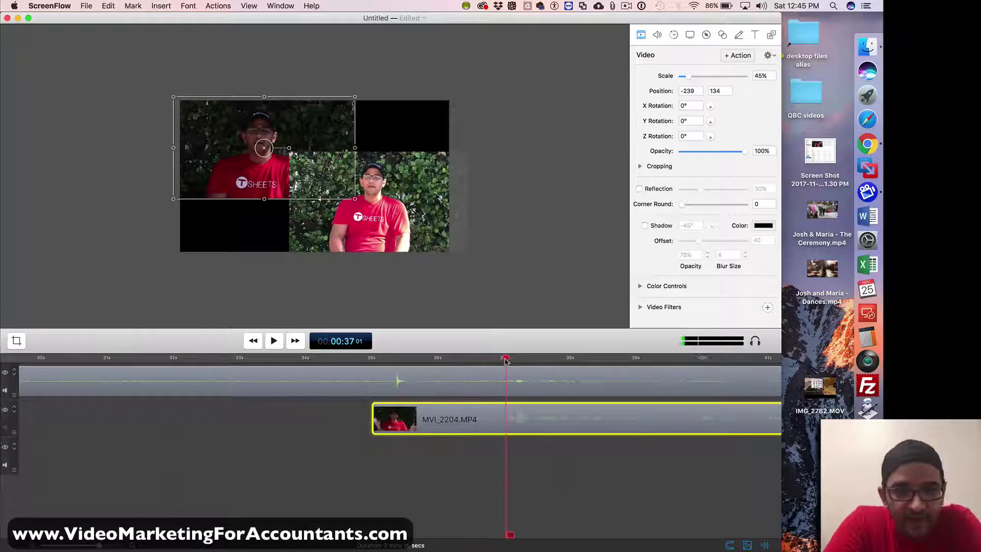
drag(477, 493, 477, 360)
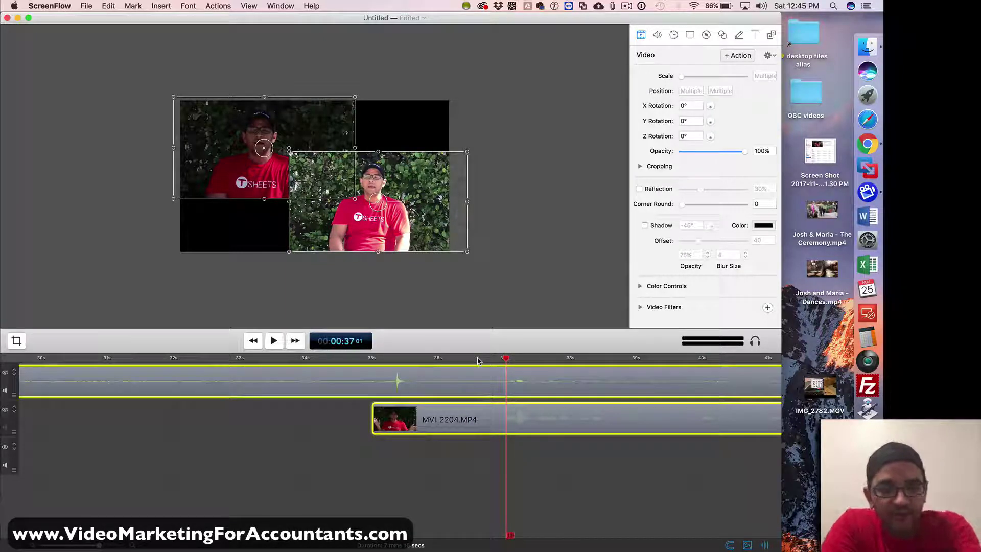
key(t)
key(Delete)
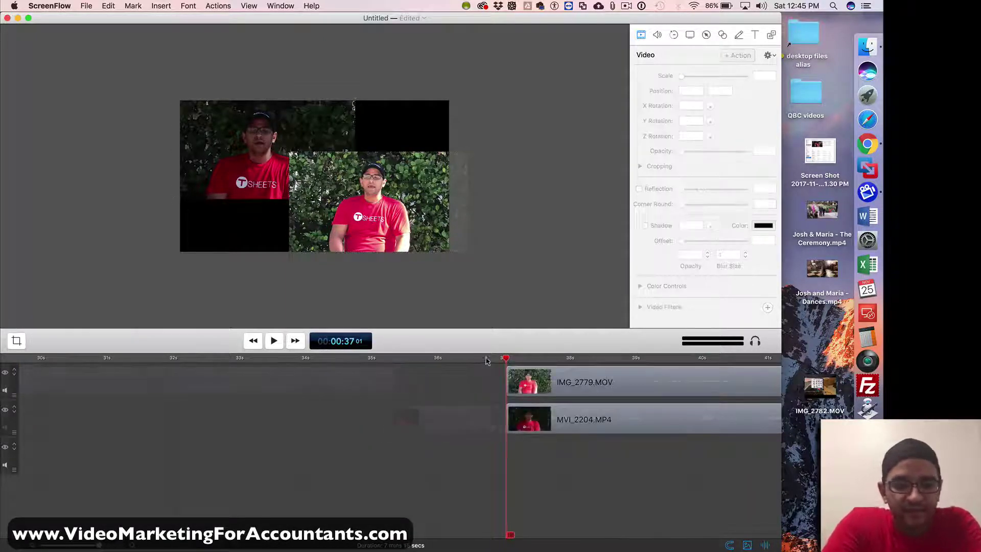
Move both trimmed clips together to the start of the timeline, keeping them in sync.
drag(474, 382, 611, 499)
drag(618, 407, 65, 386)
key(super+minus)
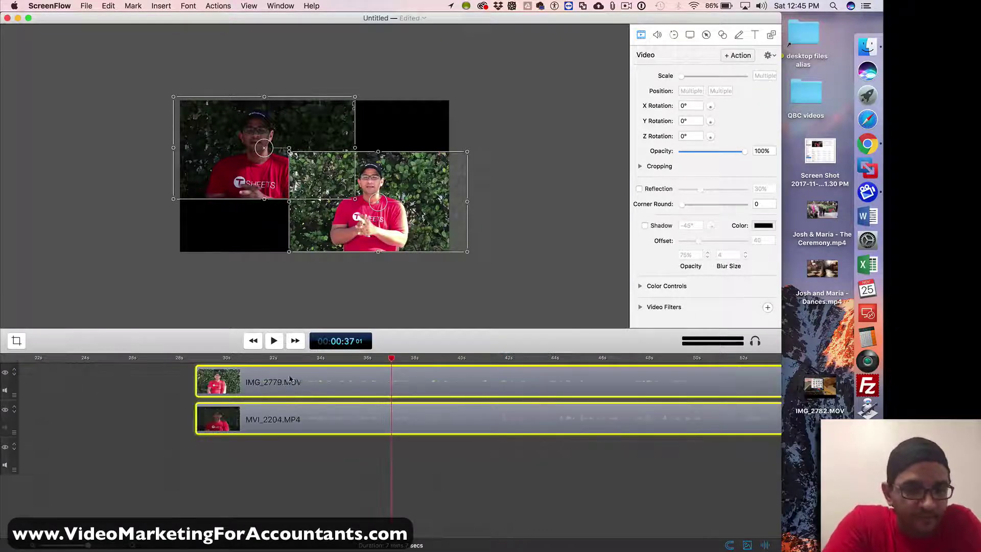
drag(291, 381, 95, 366)
key(super+minus)
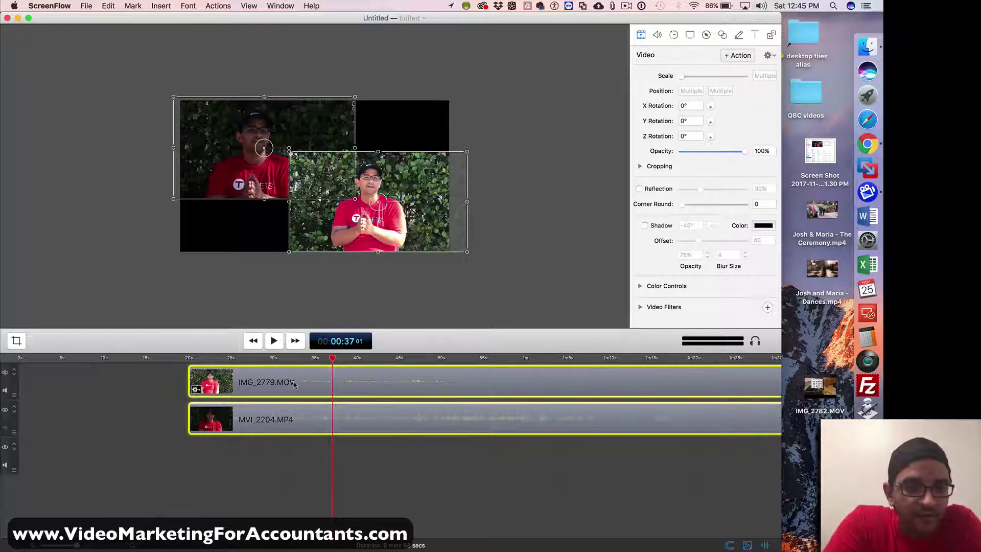
drag(295, 384, 112, 363)
click(132, 468)
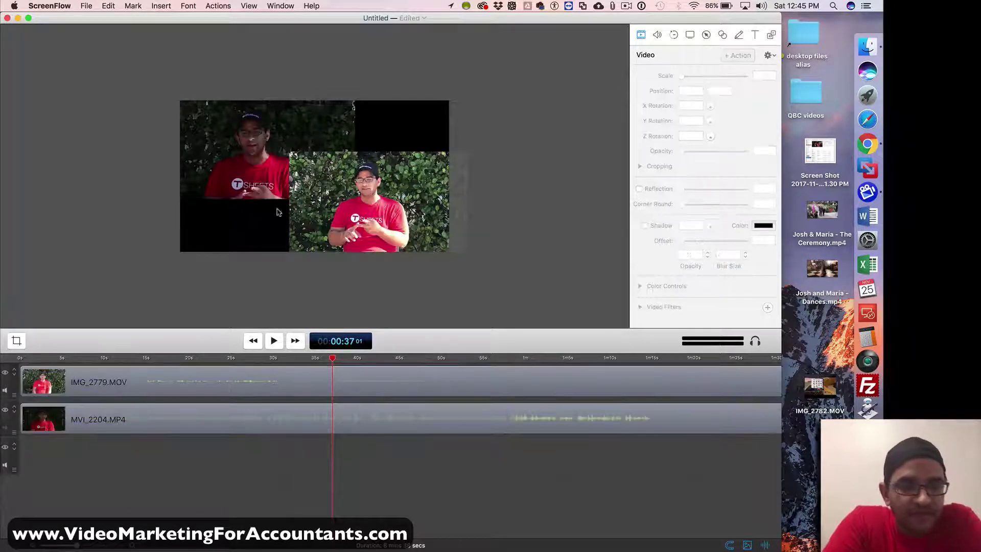
Scale MVI_2204.MP4 up to about 62% on the canvas and shrink IMG_2779.MOV to about 24% in the canvas's lower-right corner.
click(231, 163)
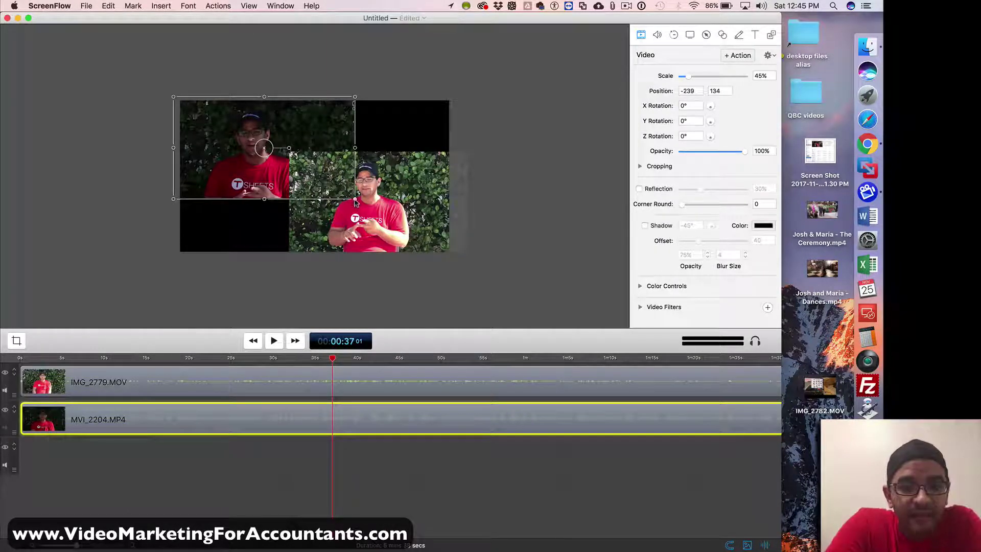
drag(355, 199, 422, 237)
click(444, 235)
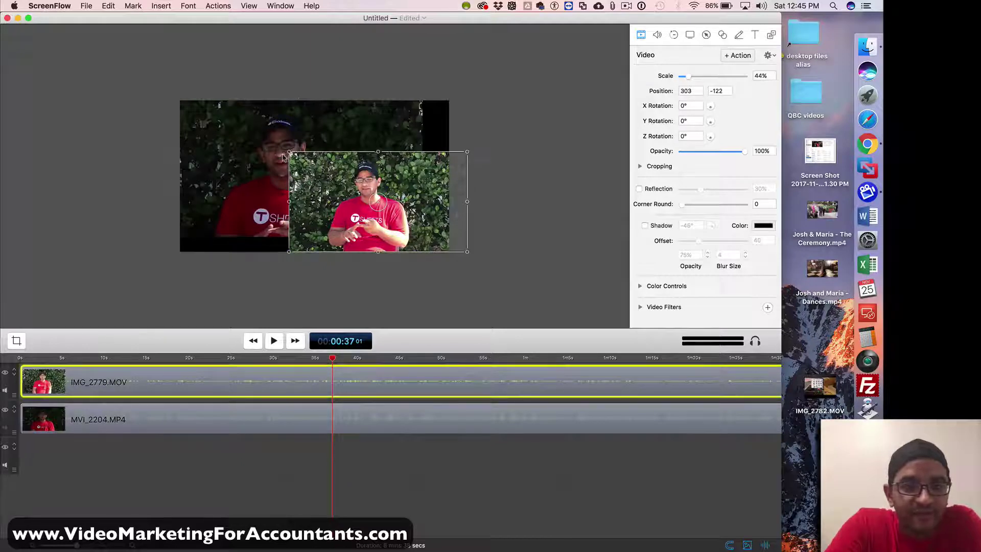
click(278, 175)
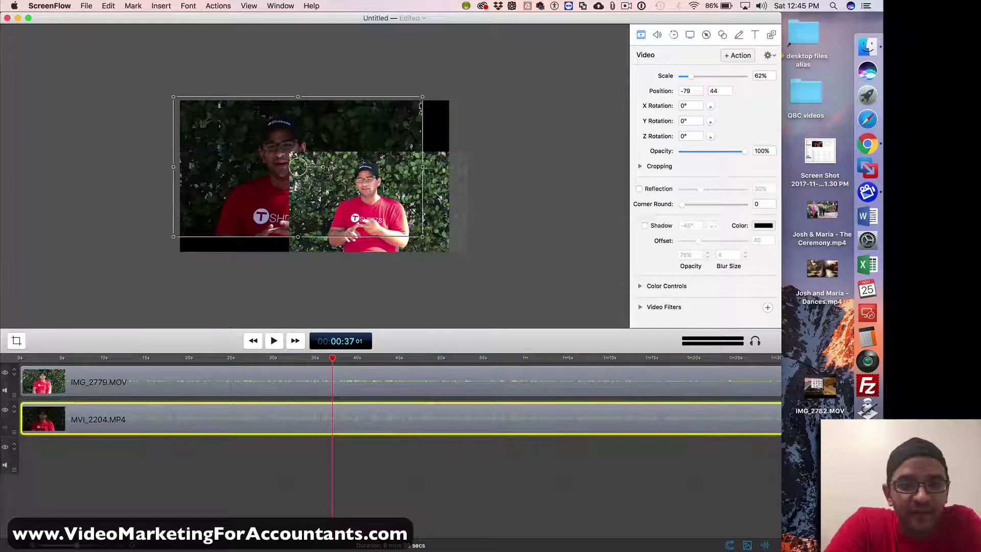
click(470, 213)
click(364, 185)
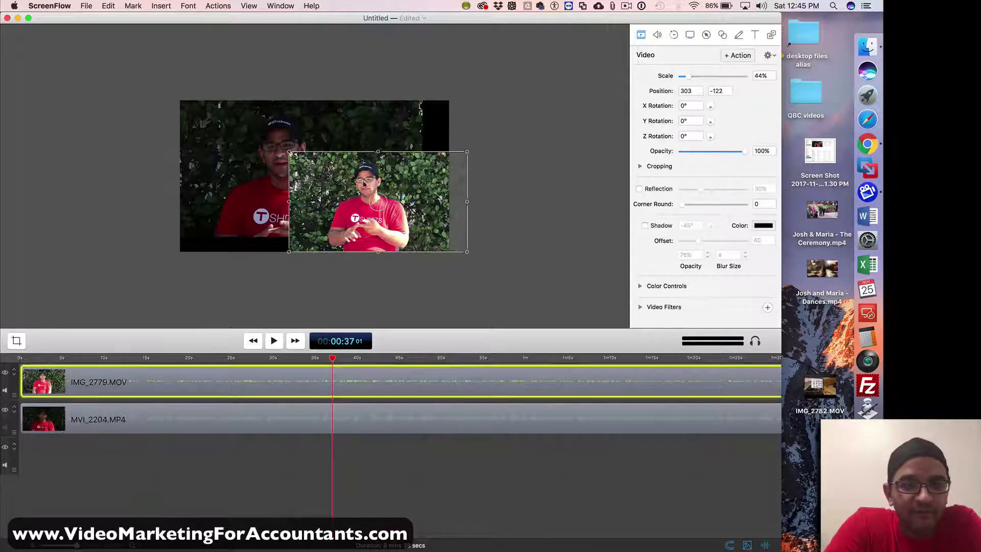
drag(289, 152, 372, 197)
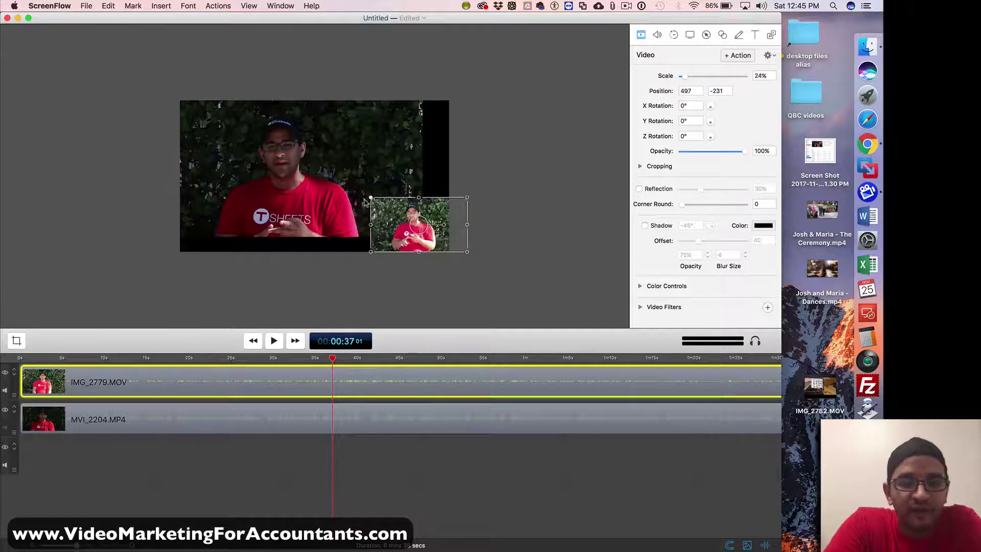
Fine-tune the picture-in-picture layout by scaling MVI_2204.MP4 to about 63% and IMG_2779.MOV to about 28%.
click(310, 172)
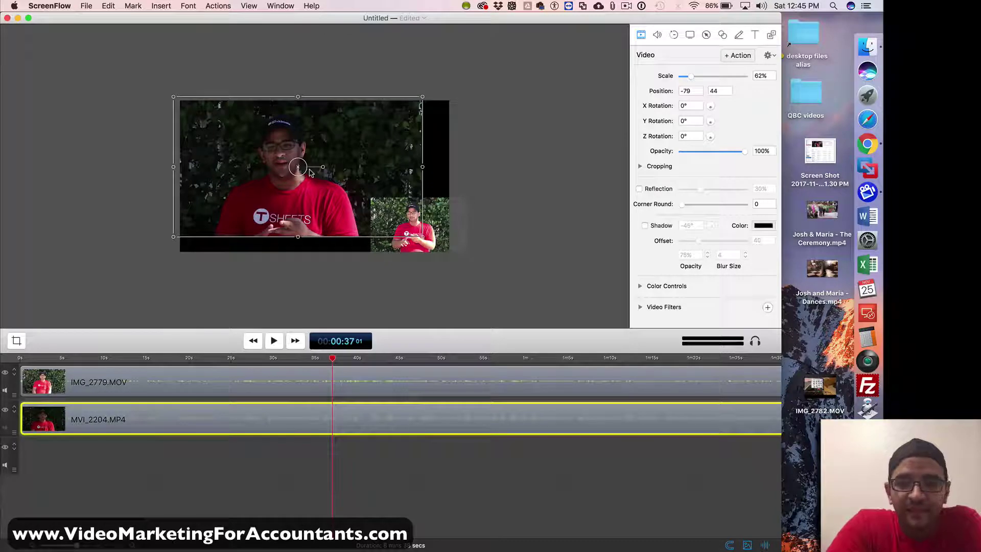
click(120, 179)
click(301, 172)
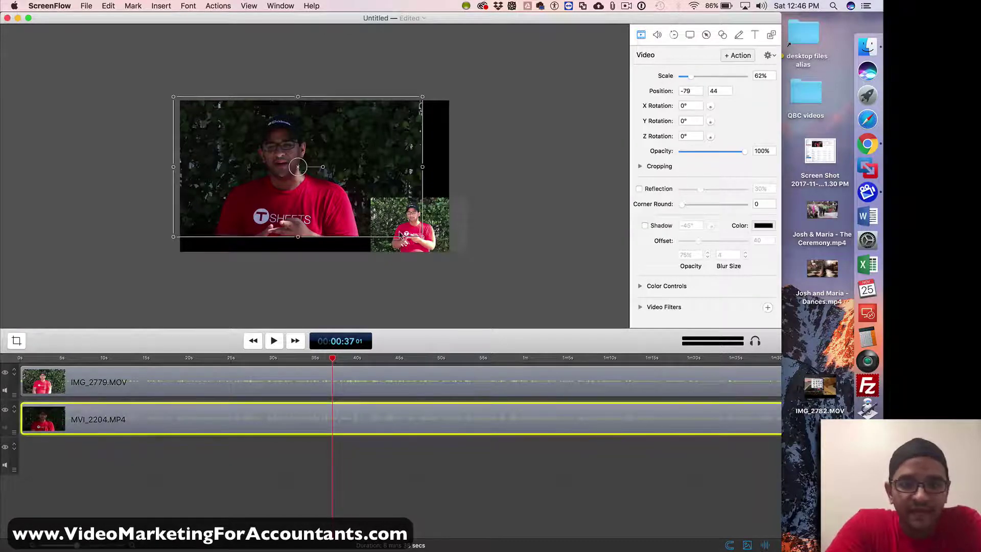
click(491, 234)
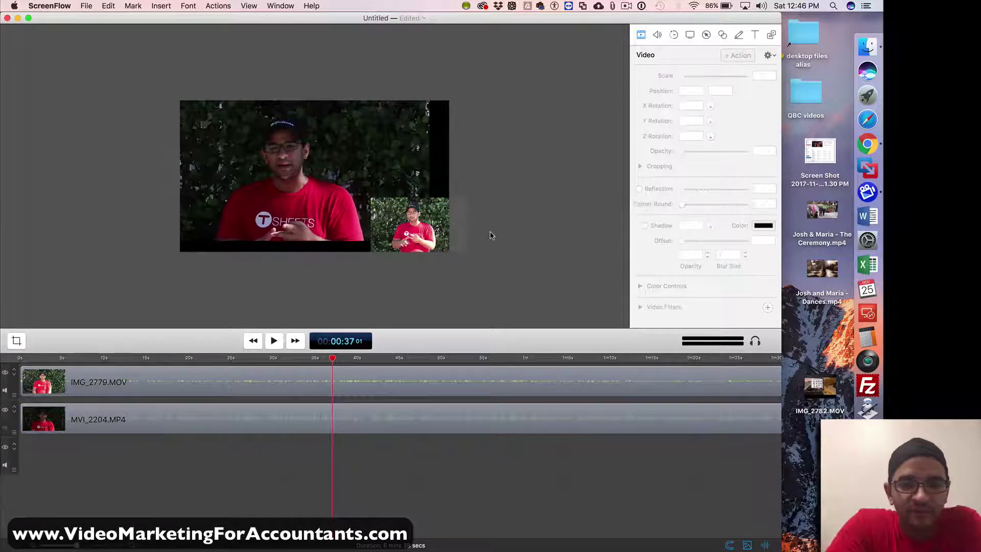
click(400, 227)
mouse_move(371, 197)
mouse_down()
mouse_move(347, 183)
mouse_move(354, 188)
mouse_up()
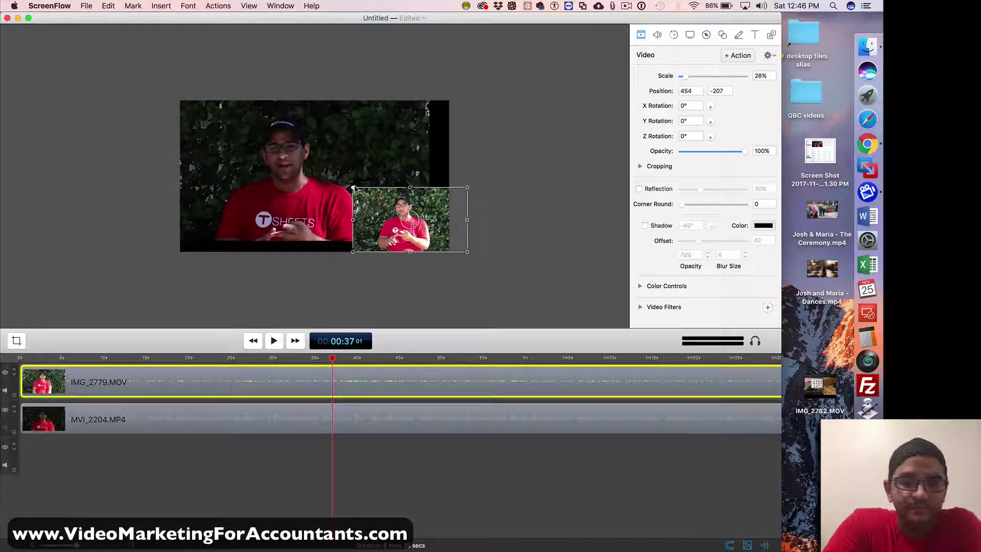
Play both clips from about 8 seconds, pause at 18 seconds 7 frames and compare the two camera pictures.
click(91, 358)
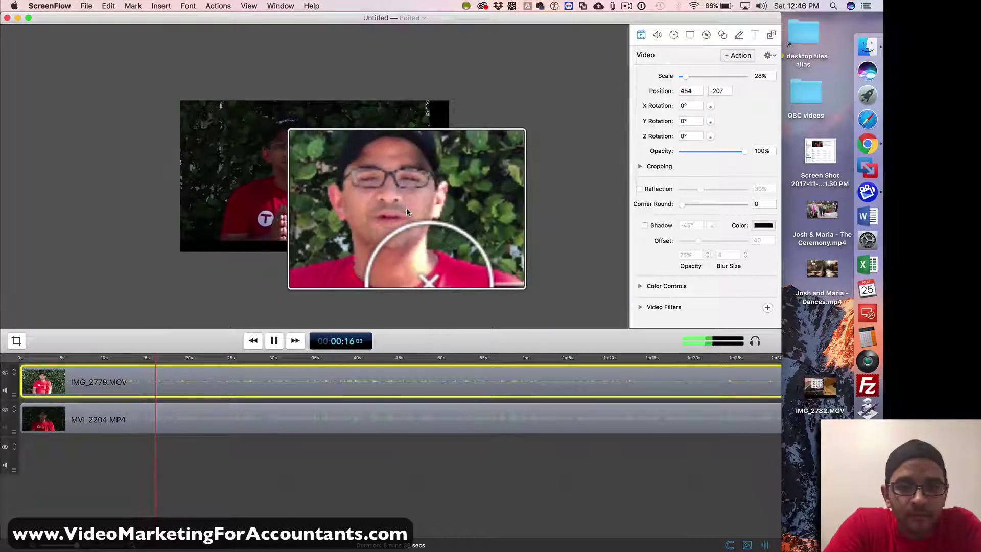
click(281, 339)
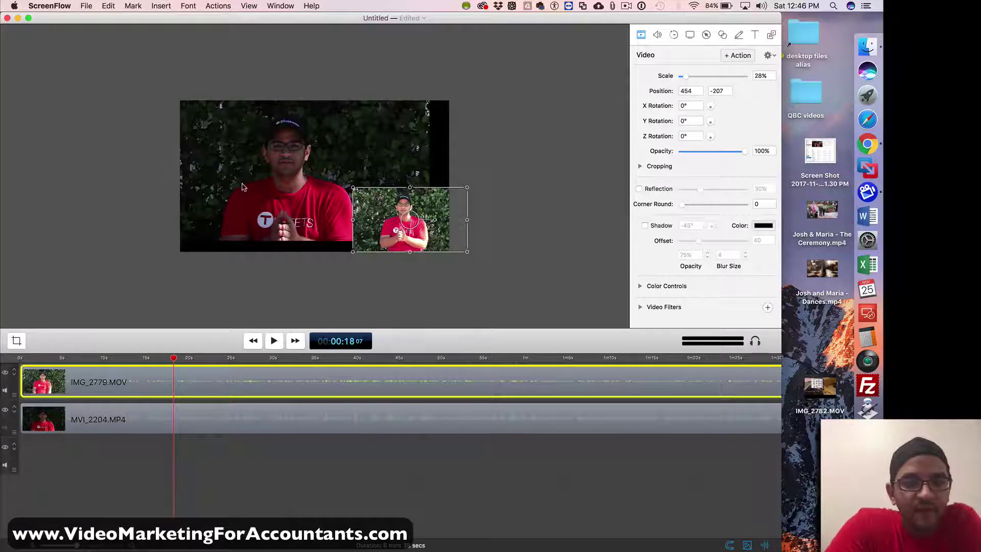
click(117, 417)
click(136, 377)
Raise the brightness of MVI_2204.MP4 to 173% in its colour controls.
click(124, 427)
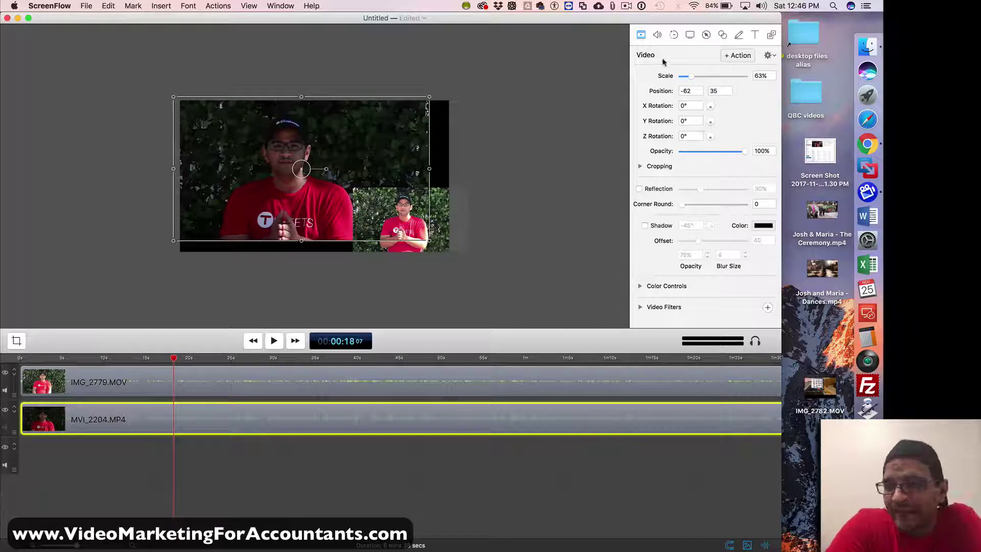
click(639, 287)
scroll(680, 286, down, 2)
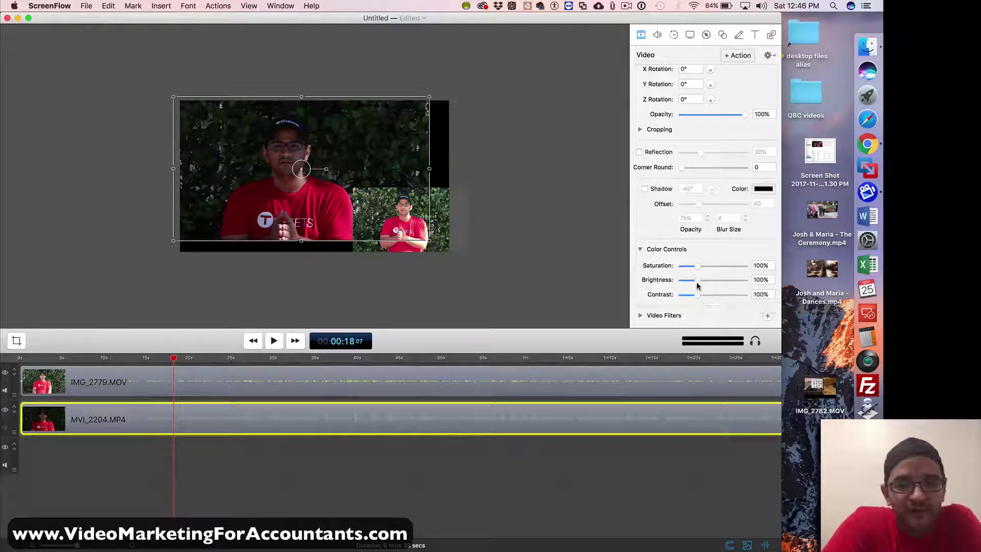
drag(699, 282, 712, 282)
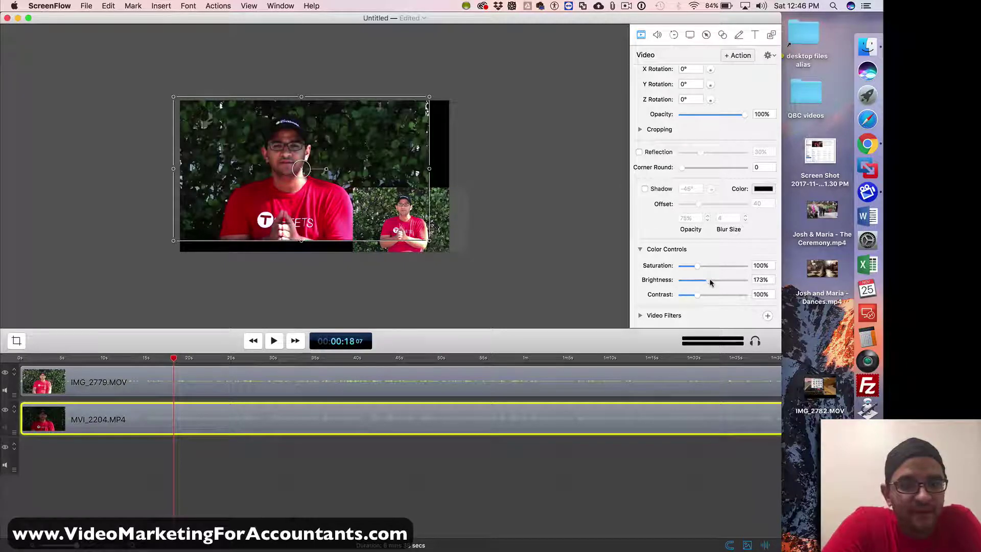
Inspect the brightened MVI_2204.MP4 picture up close, lower its saturation to 72% and reset its contrast to 100%.
scroll(187, 163, up, 5)
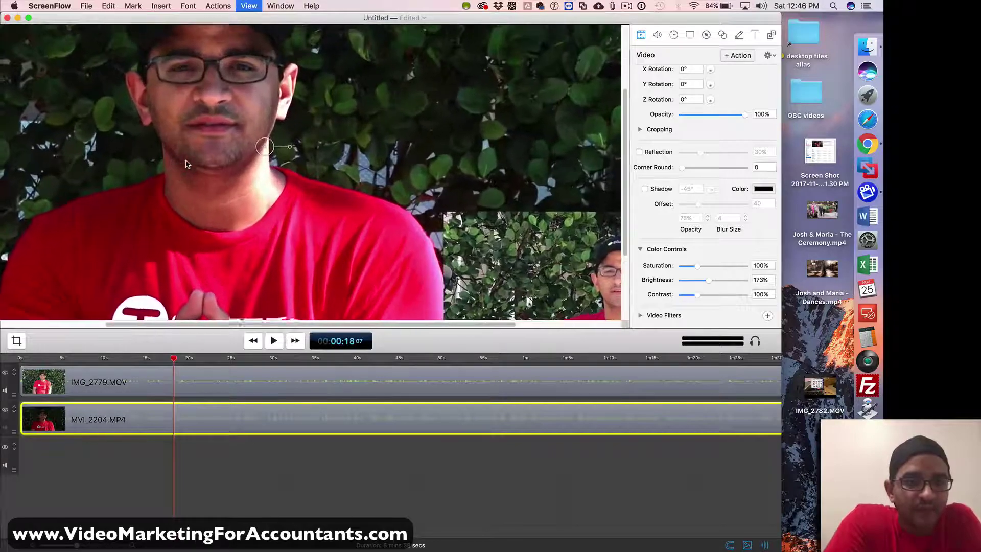
key(super+minus)
key(super+plus)
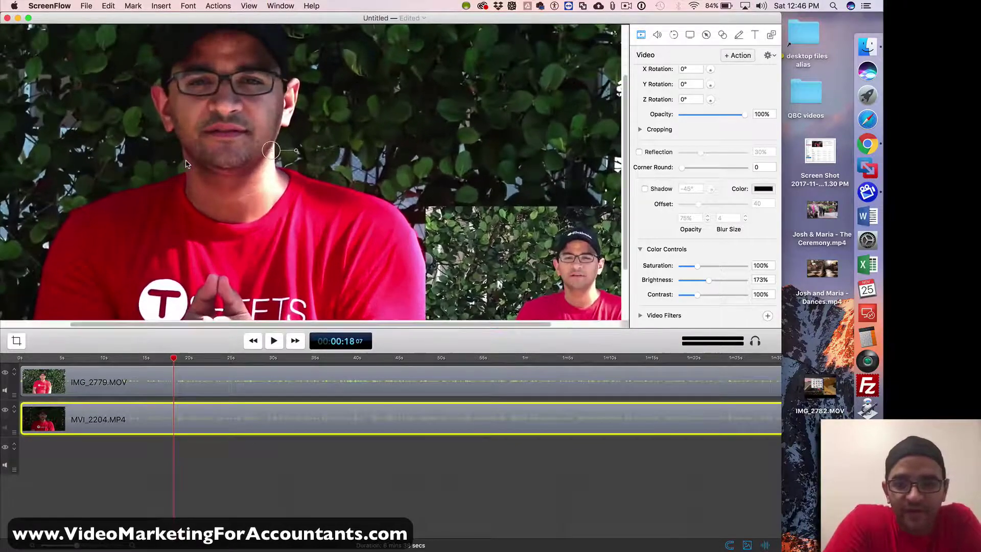
key(super+minus)
key(super+minus)
key(super+plus)
key(super+minus)
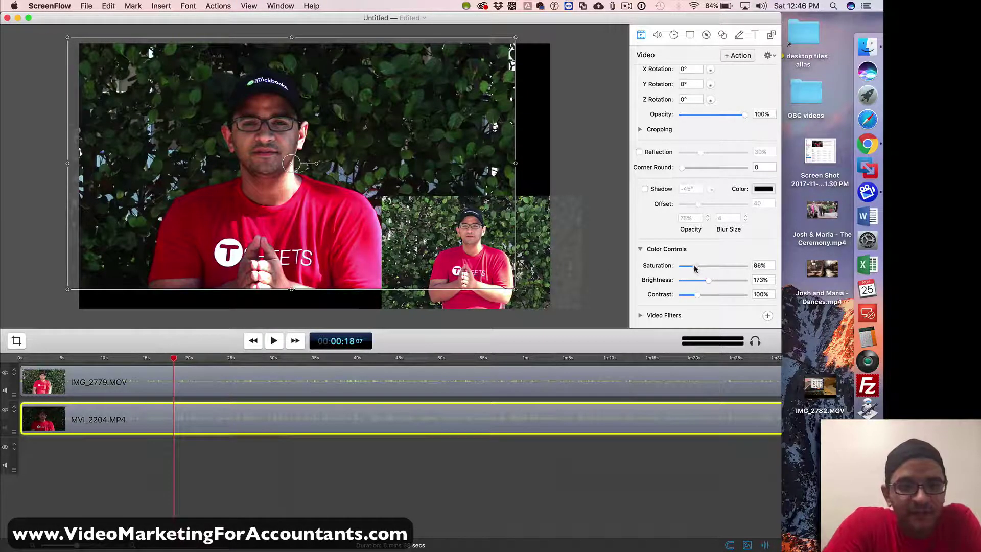
drag(694, 268, 697, 300)
click(761, 296)
key(BackSpace)
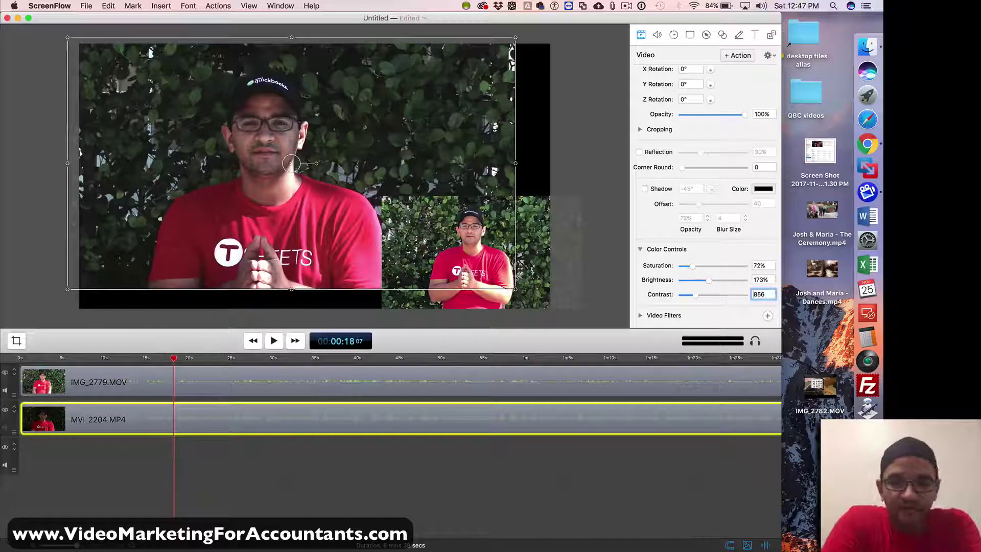
key(Right)
key(Right)
text(10)
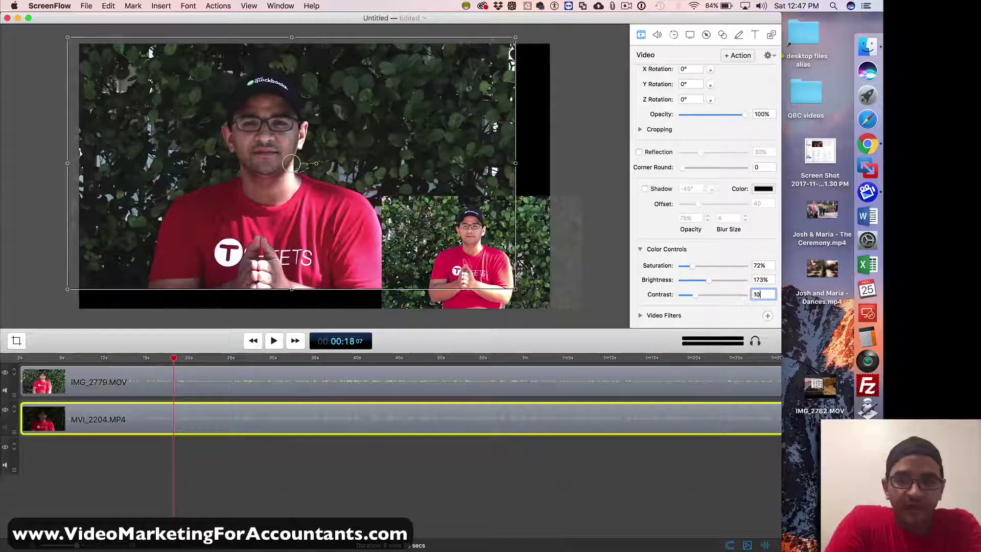
text(0)
key(Return)
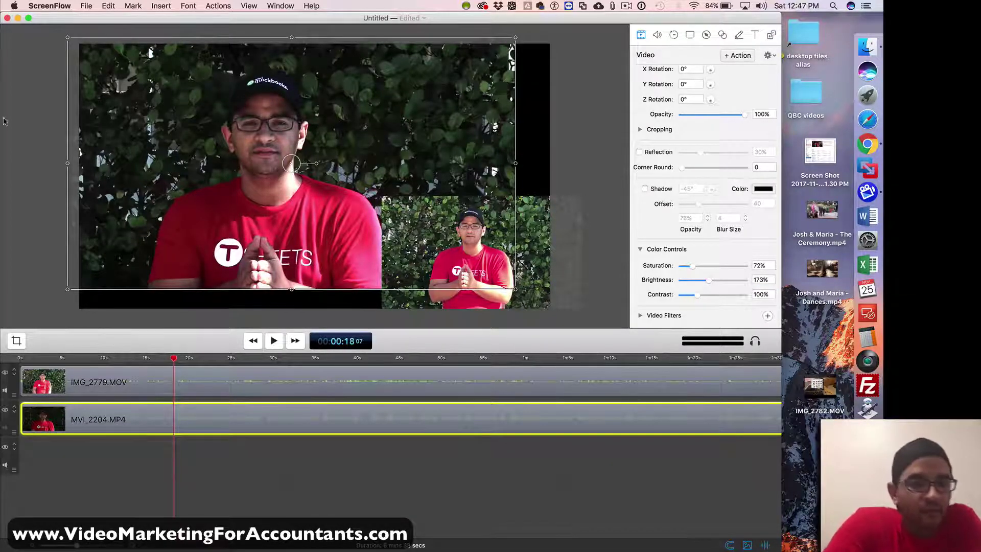
Enlarge MVI_2204.MP4 beyond the canvas, hide the IMG_2779.MOV track and align the enlarged clip with the canvas's left edge.
drag(162, 114, 161, 105)
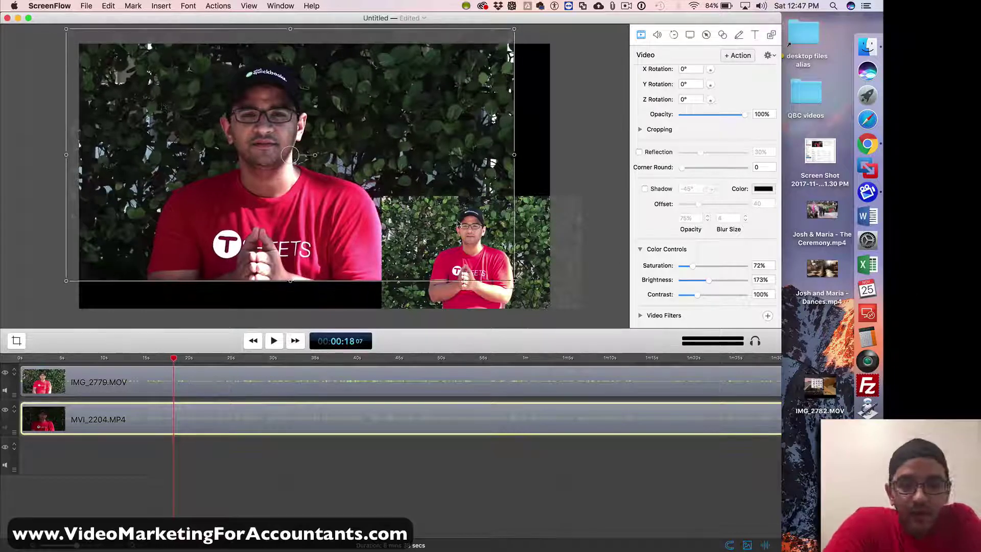
drag(515, 282, 606, 331)
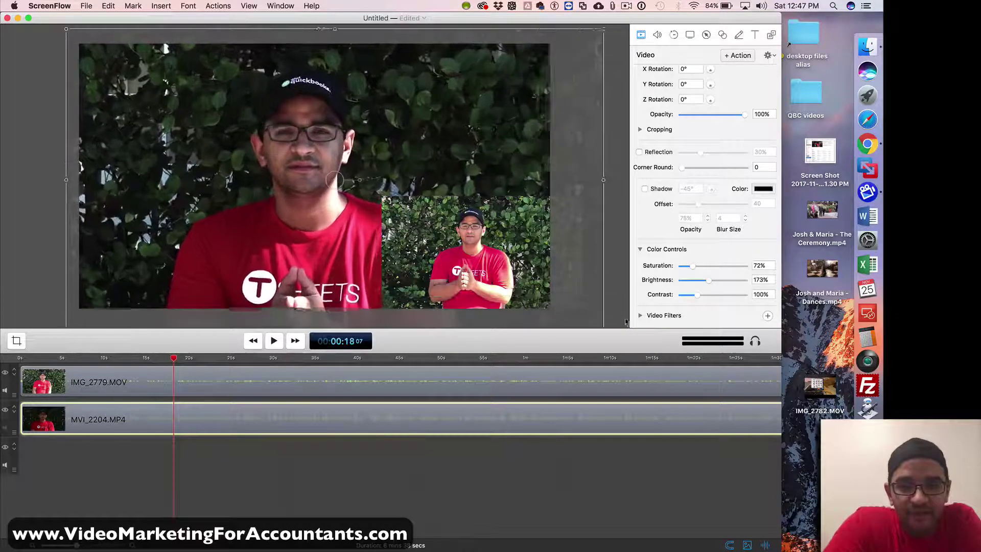
click(4, 374)
drag(211, 202, 223, 206)
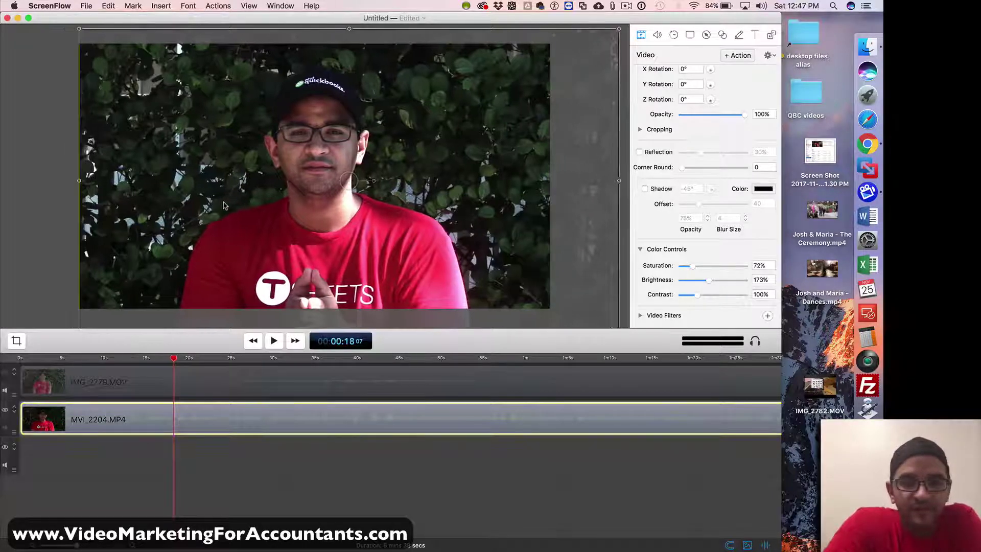
Shrink MVI_2204.MP4 to the canvas width and move it down to fill the whole frame.
scroll(229, 205, down, 2)
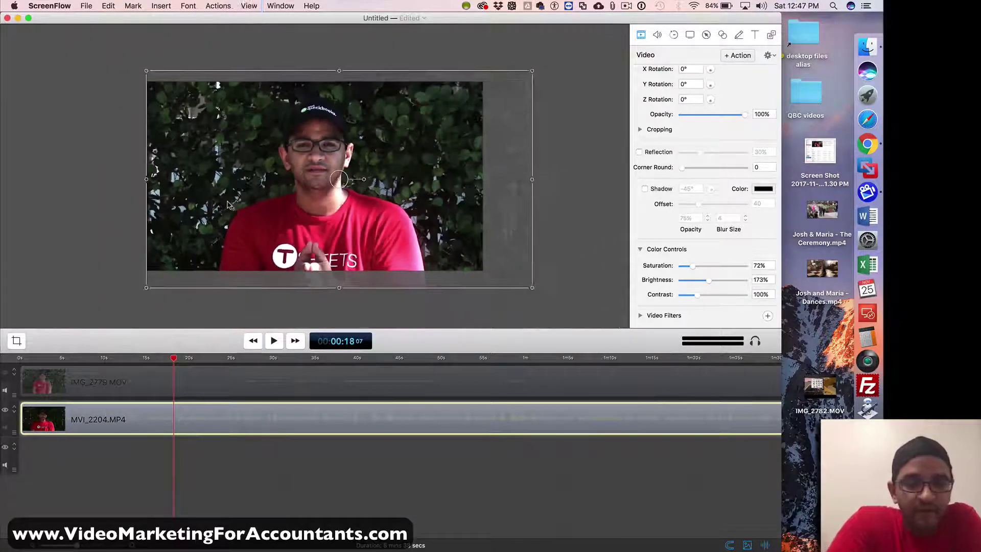
scroll(228, 205, up, 2)
scroll(229, 205, down, 1)
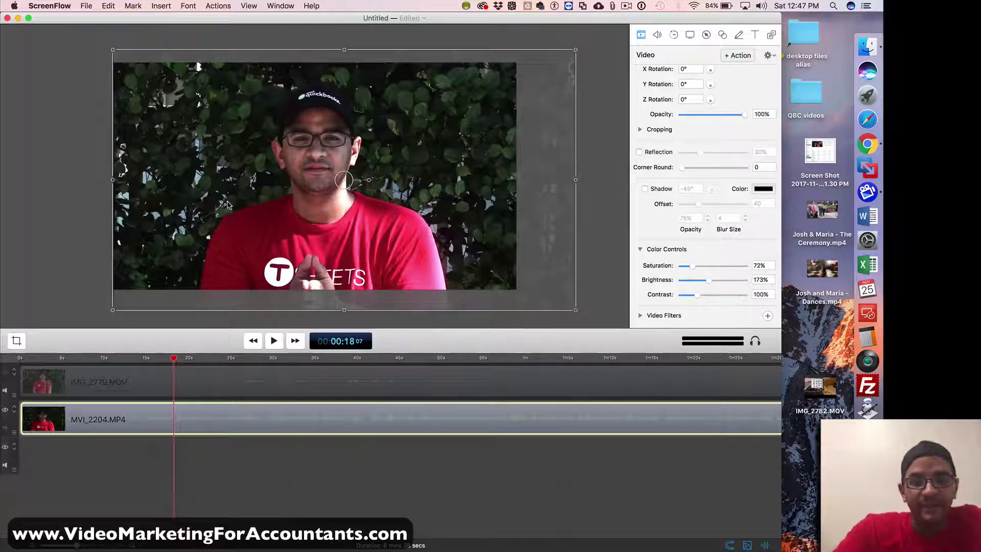
drag(574, 310, 506, 285)
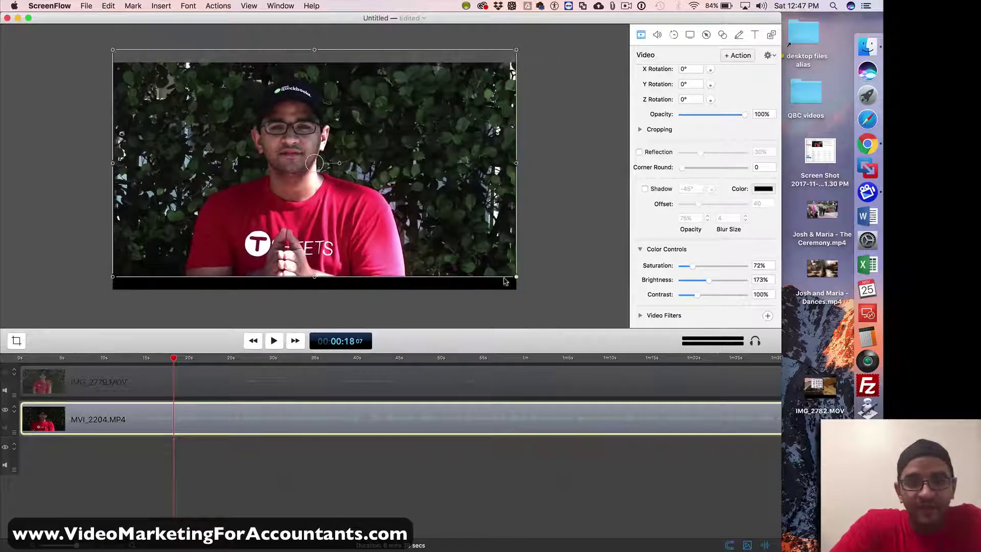
drag(486, 246, 486, 258)
click(523, 301)
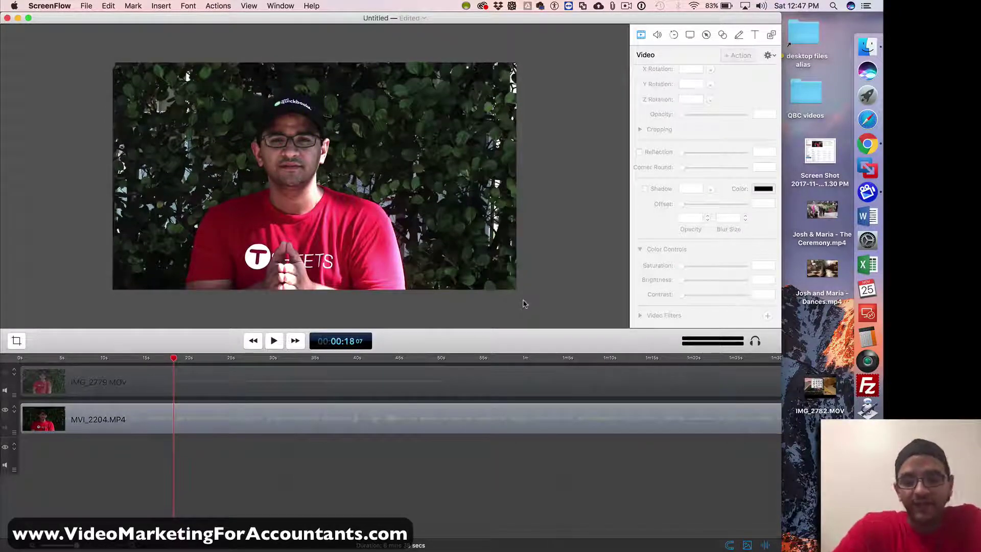
Enlarge MVI_2204.MP4 past the canvas edges for a tighter shot, extending it mostly beyond the right and bottom edges.
click(478, 269)
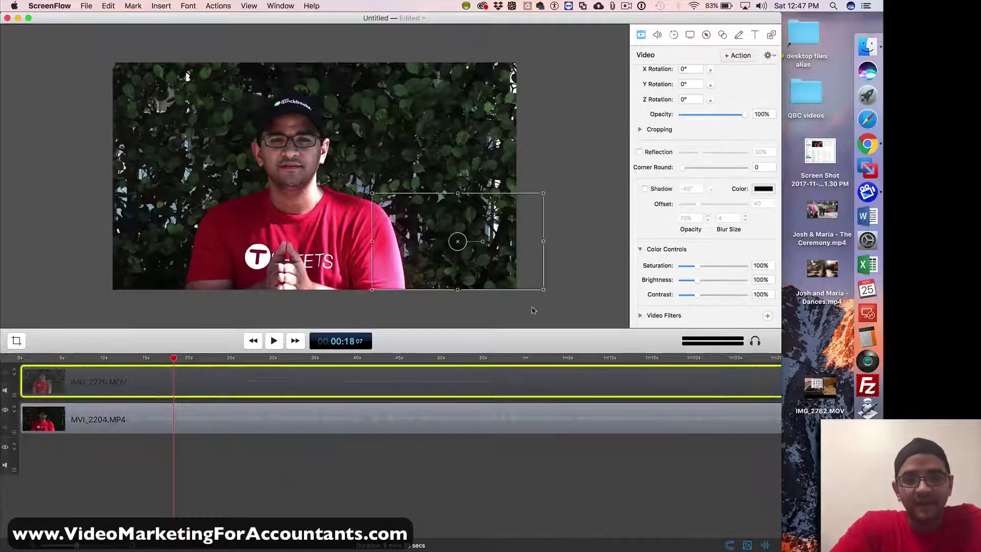
click(437, 165)
drag(517, 292, 565, 317)
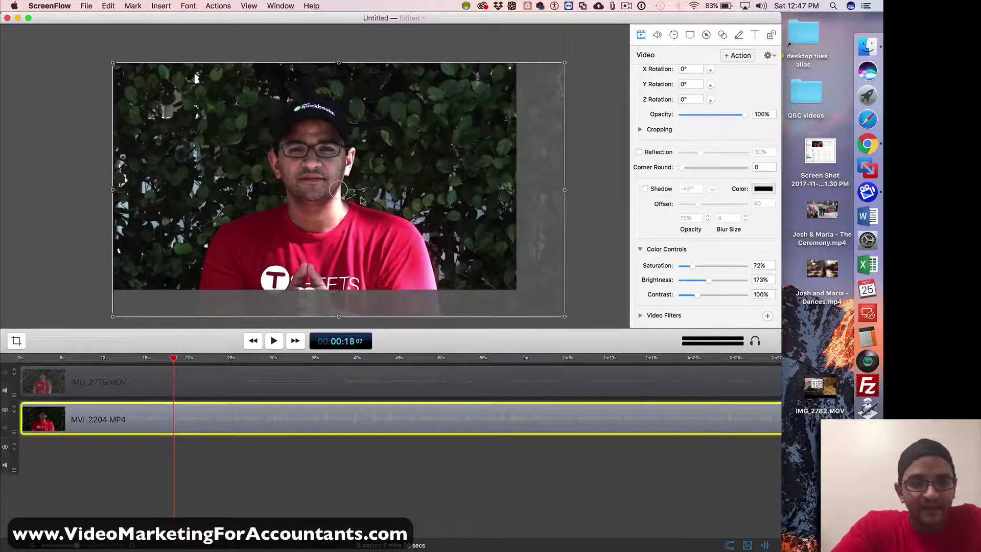
drag(567, 62, 570, 60)
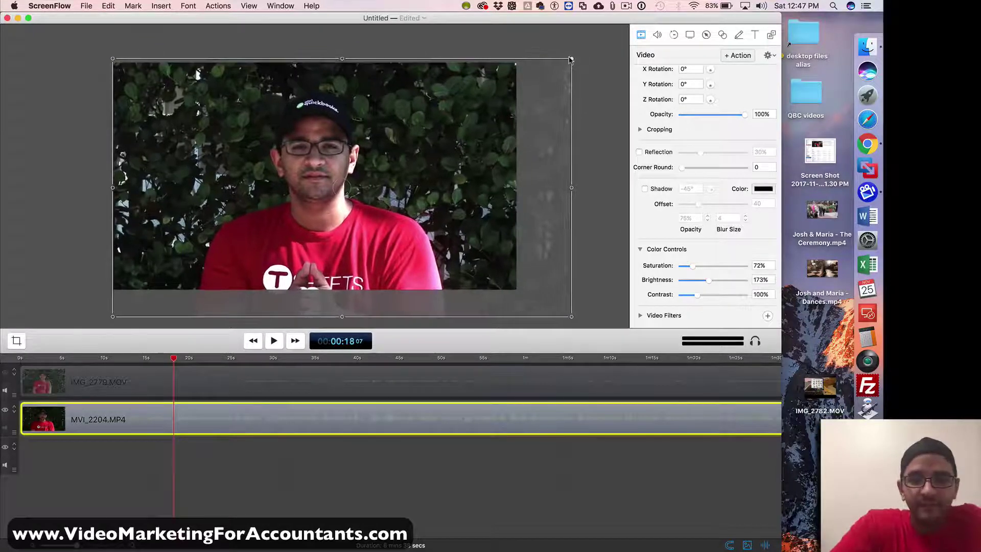
click(614, 102)
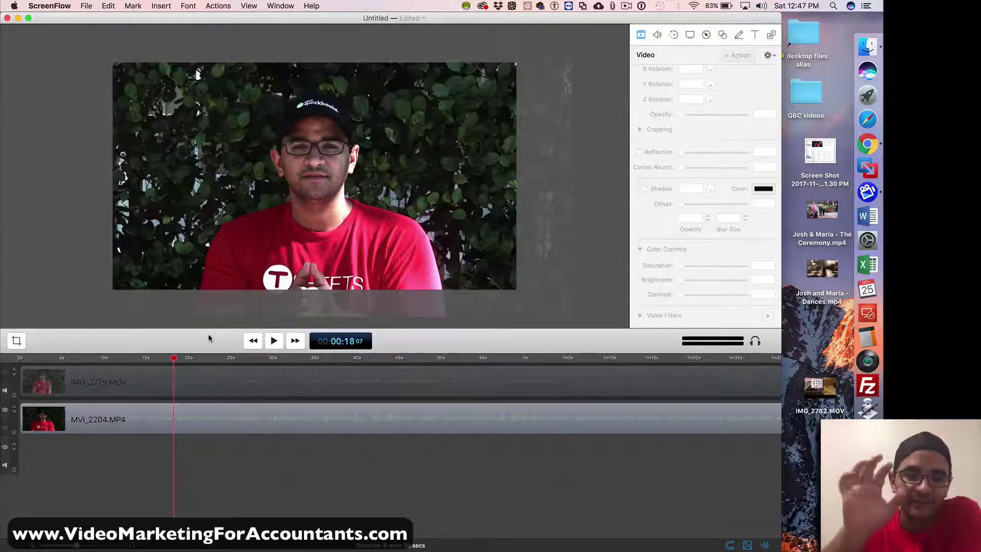
Play the close-up from the start of the timeline in a larger preview at lower system volume, stopping at 9 seconds 26 frames.
key(super+equal)
key(super+minus)
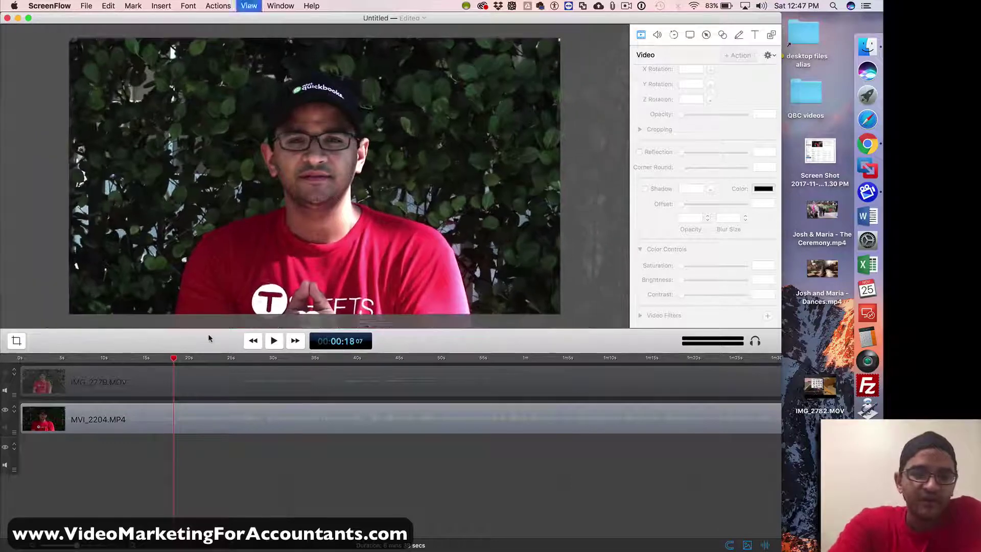
drag(208, 401, 19, 424)
key(XF86AudioLowerVolume)
key(XF86AudioLowerVolume)
key(XF86AudioLowerVolume)
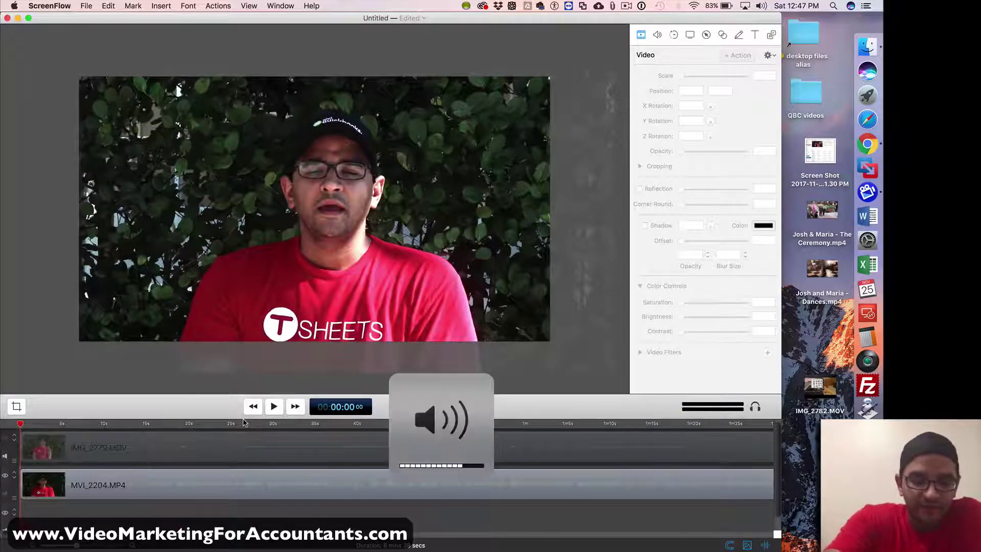
click(274, 407)
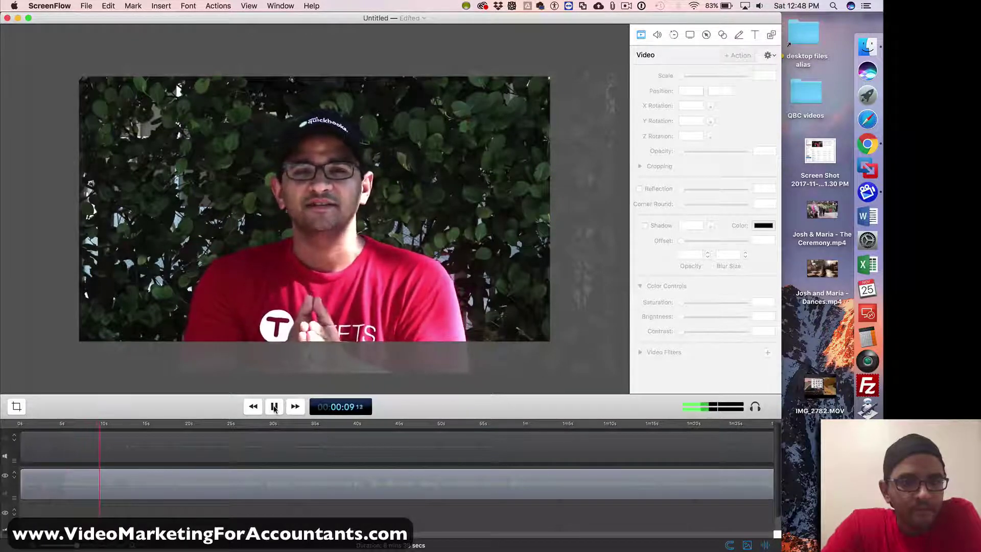
click(274, 406)
key(super+equal)
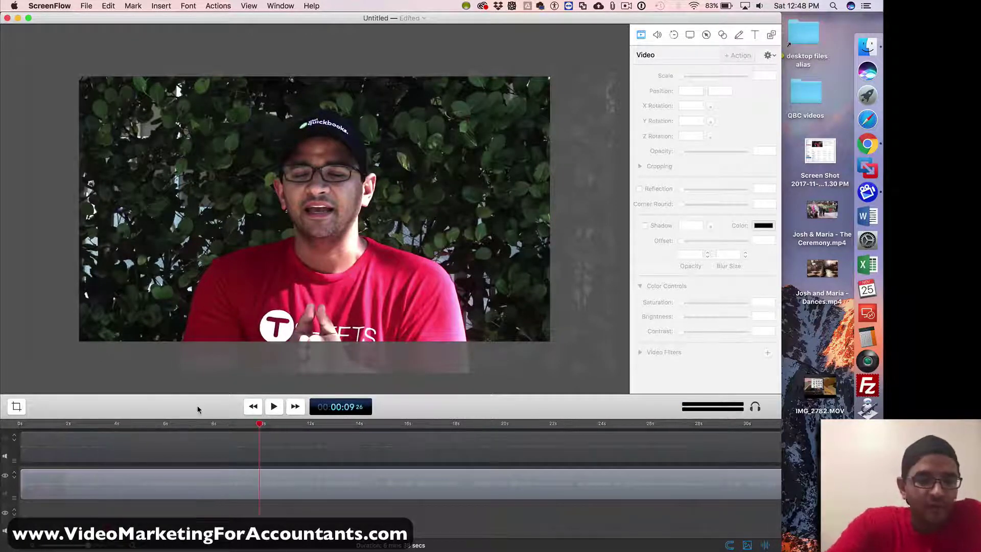
Compare the two shots at 9 seconds 24 frames by briefly showing the hidden IMG_2779.MOV track over the close-up.
click(258, 425)
click(285, 440)
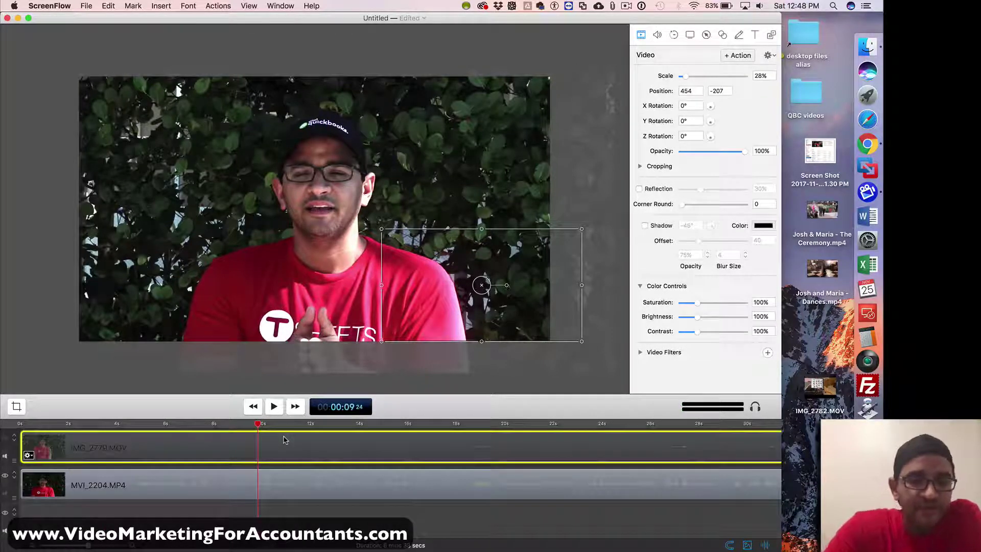
click(276, 484)
click(280, 446)
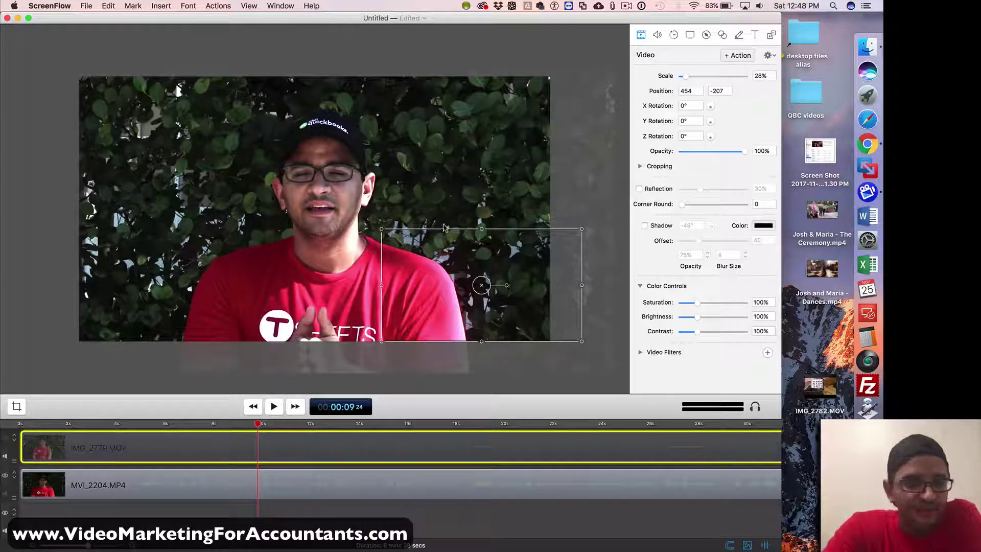
click(5, 439)
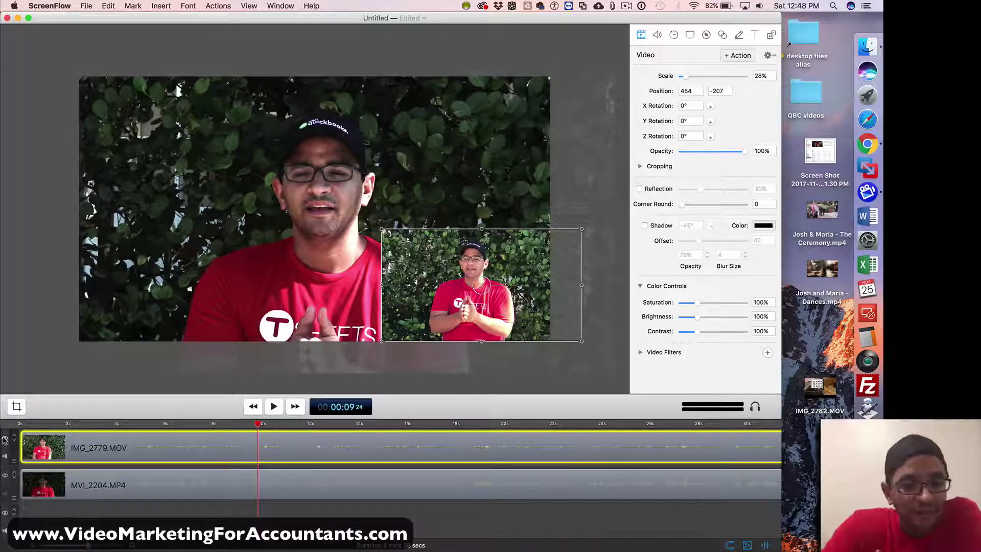
click(5, 439)
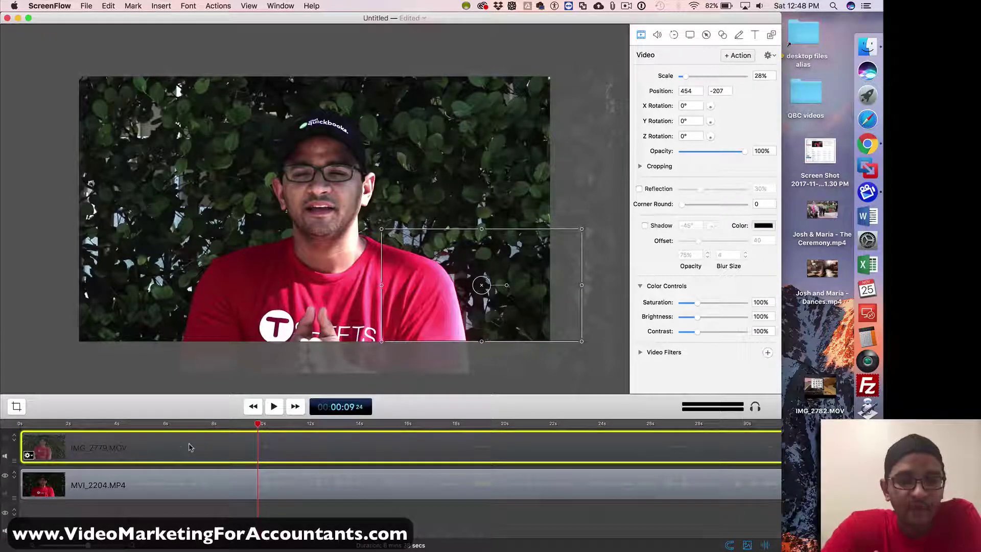
Unmute the MVI_2204.MP4 track, mute IMG_2779.MOV and play the close-up from 9 seconds 24 frames to 11 seconds 4 frames.
click(132, 479)
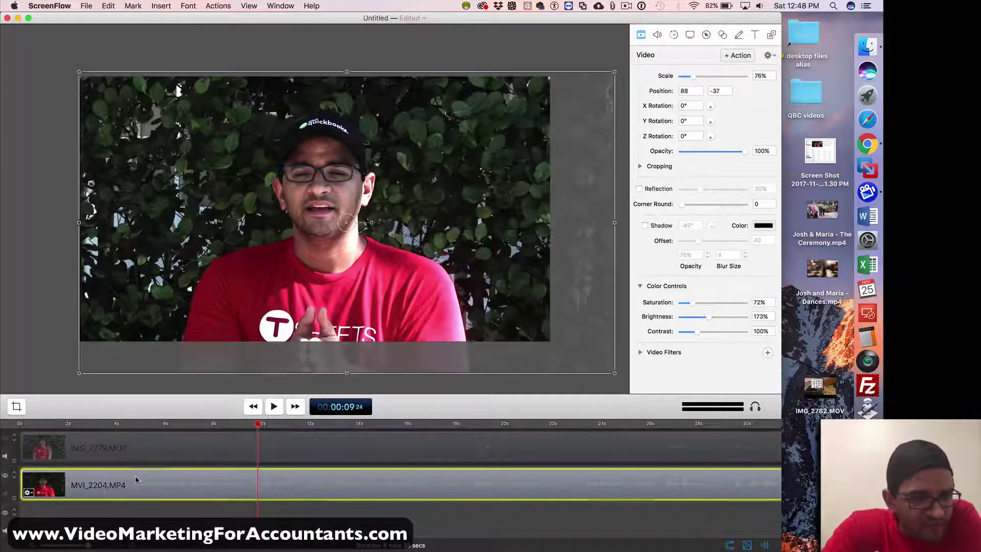
click(10, 493)
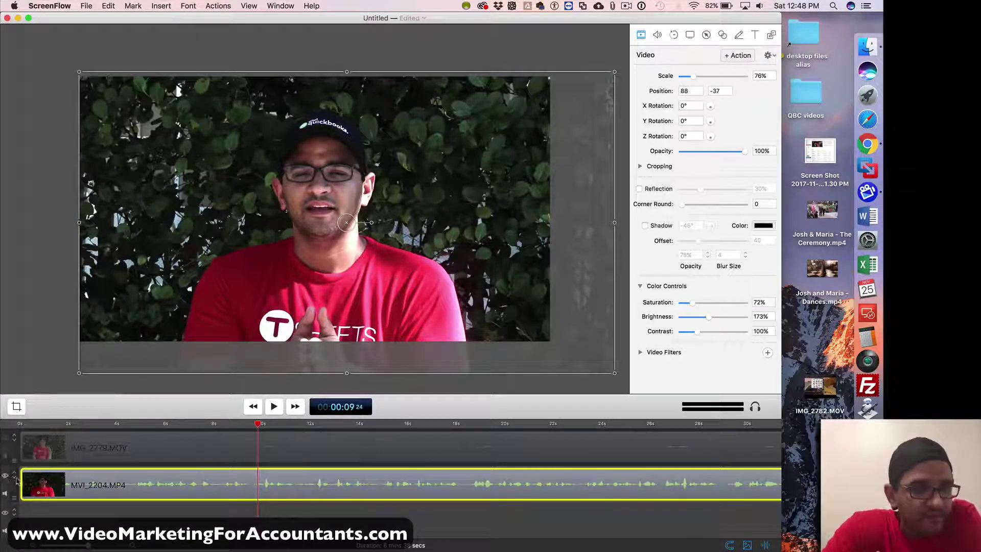
click(279, 411)
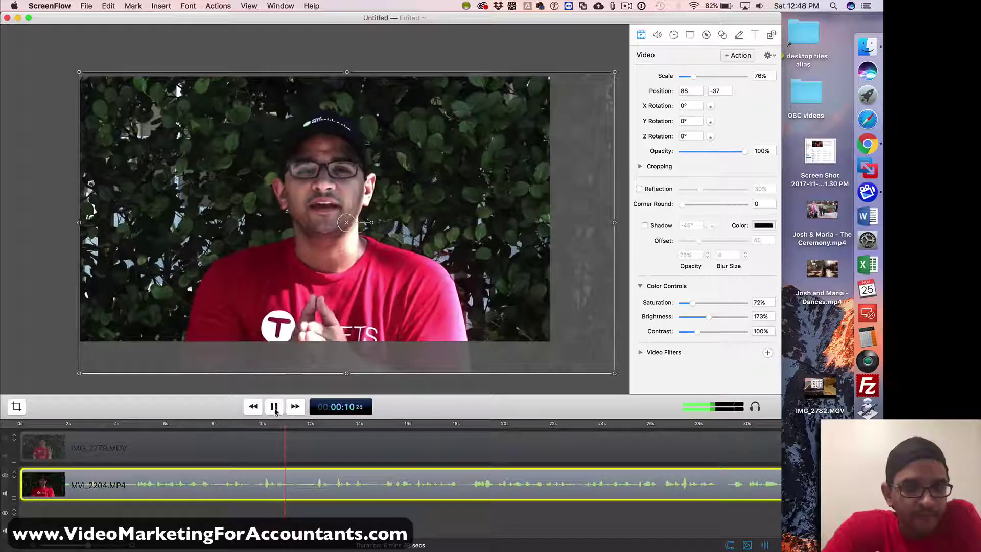
click(276, 411)
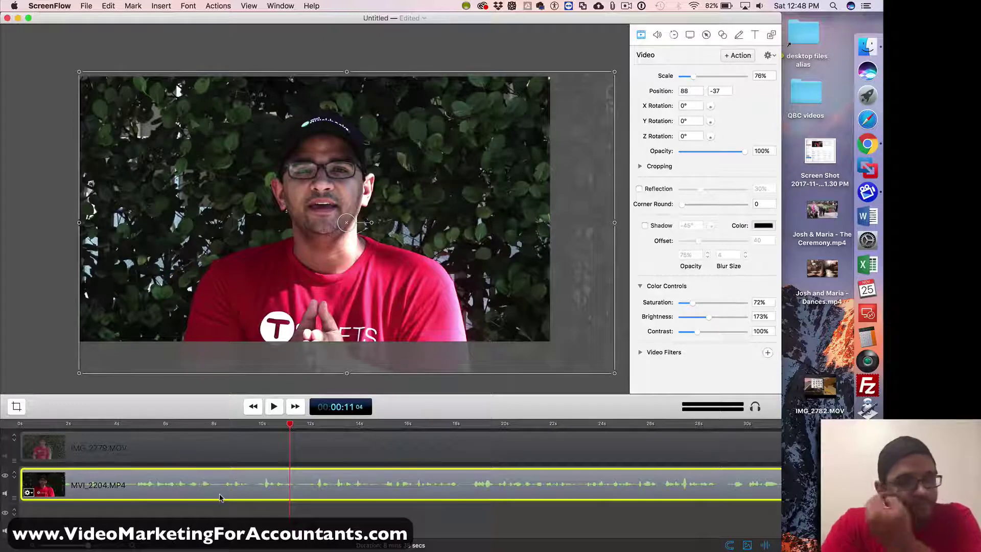
Split IMG_2779.MOV at 9 seconds 20 frames and delete the portion before the cut.
click(131, 439)
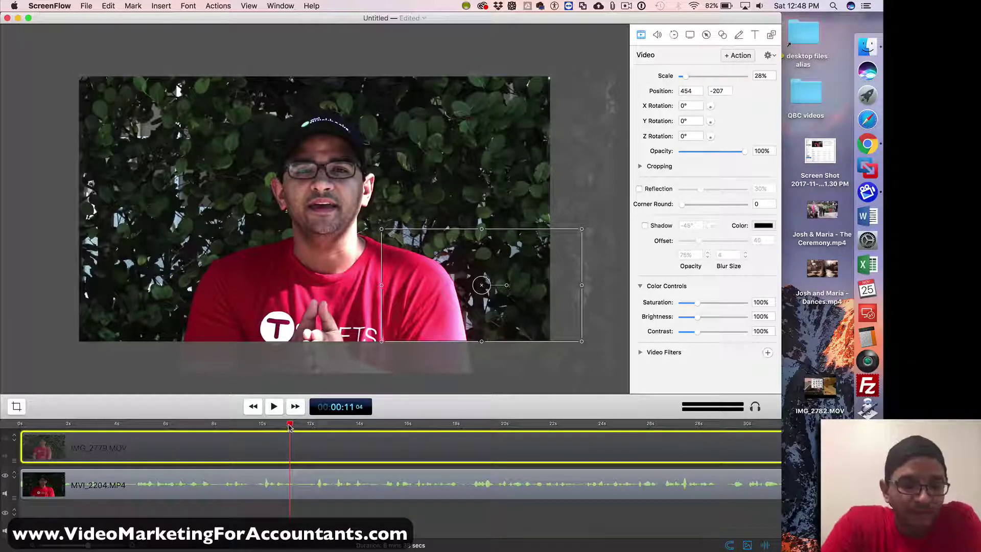
drag(289, 424, 230, 424)
click(274, 406)
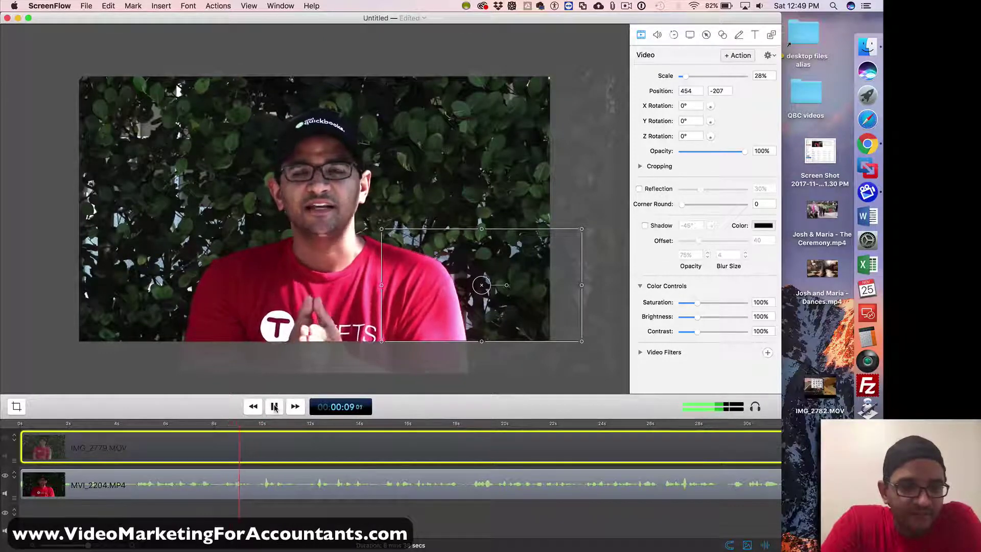
key(space)
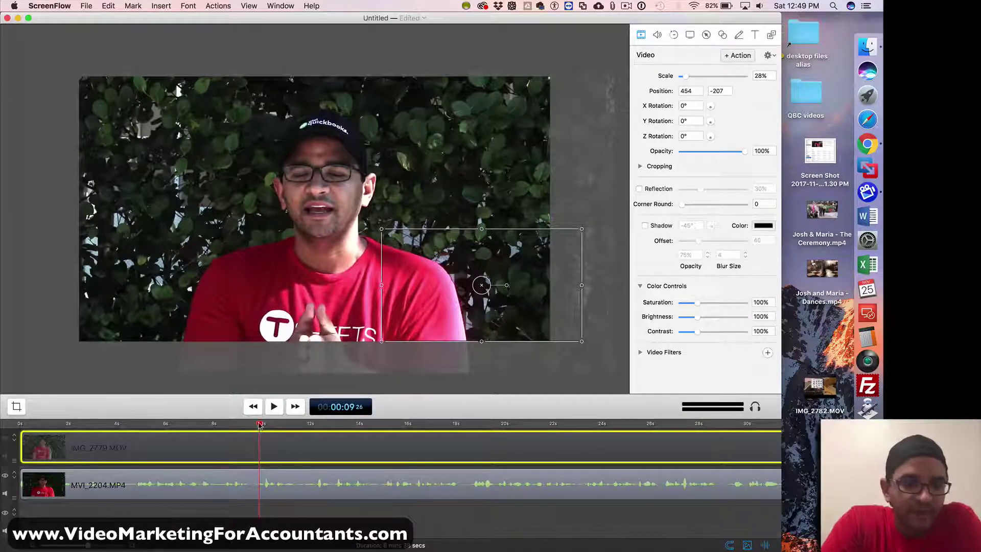
drag(260, 424, 255, 425)
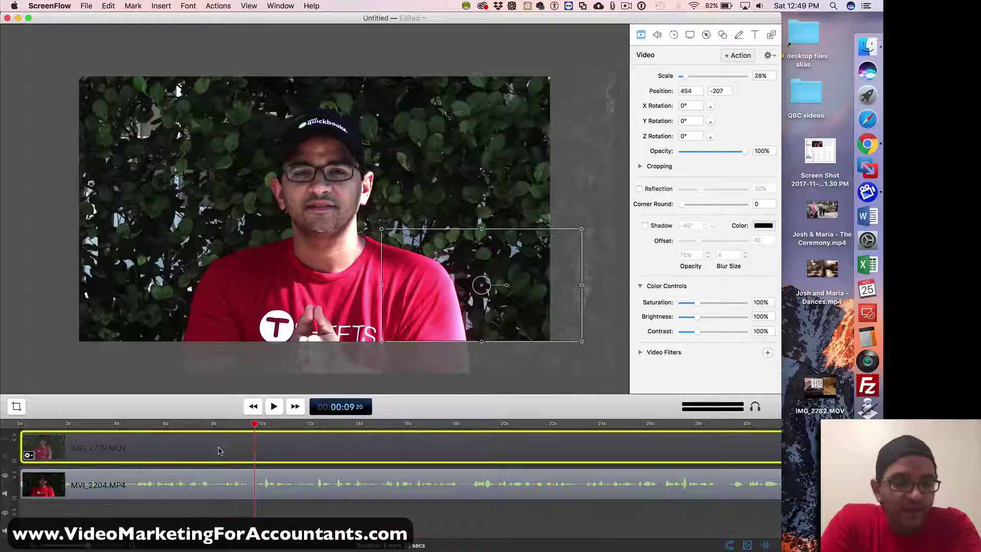
key(t)
key(Delete)
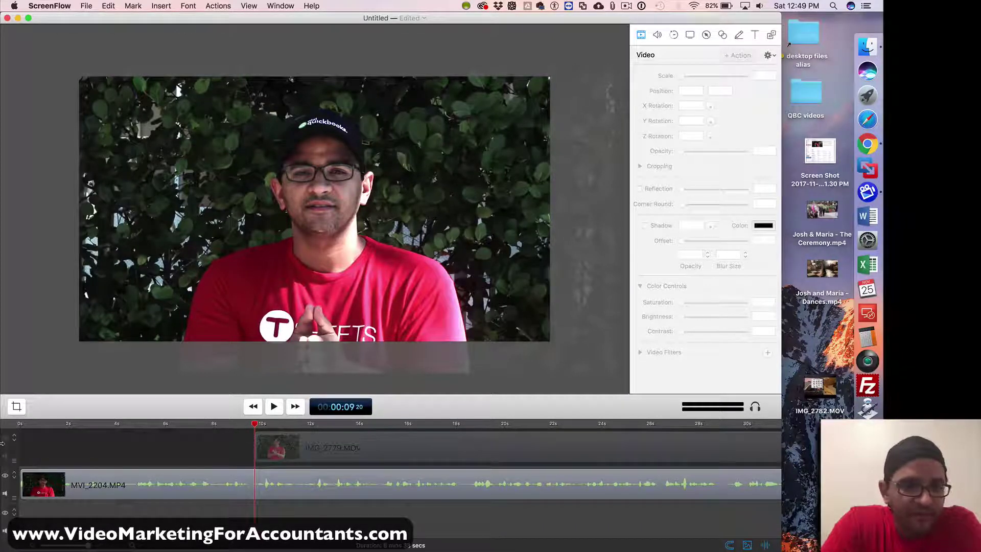
Make the IMG_2779.MOV track visible and play across its new start, stopping at 10 seconds 20 frames.
click(6, 441)
click(8, 438)
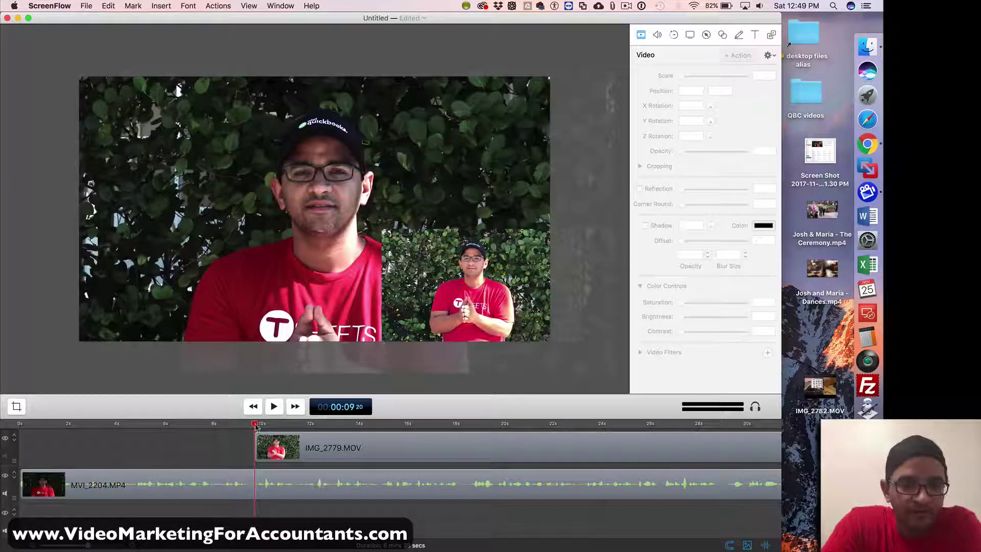
drag(255, 424, 194, 425)
click(277, 408)
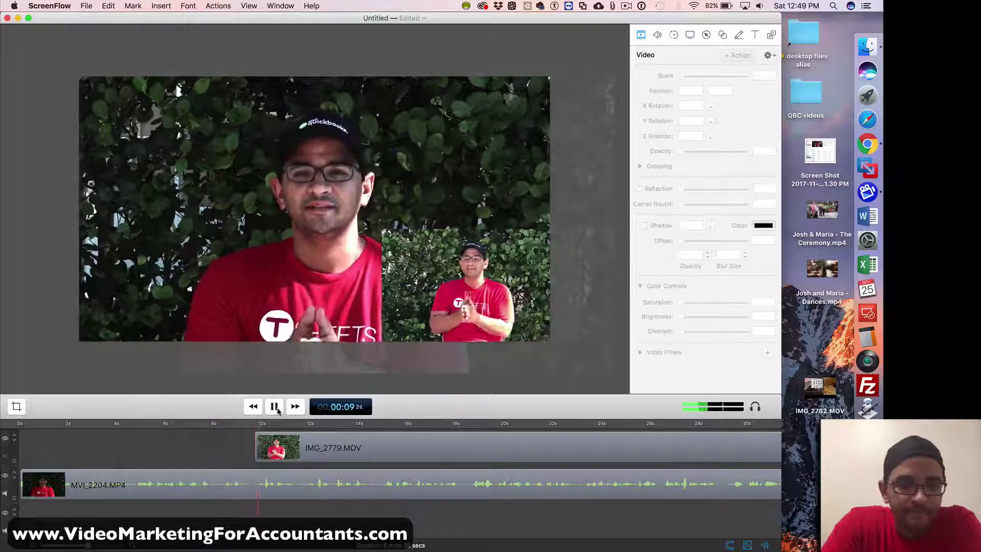
key(space)
Enlarge IMG_2779.MOV to 69% scale and place it at position 25, -1 so that it fills the canvas.
click(483, 266)
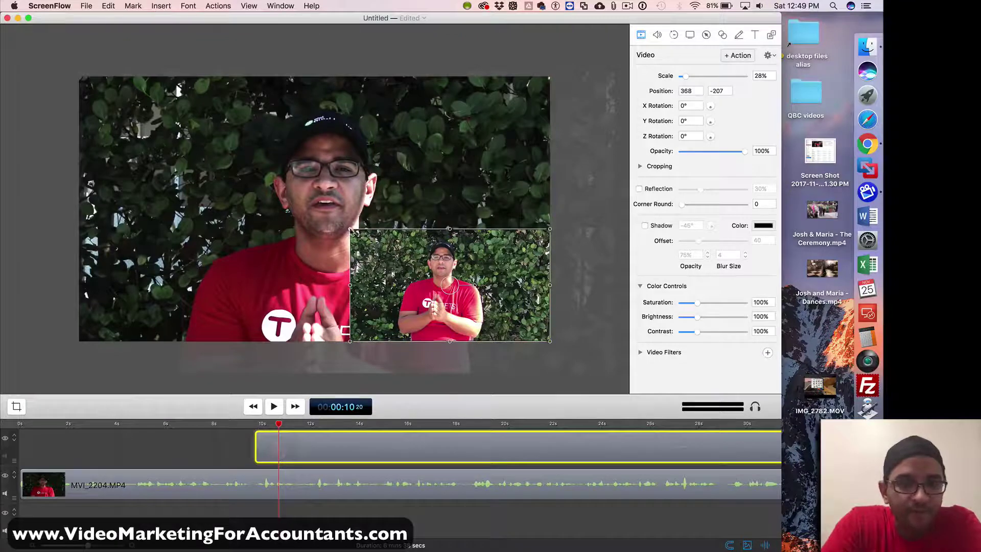
drag(351, 229, 67, 81)
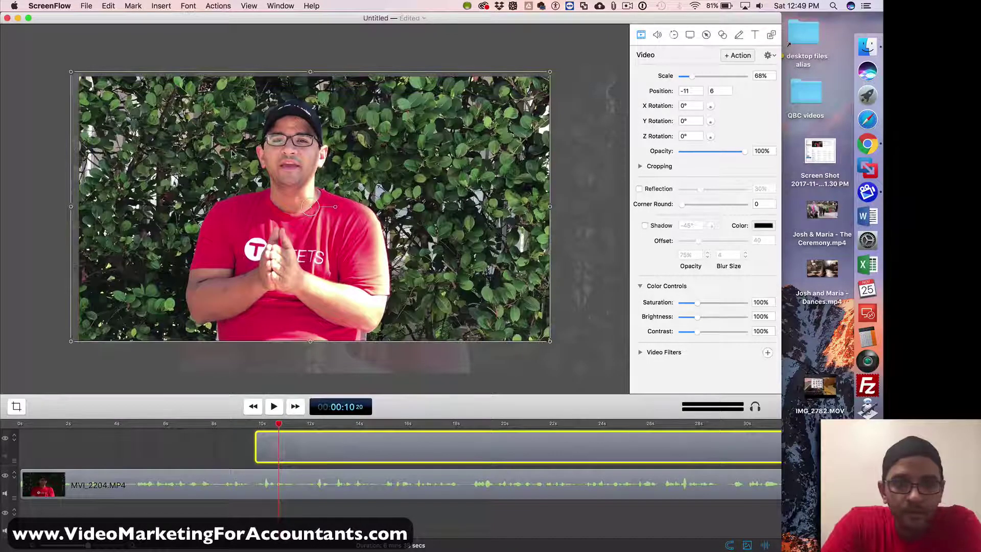
drag(232, 154, 249, 154)
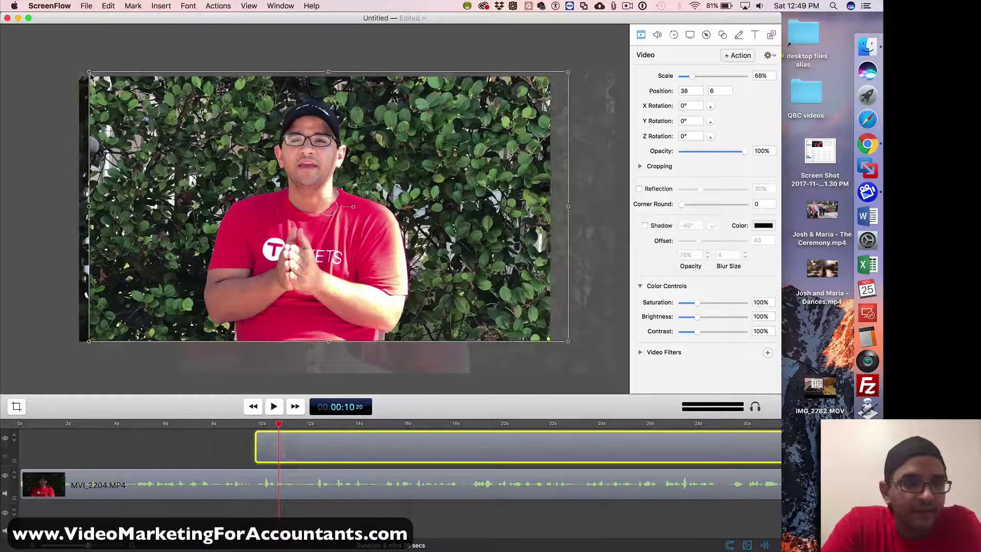
mouse_move(91, 76)
mouse_down()
mouse_move(79, 67)
mouse_move(88, 66)
mouse_up()
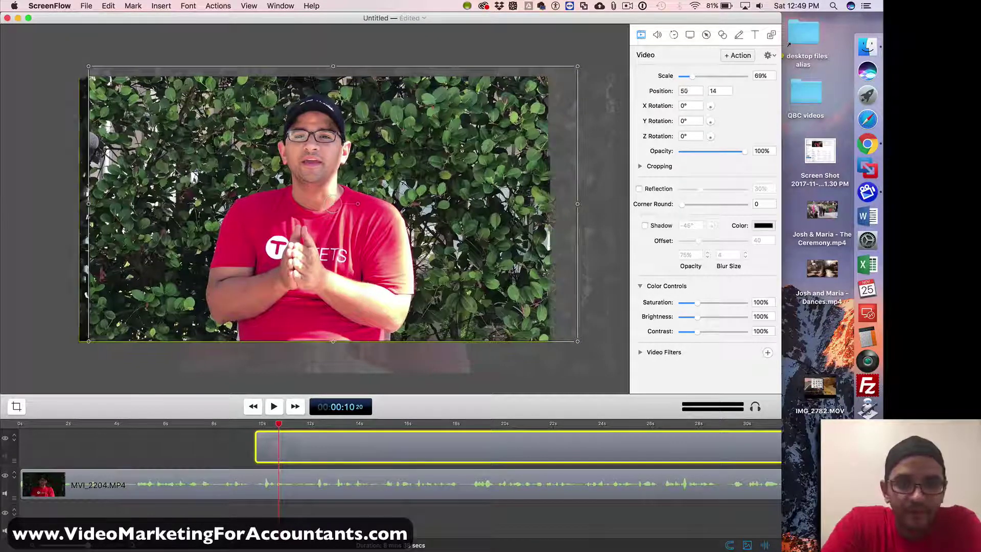
drag(175, 170, 166, 175)
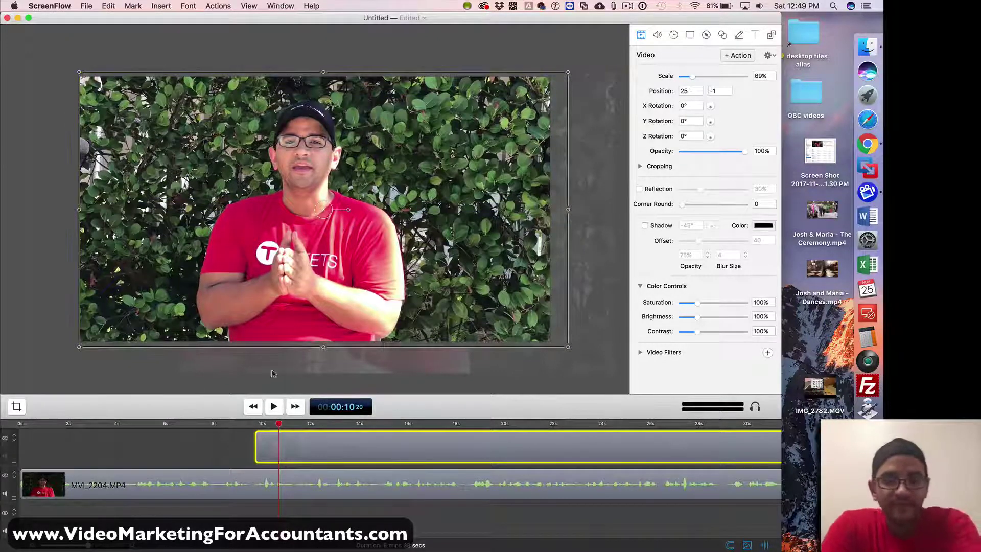
Compare the frames around the cut and set IMG_2779.MOV to 88% saturation, 78% brightness and 115% contrast.
click(246, 425)
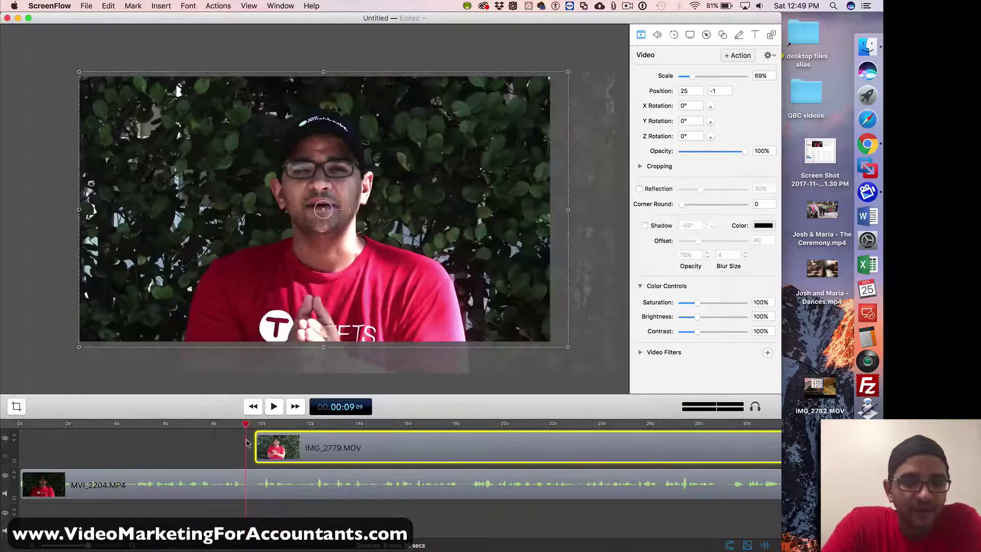
click(255, 424)
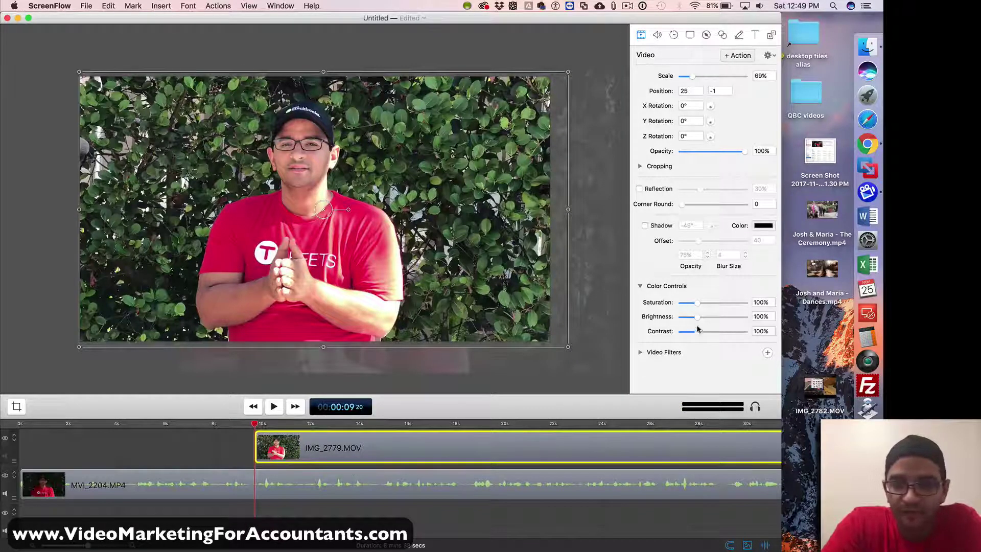
drag(697, 317, 694, 305)
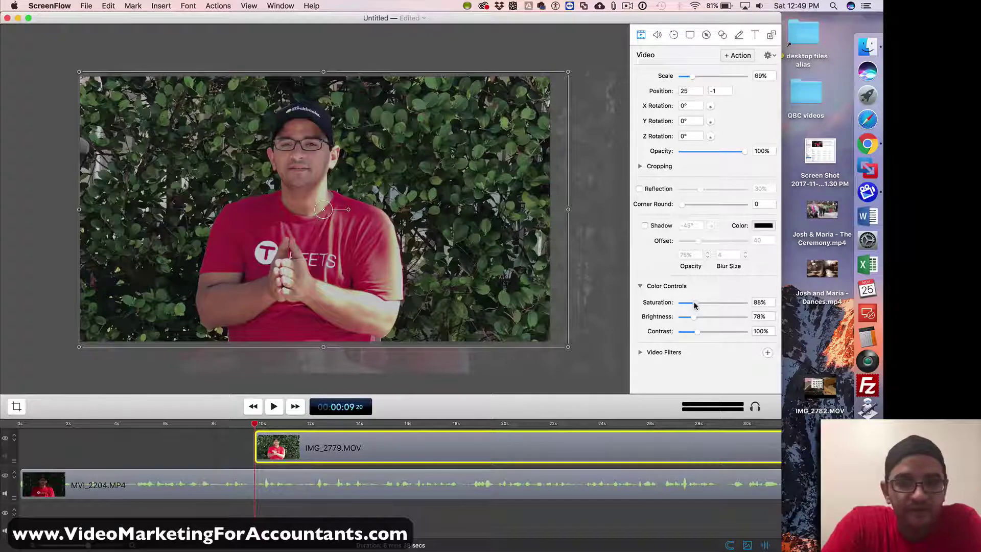
mouse_move(255, 424)
mouse_down()
mouse_move(239, 424)
mouse_move(254, 424)
mouse_up()
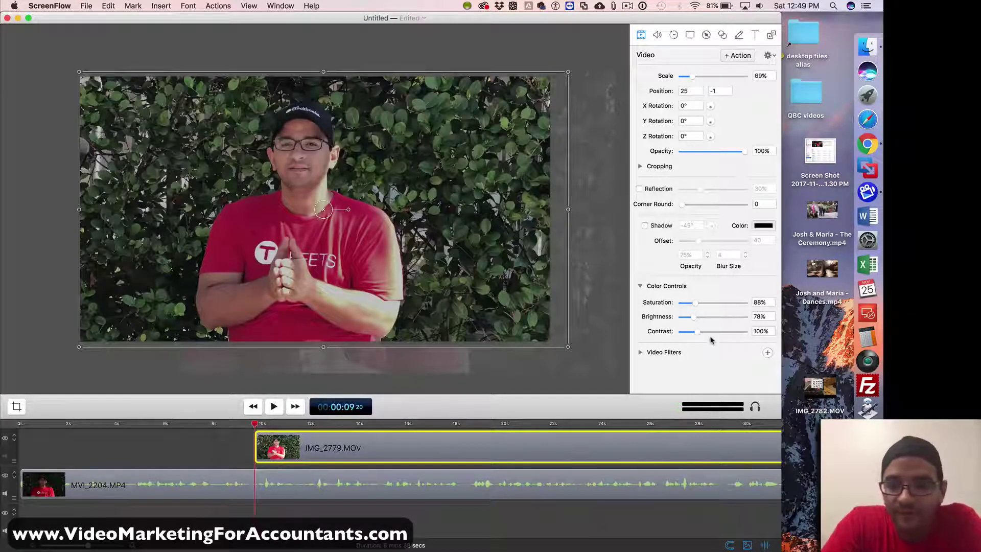
drag(699, 334, 700, 335)
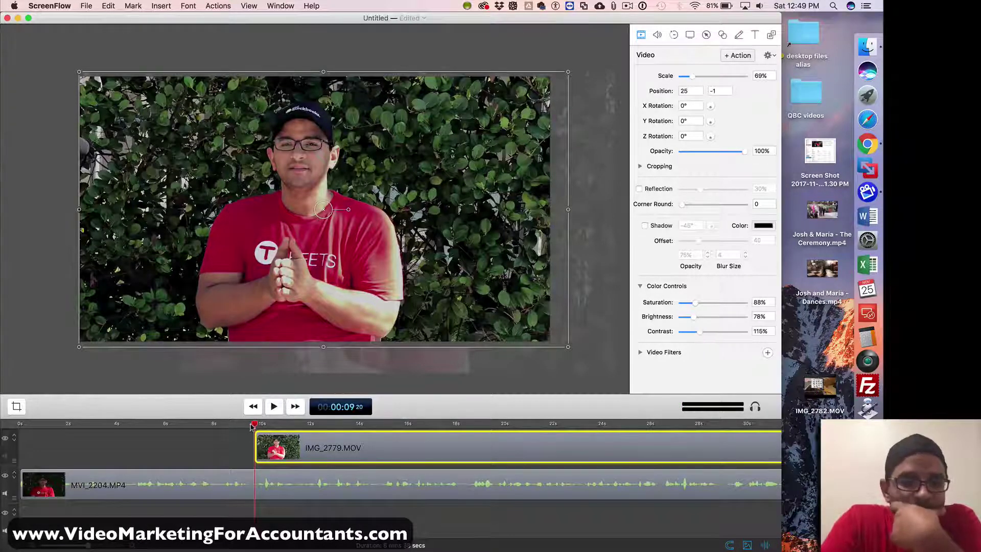
Set MVI_2204.MP4 to 68% saturation, 200% brightness and 90% contrast, judging it on the close-up at 8 seconds 21 frames.
drag(254, 424, 231, 423)
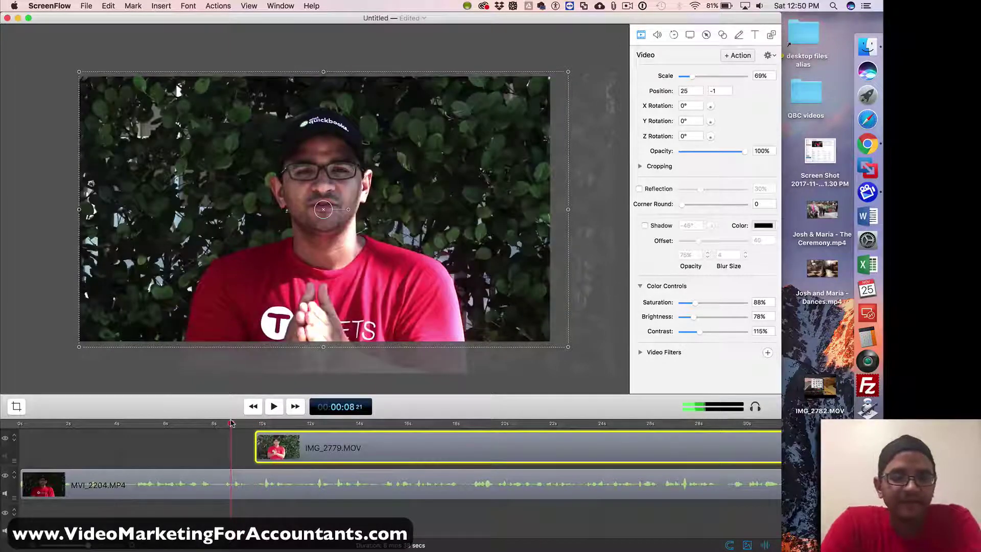
click(192, 471)
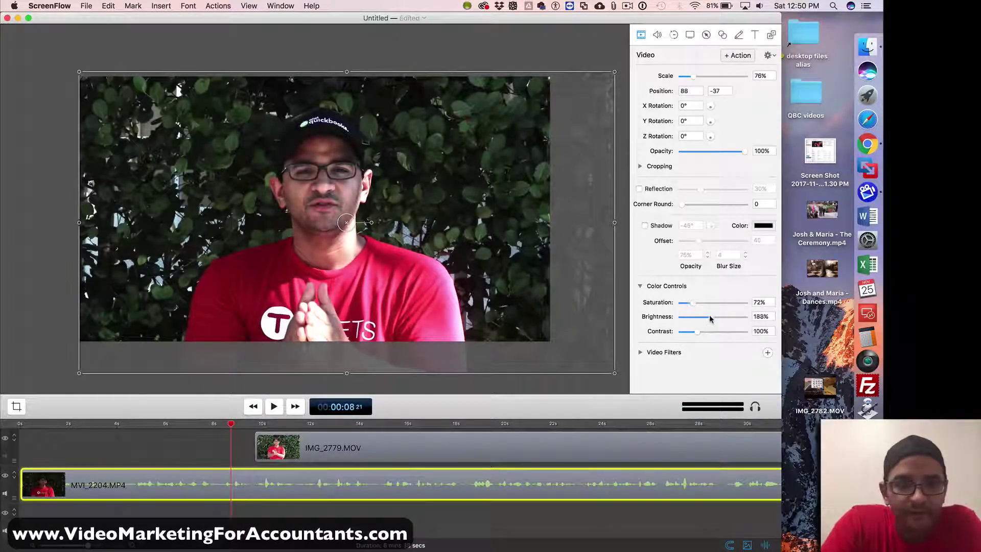
drag(709, 318, 692, 302)
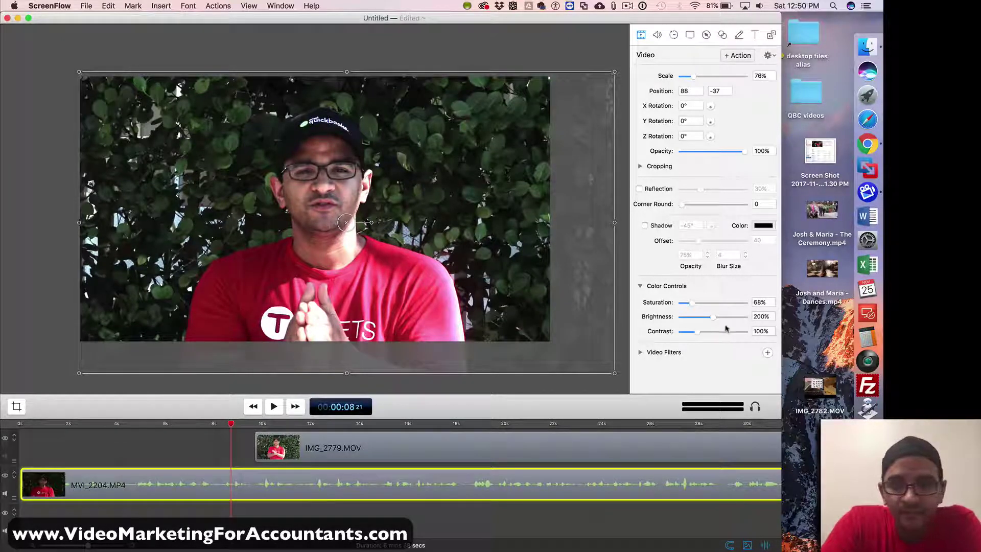
click(764, 331)
text(9)
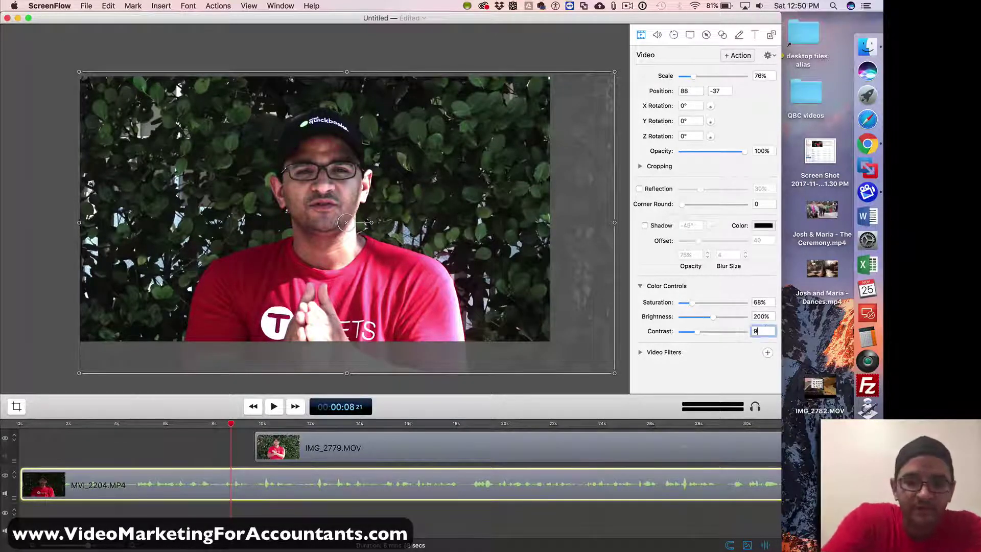
text(0)
key(Return)
Play across the camera switch to 18 seconds 14 frames and split IMG_2779.MOV there.
click(274, 407)
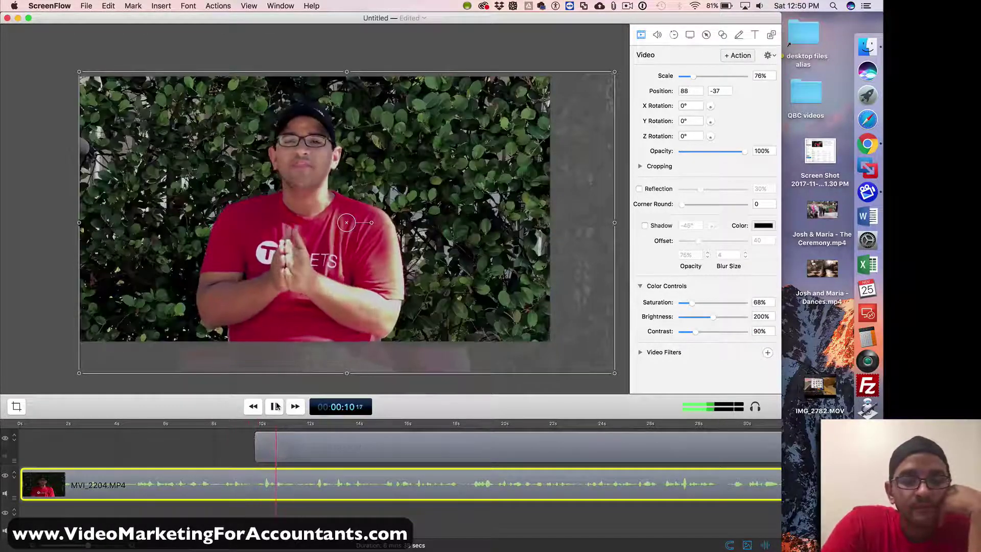
click(28, 234)
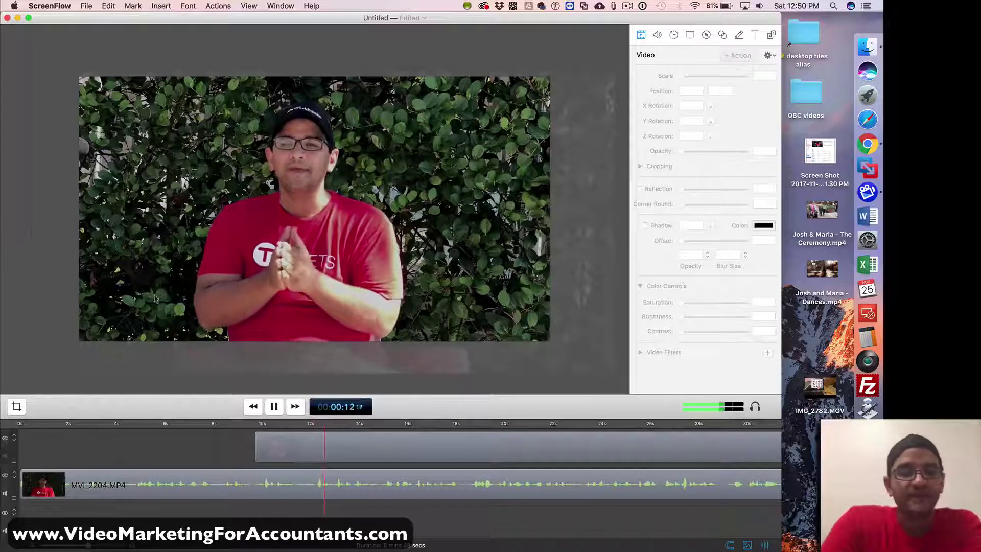
click(273, 406)
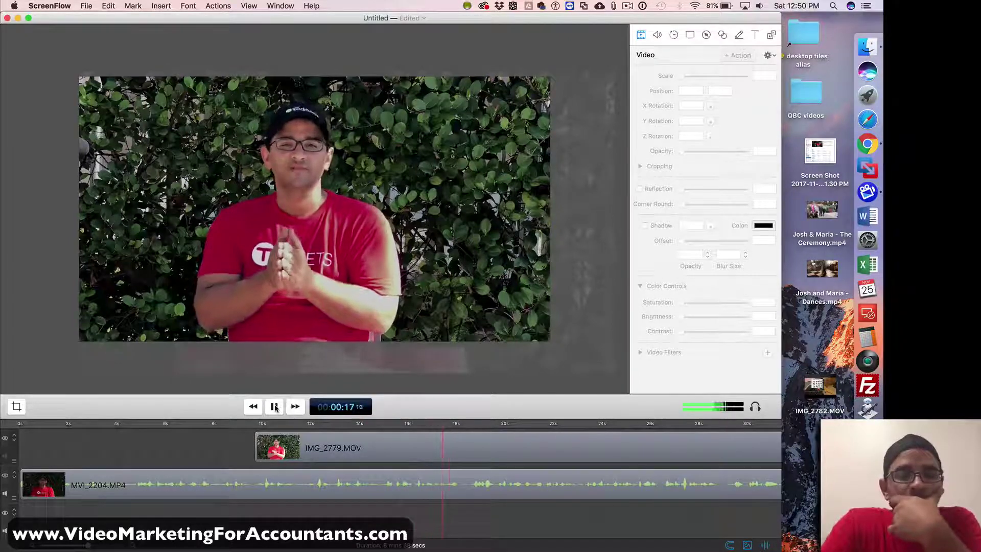
key(space)
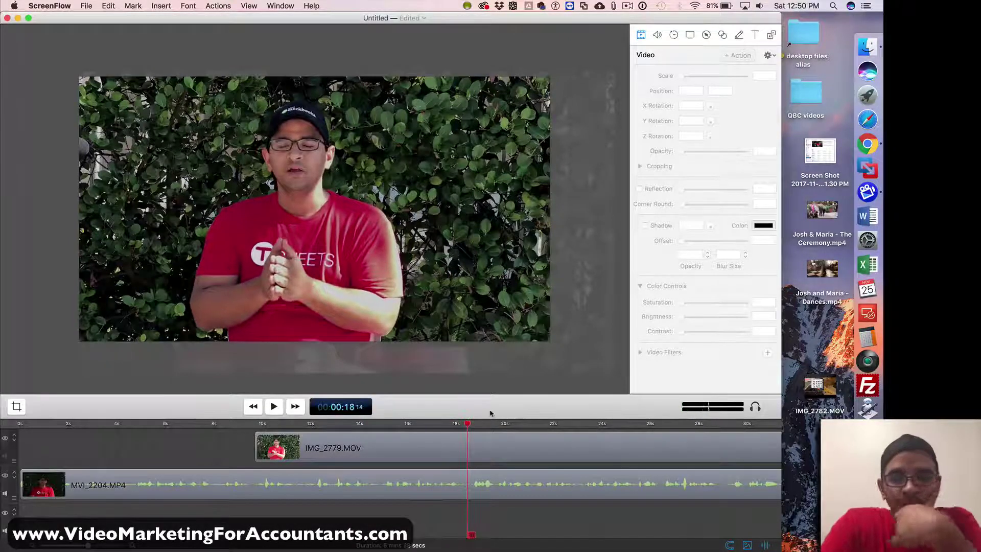
click(414, 448)
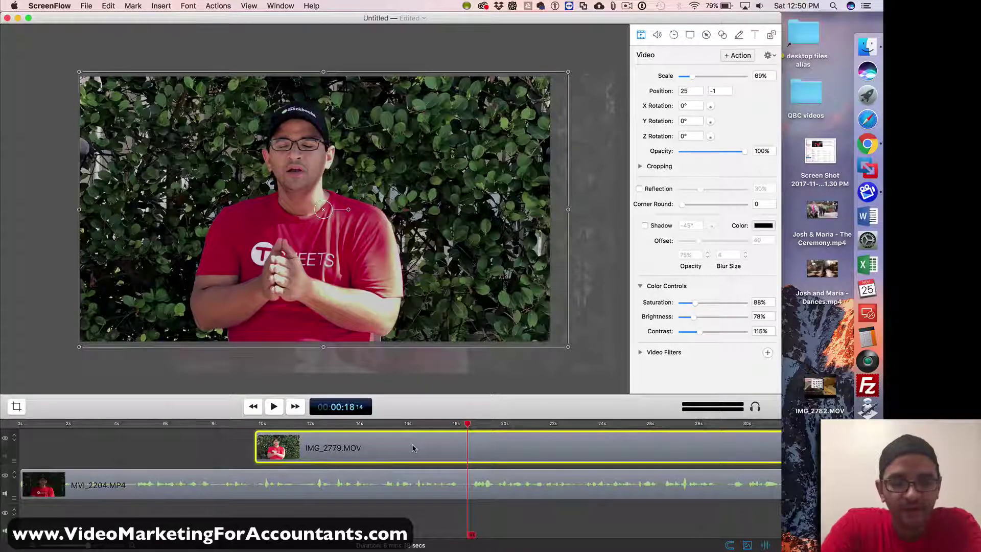
key(t)
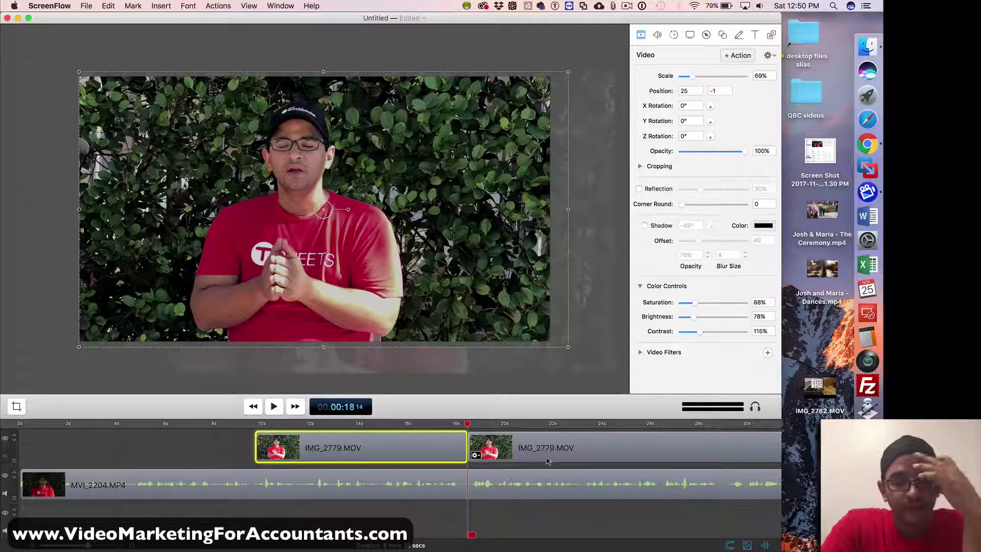
Play on to 29 seconds 4 frames, split IMG_2779.MOV there and delete its section from 18 seconds 14 frames to that point.
click(275, 405)
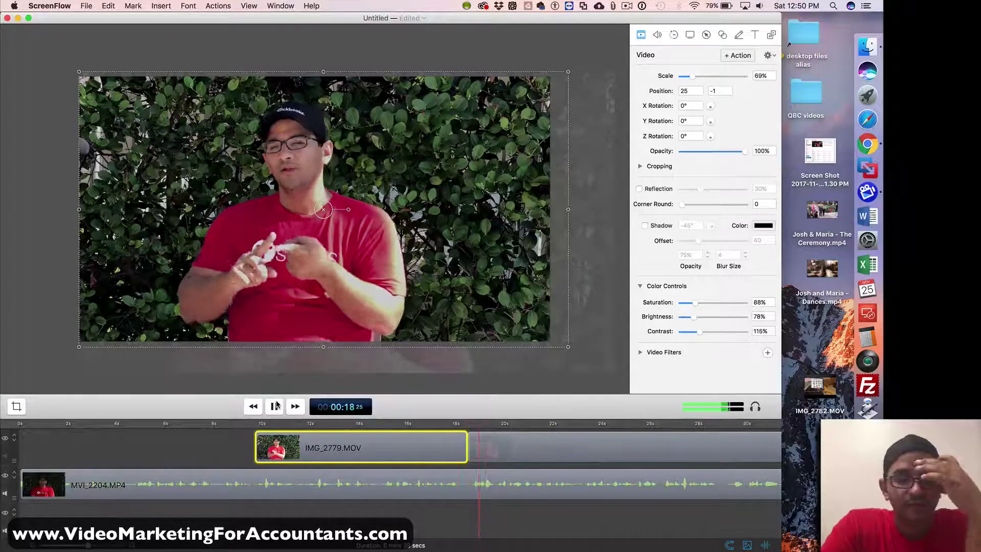
key(super+minus)
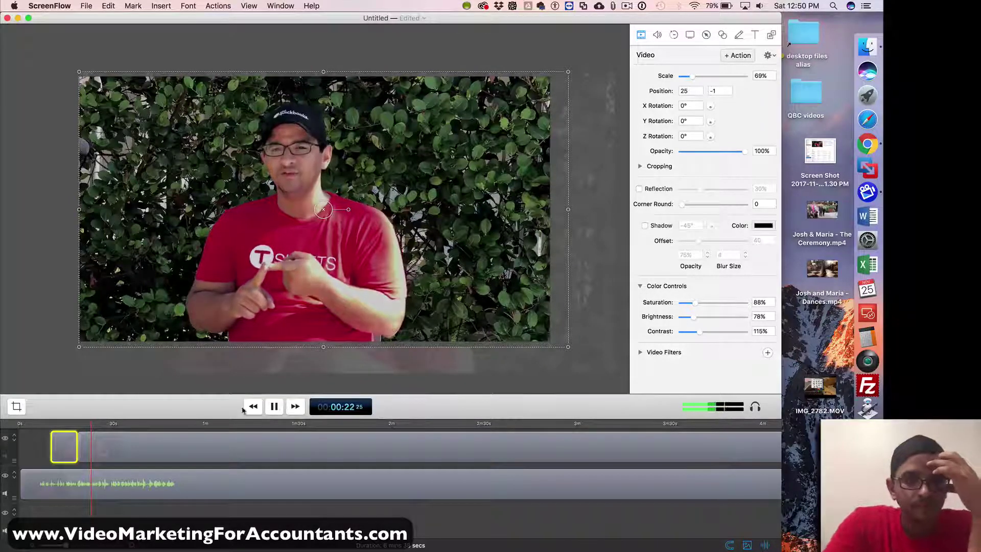
click(274, 406)
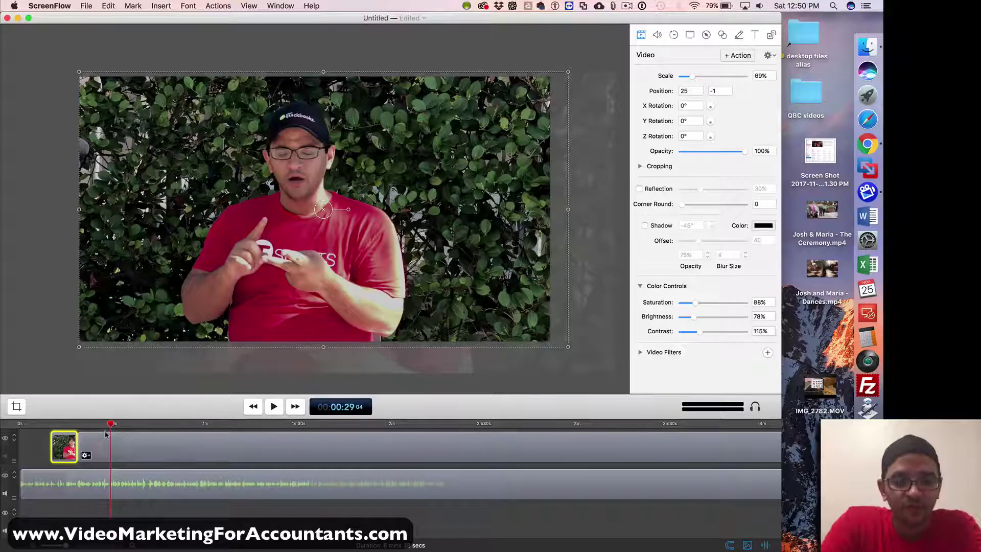
click(97, 446)
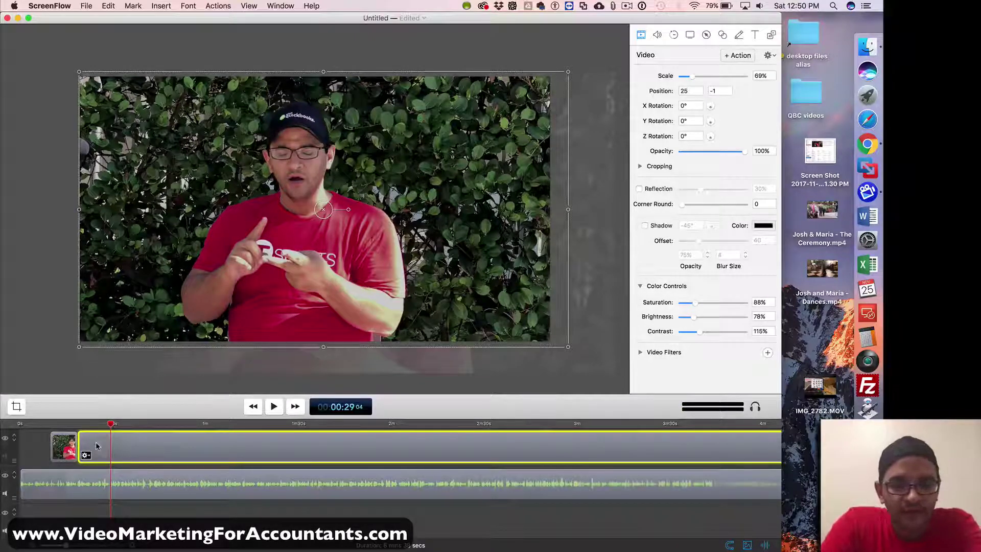
key(t)
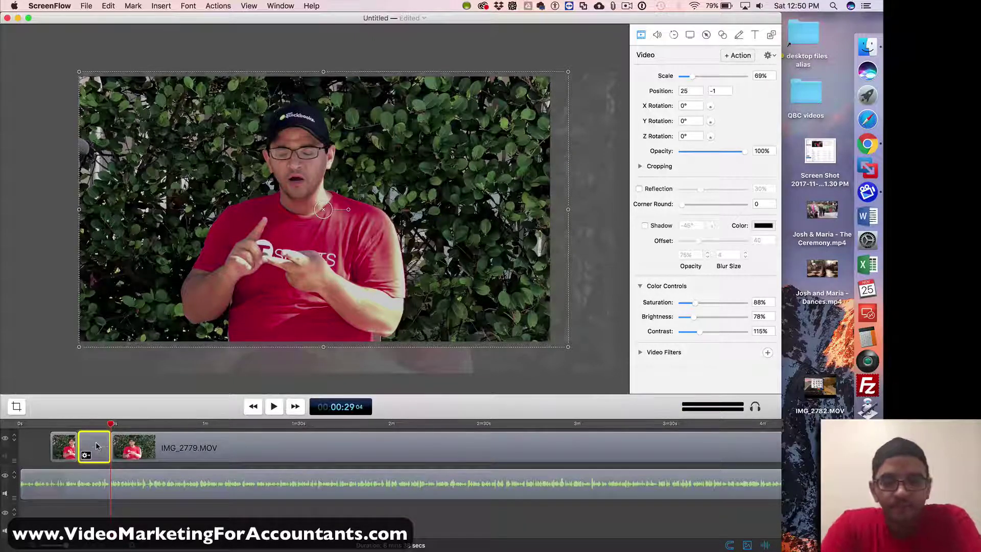
key(Delete)
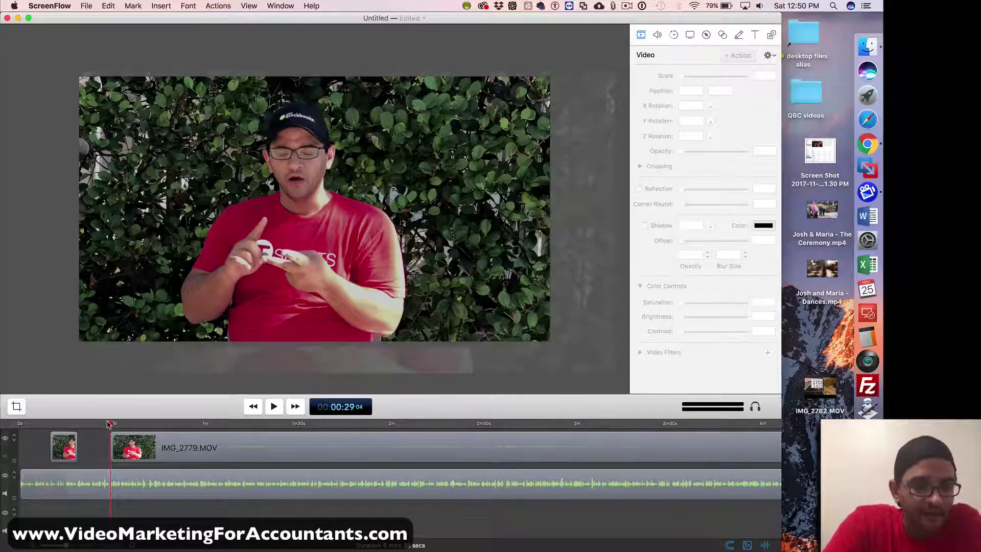
Play repeatedly across the camera switch at 29 seconds 4 frames to judge the timing of the cut.
drag(109, 425, 105, 425)
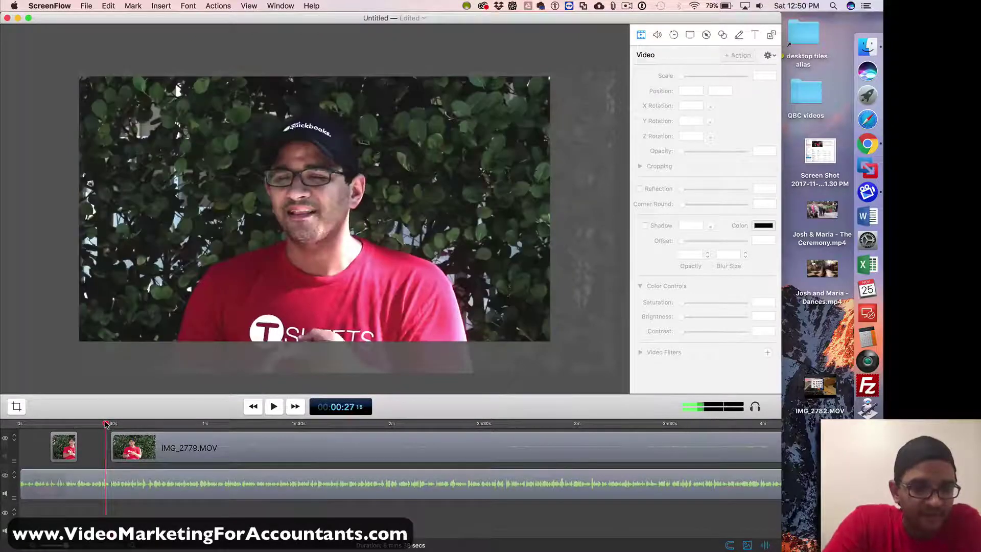
click(275, 406)
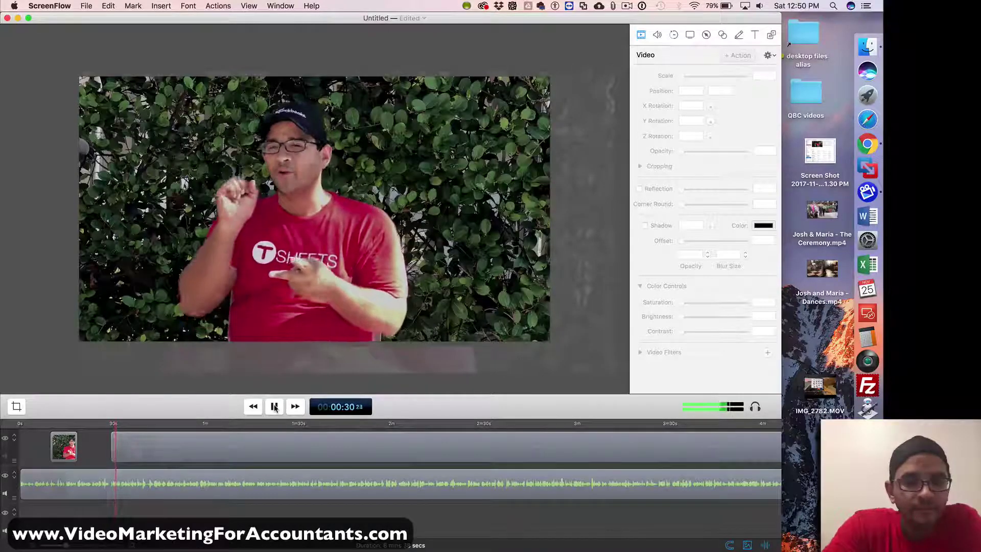
click(274, 407)
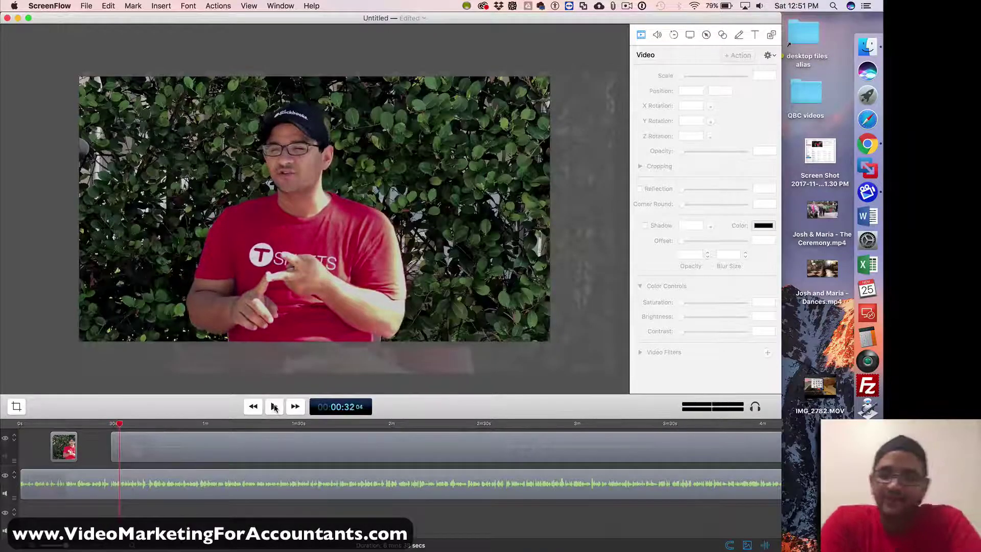
drag(118, 424, 108, 424)
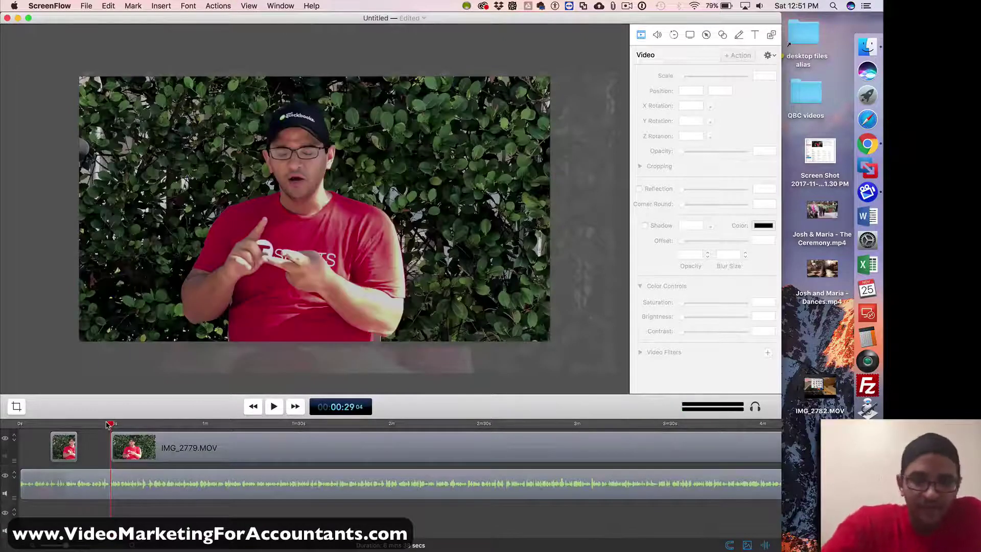
key(super+equal)
key(super+equal)
key(super+equal)
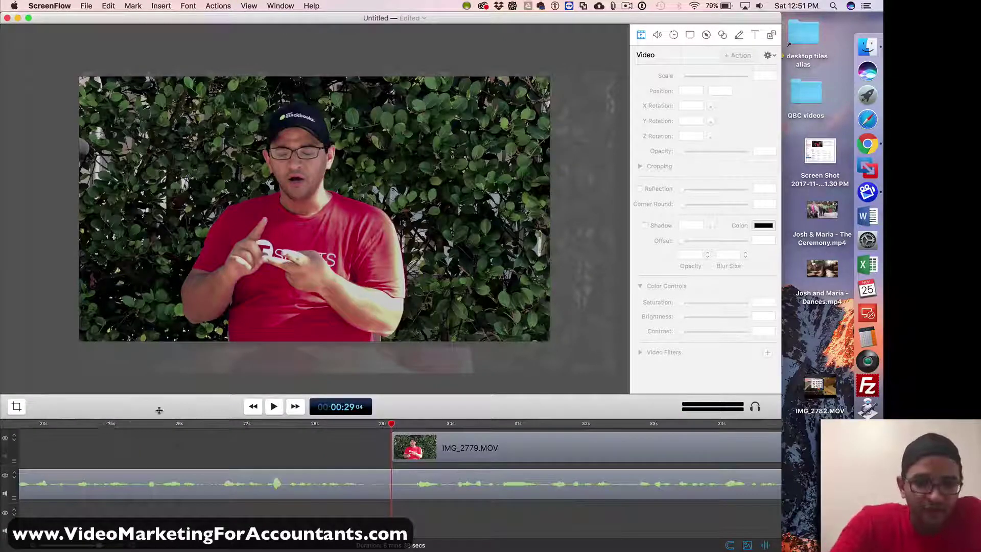
click(273, 406)
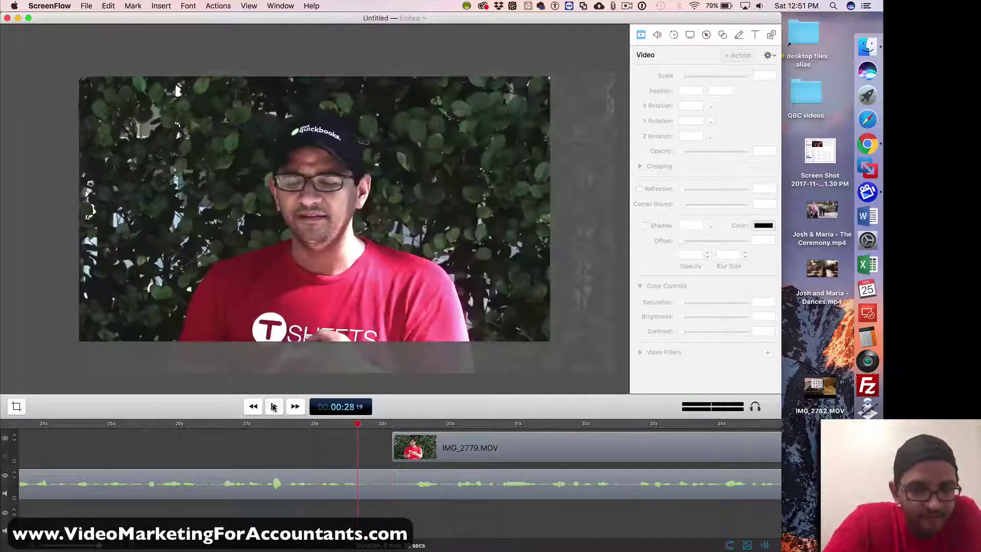
click(273, 406)
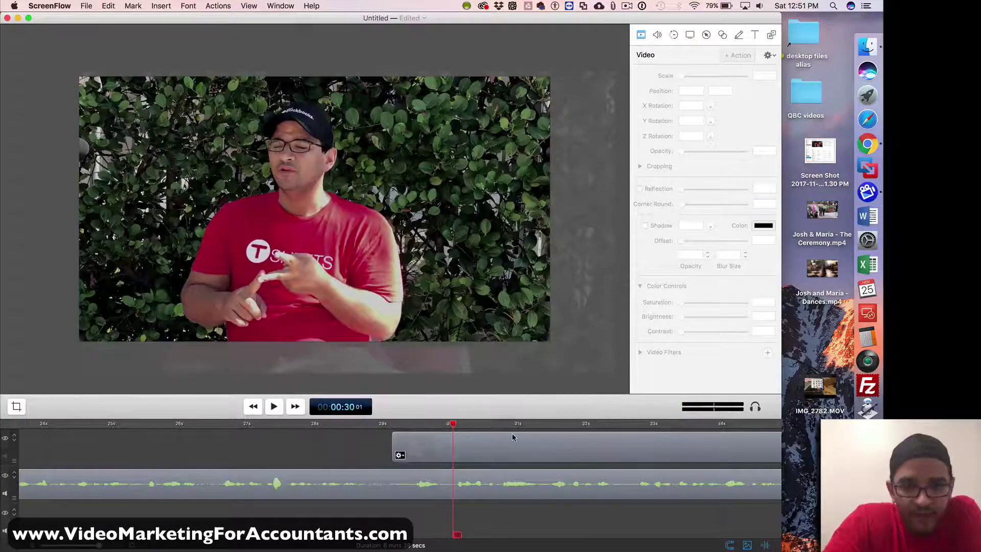
Try cutting the start of the last IMG_2779.MOV segment back to 29 seconds 14 frames and play across the switch.
drag(452, 426, 414, 424)
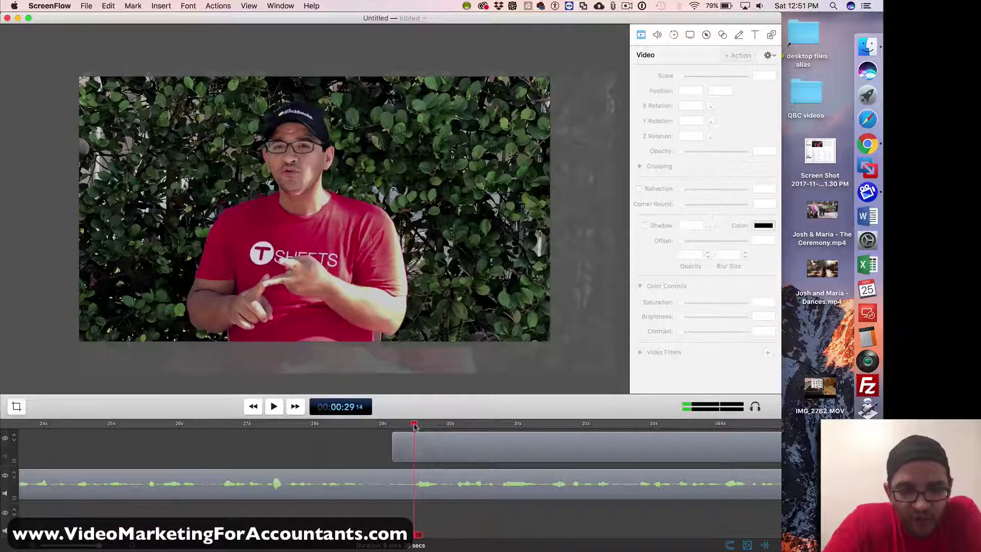
click(399, 441)
key(t)
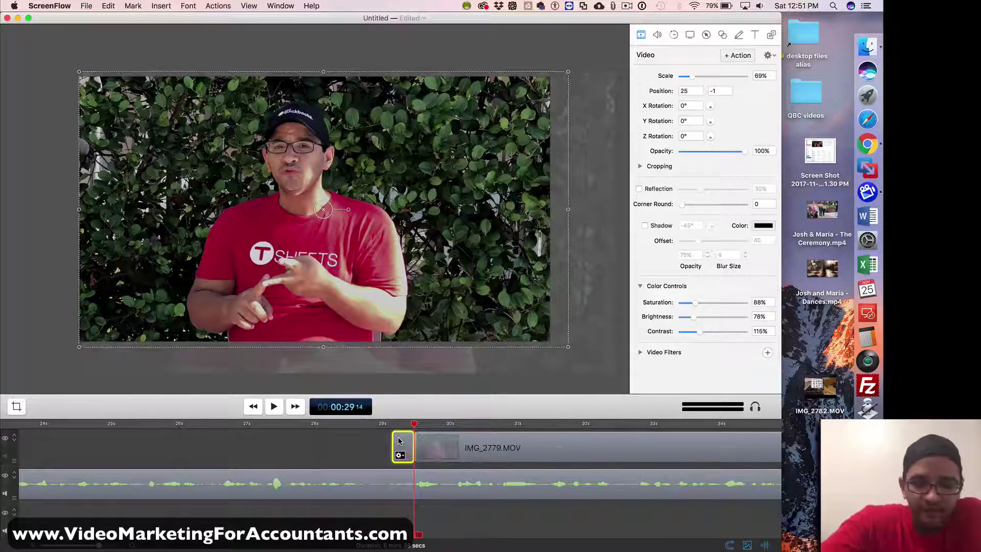
key(Delete)
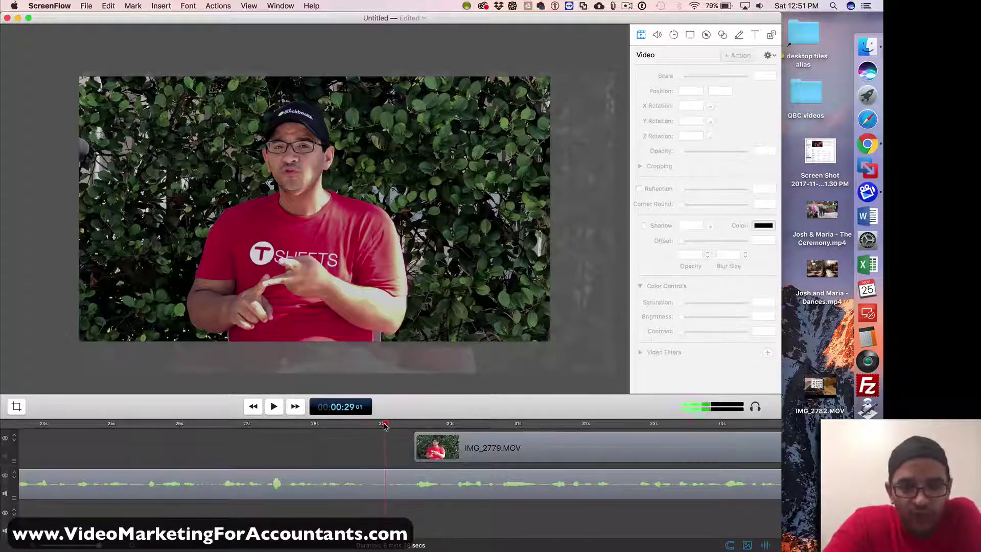
click(274, 407)
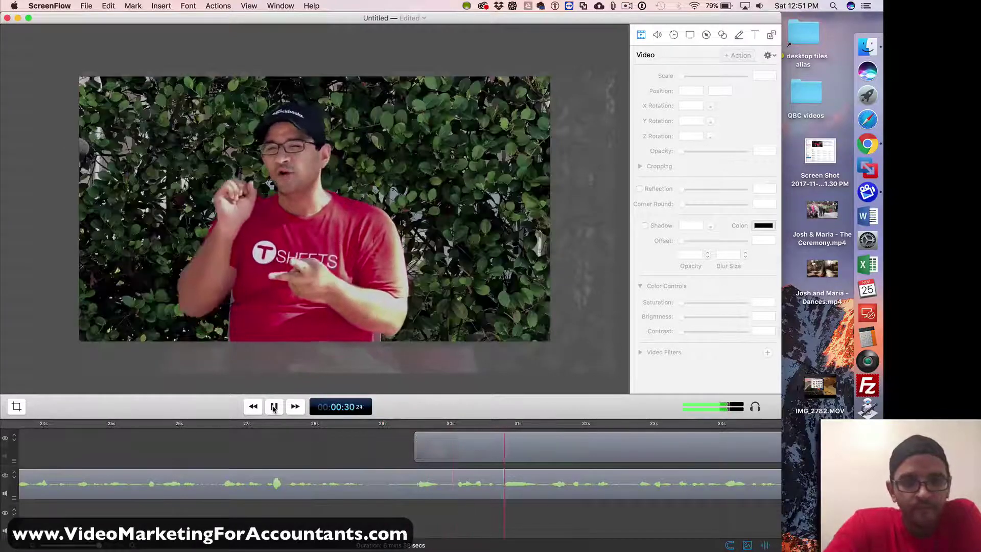
key(space)
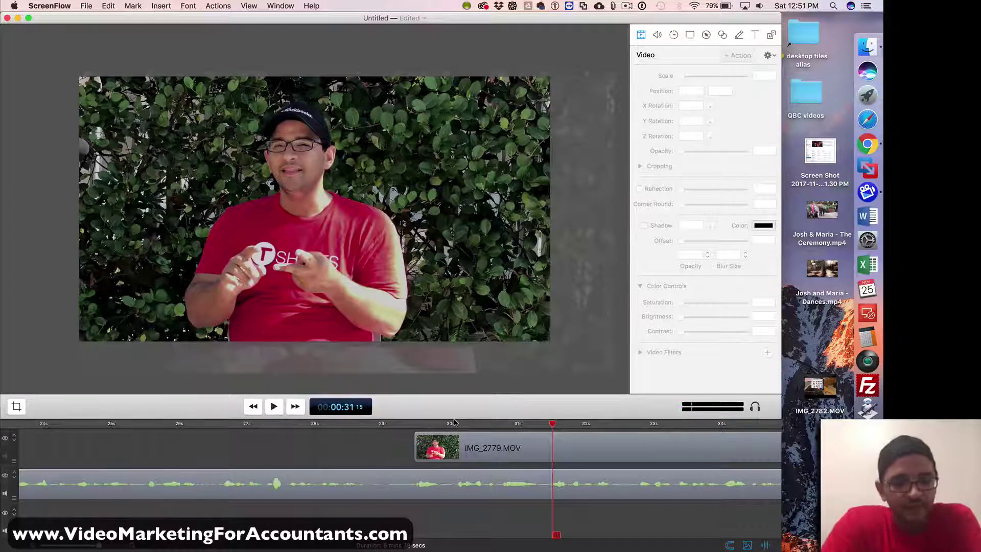
Split the last IMG_2779.MOV segment at 29 seconds 13 frames, delete the short piece before it and play across the switch.
click(413, 425)
click(406, 439)
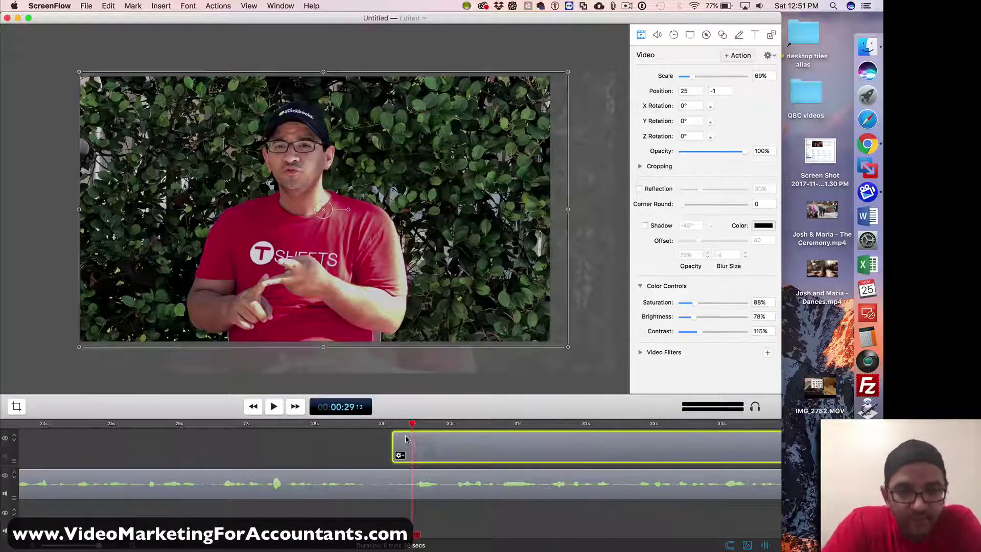
key(t)
key(Delete)
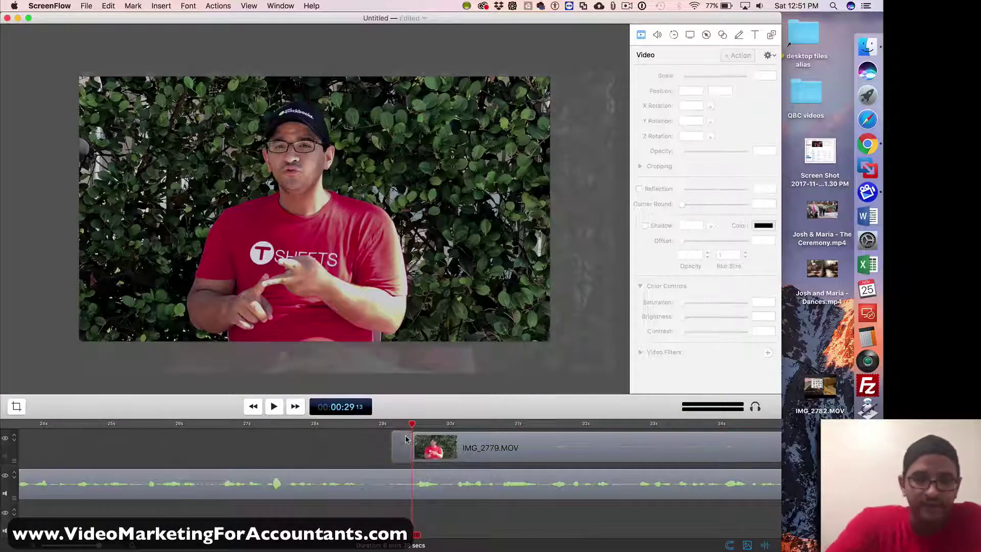
click(274, 406)
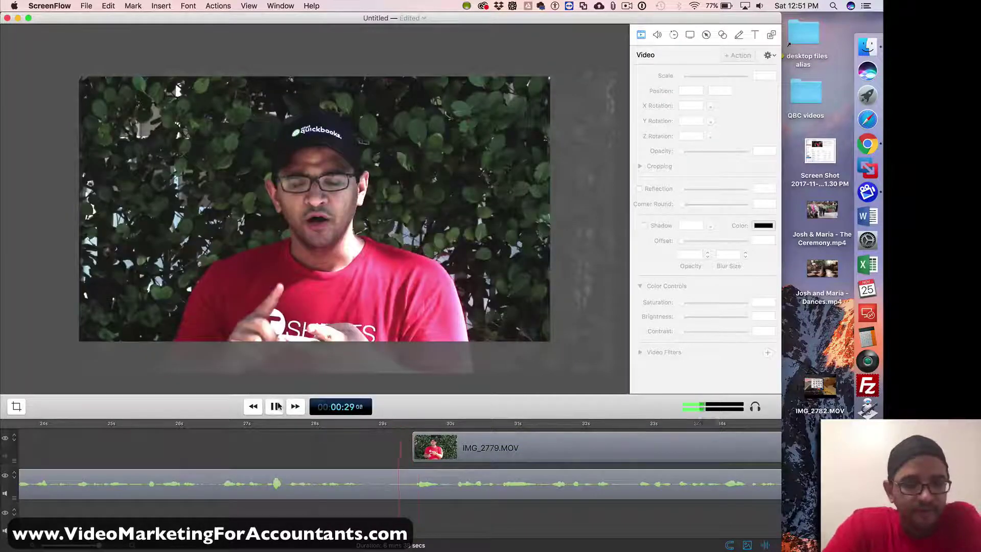
click(276, 407)
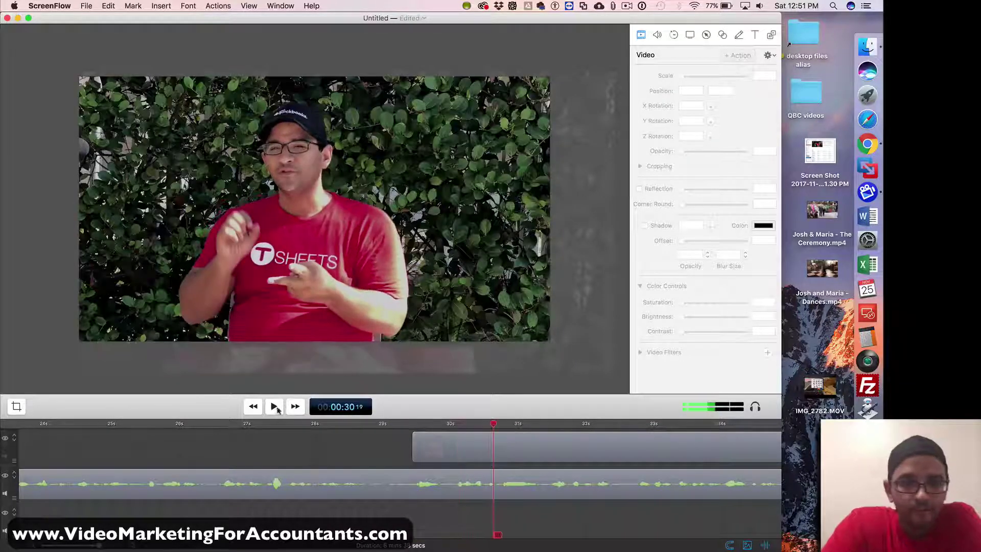
click(403, 423)
key(super+equal)
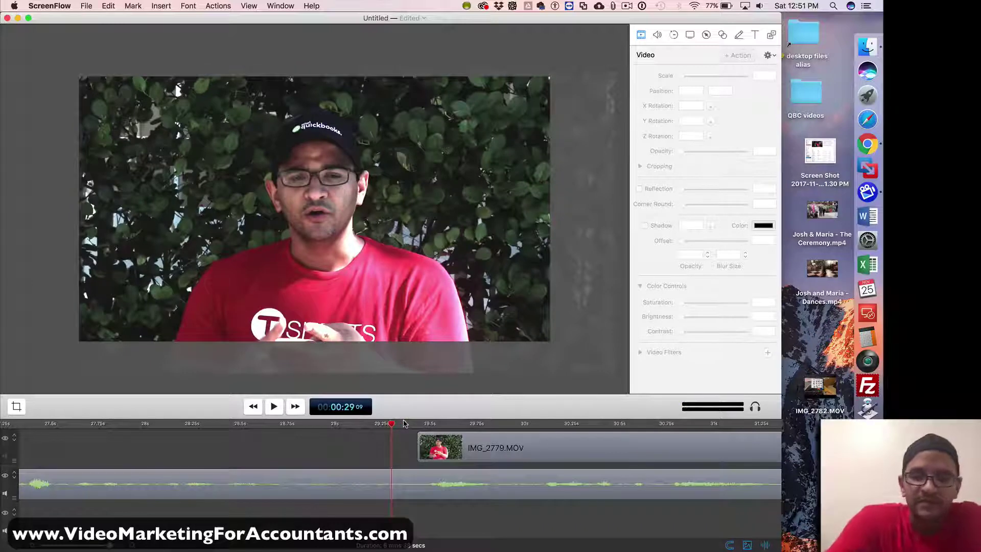
Look through the callout, text, audio and other properties of the last IMG_2779.MOV segment for a transition setting.
click(434, 449)
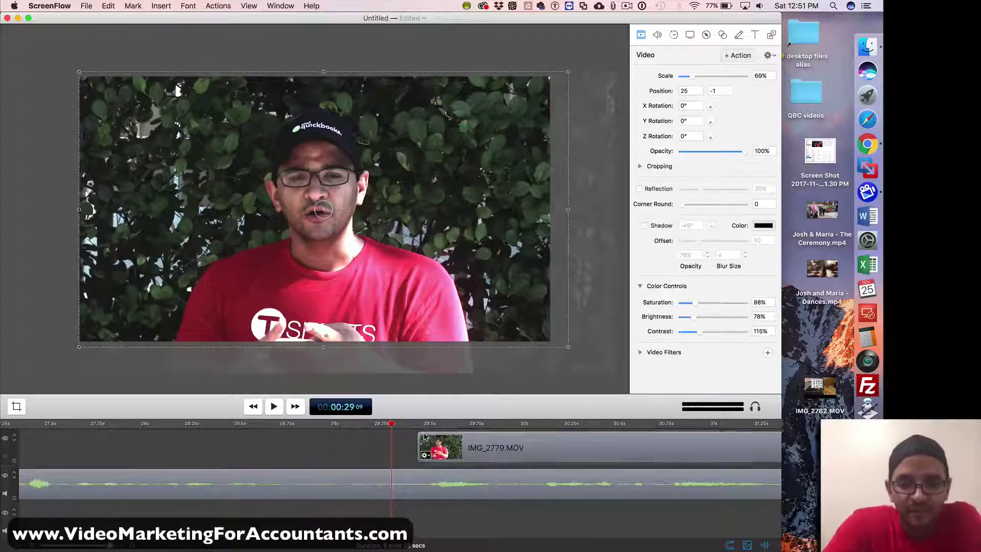
click(690, 36)
click(705, 36)
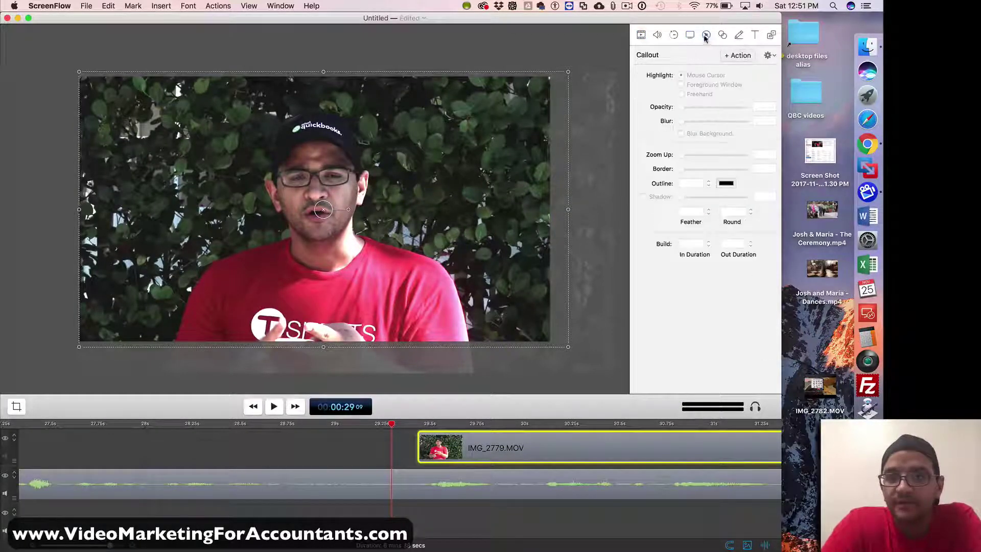
click(723, 35)
click(739, 36)
click(754, 36)
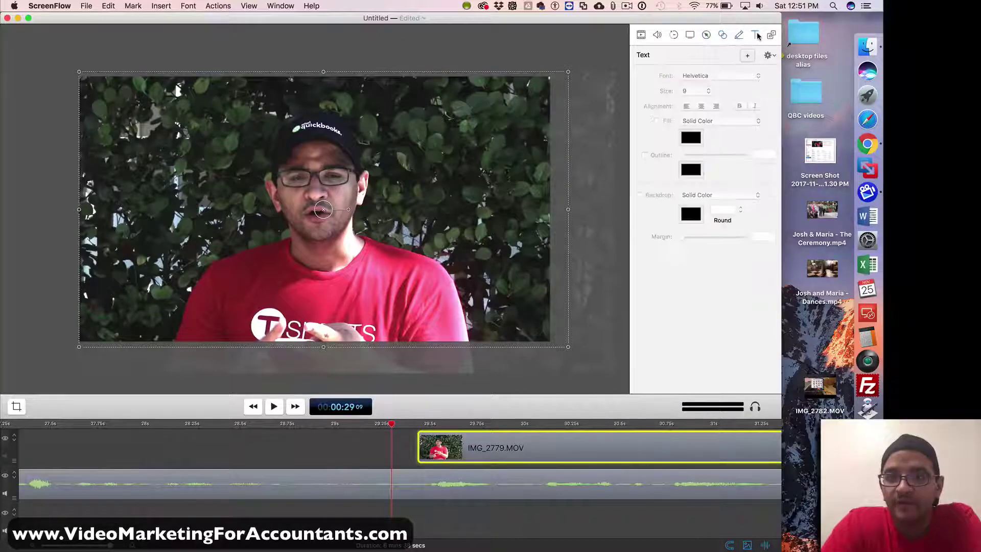
click(771, 35)
click(674, 35)
click(657, 35)
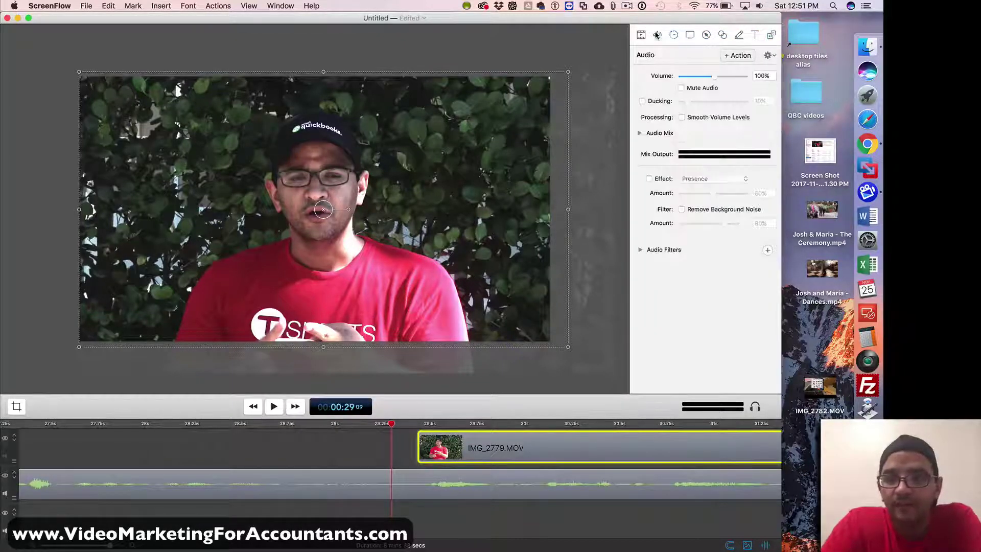
click(672, 35)
click(659, 35)
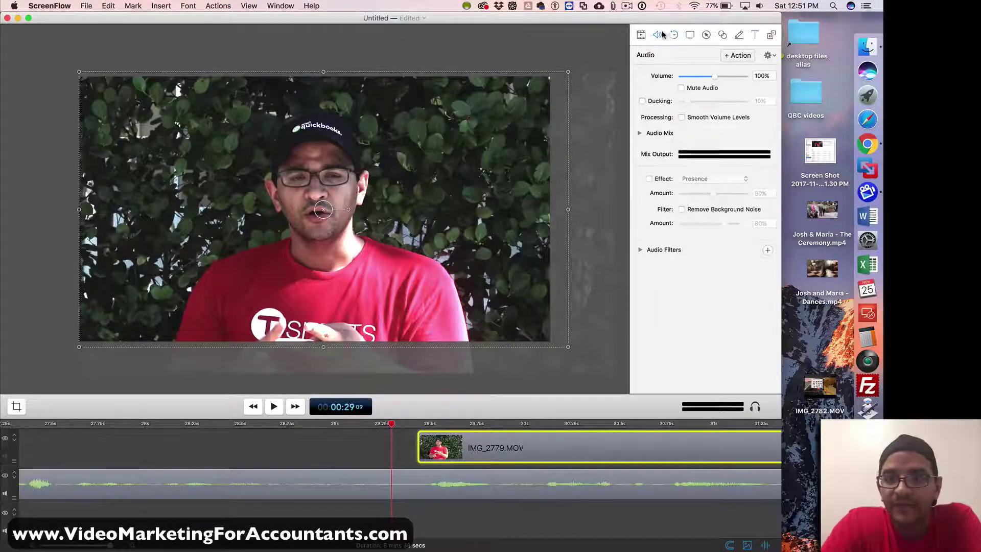
Add a starting transition to the last IMG_2779.MOV segment and play across the camera switch to preview it.
right_click(440, 452)
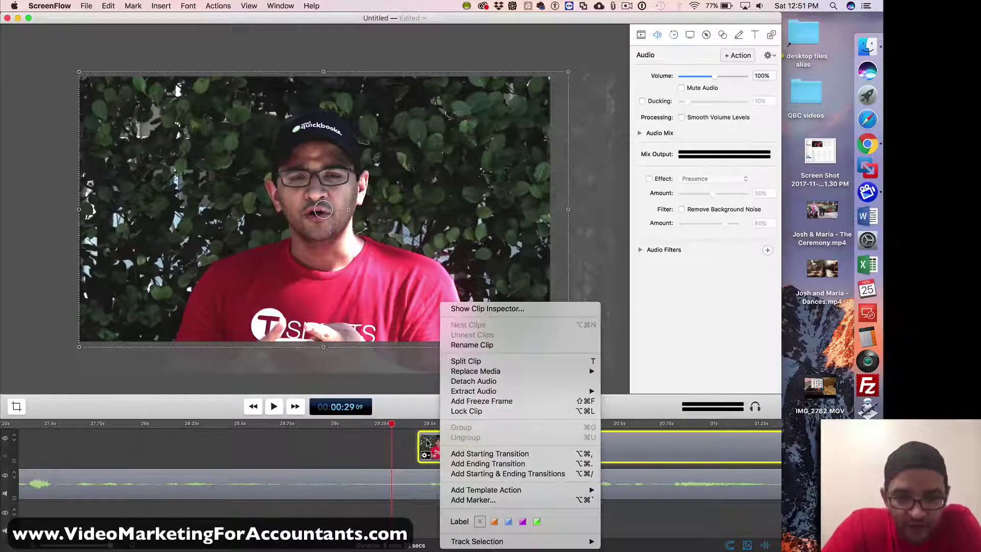
click(479, 453)
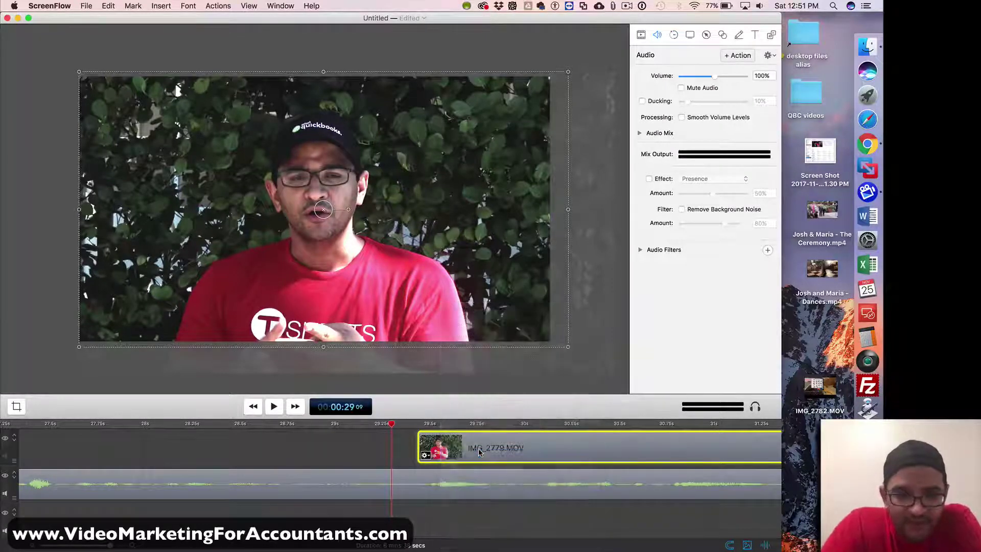
drag(607, 440, 413, 424)
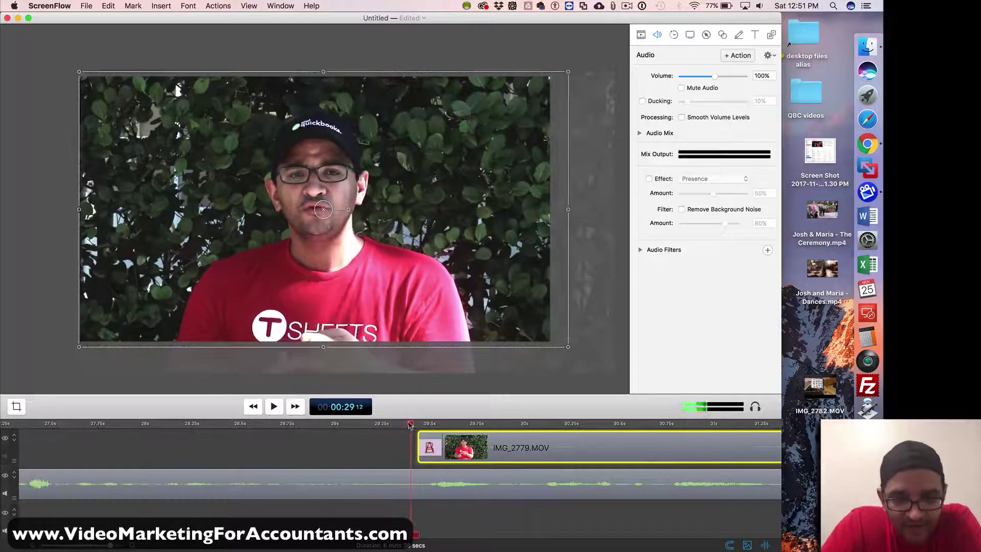
key(space)
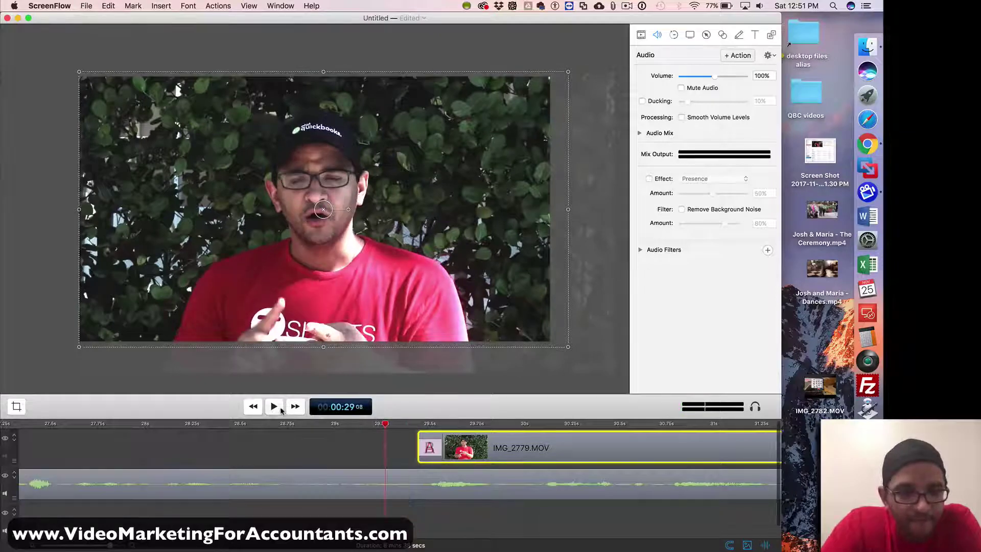
key(space)
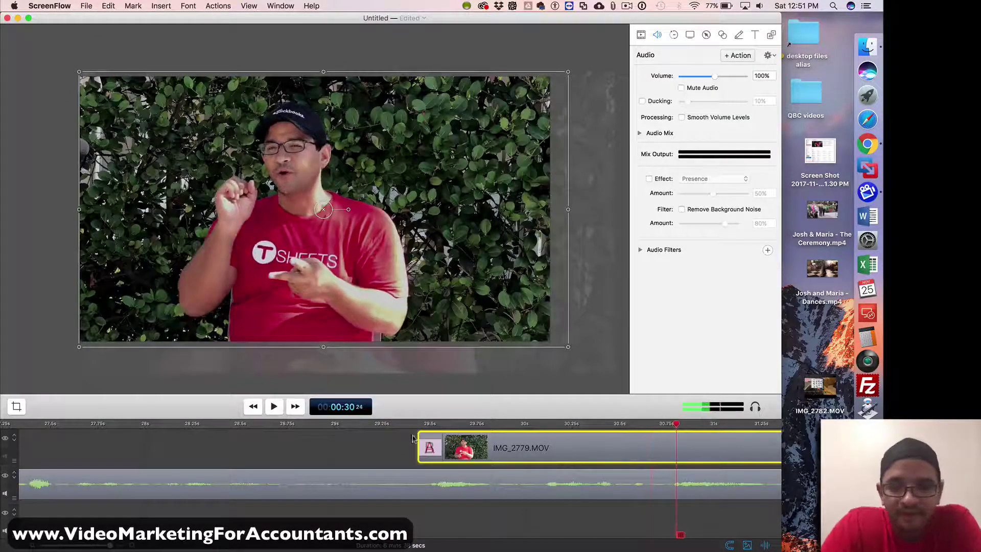
Change the segment's starting transition to Cross Blur and return the playhead to 29 seconds 11 frames.
right_click(435, 446)
scroll(485, 511, down, 6)
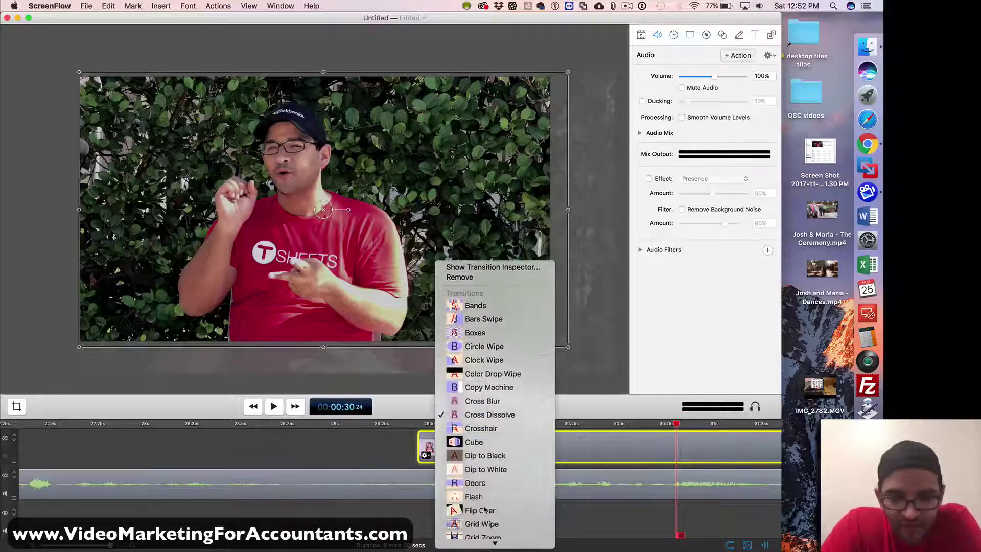
click(499, 401)
click(403, 425)
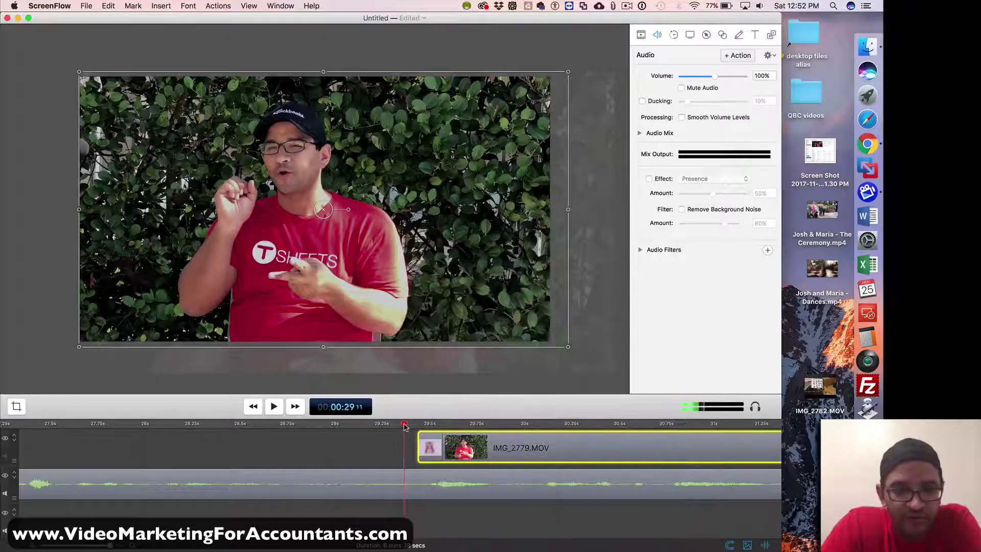
Adjust the length of the Cross Blur starting transition on the last IMG_2779.MOV segment, playing across the camera switch to check it.
click(275, 406)
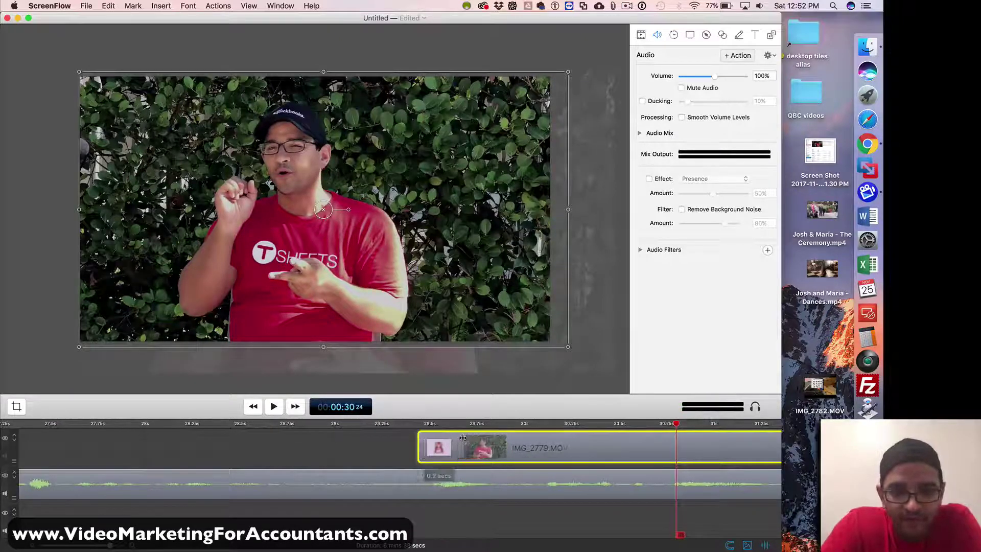
click(389, 426)
click(274, 406)
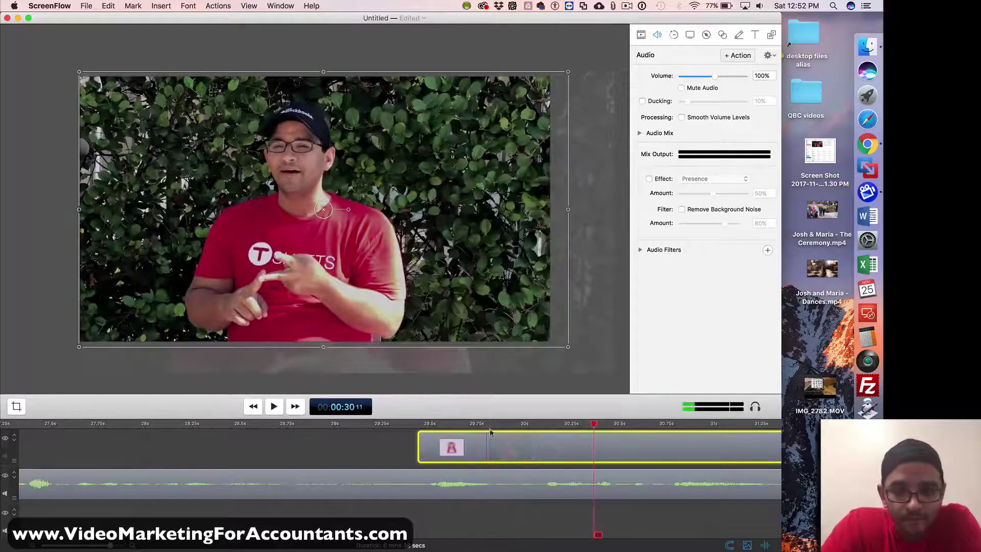
drag(486, 437, 462, 437)
click(367, 425)
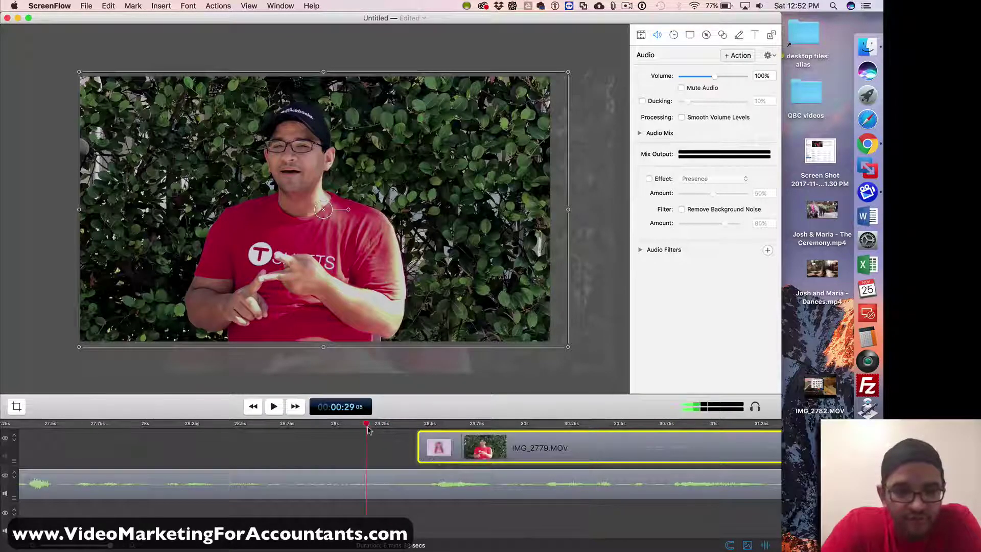
click(275, 406)
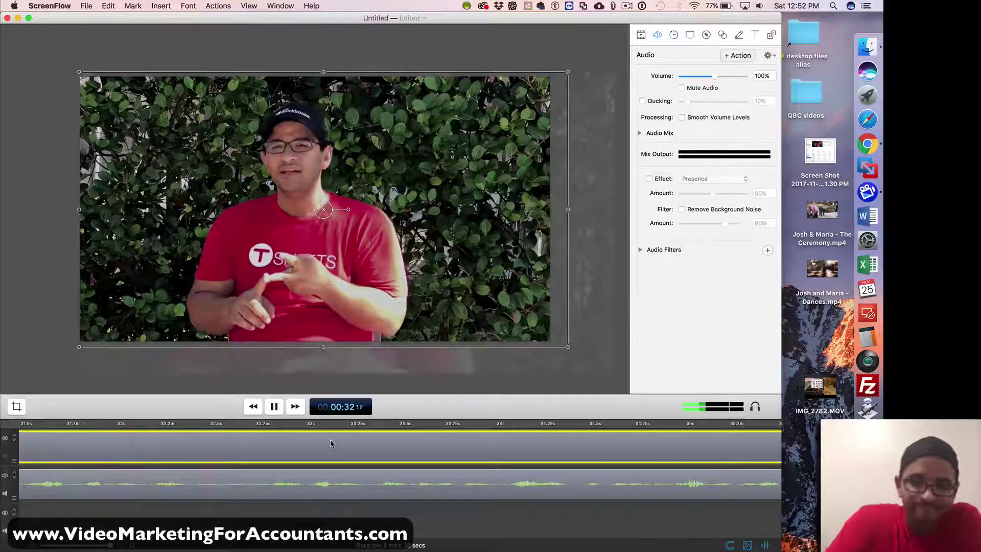
Lengthen the Cross Blur starting transition slightly and play across the camera switch from 29 seconds 5 frames.
key(super+minus)
key(space)
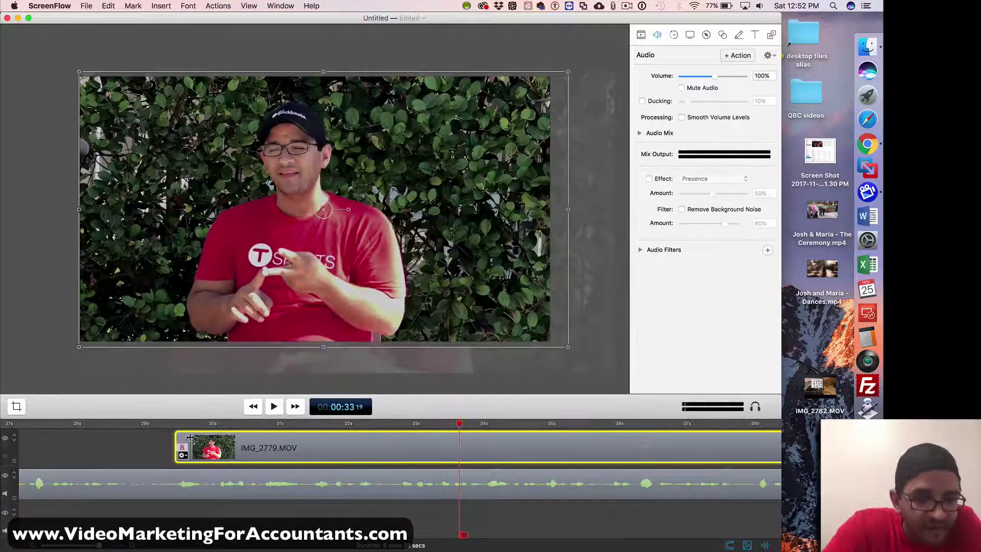
click(157, 424)
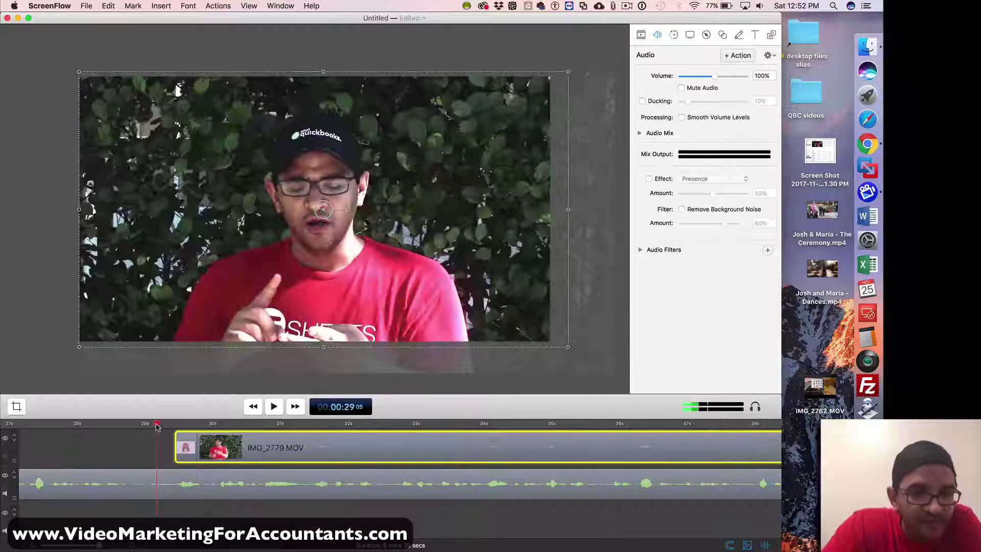
click(276, 406)
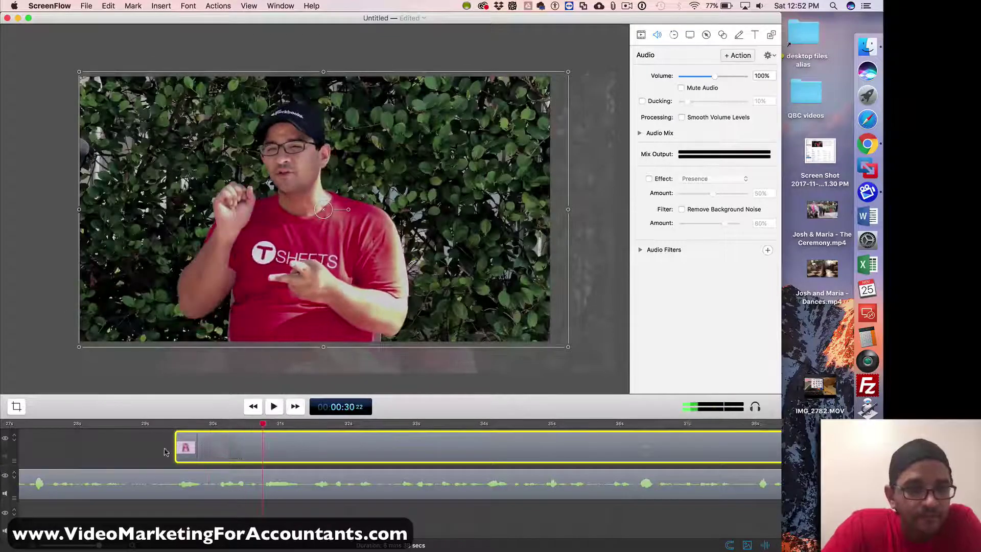
Change the last IMG_2779.MOV segment's starting transition to Cross Dissolve and play across the camera switch.
click(183, 455)
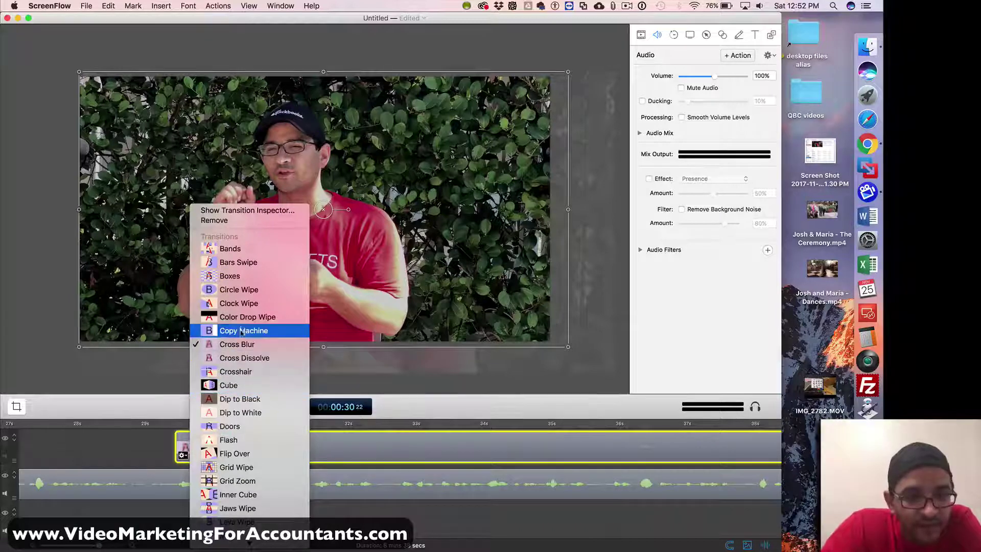
click(238, 359)
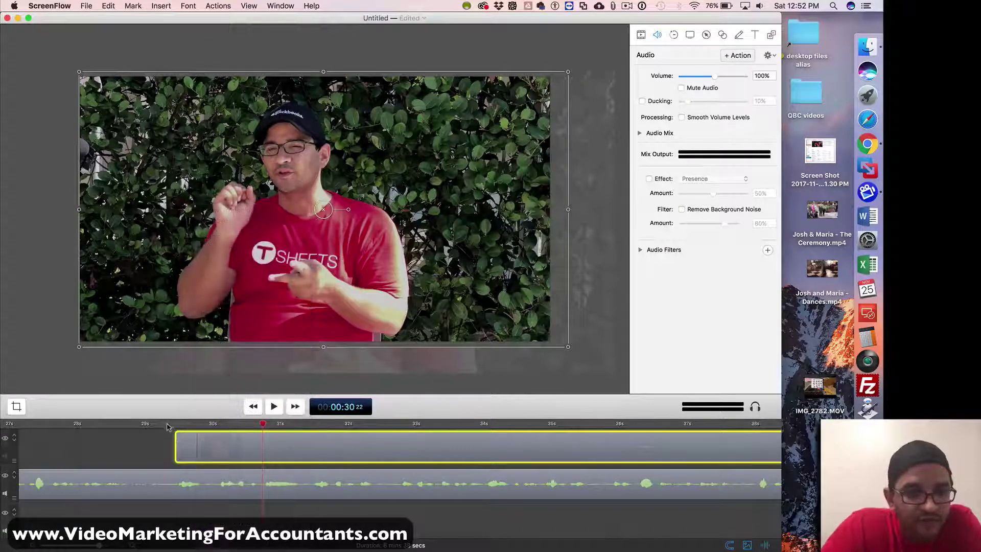
click(275, 406)
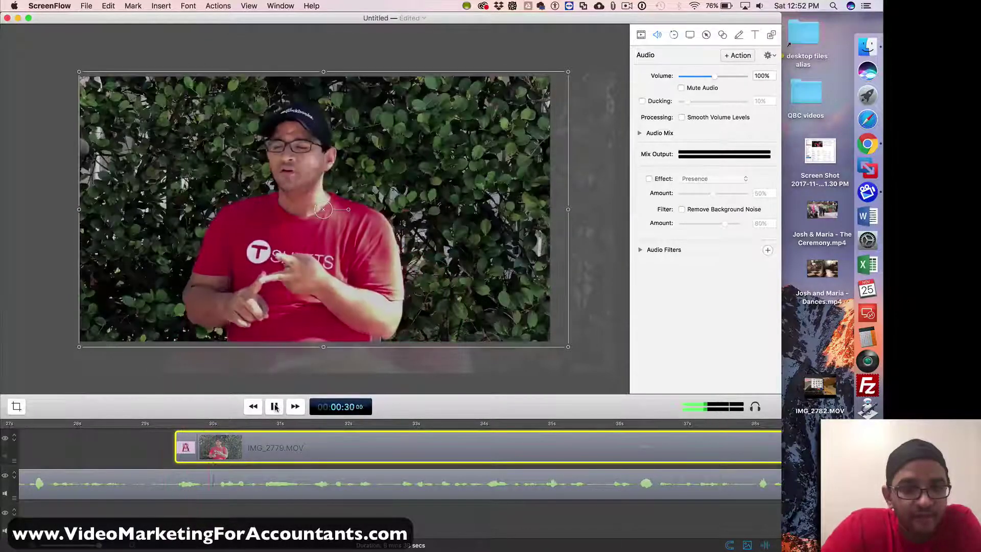
Find the next pause in the talk and split the last IMG_2779.MOV segment at 41 seconds 13 frames.
key(super+minus)
key(super+minus)
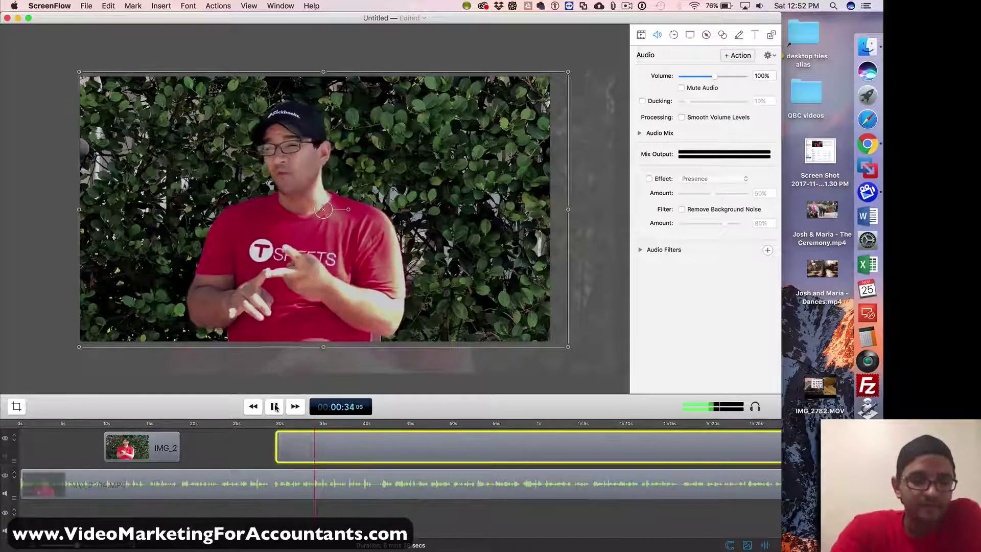
click(372, 424)
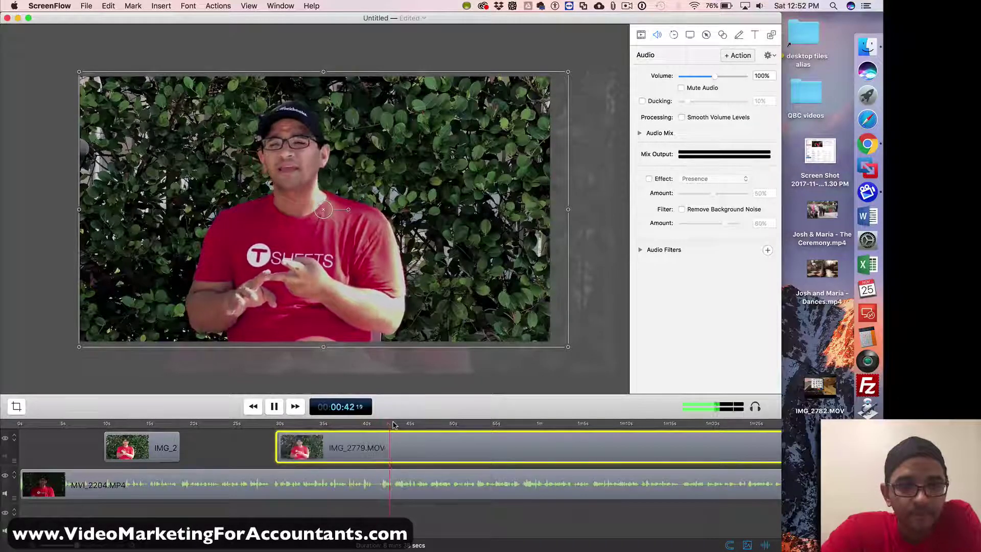
click(382, 426)
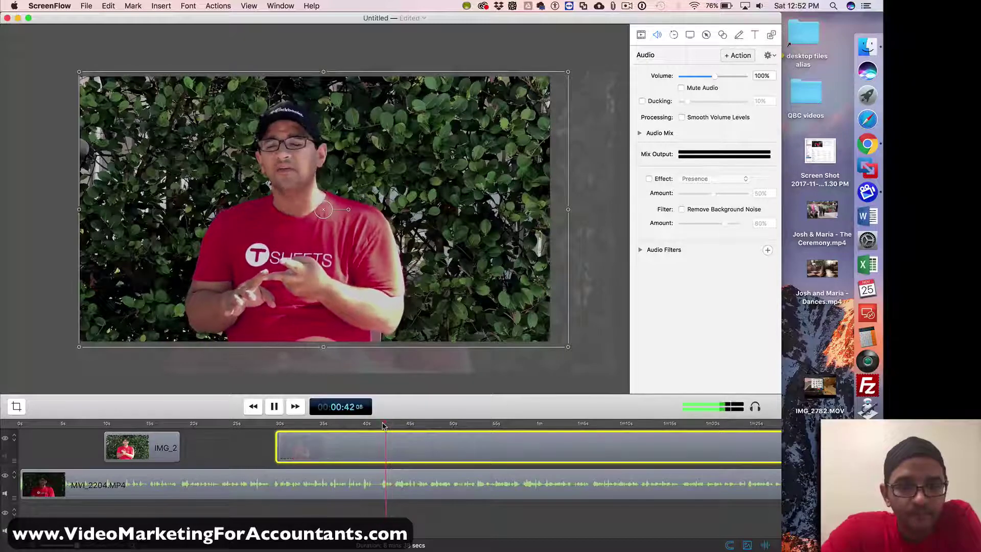
click(379, 426)
click(378, 426)
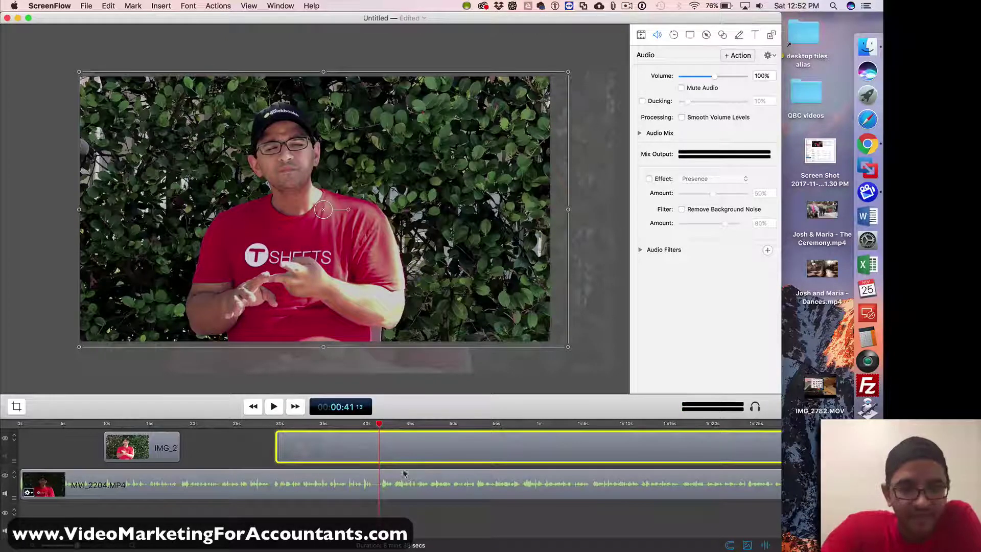
key(t)
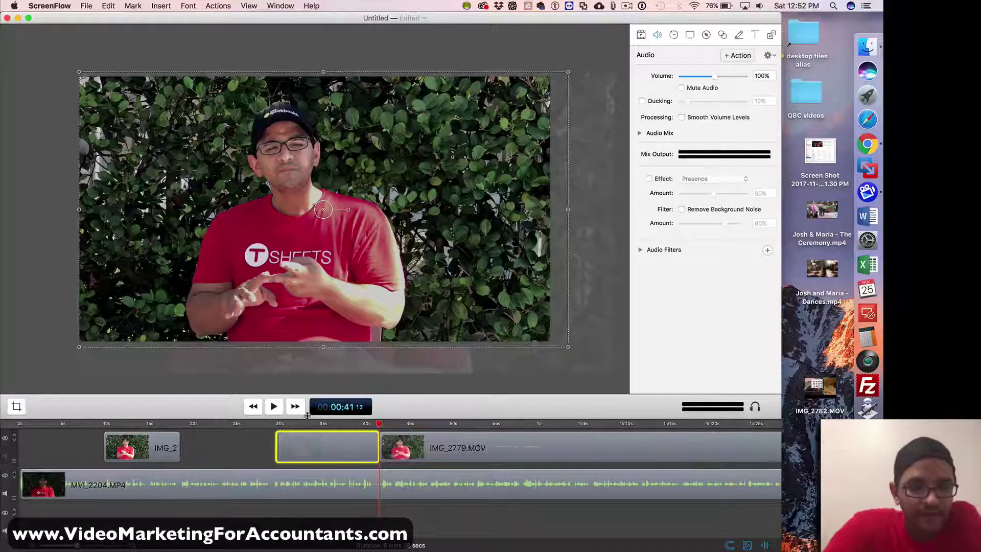
Play and skip through the talk after 41 seconds 13 frames, up to 1 minute 23 seconds, to find the next camera switch point.
click(274, 407)
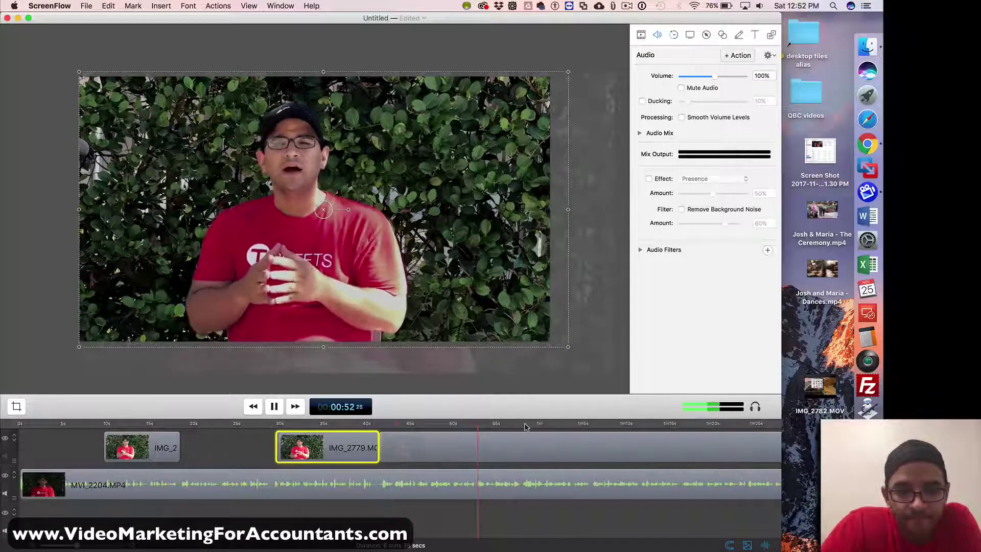
click(587, 426)
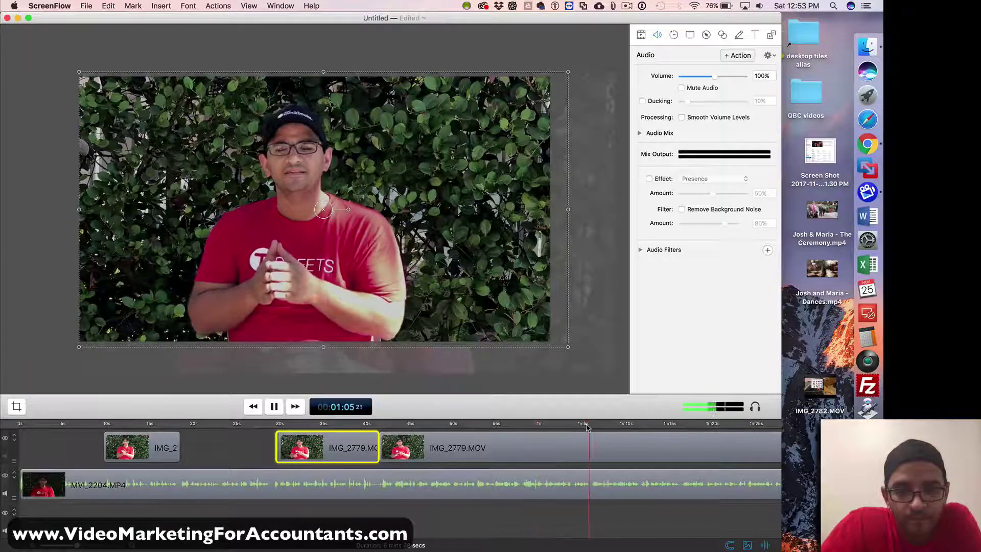
click(676, 425)
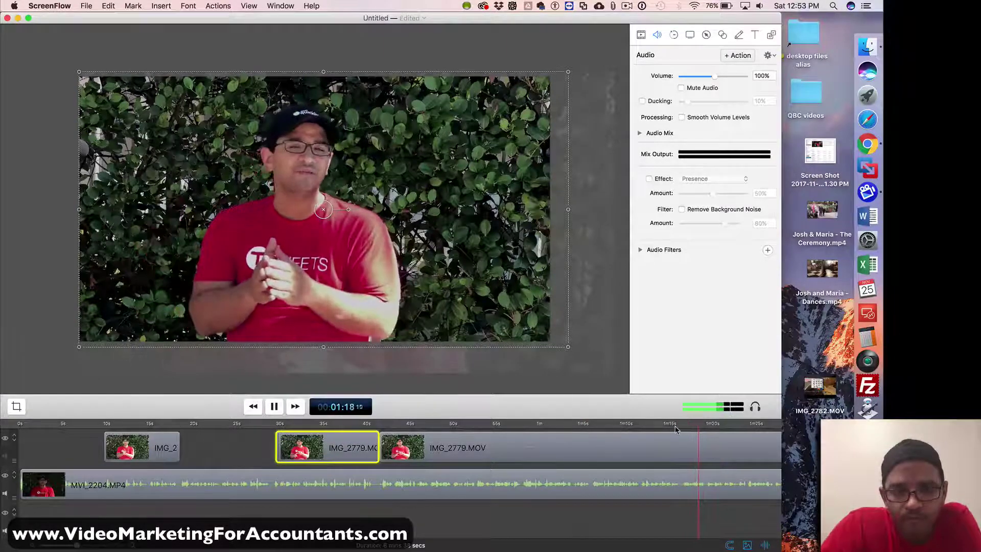
key(super+minus)
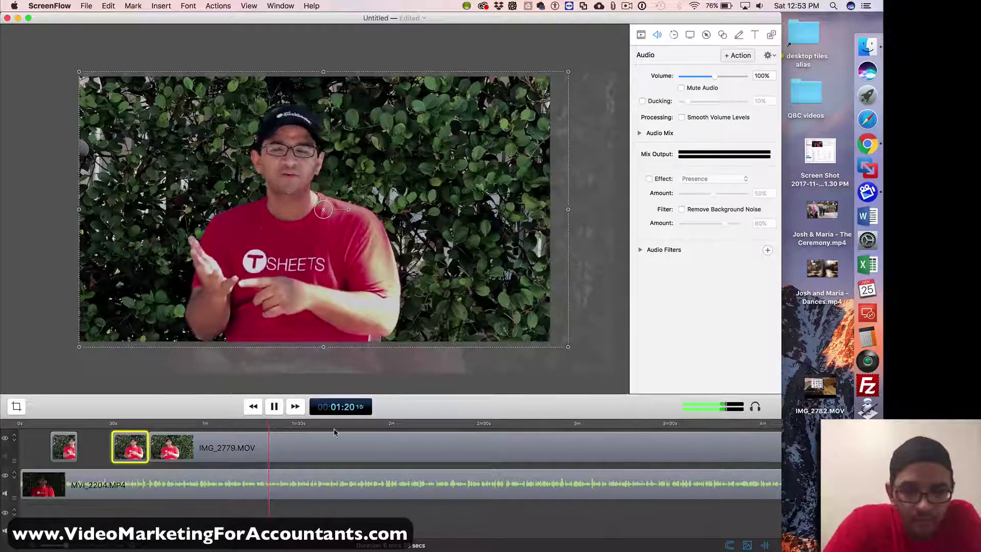
click(277, 409)
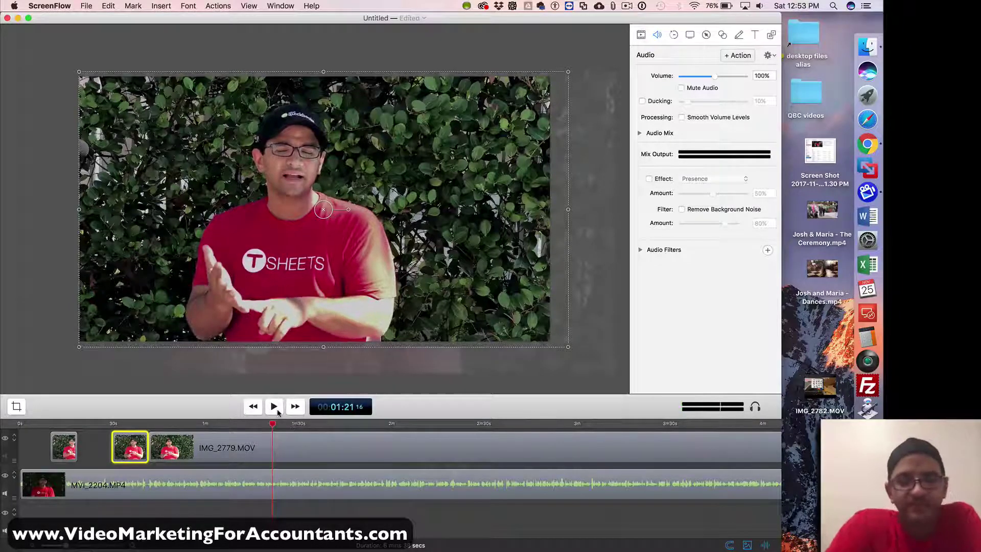
key(super+equal)
key(super+equal)
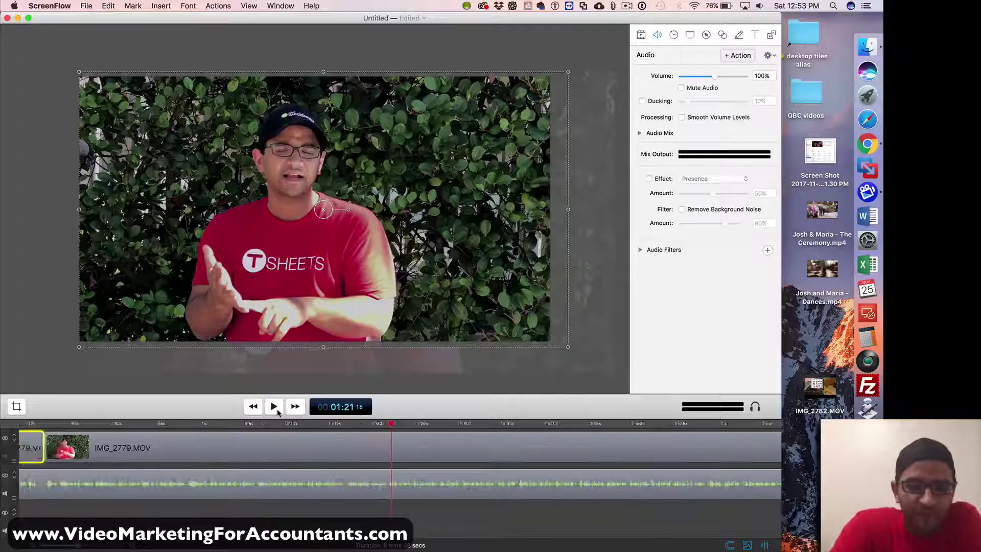
mouse_move(447, 424)
mouse_down()
mouse_move(459, 427)
mouse_move(440, 425)
mouse_up()
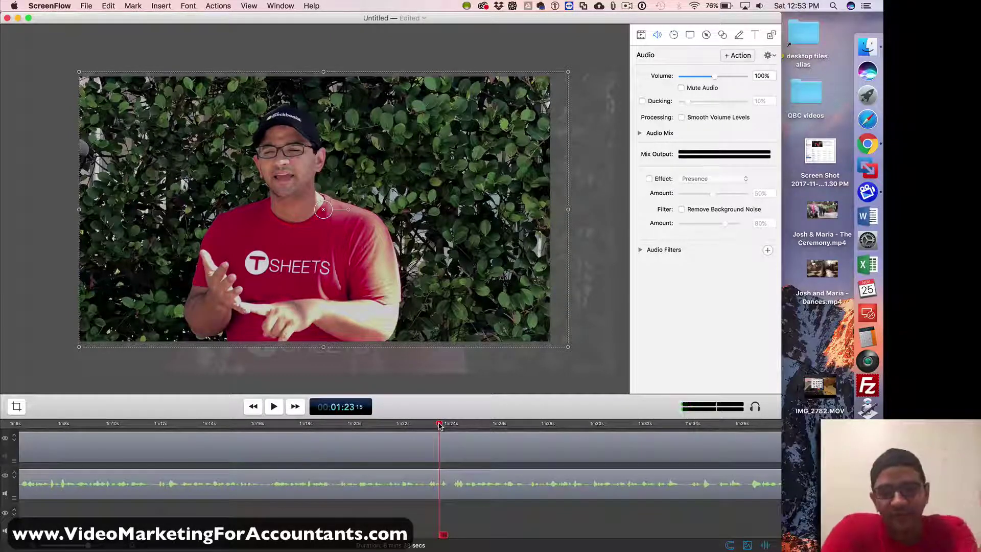
Listen around 1 minute 24 seconds for the pause and split the last IMG_2779.MOV segment at 1 minute 23 seconds 26 frames.
click(280, 411)
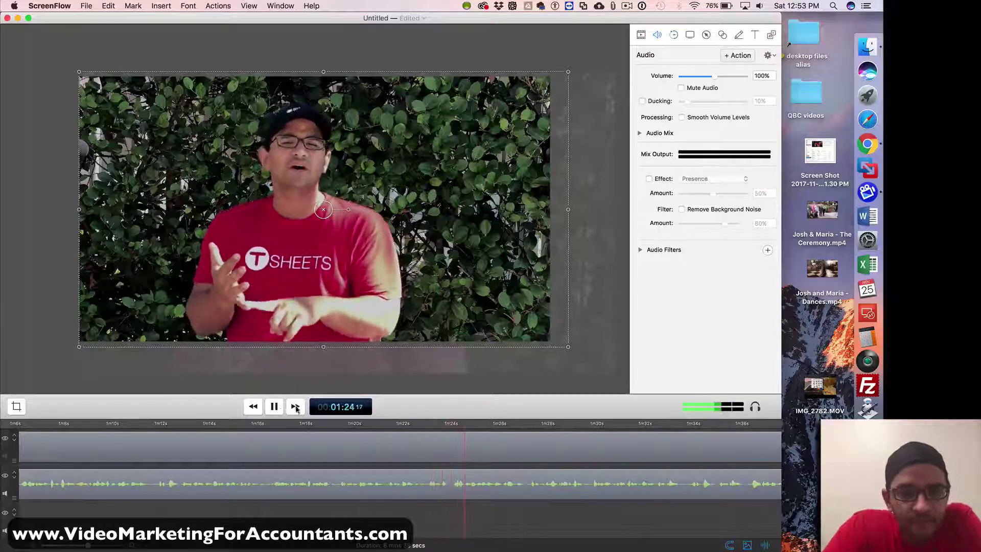
click(430, 425)
click(276, 406)
click(276, 406)
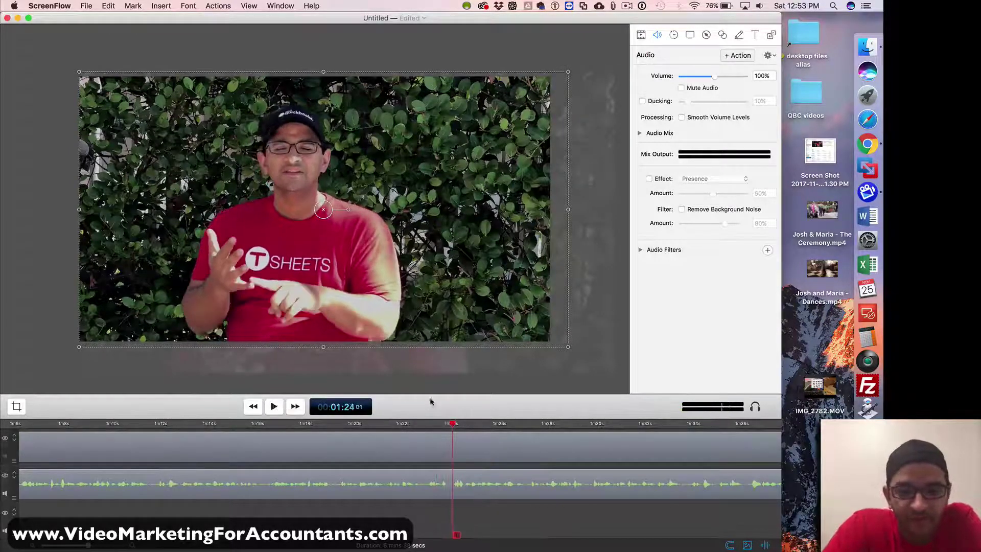
click(448, 424)
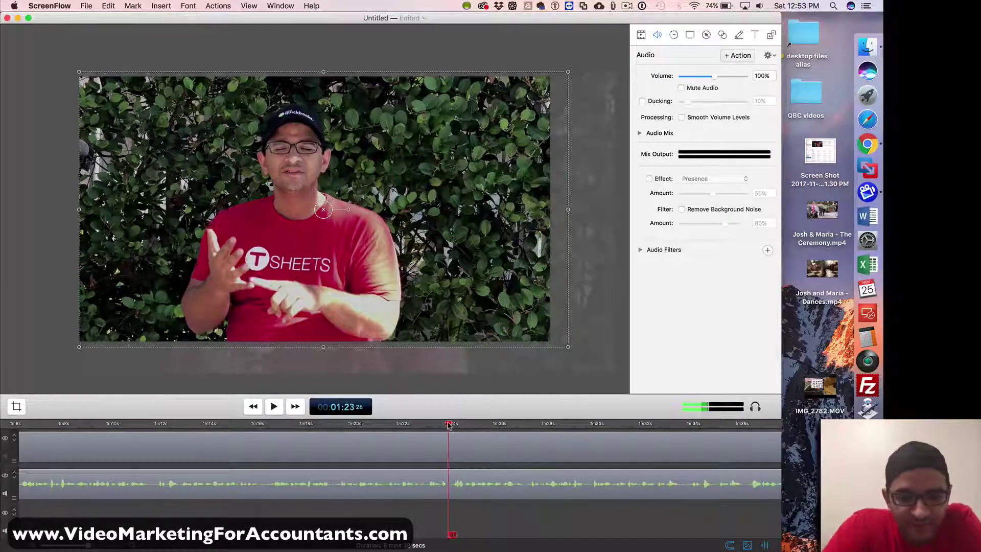
click(377, 458)
key(t)
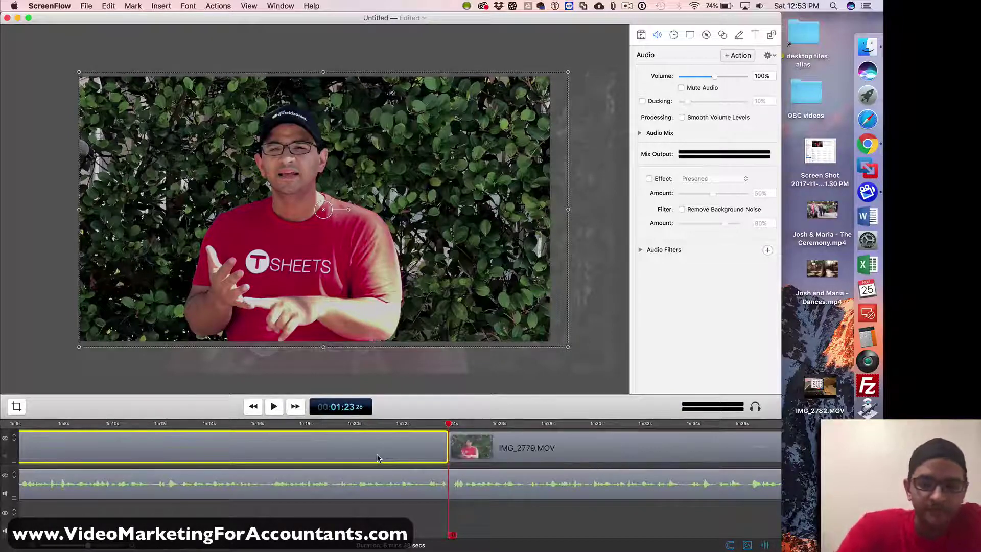
Delete the IMG_2779.MOV piece between 41 seconds 13 frames and 1 minute 23 seconds 26 frames, and play across the switch to the close-up.
key(super+minus)
key(super+minus)
key(super+minus)
key(Delete)
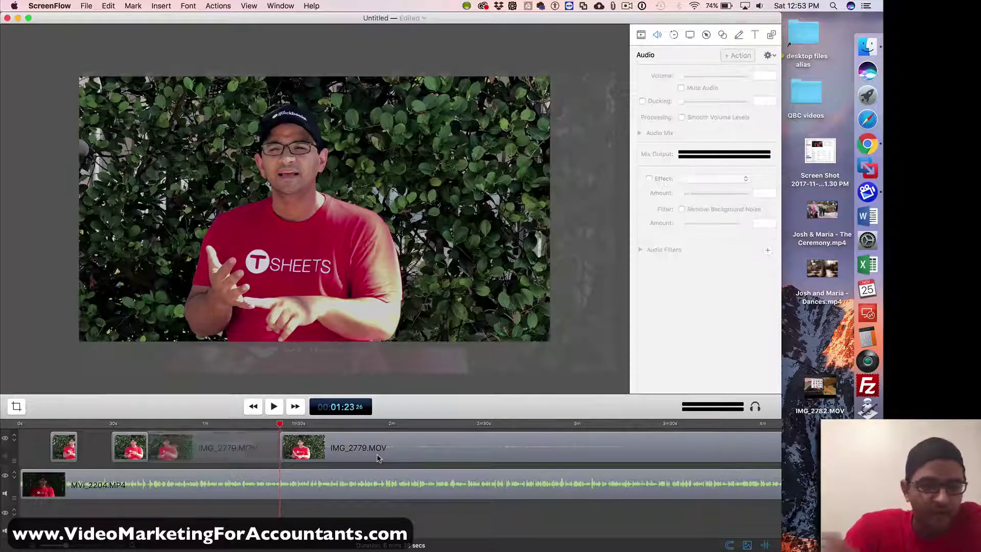
click(142, 424)
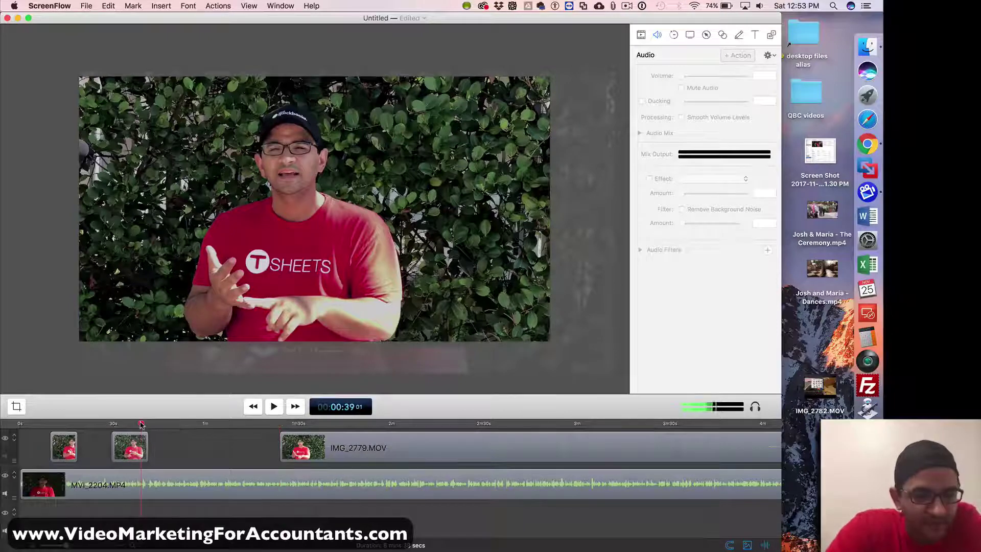
click(275, 407)
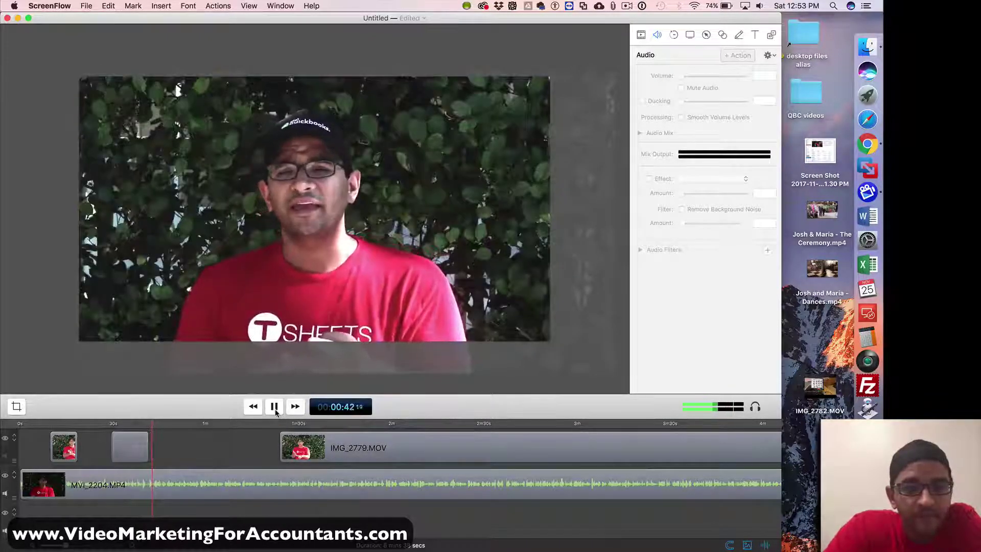
click(275, 410)
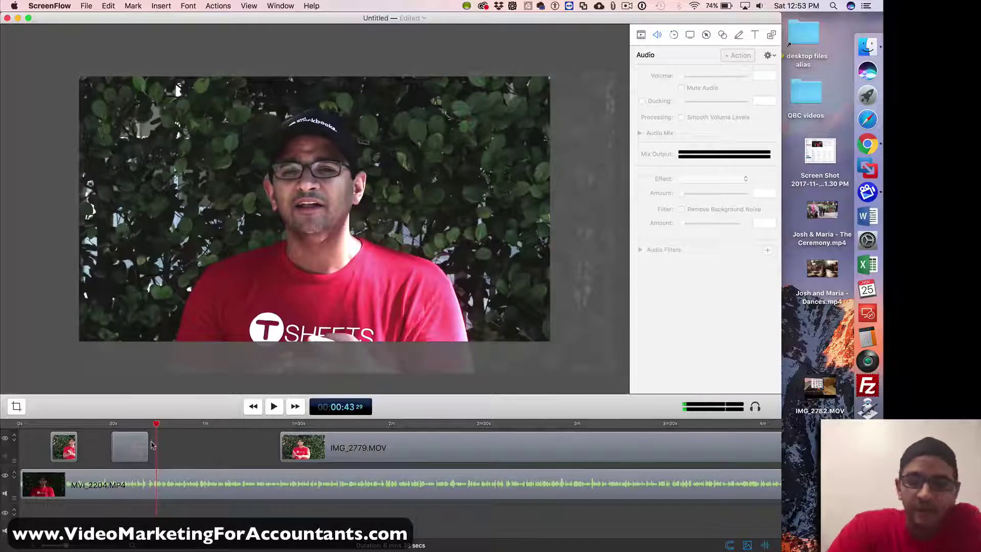
Add an ending transition to the IMG_2779.MOV segment that ends at 41 seconds 13 frames.
key(super+equal)
key(super+equal)
right_click(271, 444)
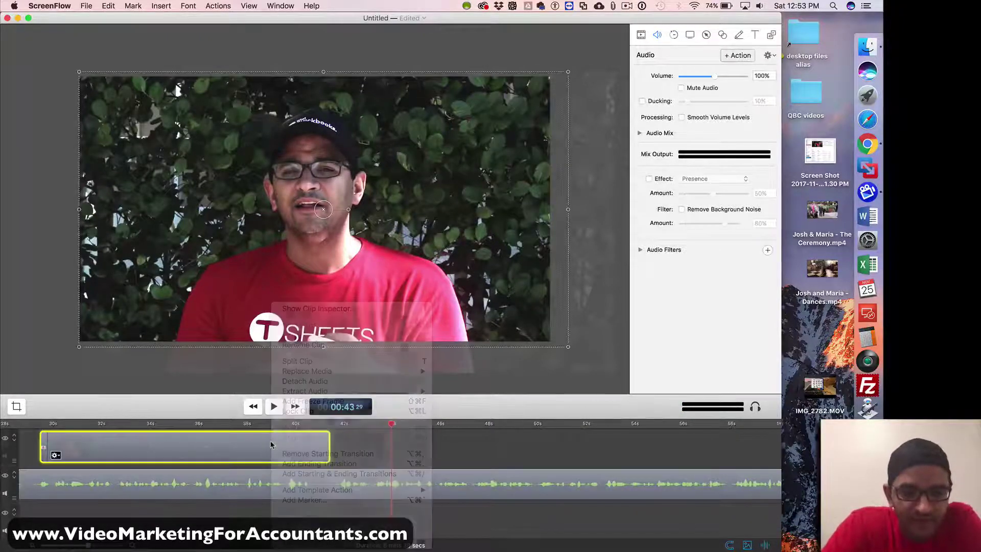
click(312, 463)
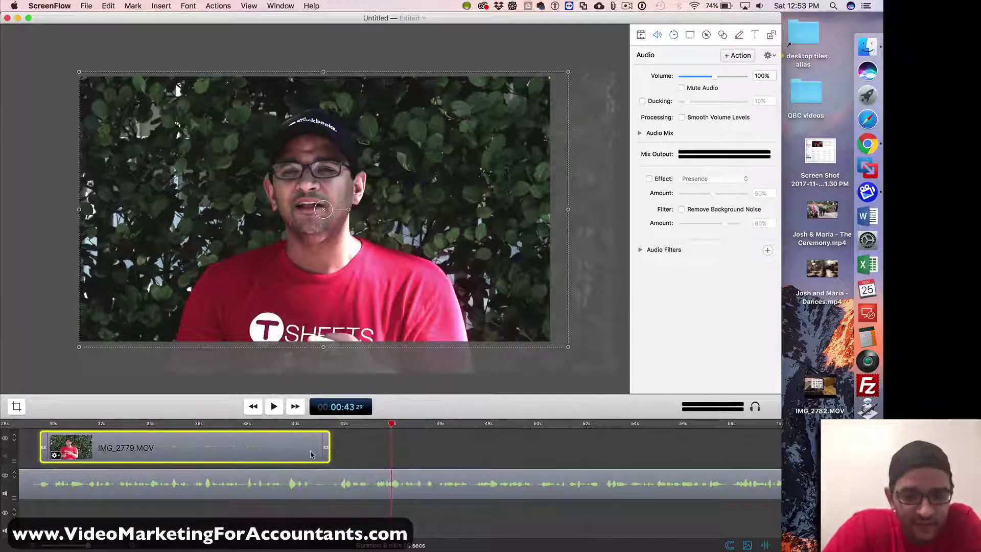
Choose Cross Dissolve as the ending transition of the IMG_2779.MOV segment that ends at 41 seconds 13 frames.
right_click(311, 455)
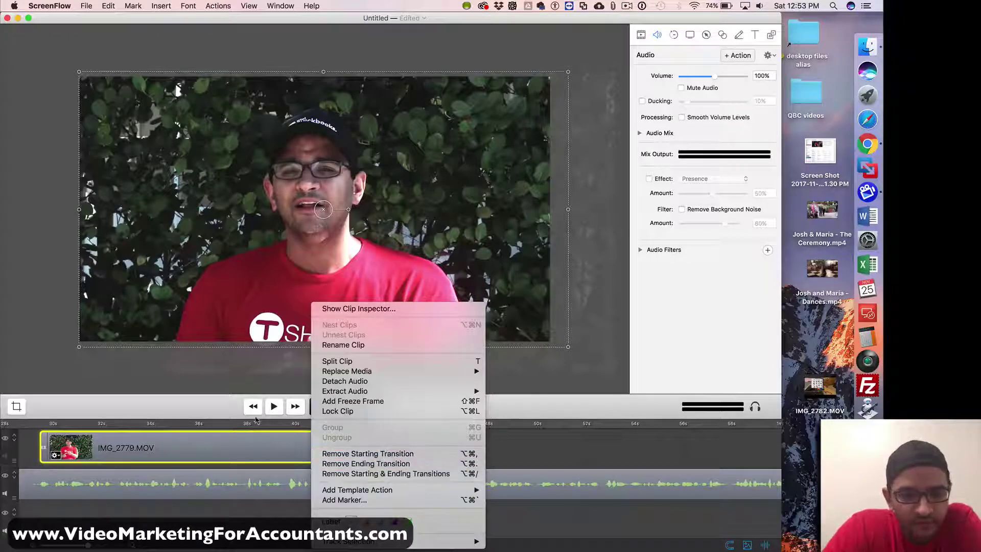
click(216, 415)
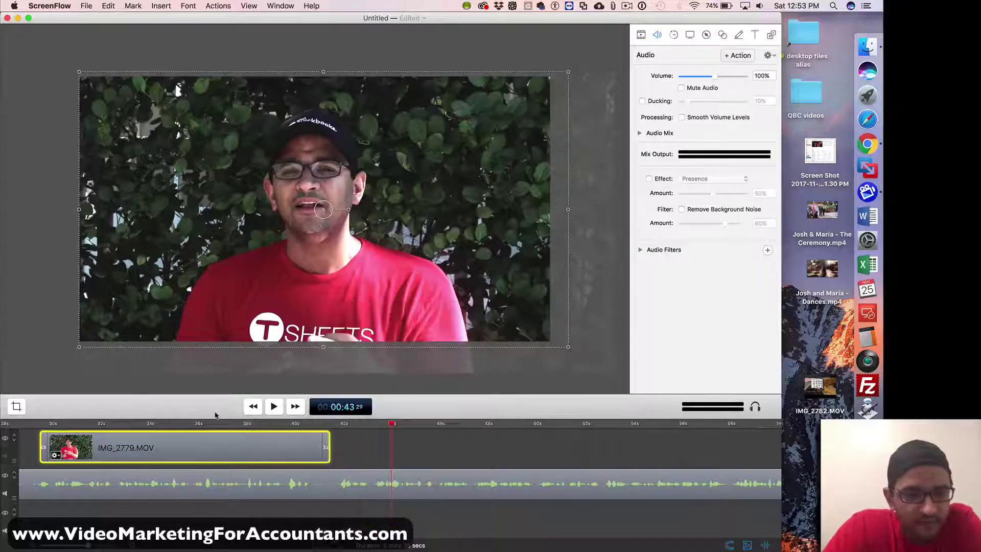
right_click(325, 435)
scroll(368, 517, down, 3)
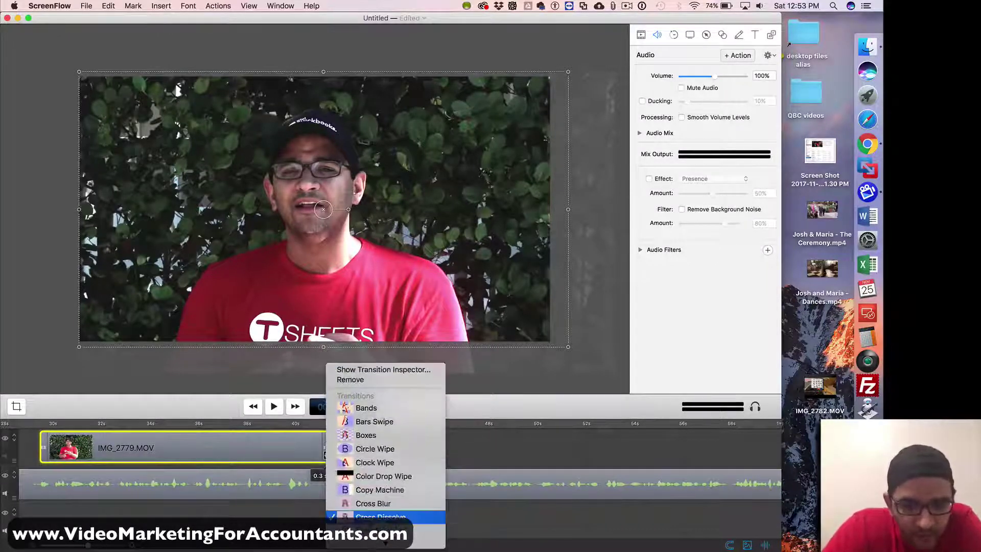
click(380, 518)
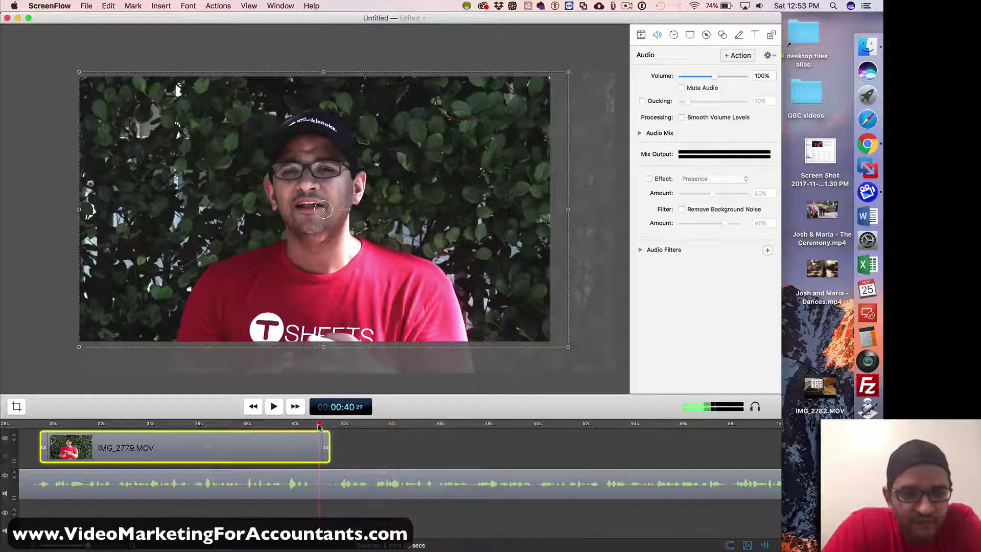
Play repeatedly across the switch to the close-up around 41 seconds to check the transition and the pause in speech.
key(space)
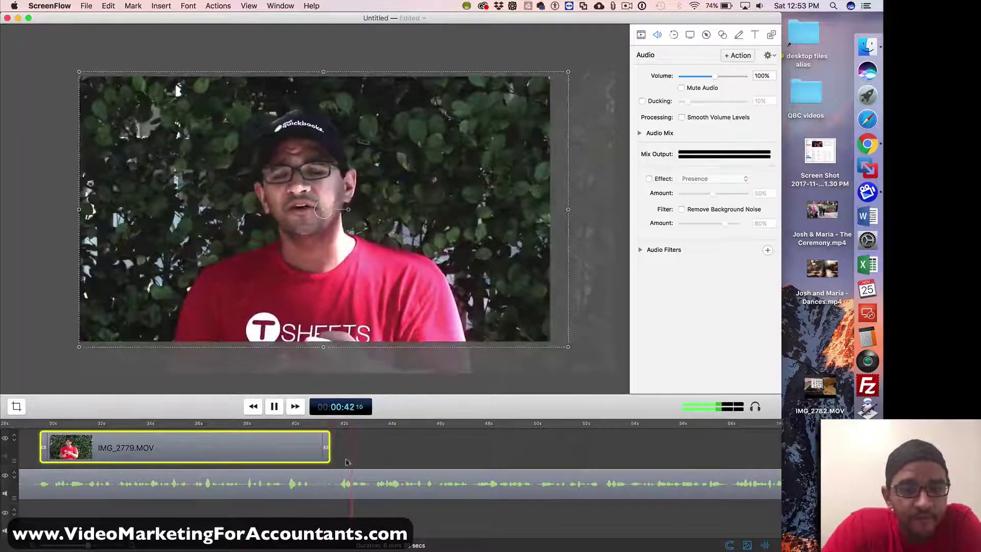
click(312, 424)
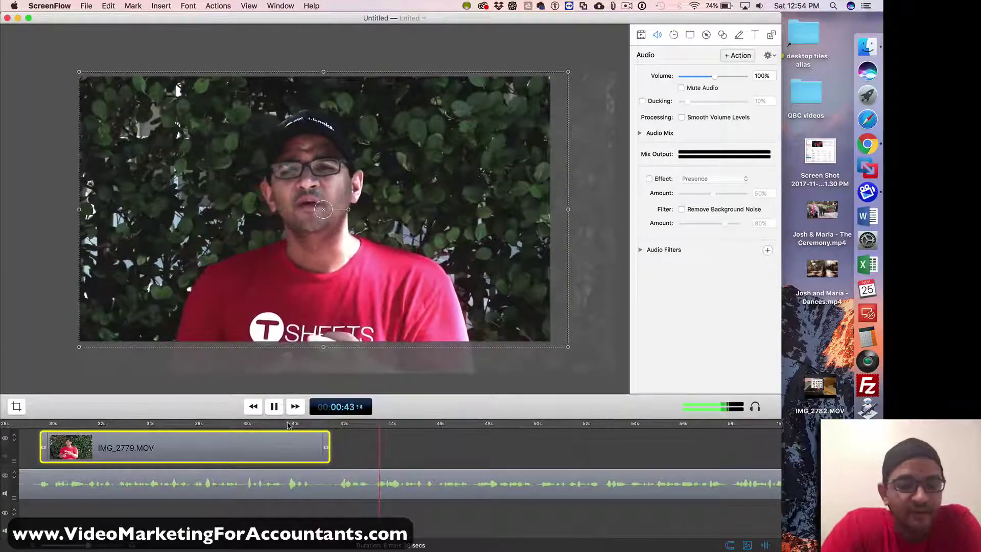
click(288, 425)
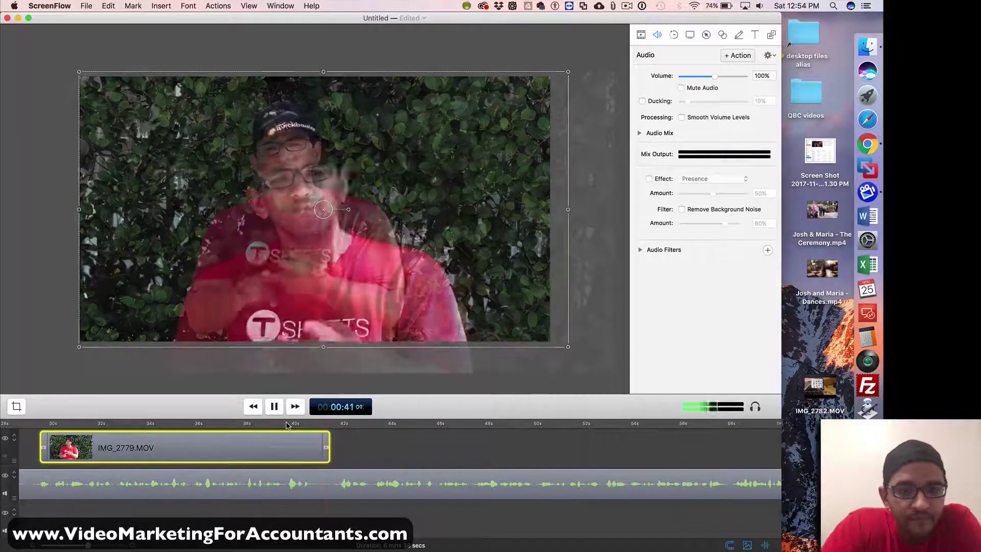
key(space)
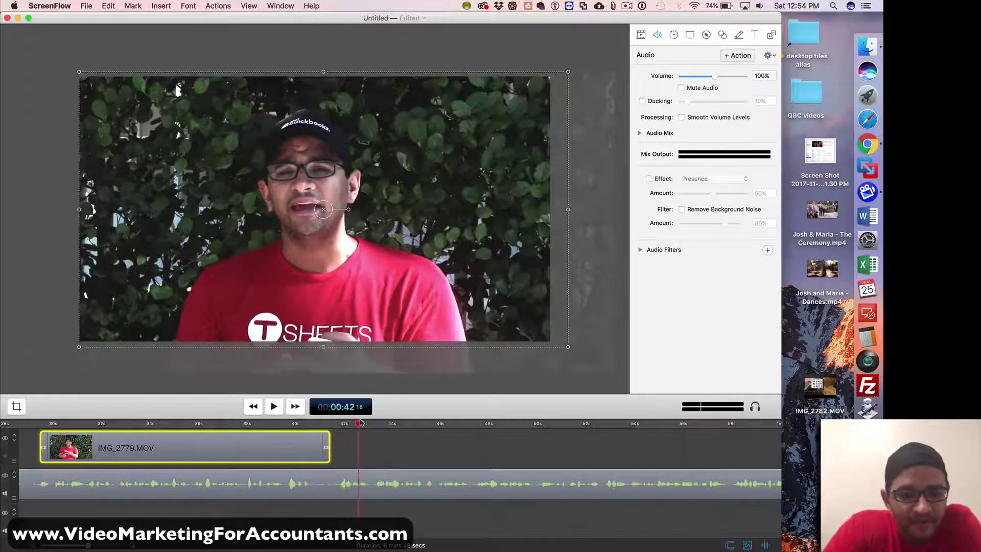
drag(338, 424, 337, 424)
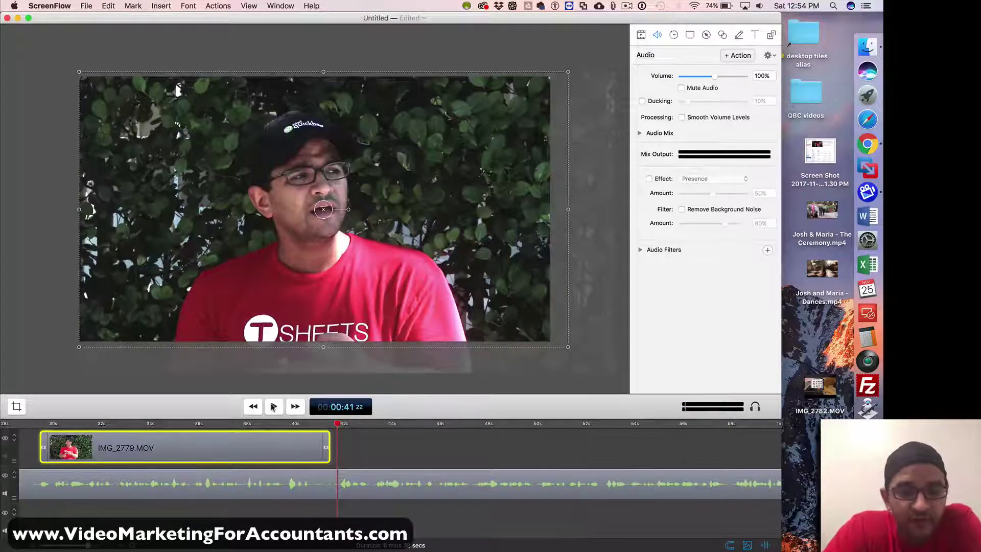
drag(309, 428, 289, 423)
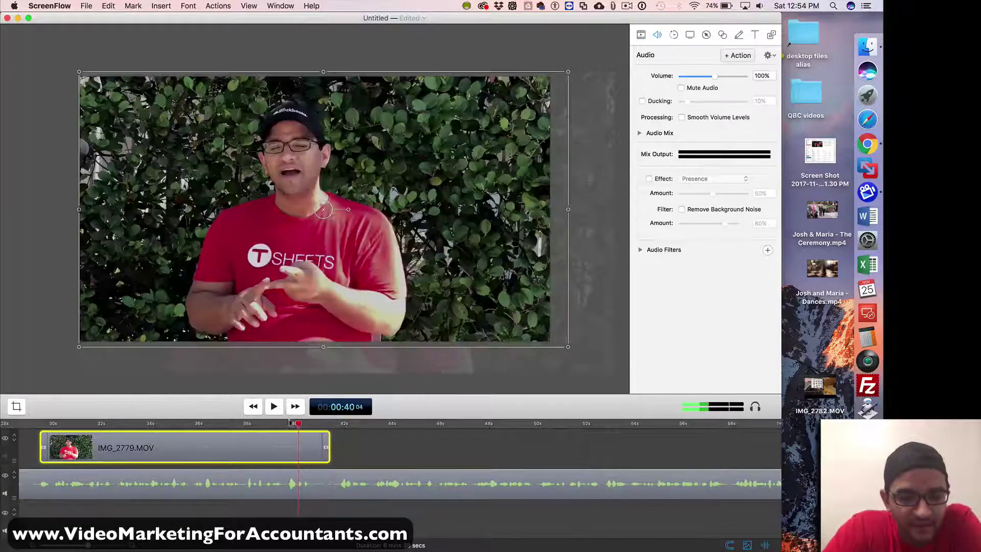
click(274, 407)
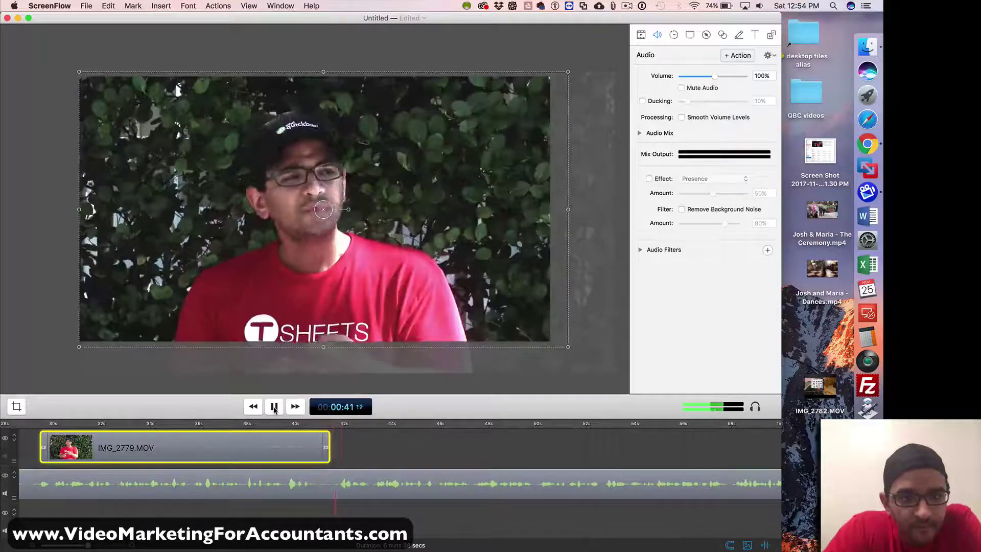
Split the MVI_2204.MP4 clip at 41 seconds 21 frames and 41 seconds 13 frames, and delete the short piece between the cuts.
drag(345, 426, 337, 426)
drag(373, 516, 378, 465)
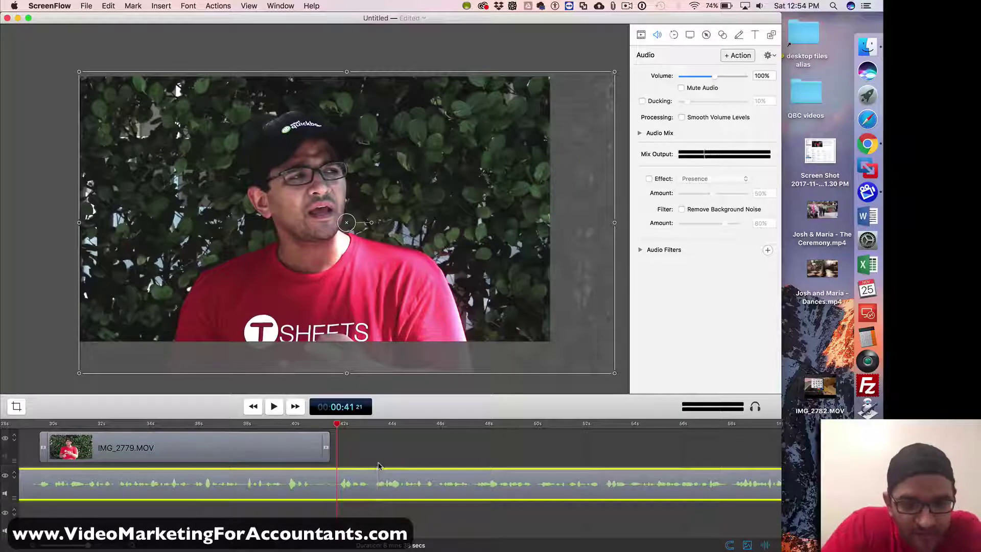
key(t)
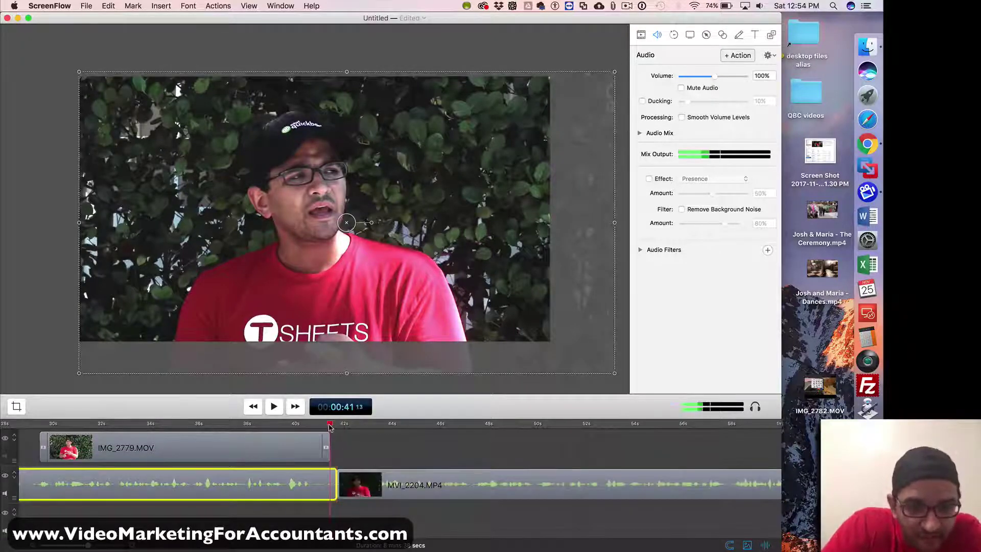
key(t)
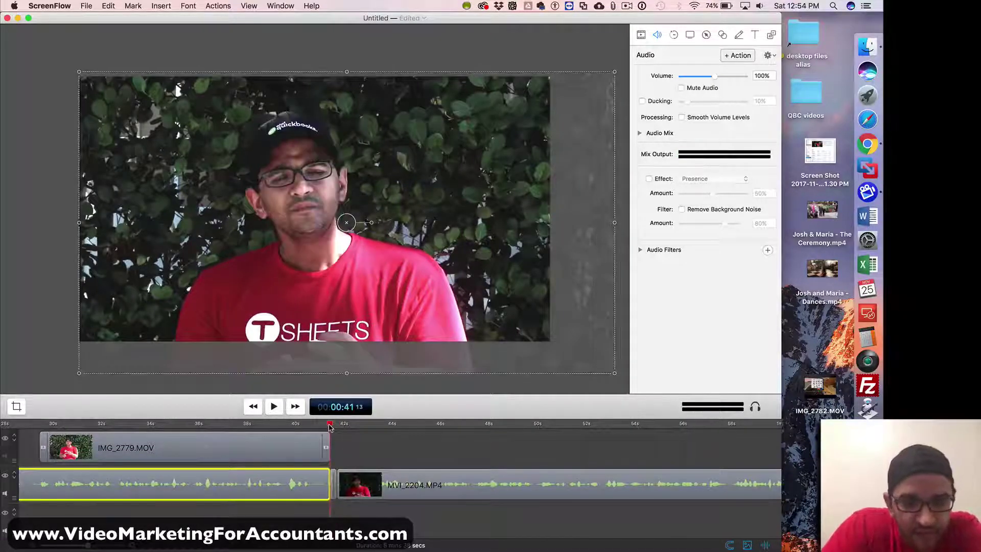
click(334, 475)
key(Delete)
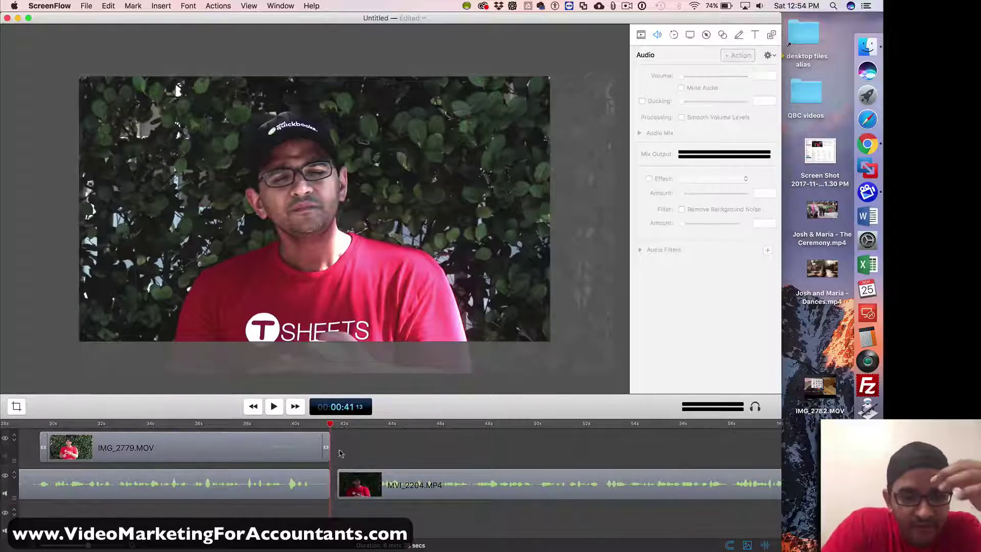
Move the second MVI_2204.MP4 segment back to close the gap, overlapping the end of the first segment slightly.
drag(361, 488, 354, 488)
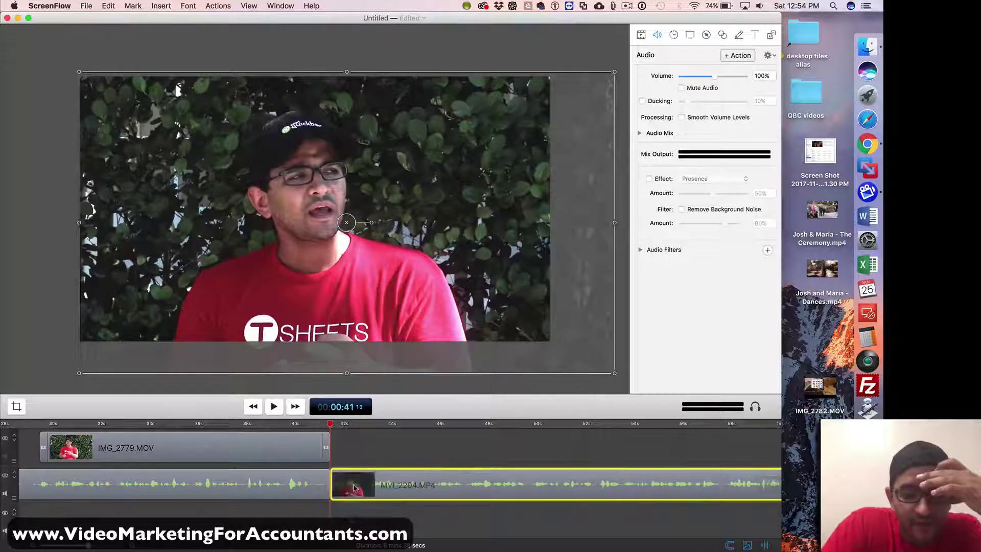
key(super+equal)
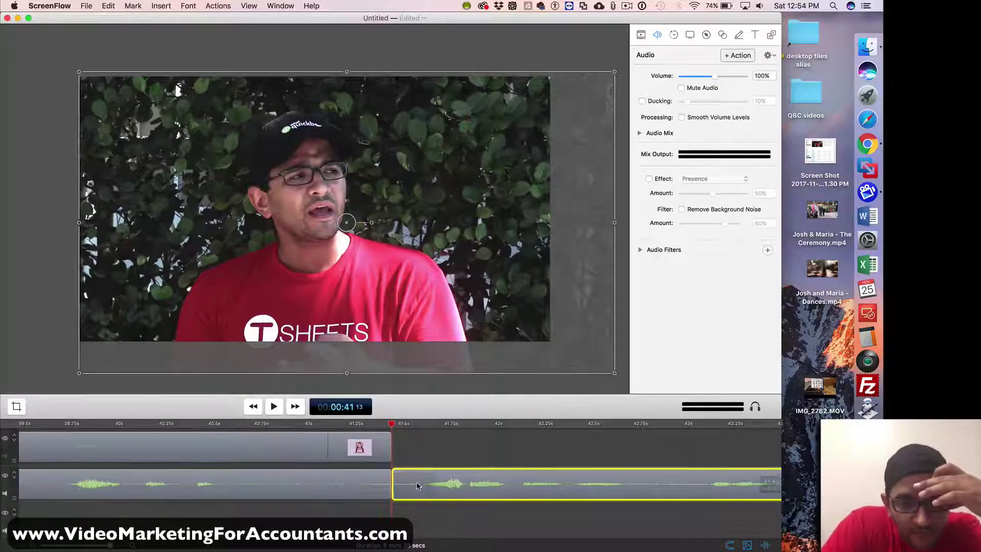
drag(417, 486, 358, 484)
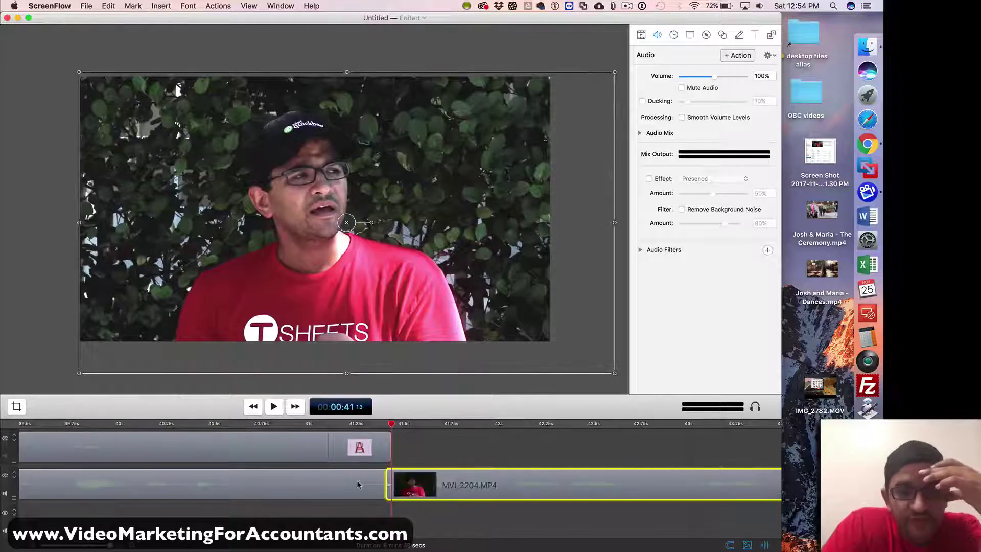
click(419, 457)
Play from just before 41 seconds across the joined MVI_2204.MP4 segments to check the tightened switch.
click(355, 424)
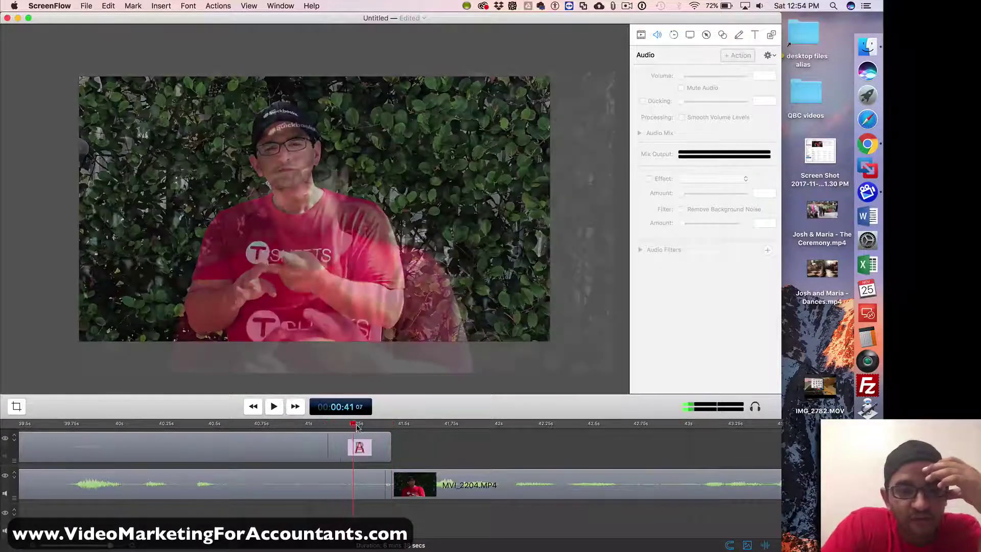
drag(356, 427, 284, 420)
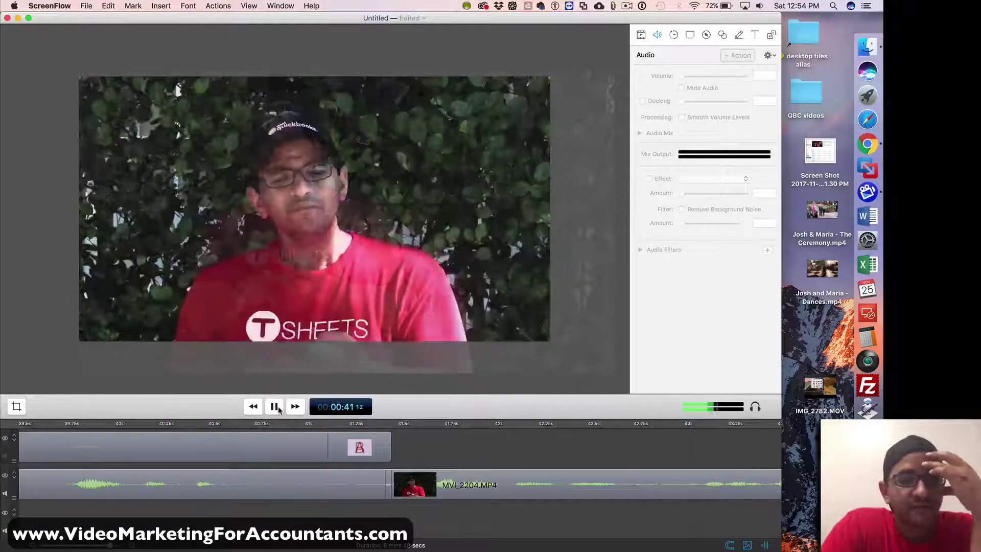
scroll(378, 478, down, 3)
click(384, 478)
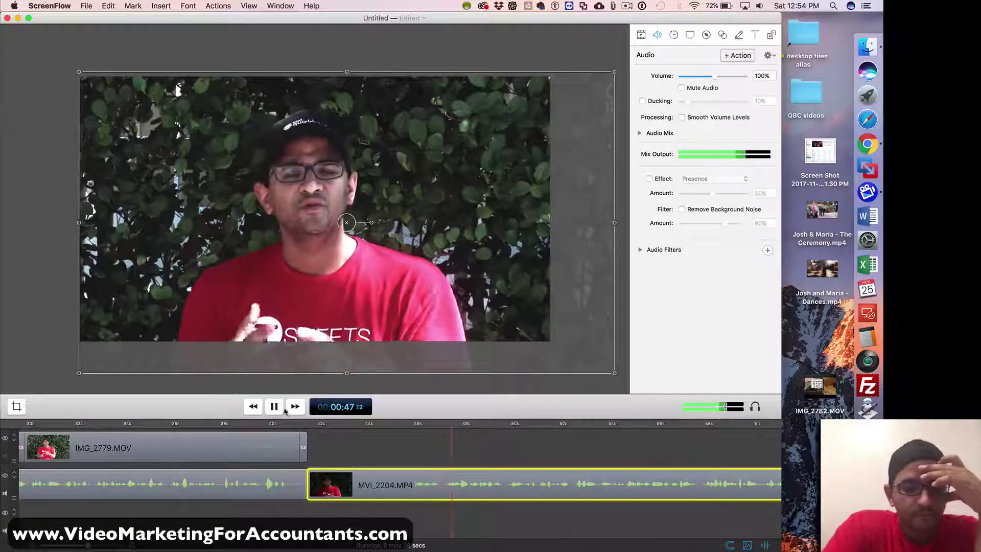
key(super+equal)
key(super+minus)
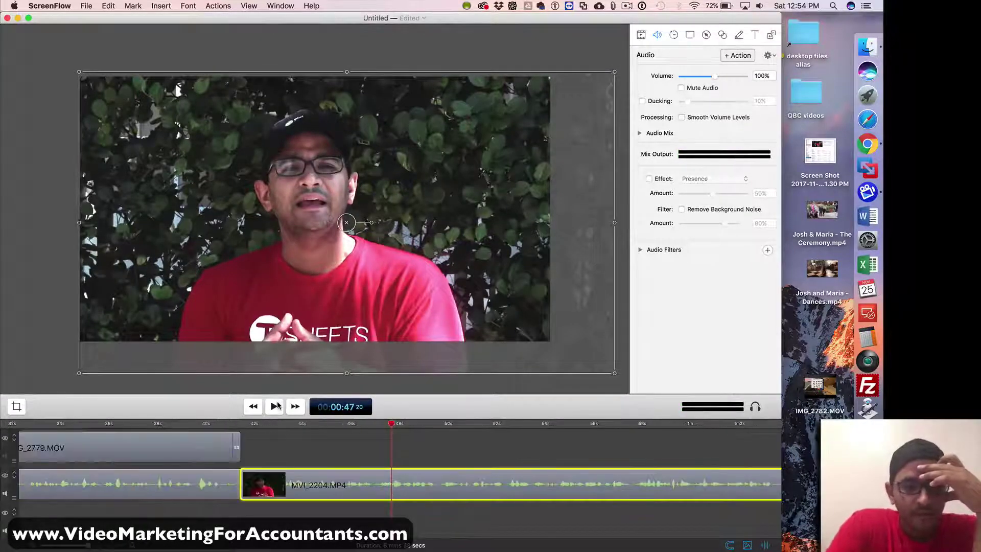
Shorten the IMG_2779.MOV segment's ending transition to 0.3 seconds and play across the switch at 41 seconds.
key(super+equal)
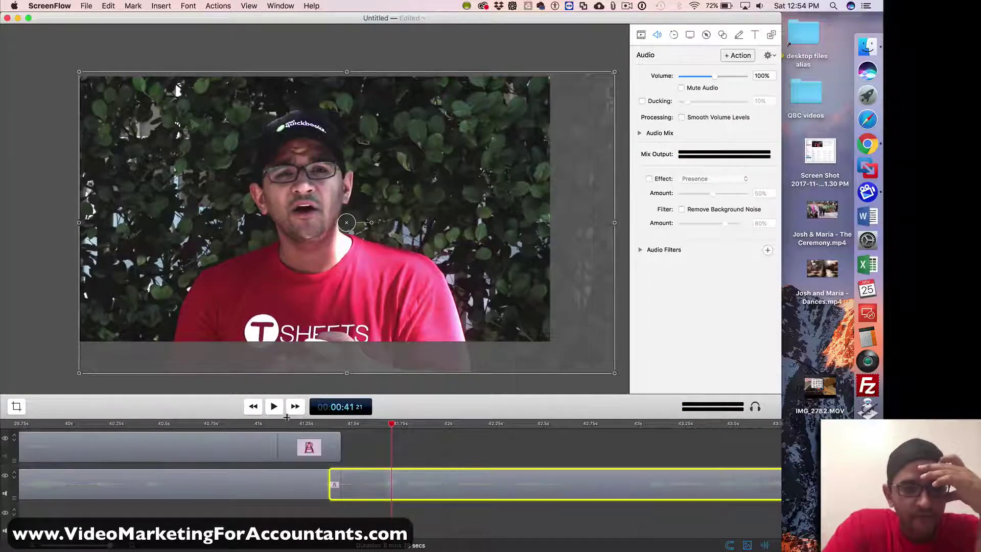
click(258, 424)
drag(277, 437, 284, 438)
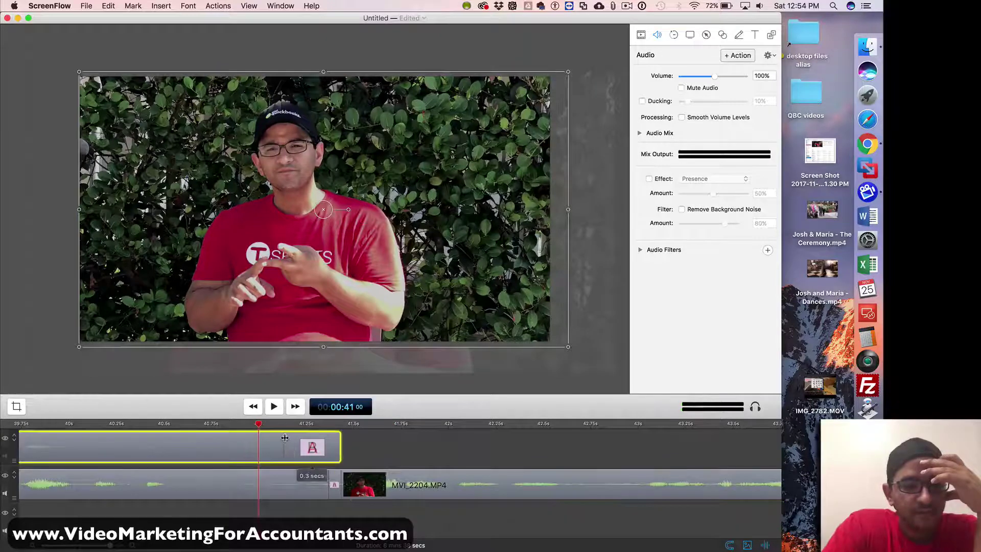
click(274, 409)
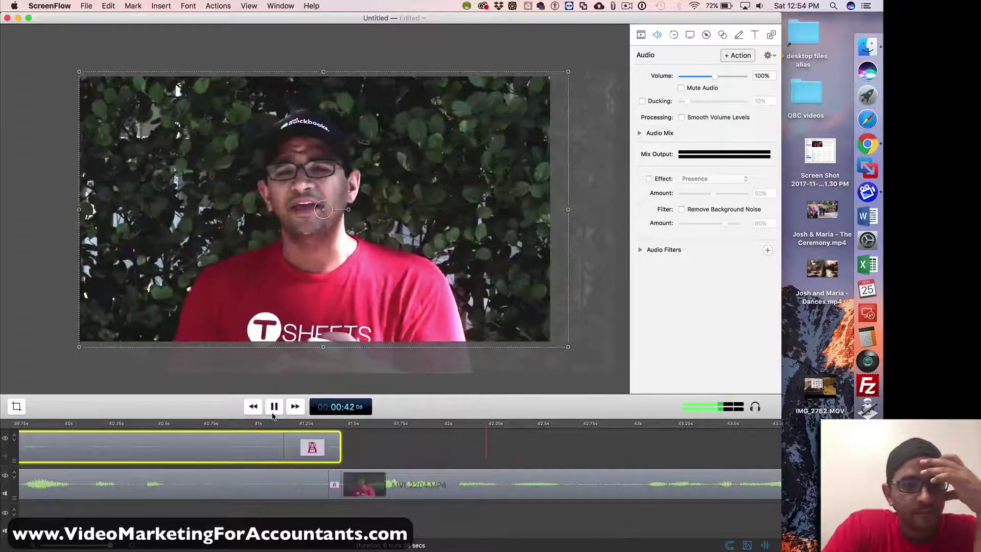
key(super+minus)
key(super+minus)
key(super+minus)
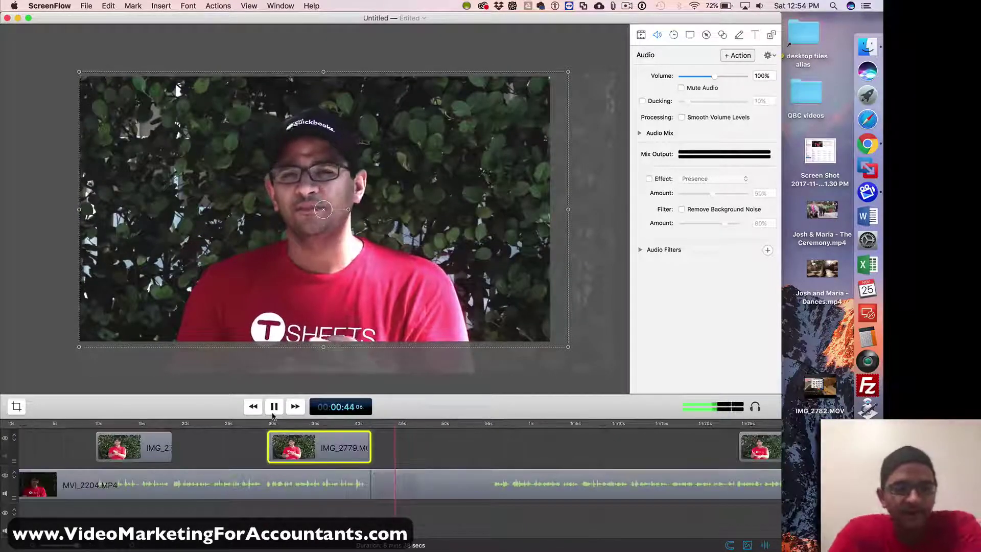
click(362, 426)
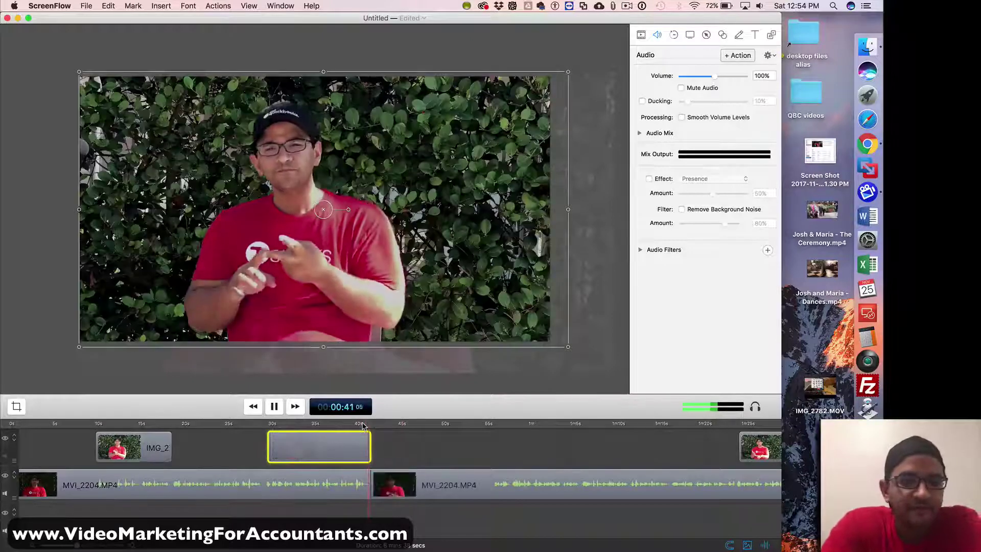
click(272, 407)
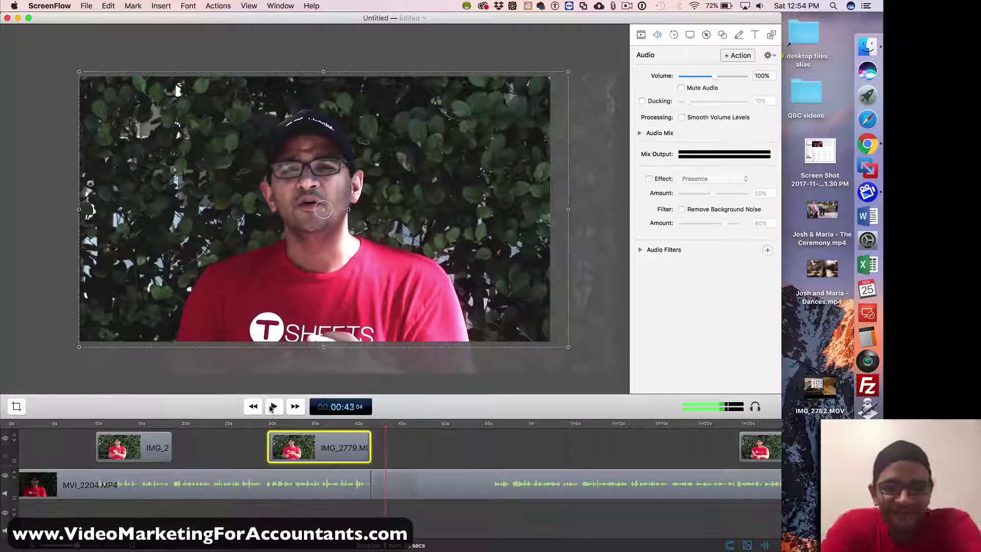
Review the talk from about 1 minute 18 seconds up to the switch back to IMG_2779.MOV near 1 minute 24 seconds.
key(super+minus)
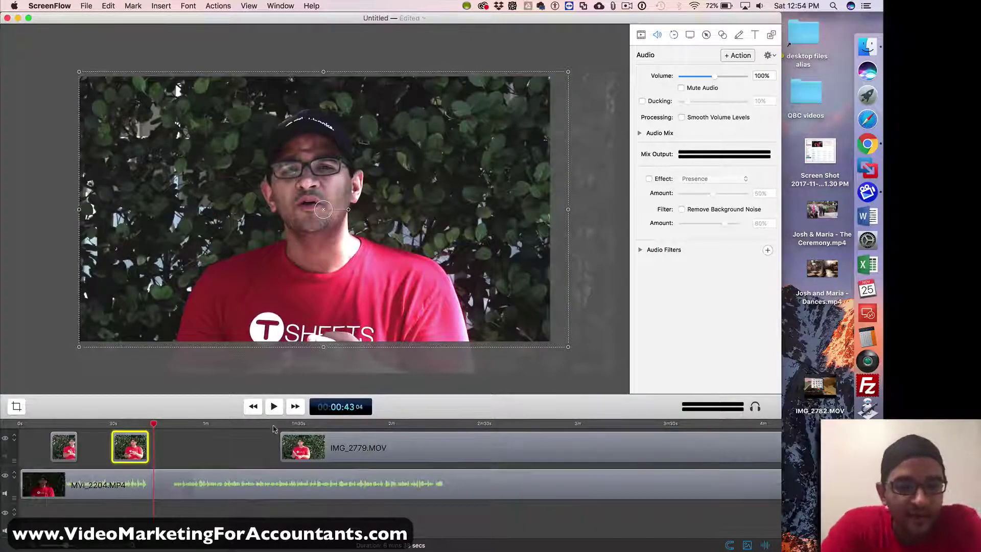
click(279, 424)
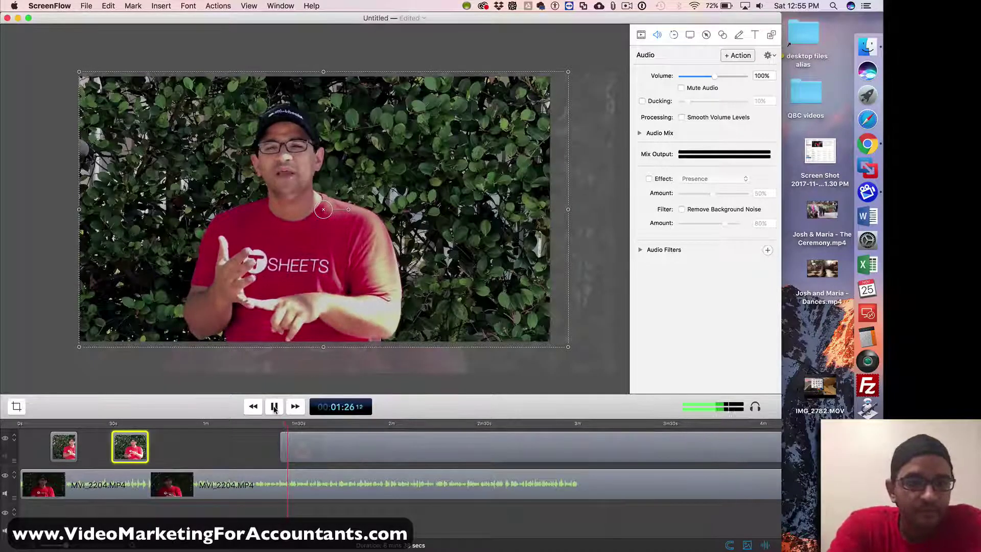
key(super+minus)
click(275, 407)
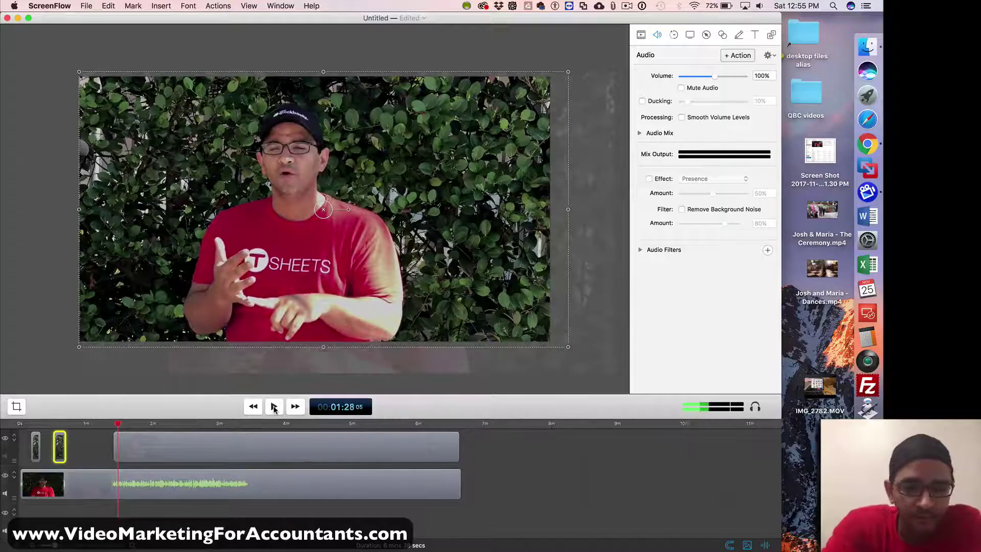
key(super+equal)
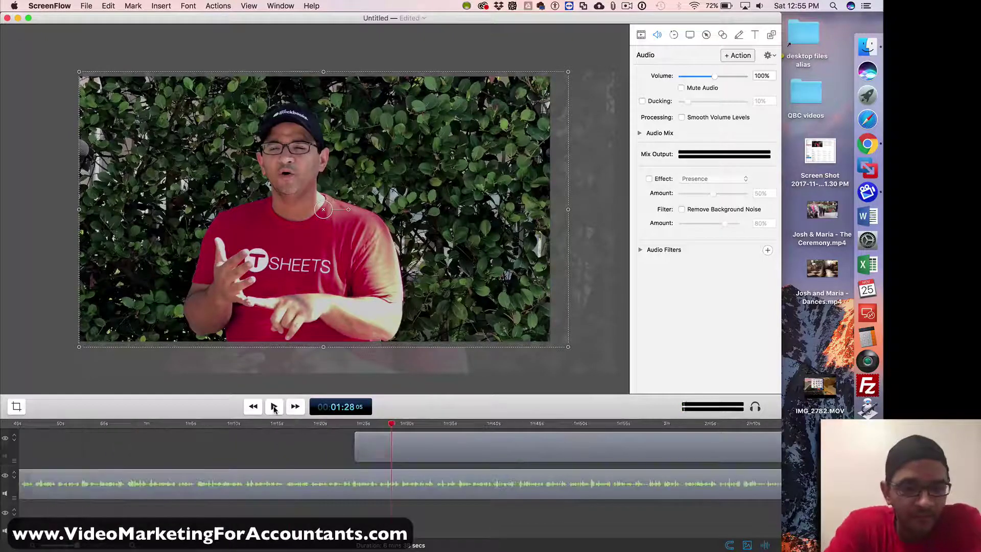
click(320, 423)
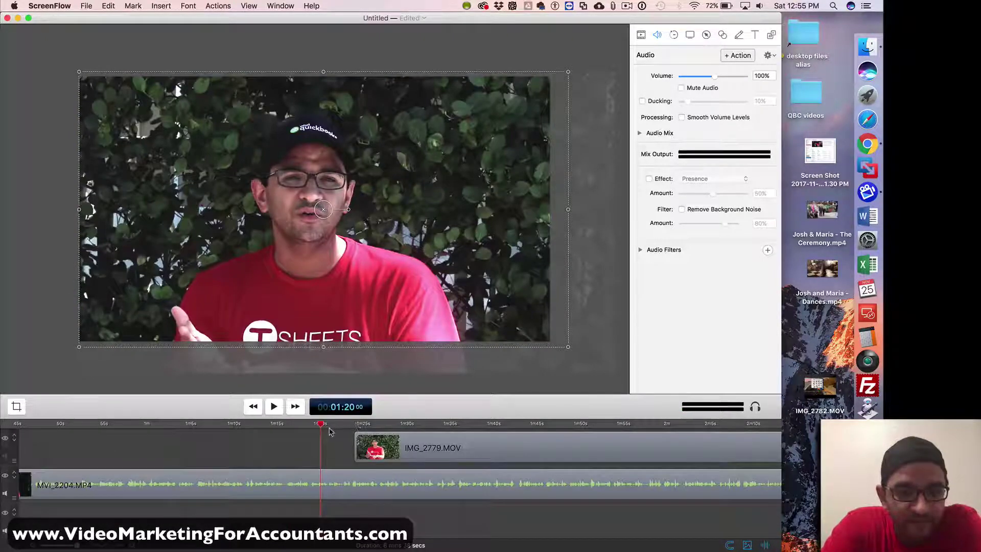
drag(319, 431, 304, 429)
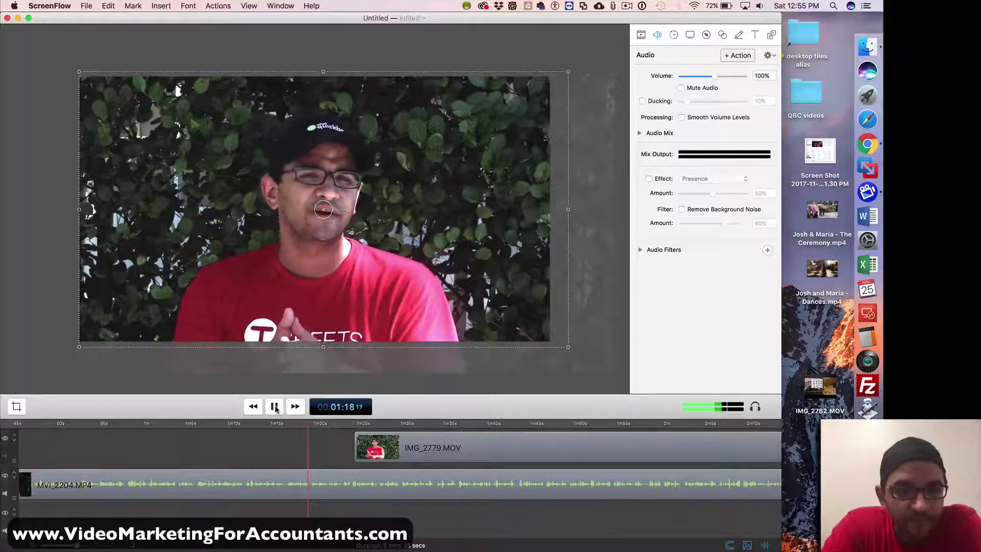
click(346, 424)
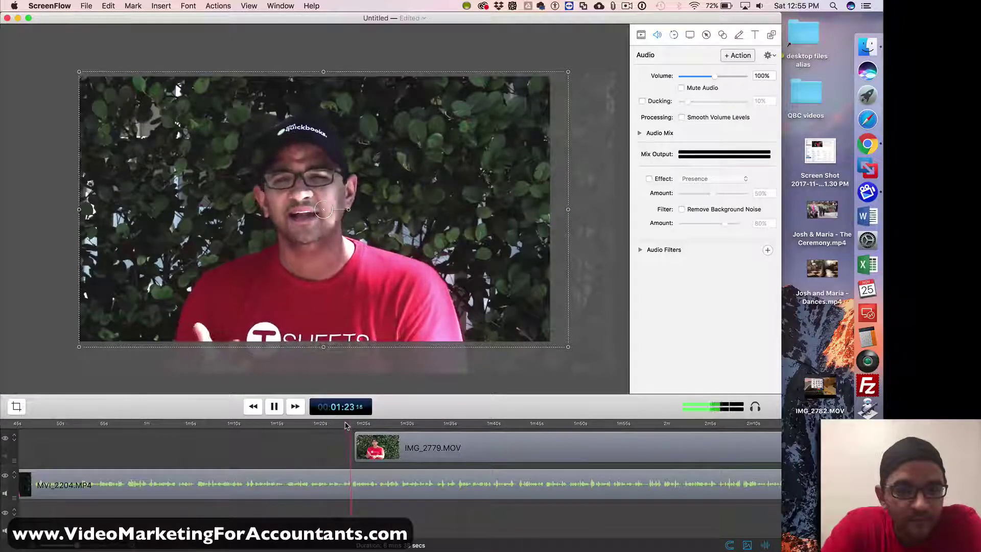
Stop the review past the 1 minute 24 second switch and sample the talk around 4 minutes 10 seconds and 3 minutes 39 seconds.
click(276, 409)
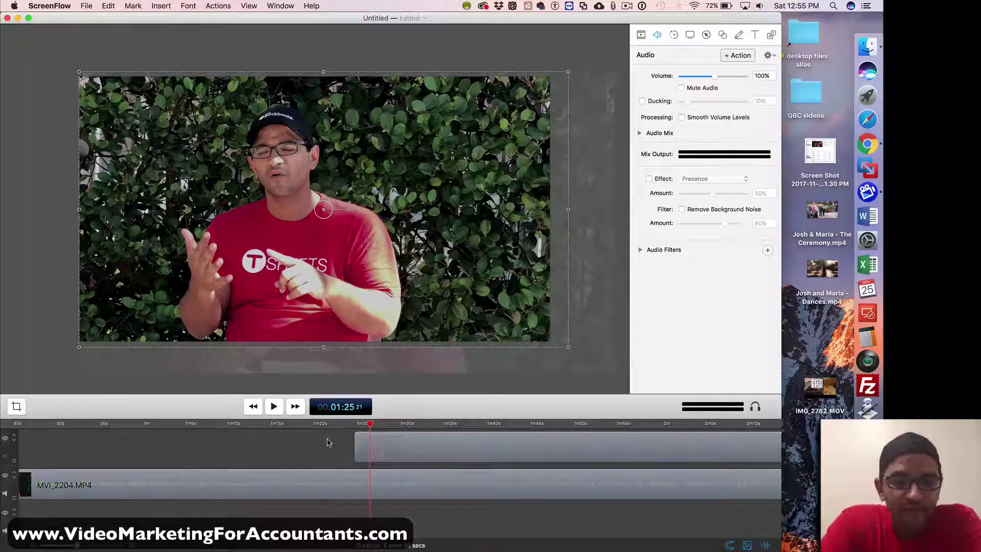
click(322, 444)
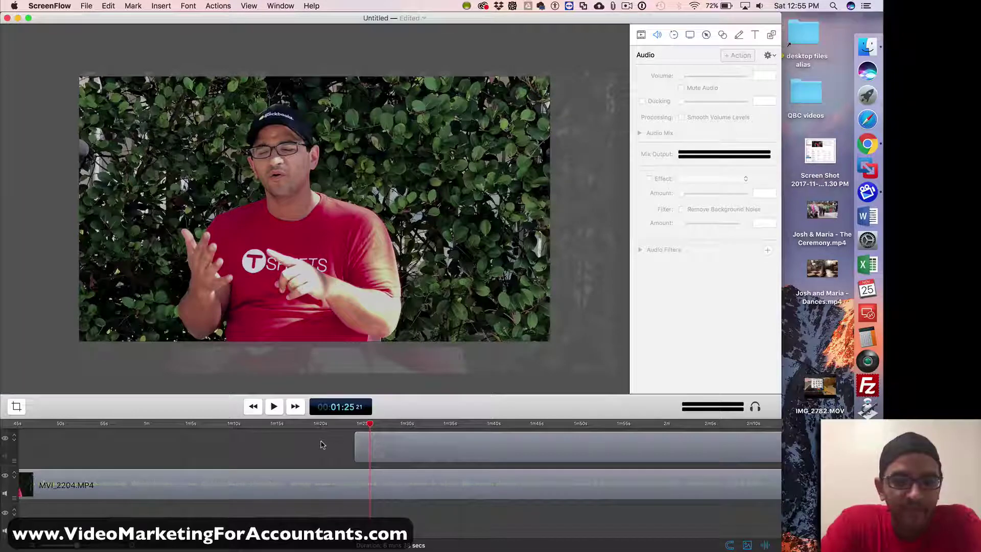
scroll(322, 445, left, 5)
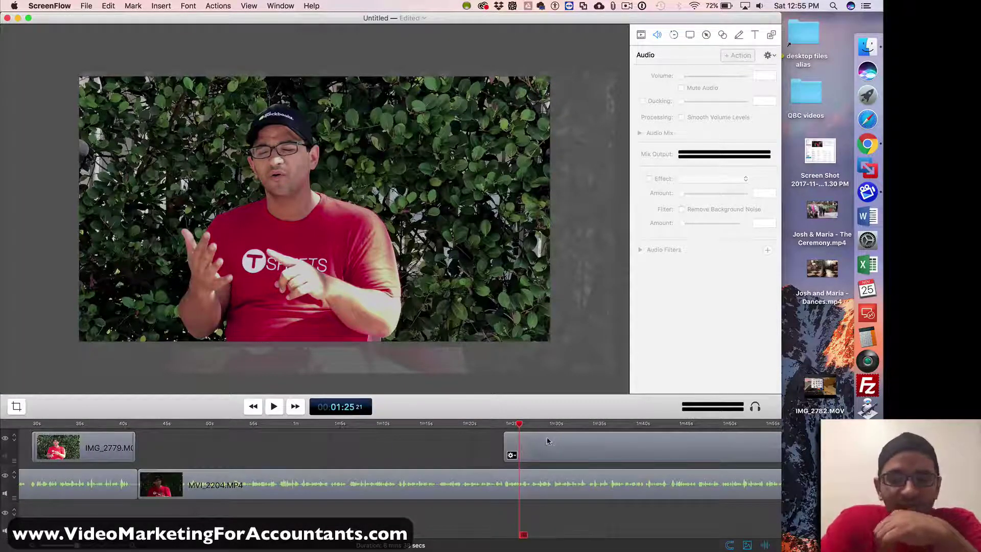
scroll(543, 441, right, 5)
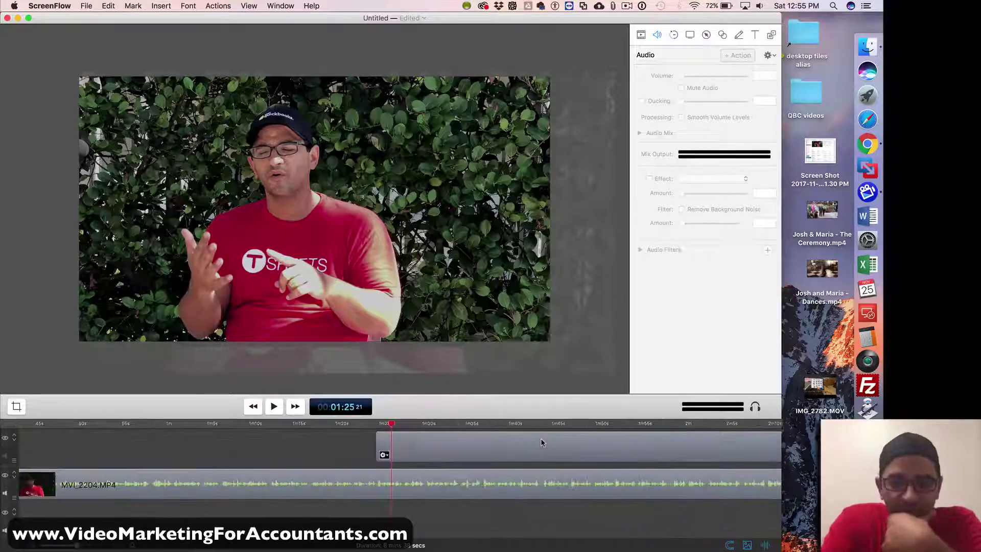
key(super+minus)
key(super+minus)
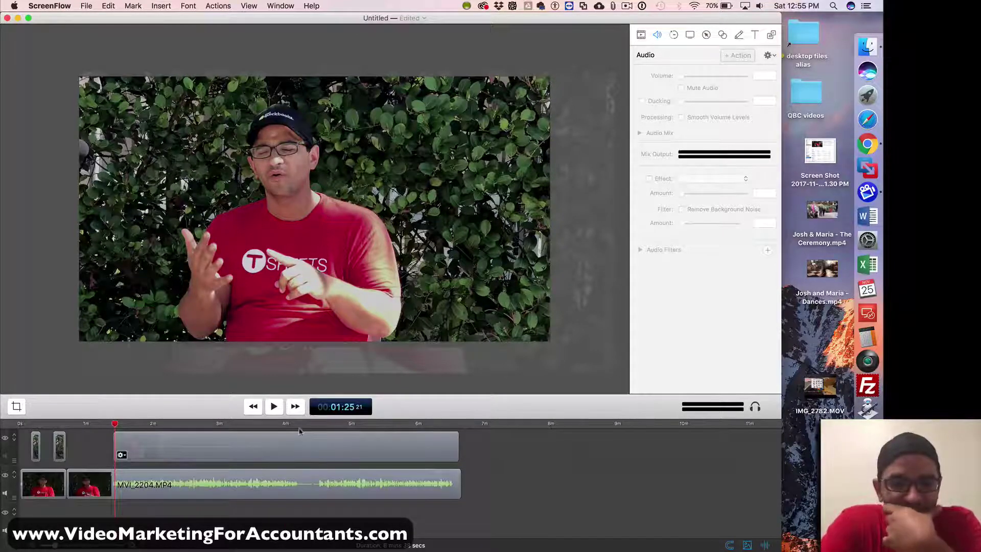
click(295, 424)
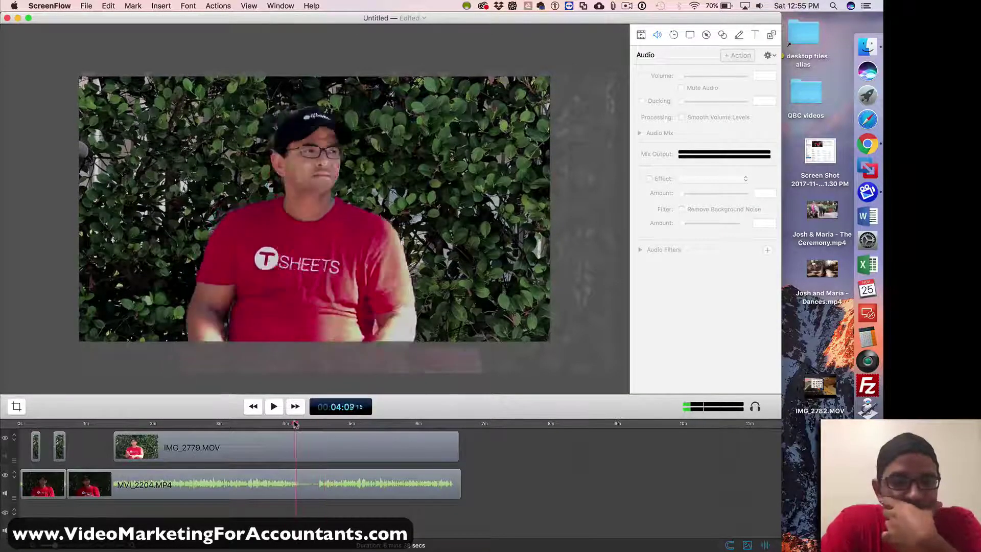
drag(295, 424, 294, 425)
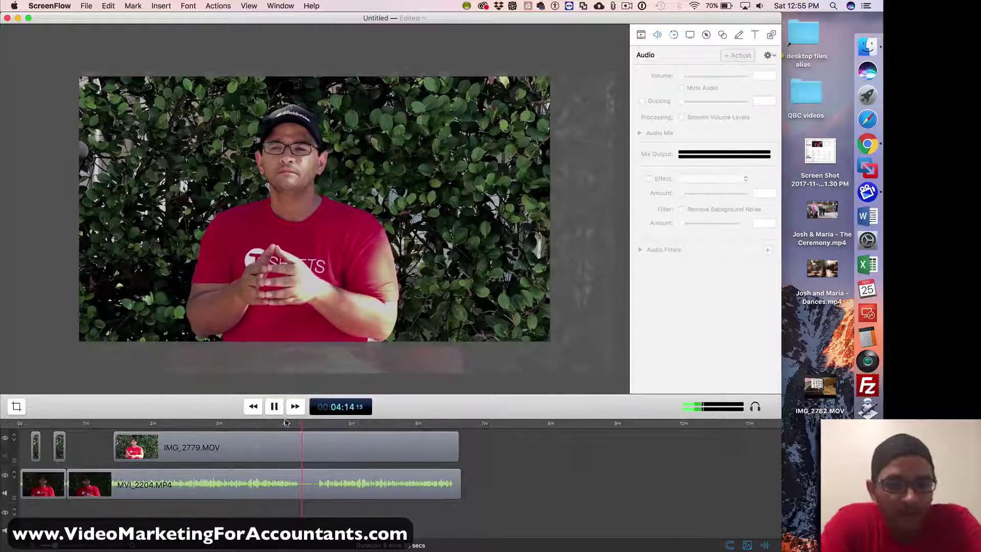
click(261, 423)
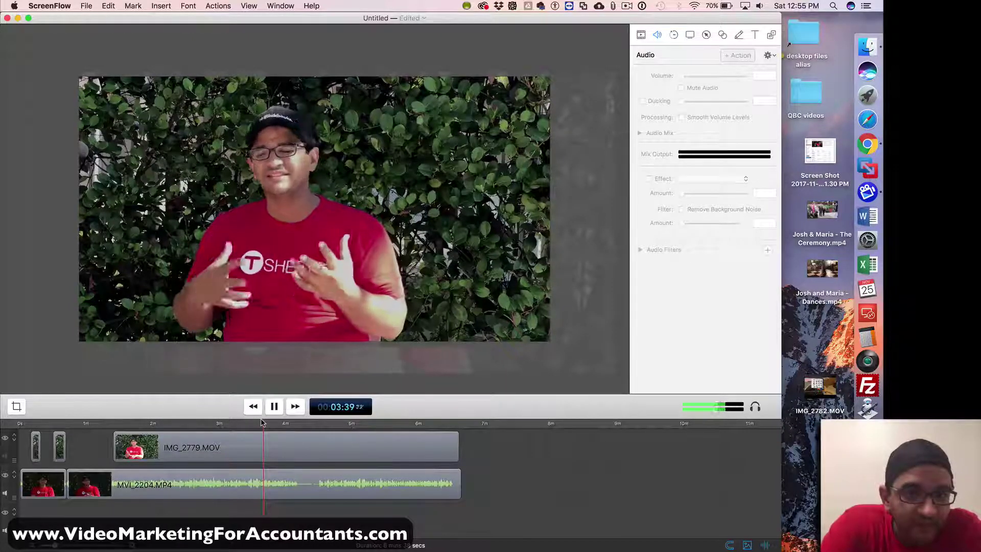
Replay the talk from about 1 minute 13 seconds and across the switch from MVI_2204.MP4 back to IMG_2779.MOV.
click(109, 425)
click(102, 425)
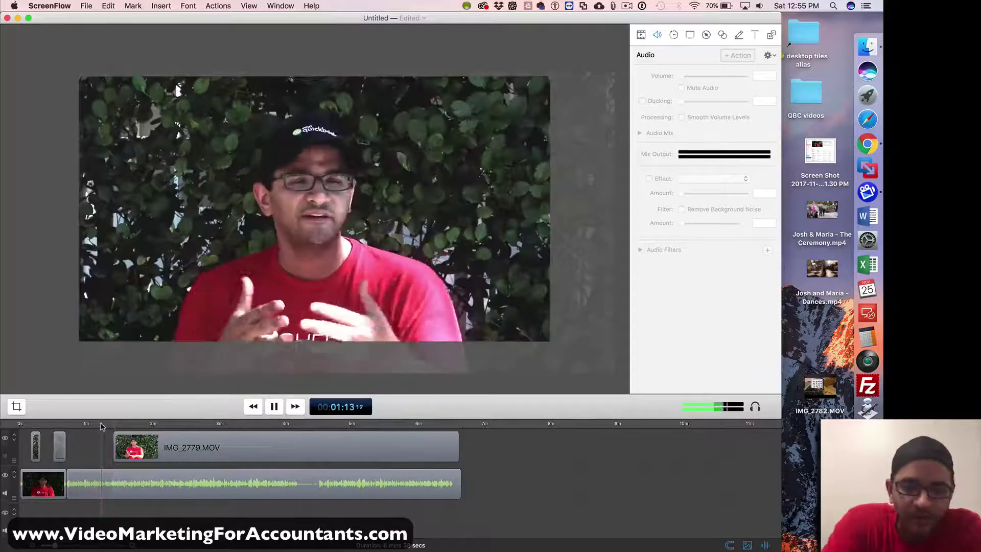
key(super+equal)
click(269, 424)
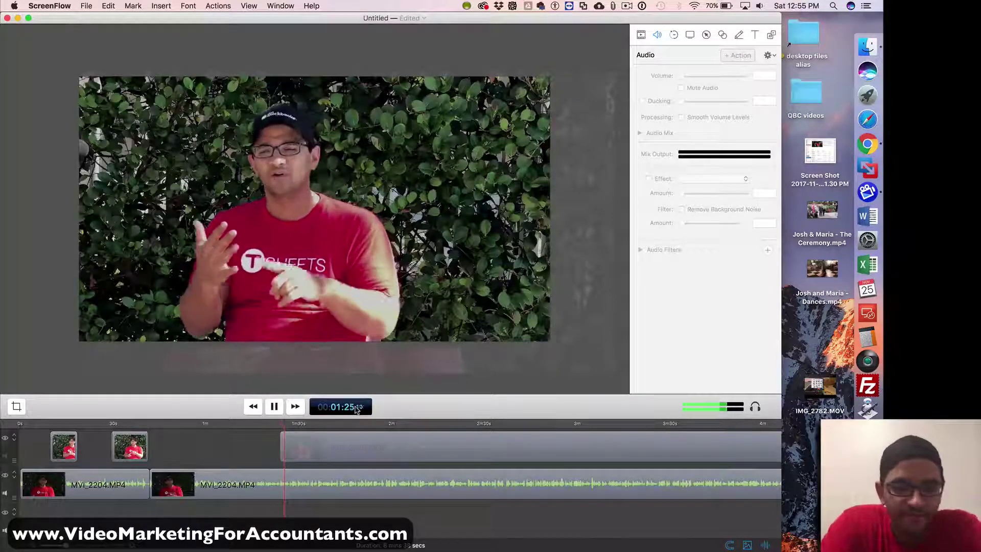
Play from about 4 minutes 3 seconds and split both camera clips where the speech stops, at about 4 minutes 10 seconds.
key(super+minus)
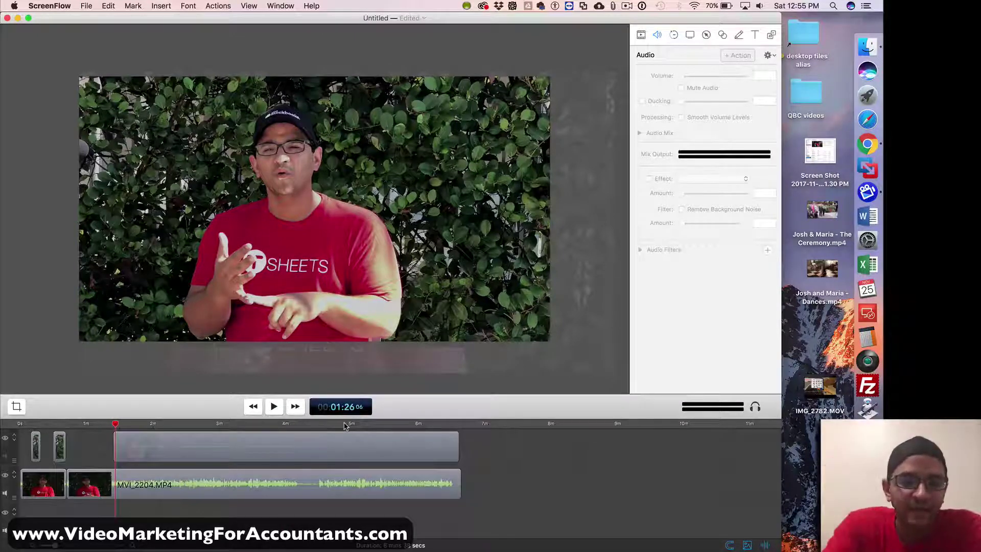
click(293, 425)
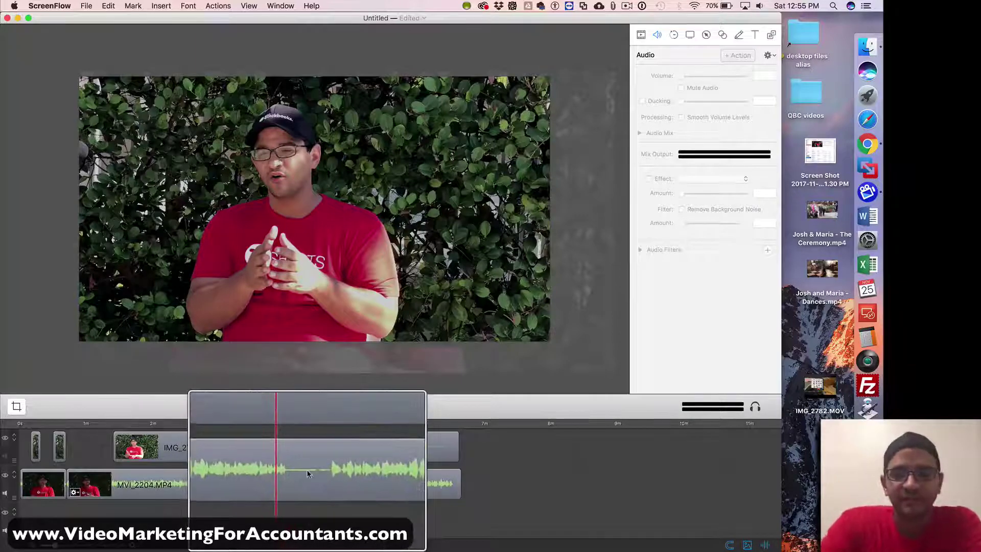
key(space)
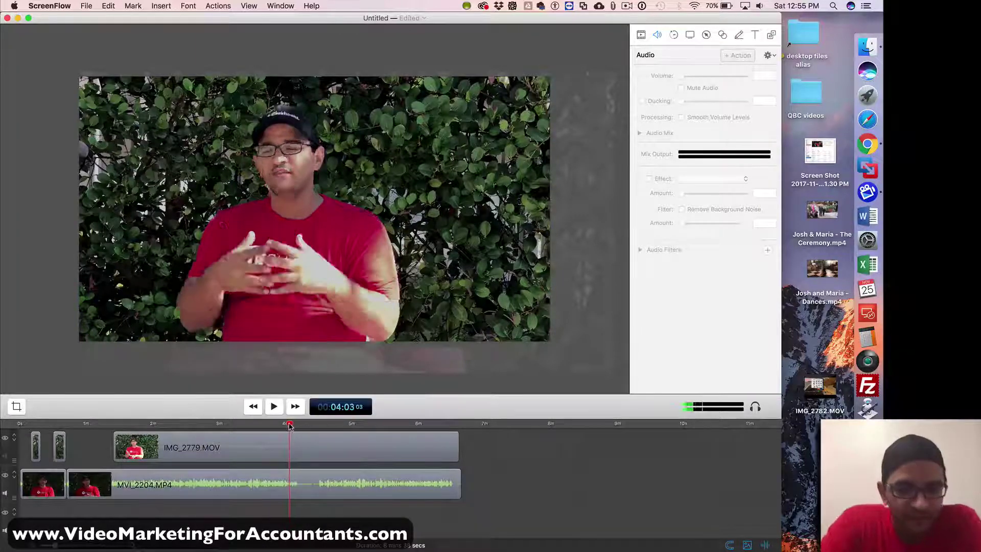
click(274, 407)
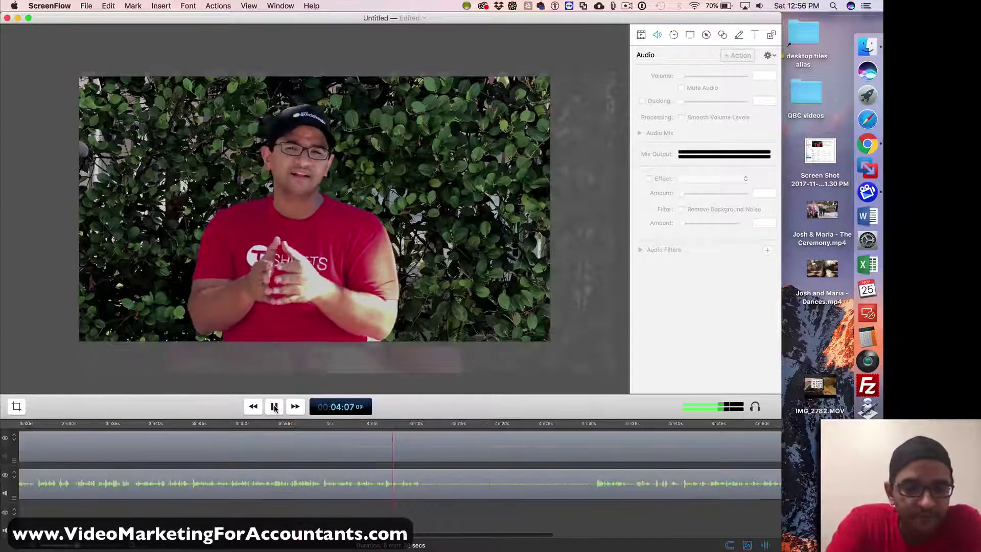
key(super+equal)
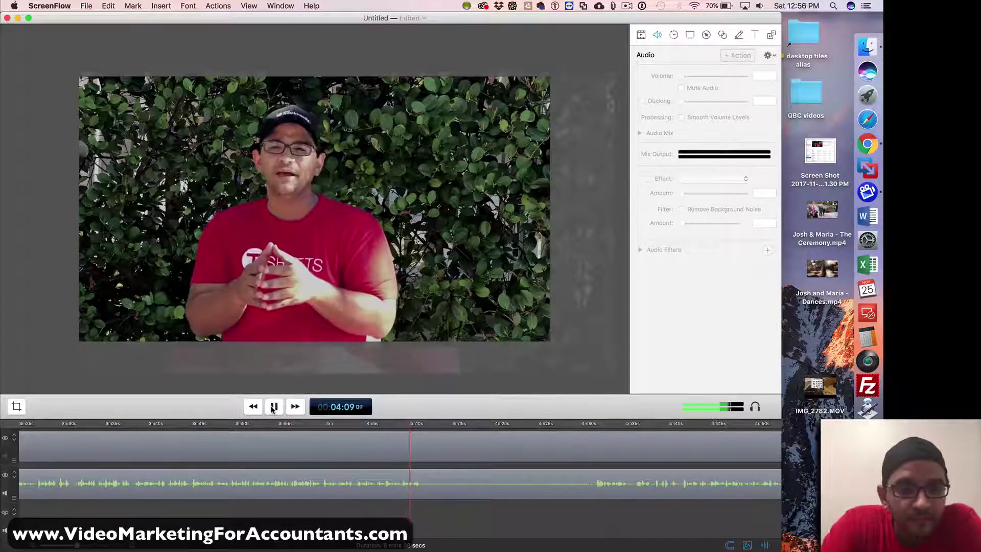
click(274, 406)
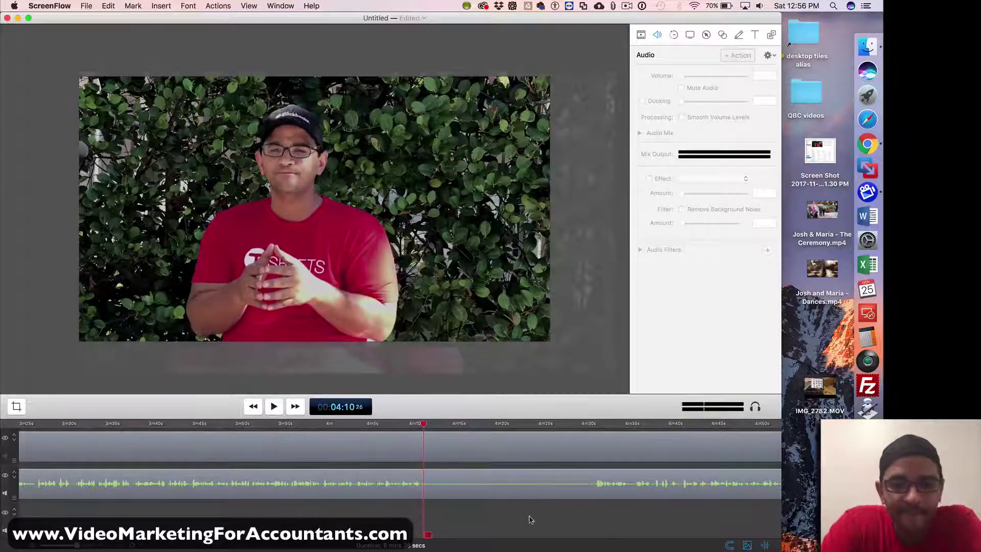
key(super+a)
key(t)
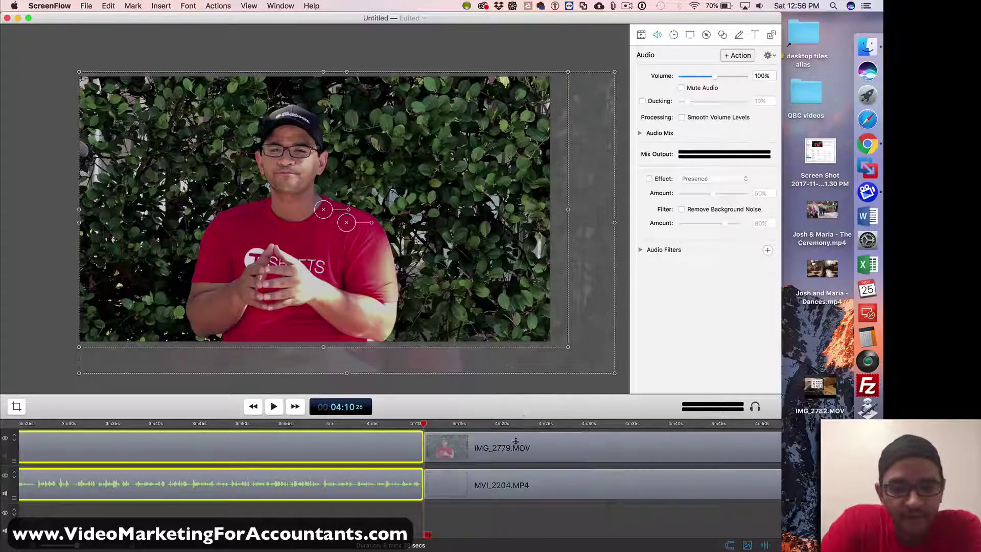
Split both later segments where the speech resumes, at about 4 minutes 30 seconds, and delete the silent stretch before it.
key(super+minus)
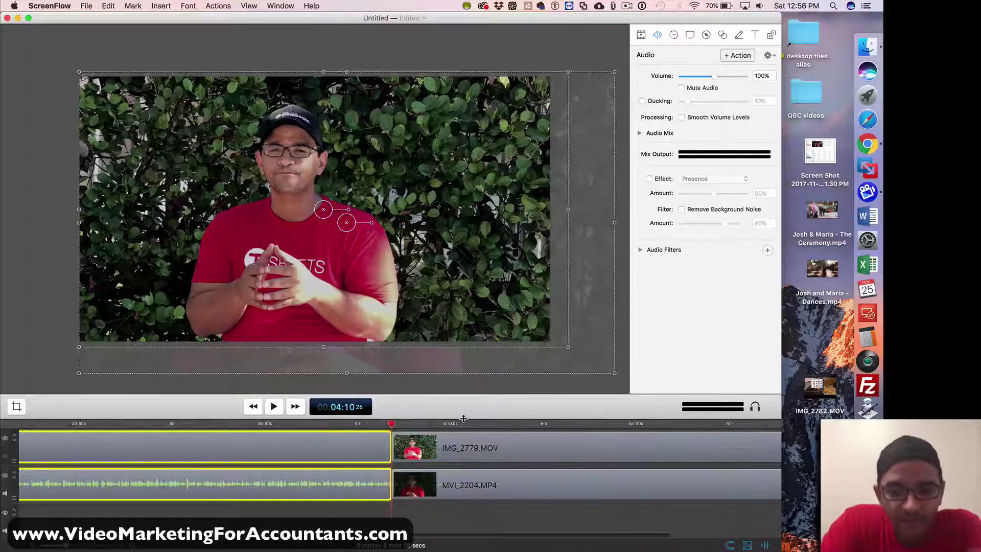
drag(392, 423, 639, 454)
key(super+minus)
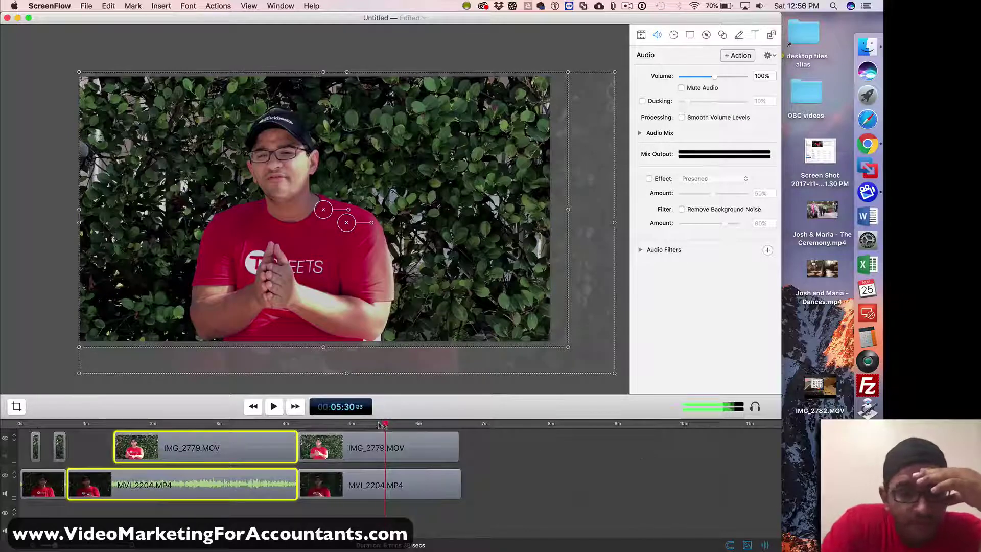
drag(380, 425, 317, 425)
key(super+equal)
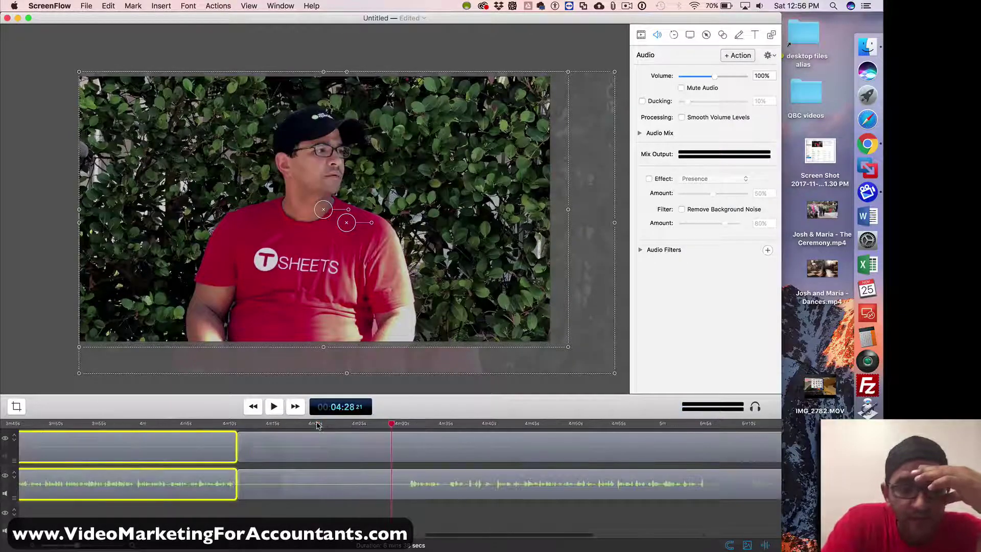
drag(393, 425, 407, 426)
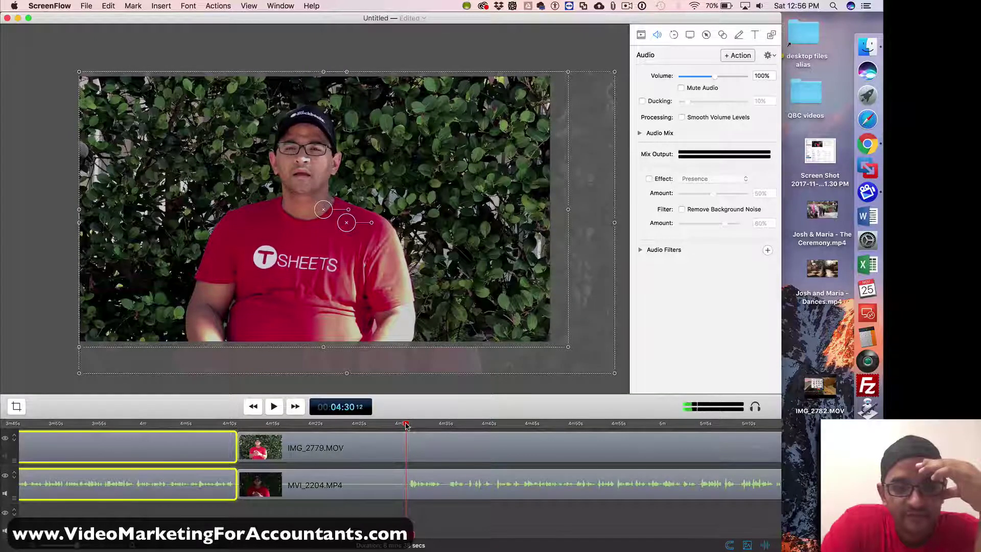
click(351, 447)
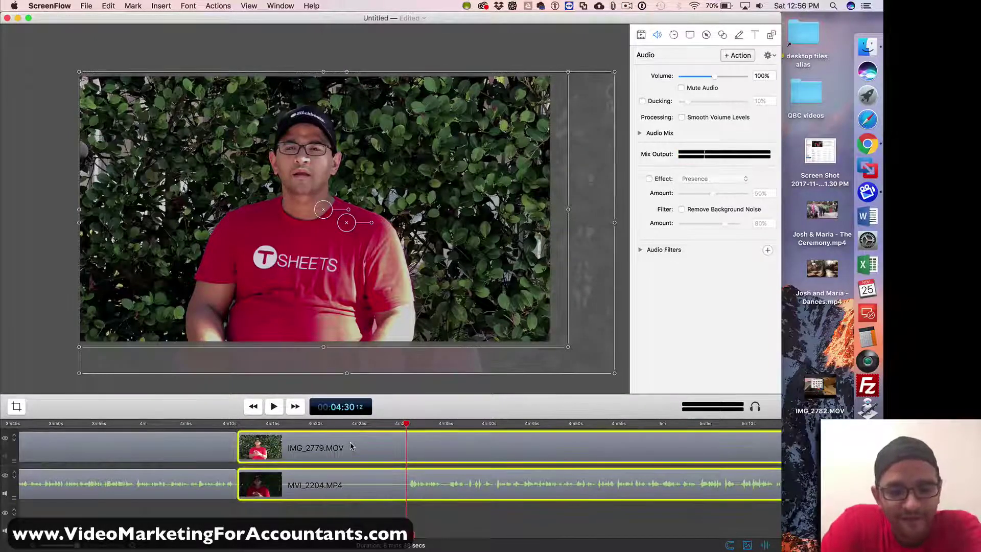
key(t)
key(Delete)
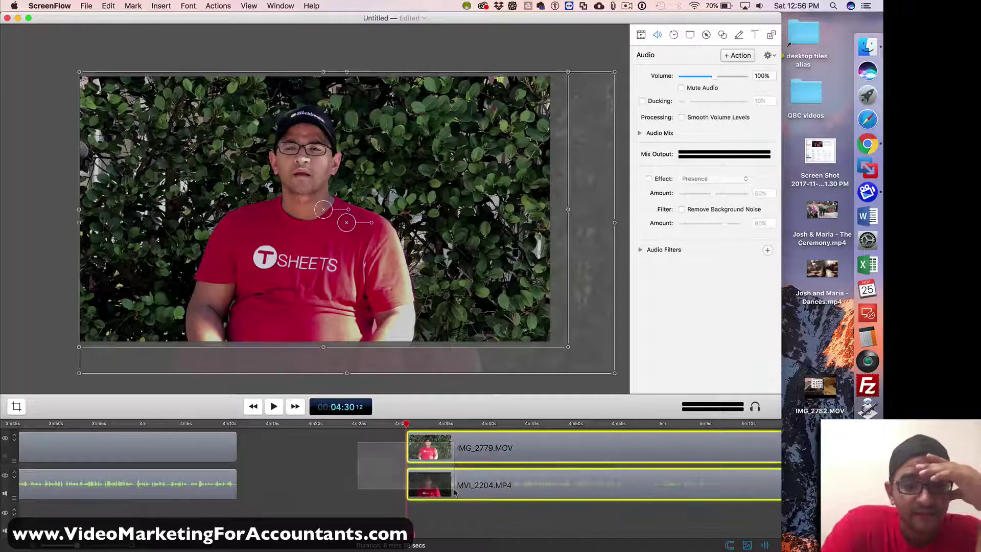
Move the later IMG_2779.MOV and MVI_2204.MP4 segments back to close the gap and play across the join near 4 minutes 10 seconds.
drag(455, 492, 290, 430)
click(228, 424)
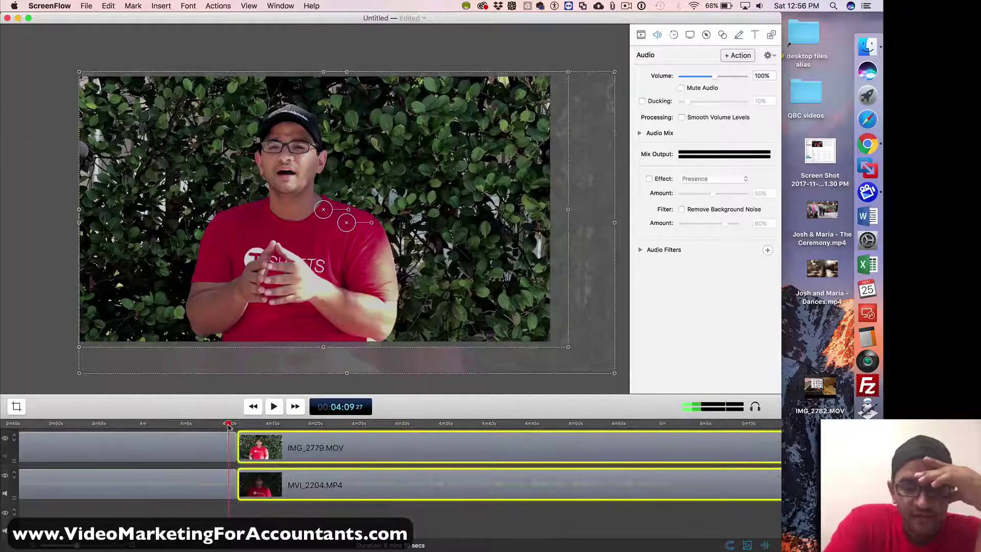
key(super+minus)
key(super+minus)
key(super+plus)
key(super+plus)
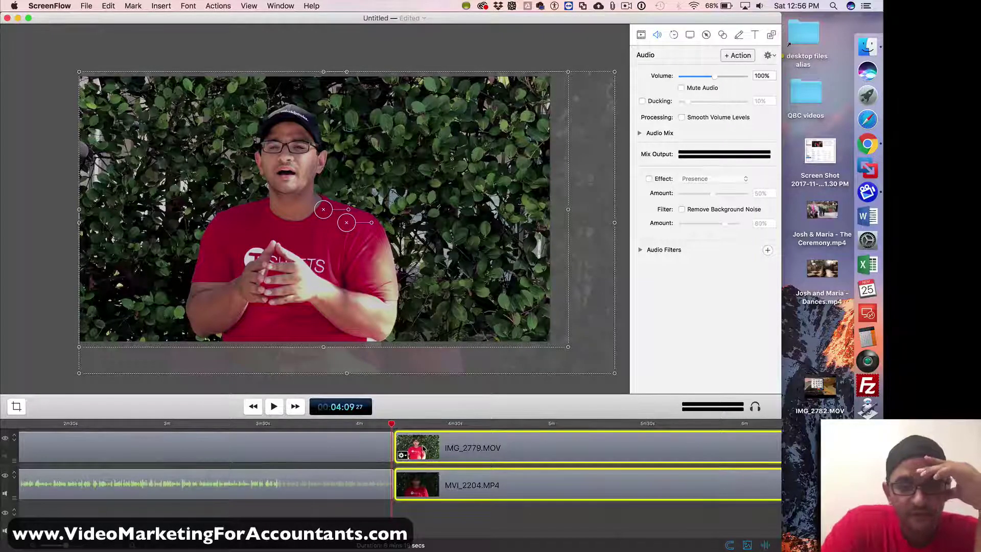
click(273, 406)
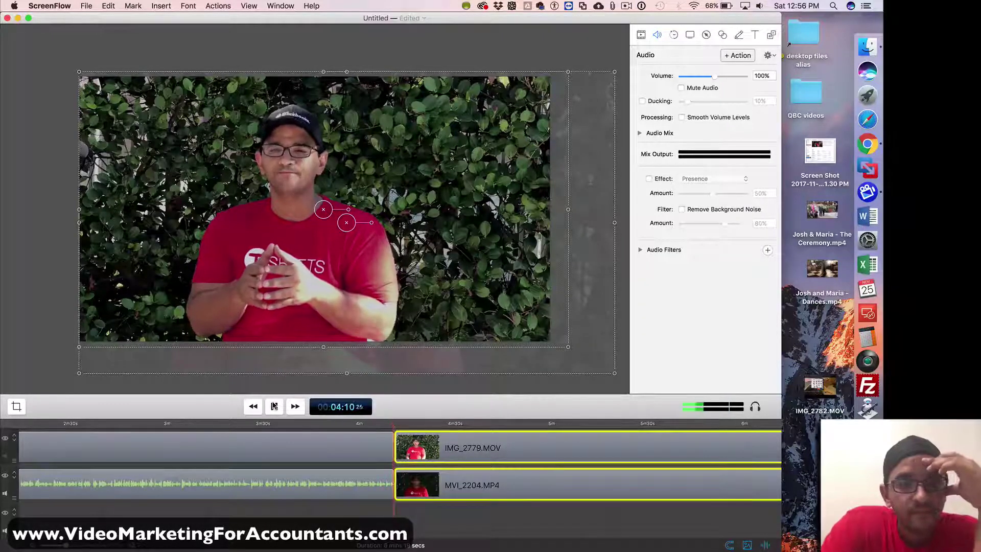
key(super+plus)
key(super+plus)
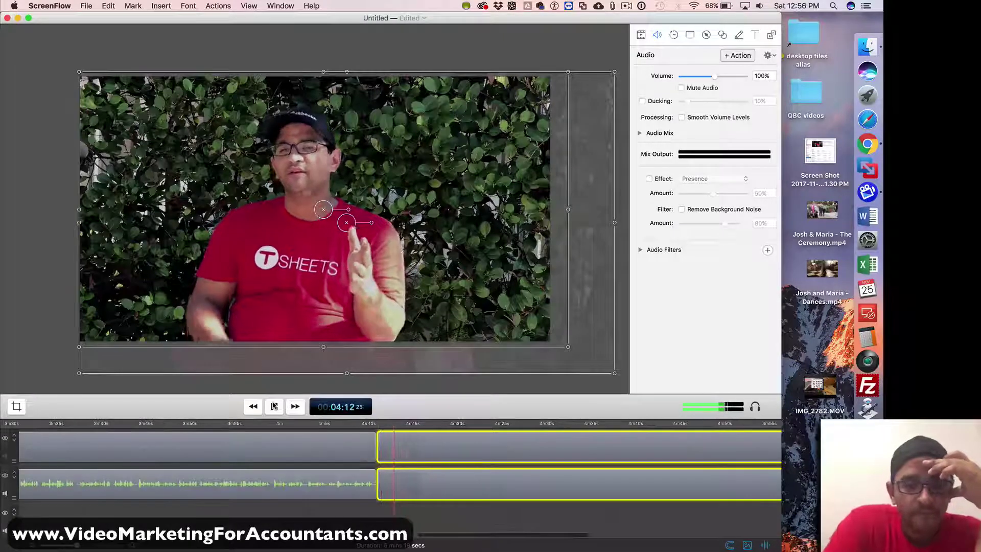
key(space)
Overlap both later segments slightly with the ends of the earlier ones to create short transitions at the join.
click(449, 461)
click(448, 461)
key(super+plus)
key(super+plus)
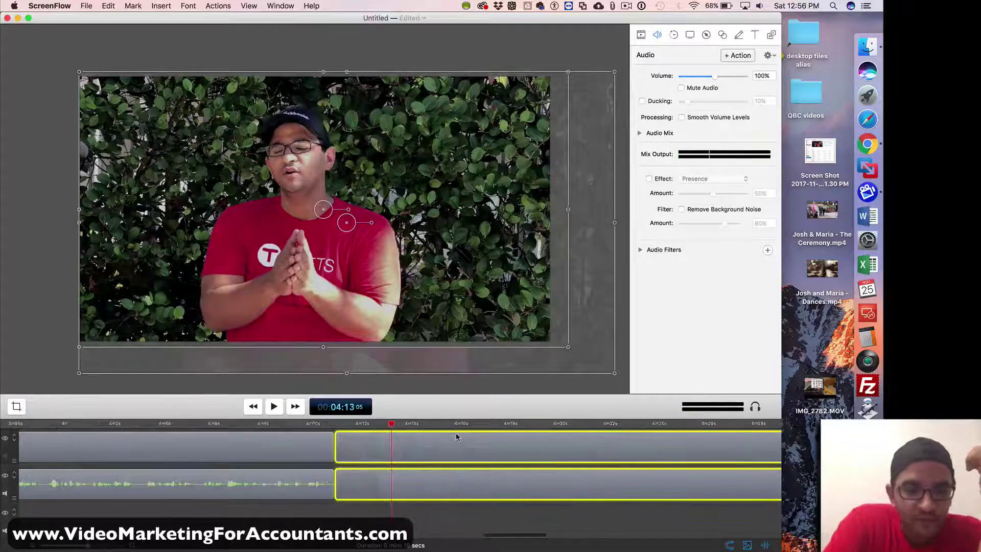
drag(270, 446, 262, 446)
Play from about 4 minutes 10 seconds across the overlapped join to check the transition.
click(198, 425)
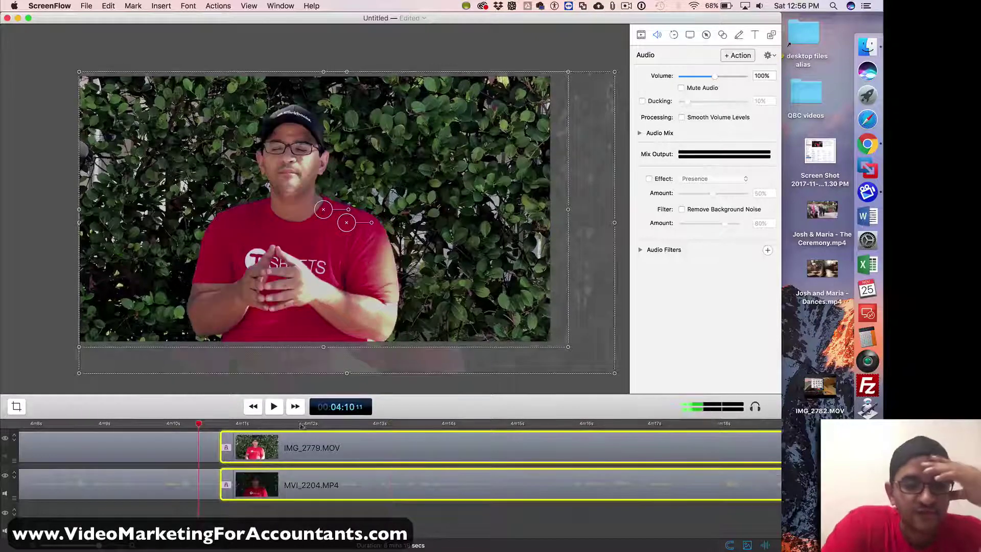
click(273, 406)
key(super+minus)
key(super+minus)
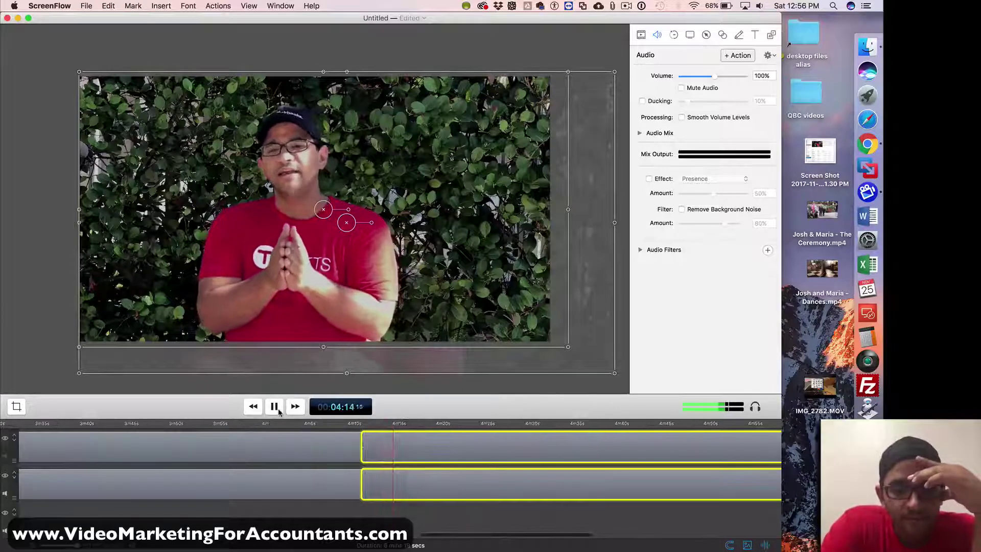
key(super+plus)
key(super+plus)
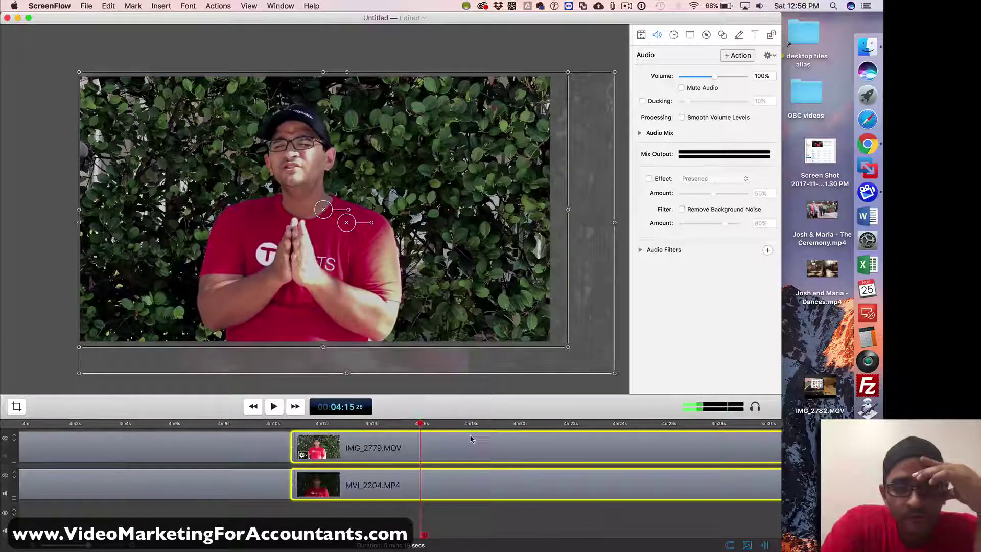
Scrub through the footage after the join to about 4 minutes 47 seconds and deselect the clips.
key(super+minus)
key(super+minus)
key(super+minus)
key(super+plus)
key(super+minus)
key(super+minus)
key(super+minus)
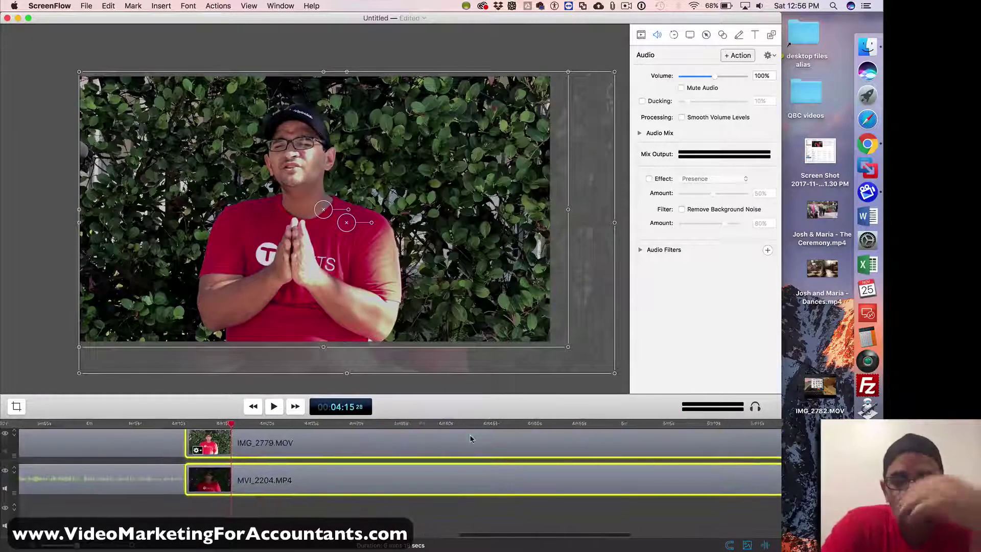
key(super+plus)
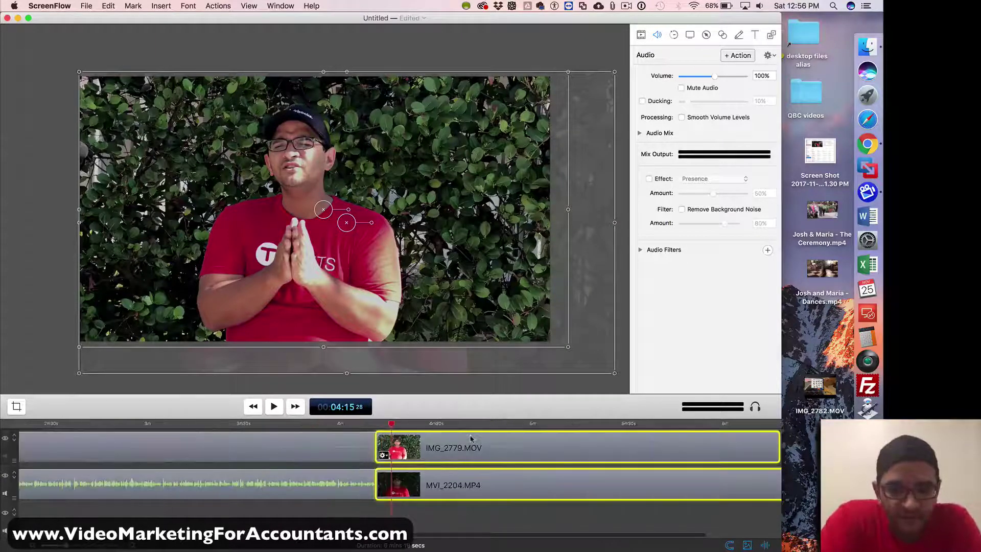
drag(393, 424, 471, 427)
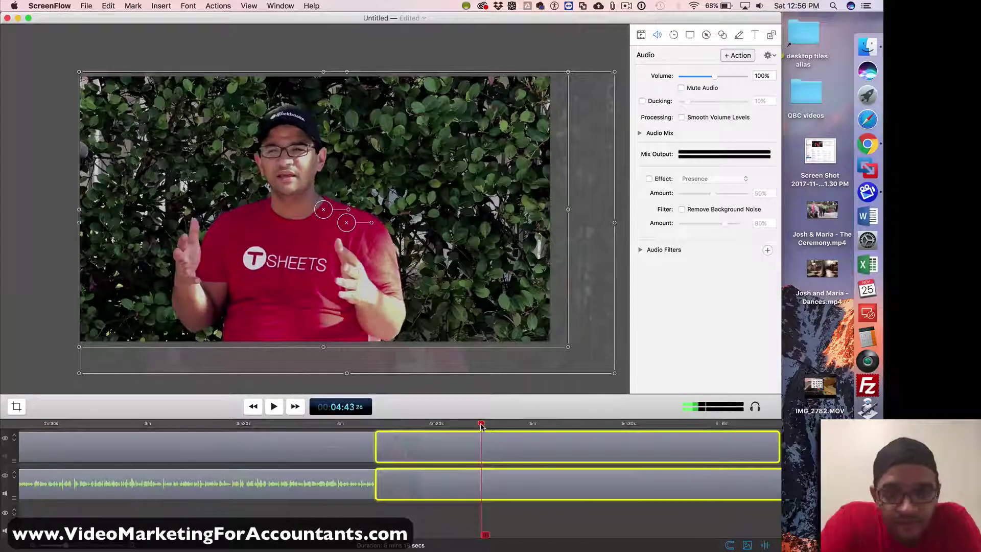
drag(480, 424, 494, 424)
click(533, 530)
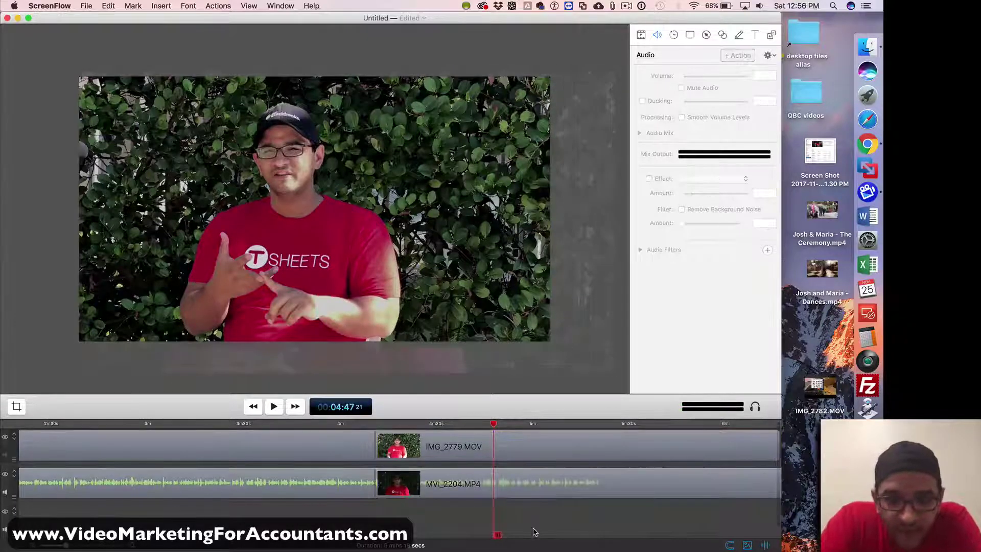
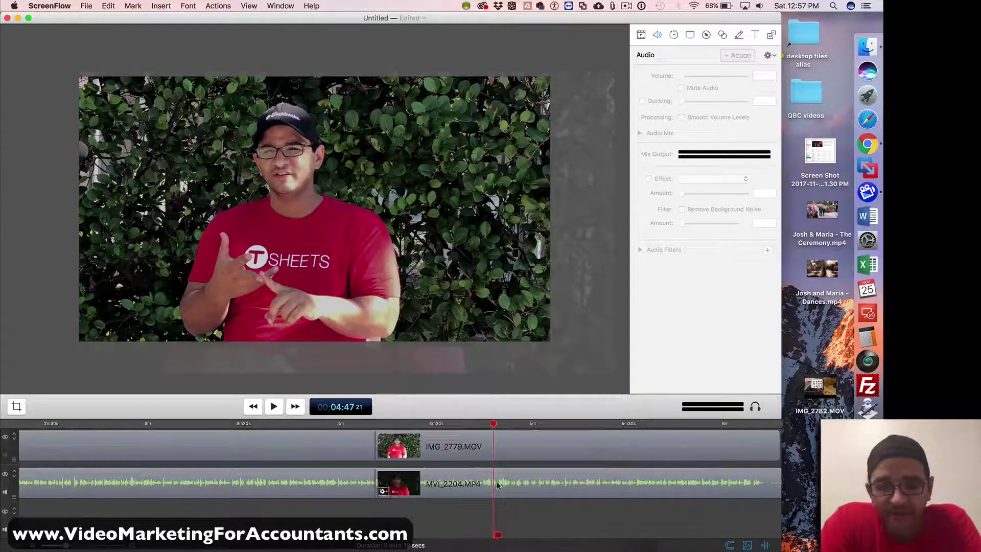
Play from about 4 minutes 47 seconds to find a cut point and split both clips at about 4 minutes 49 seconds.
click(276, 406)
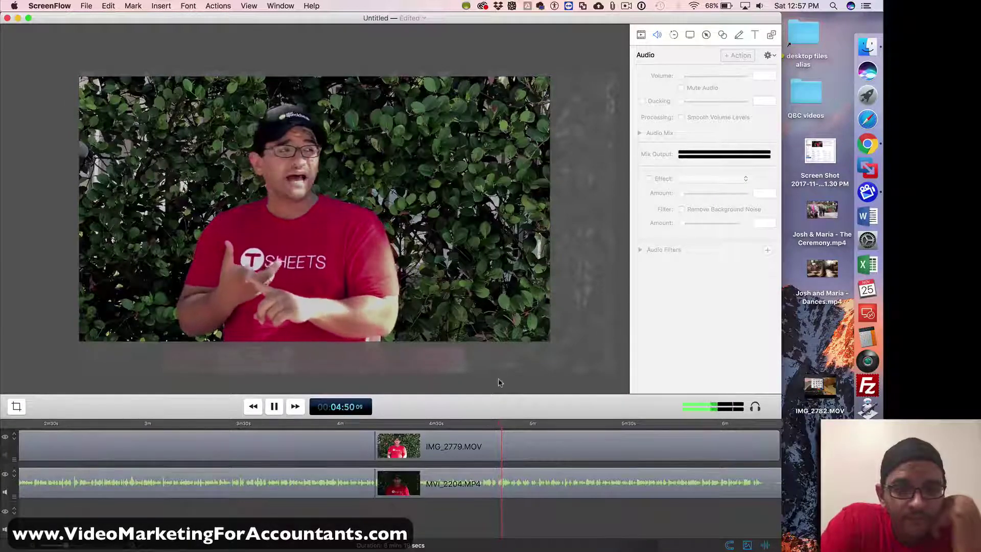
click(494, 424)
click(275, 406)
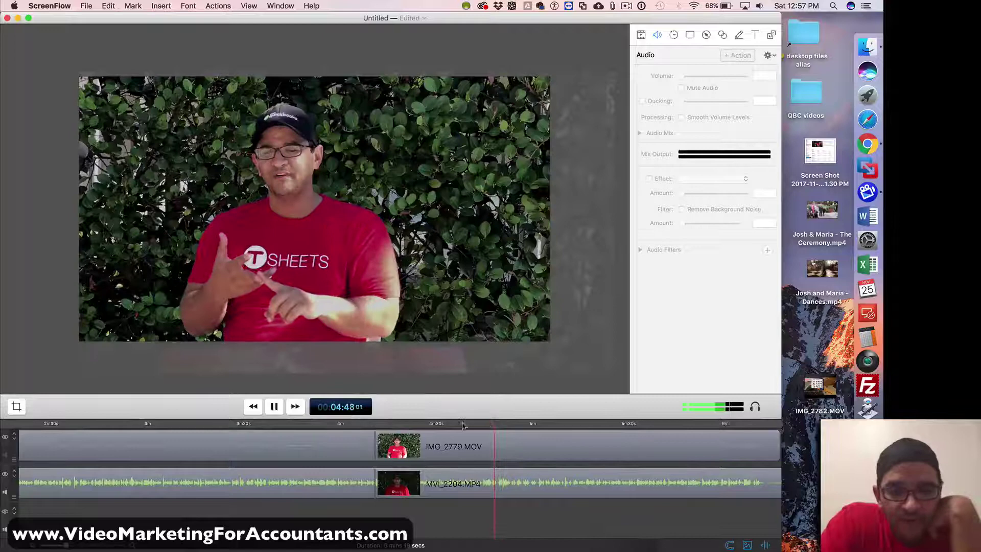
click(275, 407)
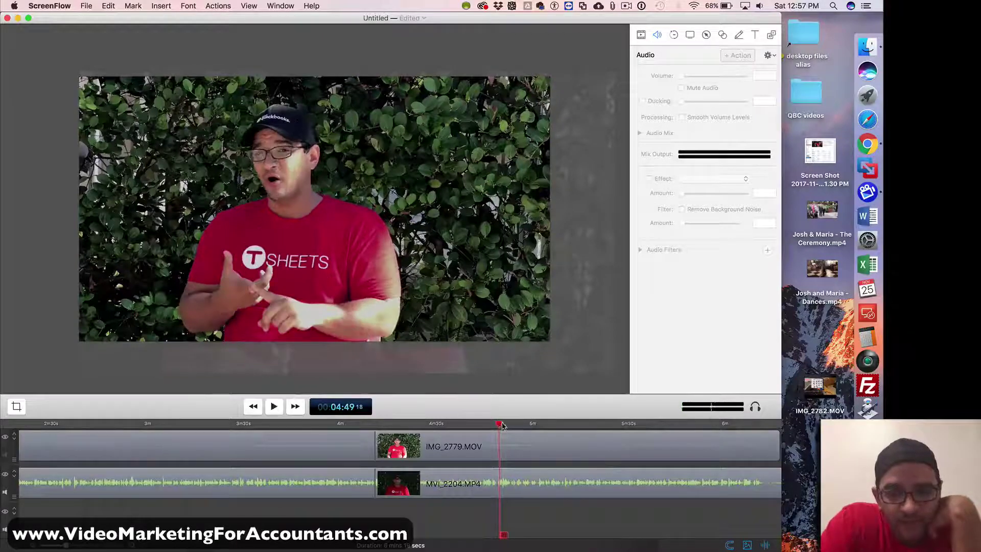
drag(501, 425, 498, 426)
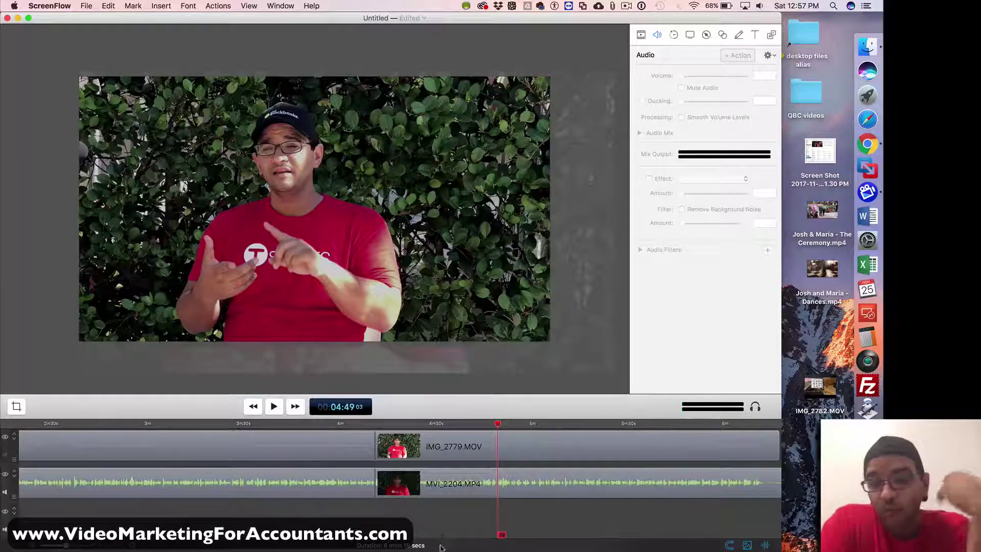
click(443, 435)
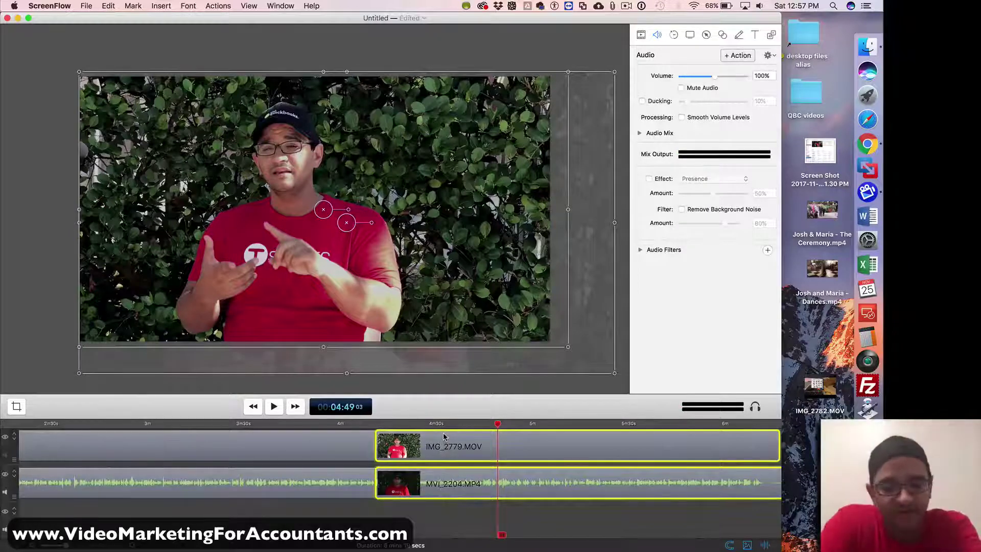
key(t)
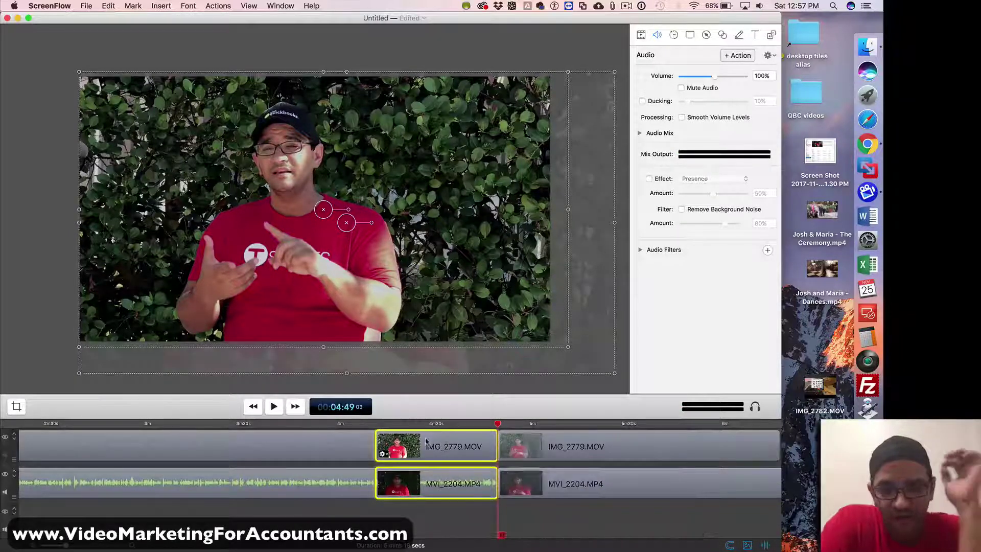
Delete the IMG_2779.MOV segment between the 4:10 join and the 4:49 split, leaving MVI_2204.MP4 in place beneath it.
click(430, 463)
click(430, 459)
key(Delete)
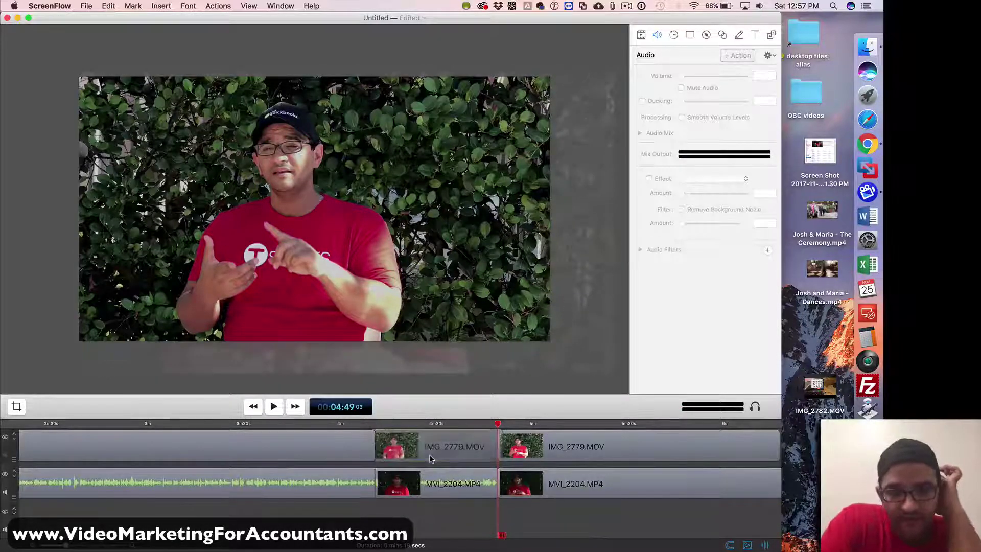
Add a starting transition to the IMG_2779.MOV segment after the gap and an ending transition to the one before it.
right_click(530, 449)
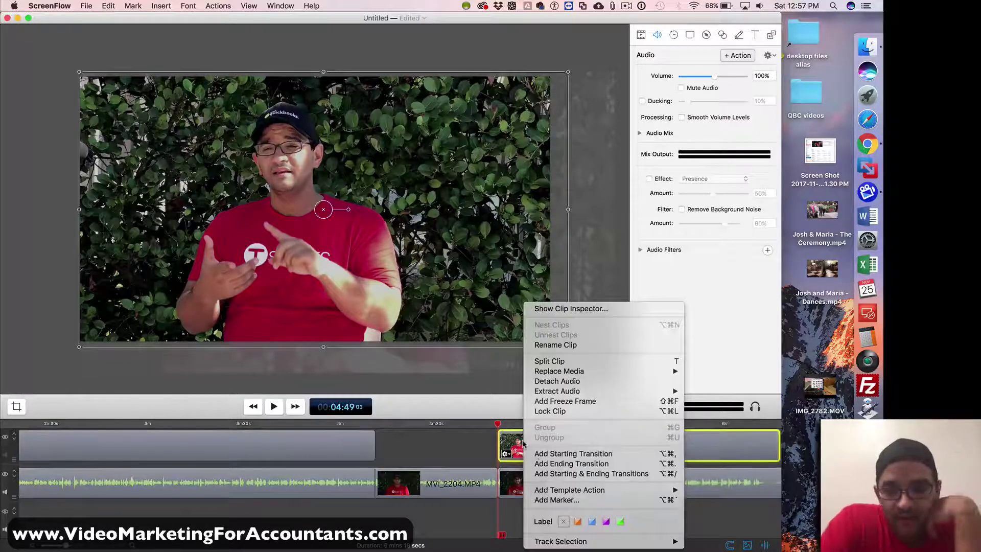
click(551, 459)
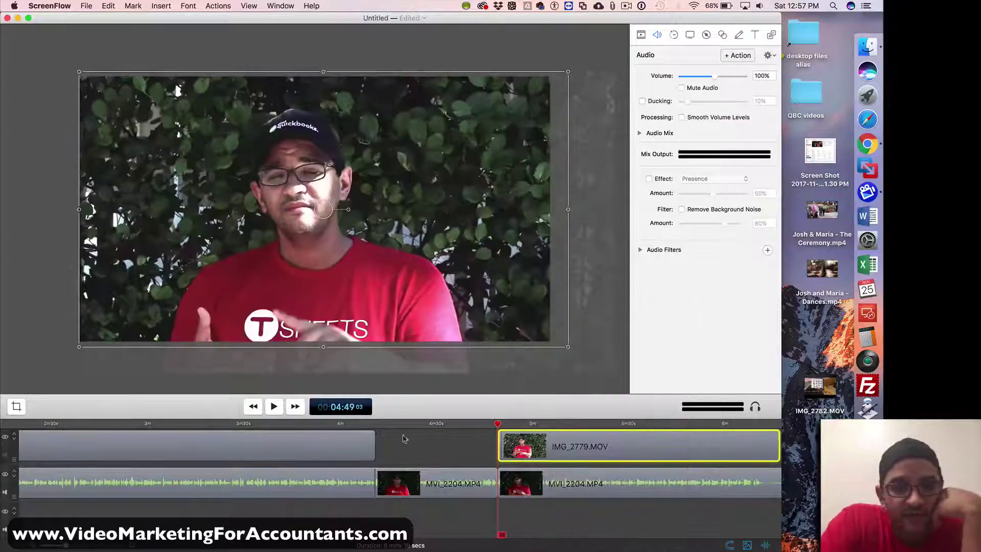
double_click(361, 442)
right_click(360, 443)
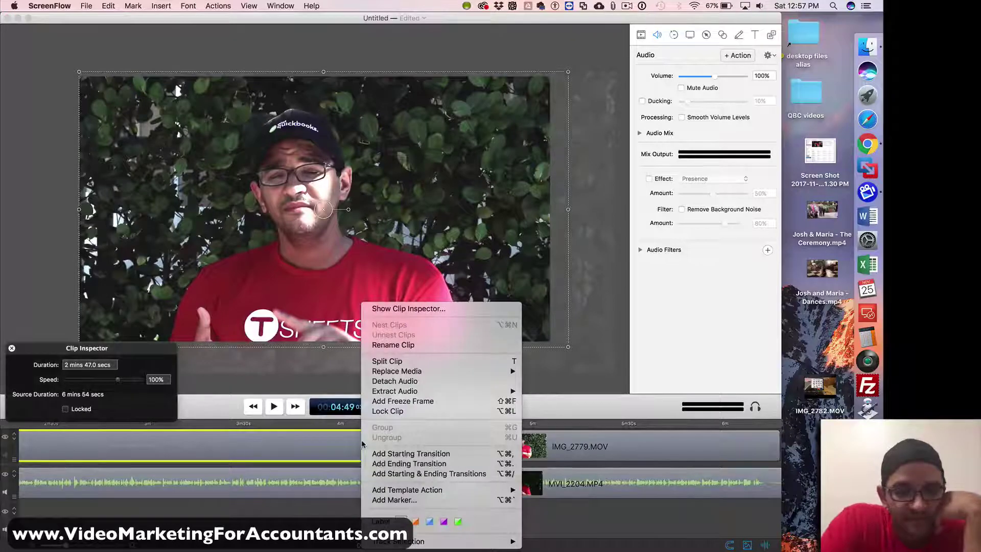
click(389, 464)
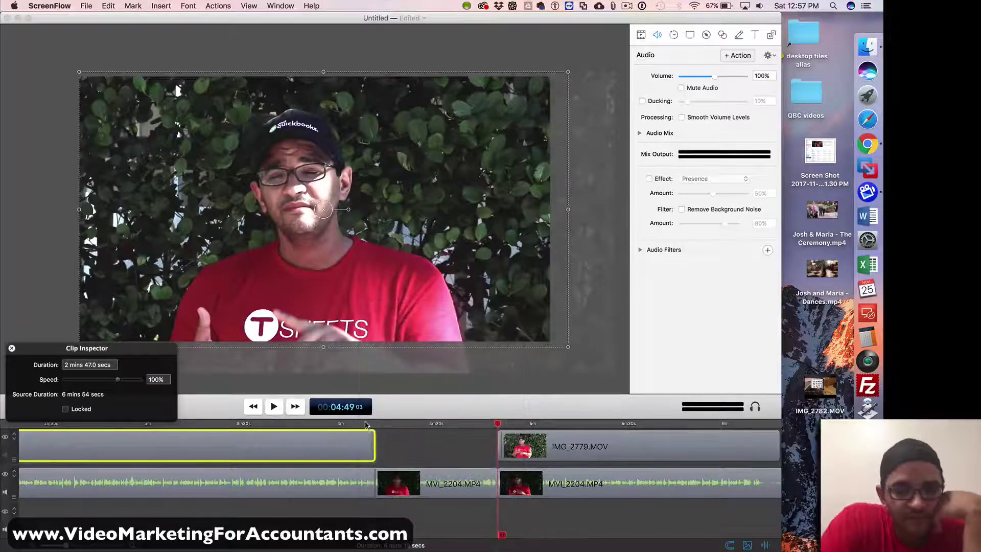
Play from about 4 minutes 5 seconds and closely examine the switch from IMG_2779.MOV to MVI_2204.MP4 near 4 minutes 10 seconds.
click(366, 424)
click(273, 406)
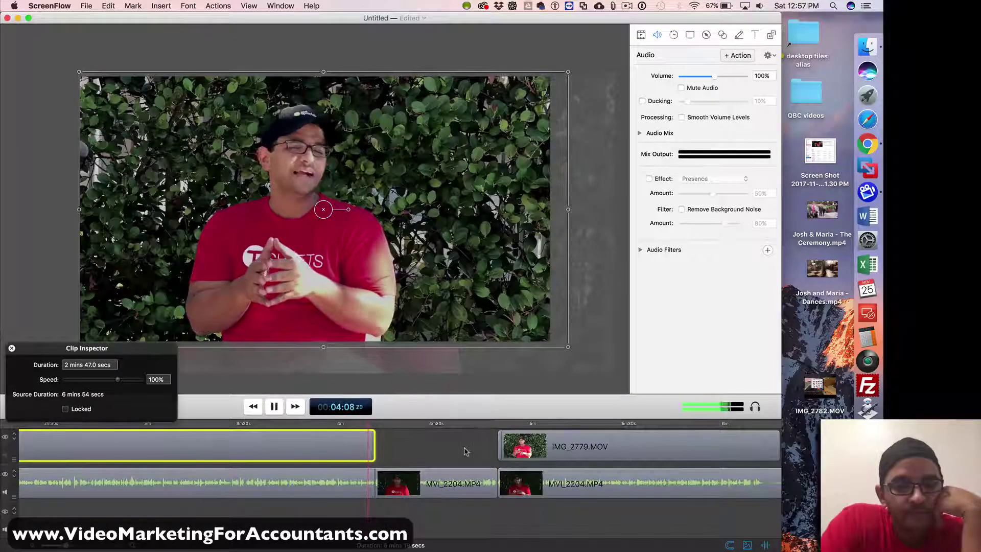
key(XF86AudioRaiseVolume)
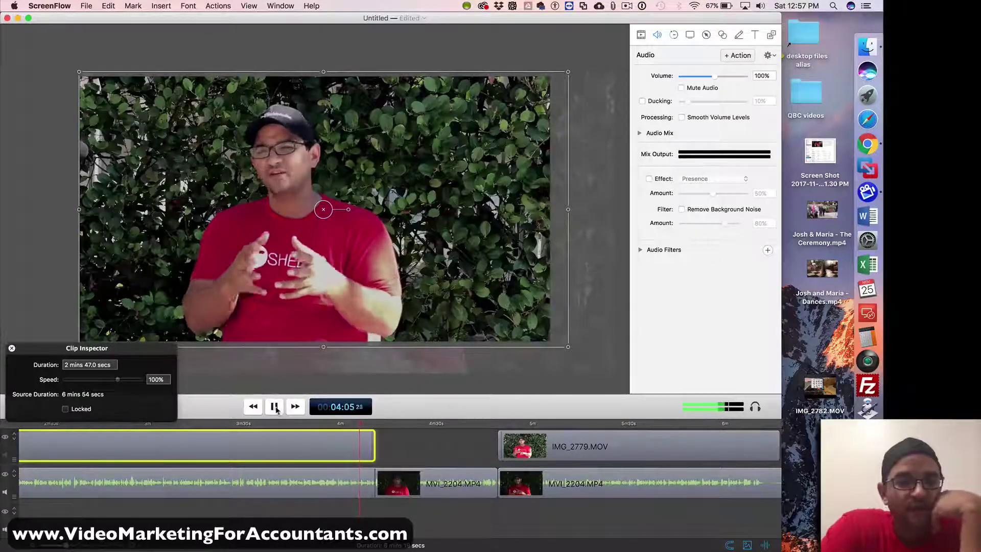
click(274, 406)
key(super+equal)
key(super+equal)
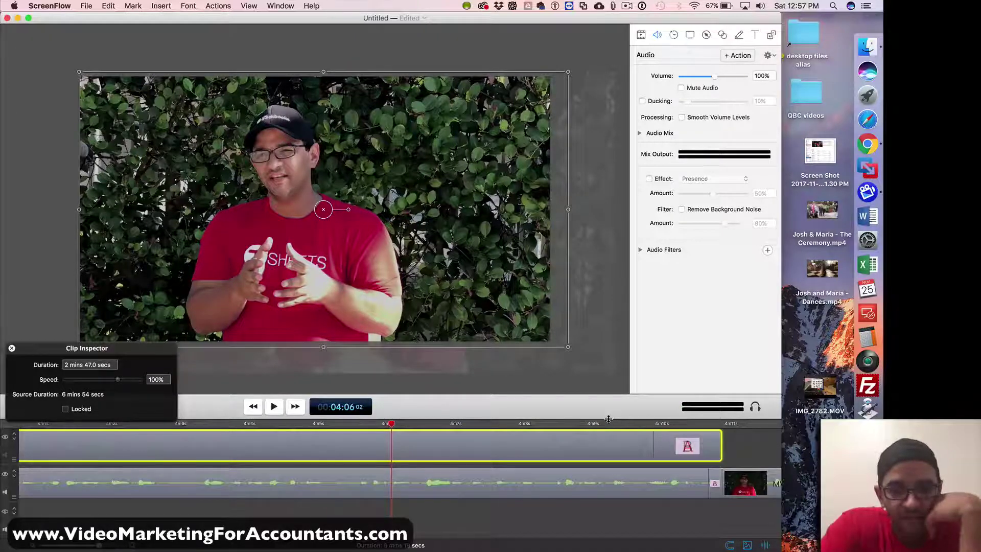
click(621, 425)
click(280, 408)
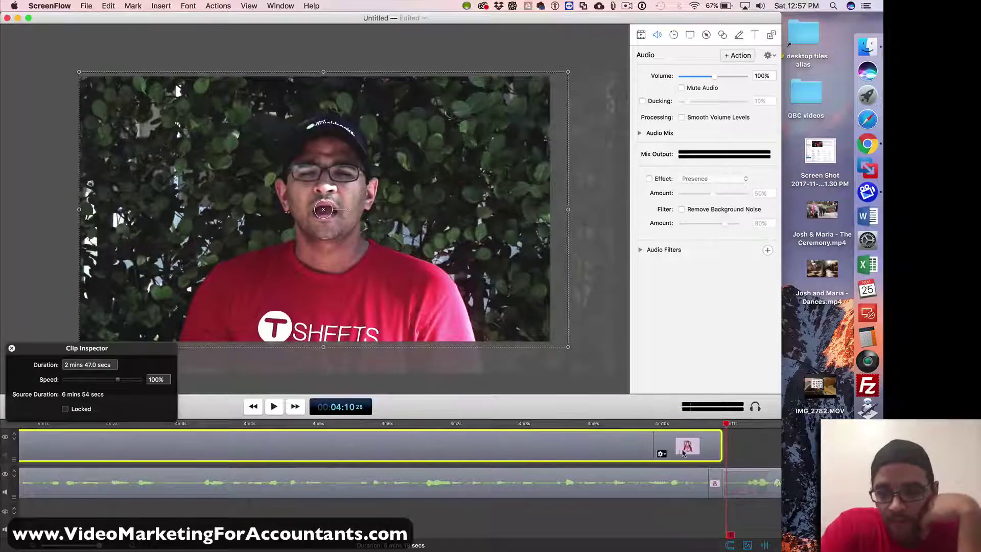
Shorten the ending transition on IMG_2779.MOV and move the middle MVI_2204.MP4 segment slightly earlier so both transitions align, and close the Clip Inspector.
drag(653, 442, 705, 445)
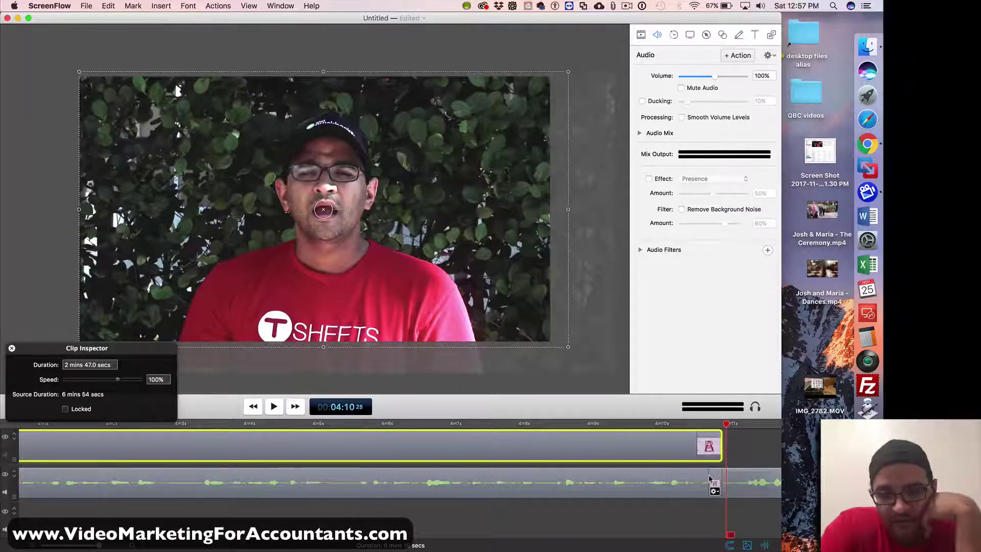
click(710, 479)
mouse_move(736, 478)
mouse_down()
mouse_move(711, 478)
mouse_move(732, 479)
mouse_up()
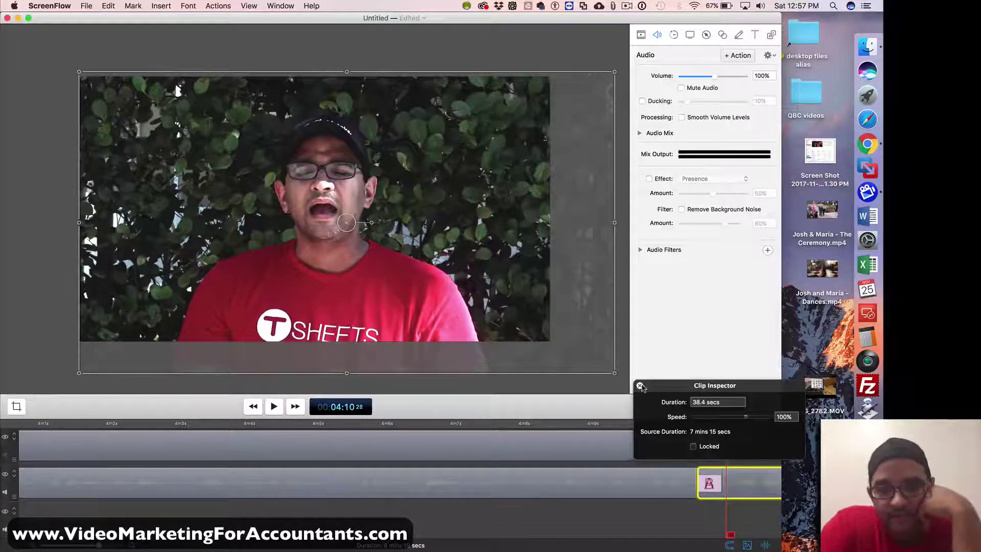
click(640, 385)
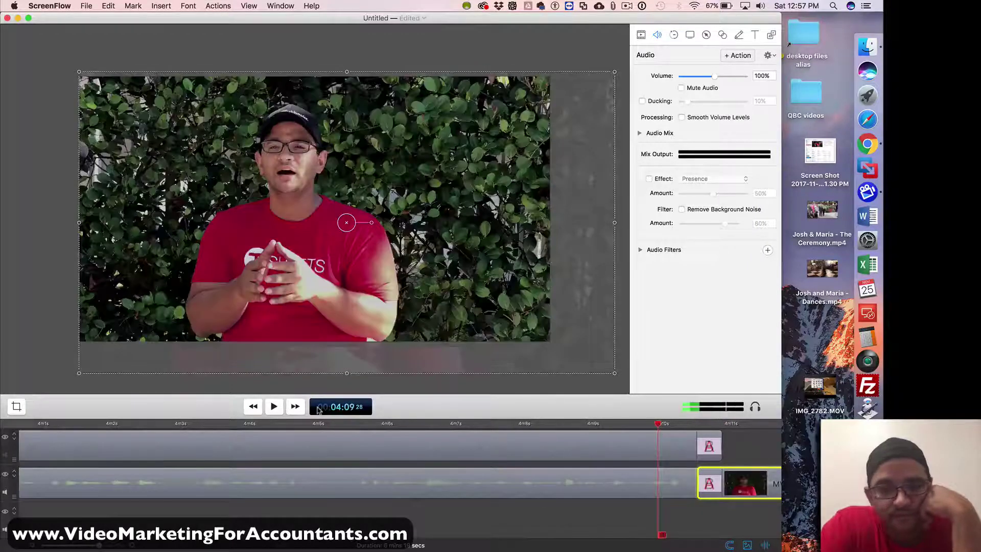
Play from about 4 minutes 9 seconds to check the aligned transitions at the switch to the close-up shot.
click(274, 406)
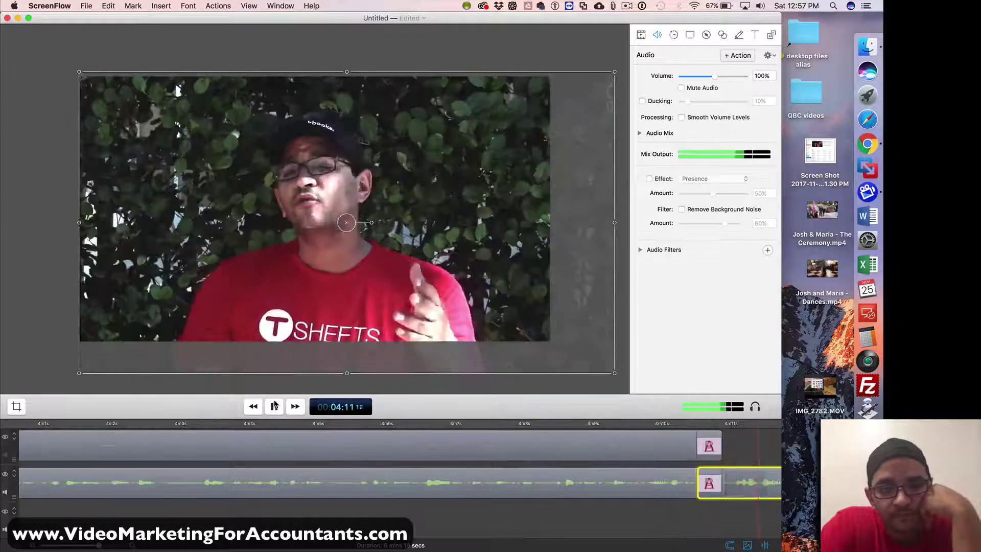
key(super+minus)
key(super+minus)
key(super+minus)
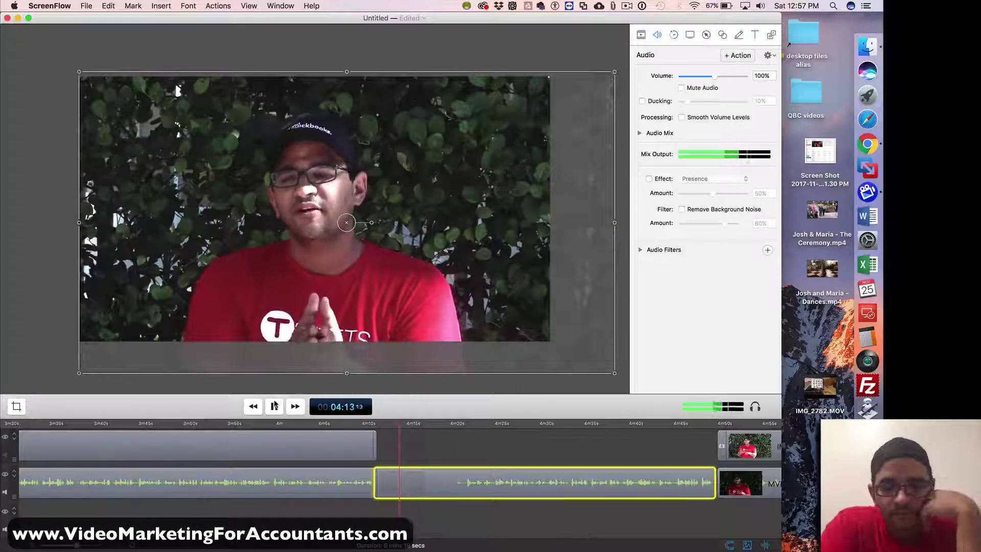
key(super+plus)
key(super+plus)
key(super+plus)
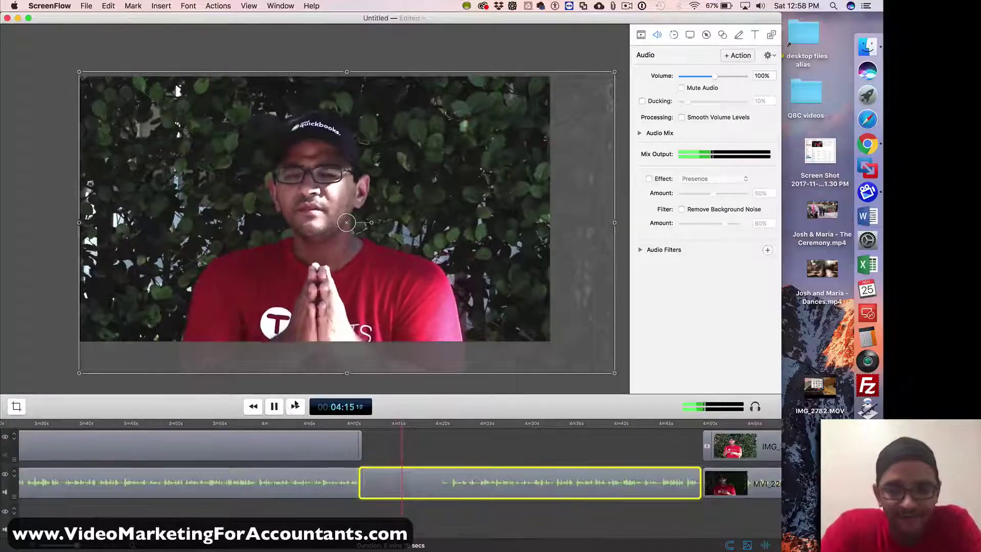
Move the last IMG_2779.MOV and MVI_2204.MP4 segments back together to close the small gap near 4 minutes 49 seconds without overlapping.
click(677, 424)
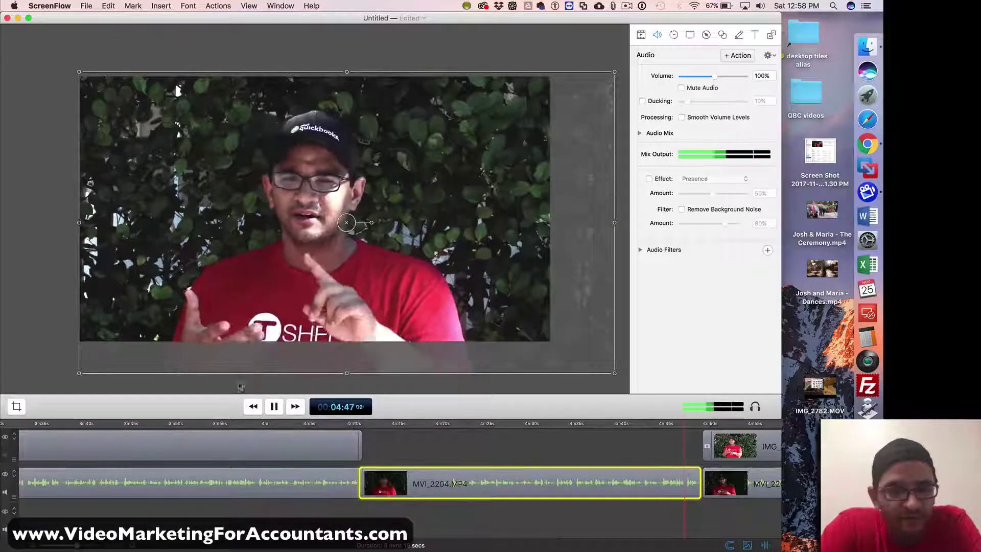
click(275, 407)
key(super+plus)
key(super+plus)
key(super+plus)
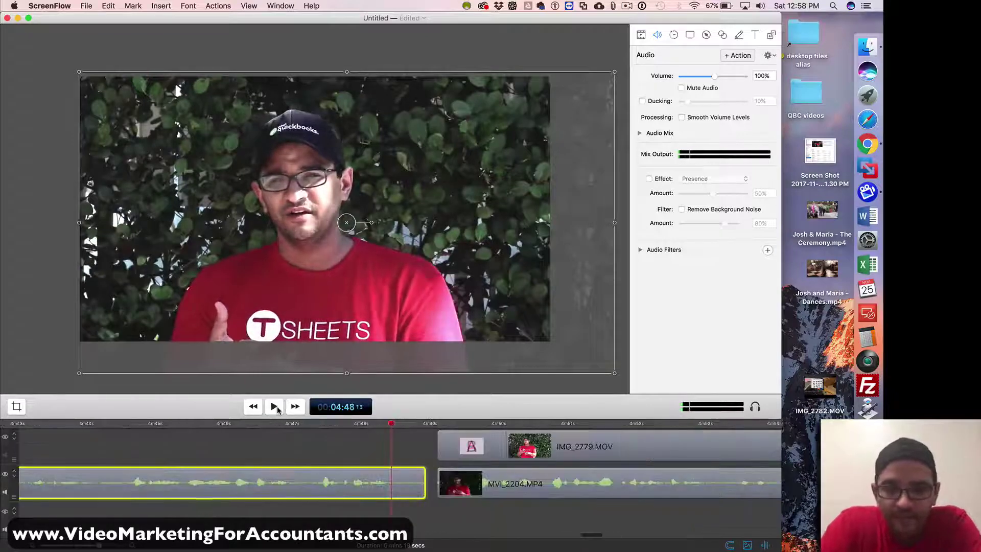
click(409, 513)
drag(496, 439, 426, 441)
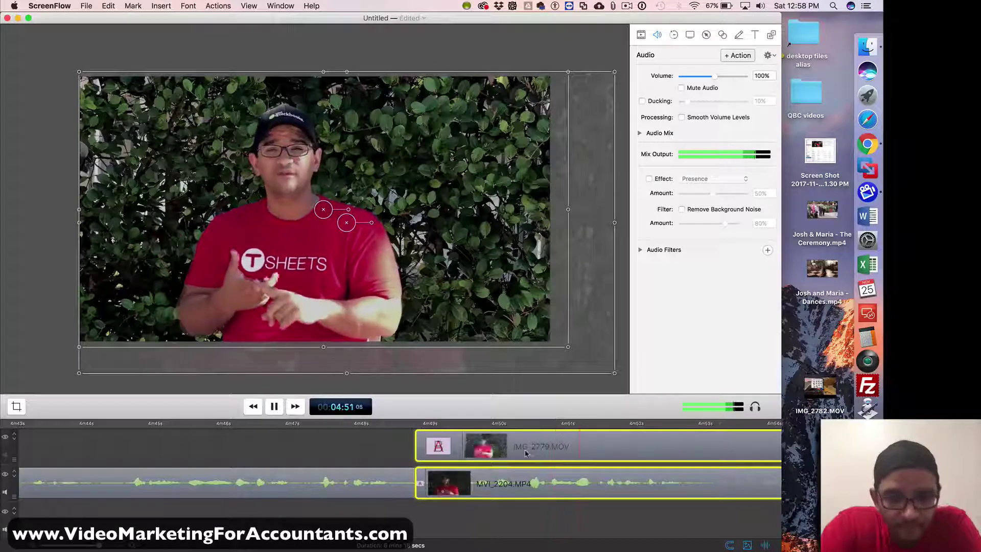
drag(524, 451, 534, 448)
Preview the switch back to the wide shot near 4 minutes 49 seconds and shorten the starting transition on IMG_2779.MOV.
click(413, 426)
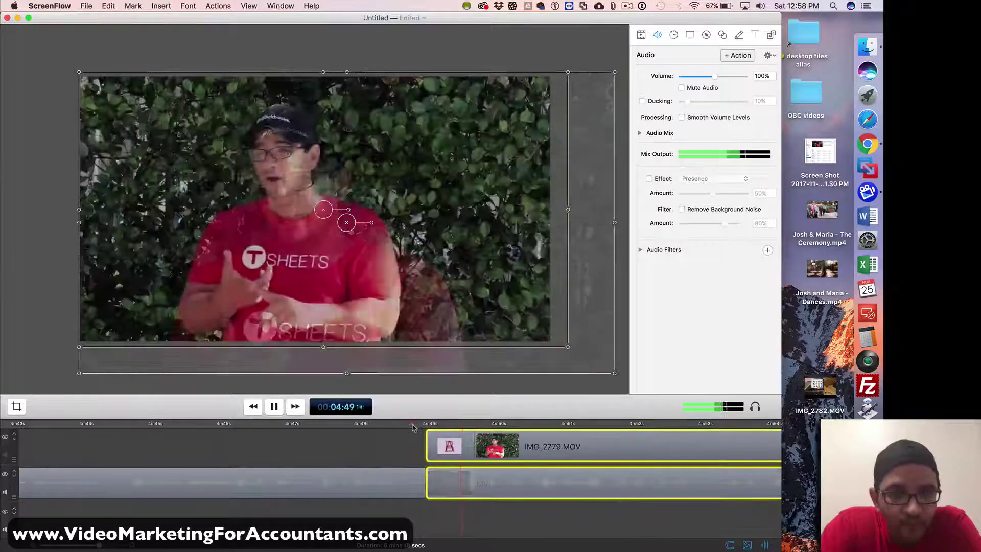
click(376, 444)
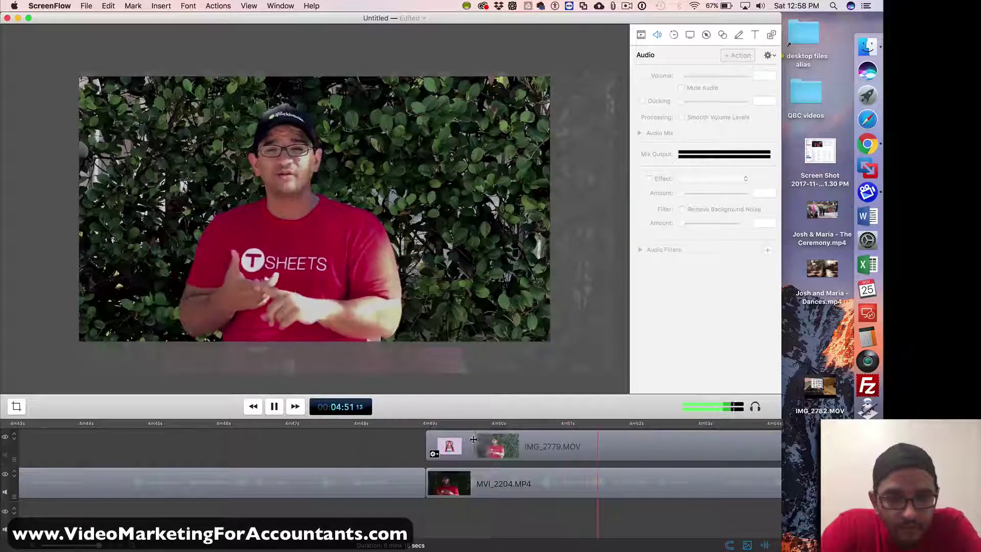
drag(473, 443, 438, 439)
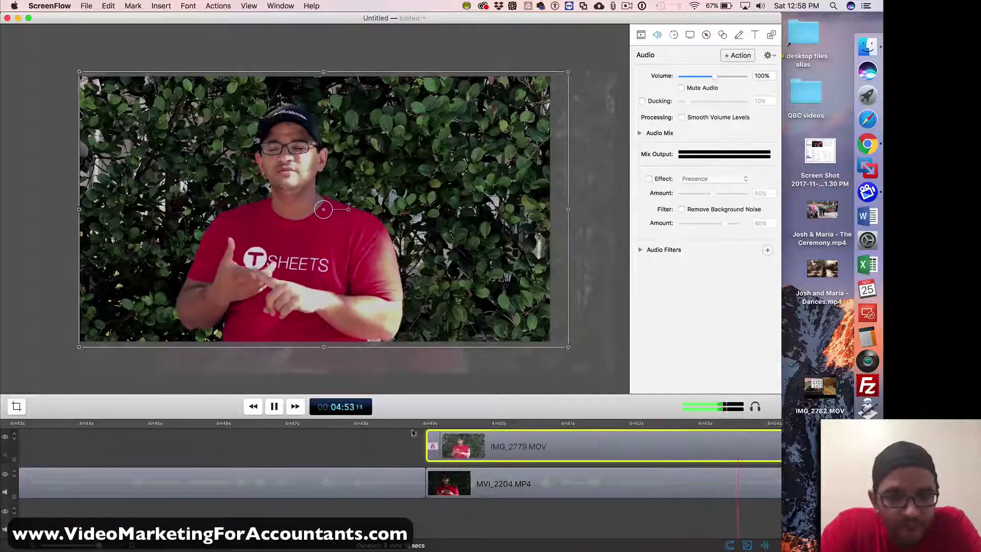
Play across the shortened transition near 4 minutes 49 seconds to check the switch back to the wide shot.
click(409, 423)
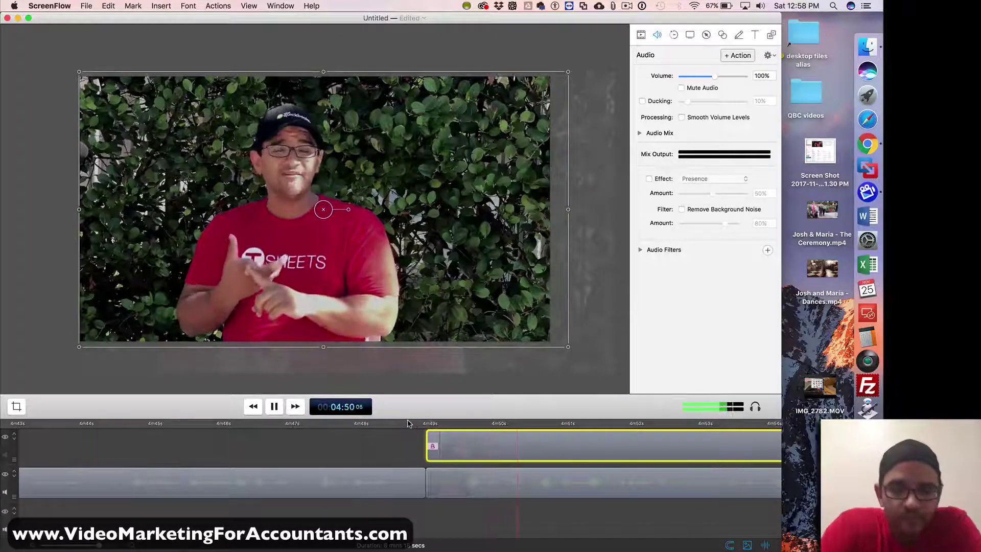
key(super+minus)
key(super+minus)
key(super+minus)
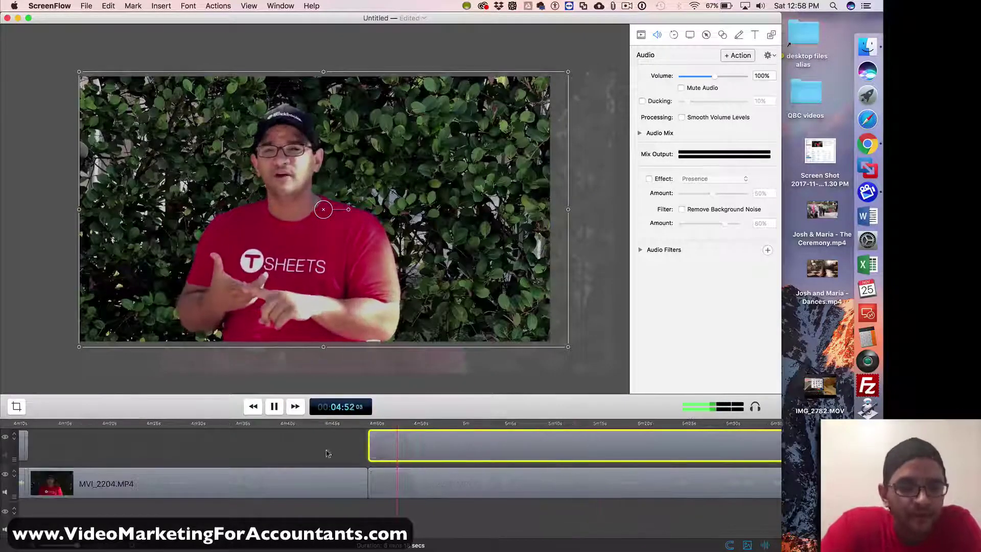
click(274, 407)
key(super+minus)
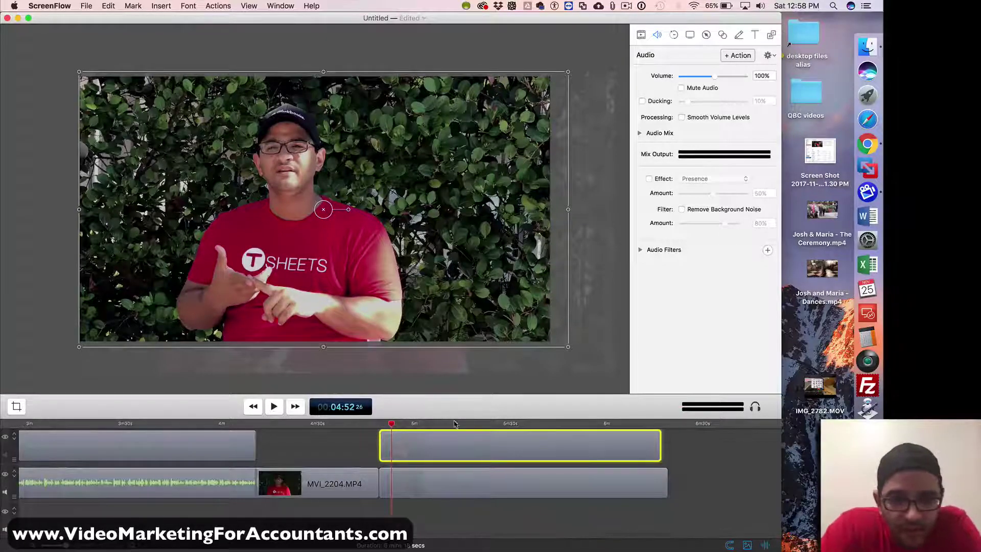
Compare the close-up shot around 4 minutes 31 seconds with the wide shot near 5 minutes 6 seconds and review the whole timeline.
drag(391, 425, 323, 427)
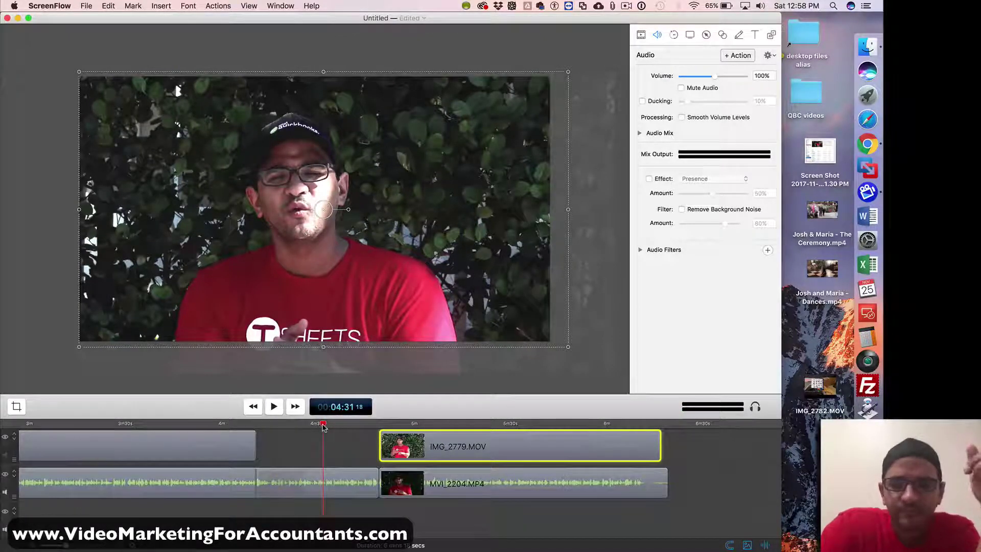
click(435, 424)
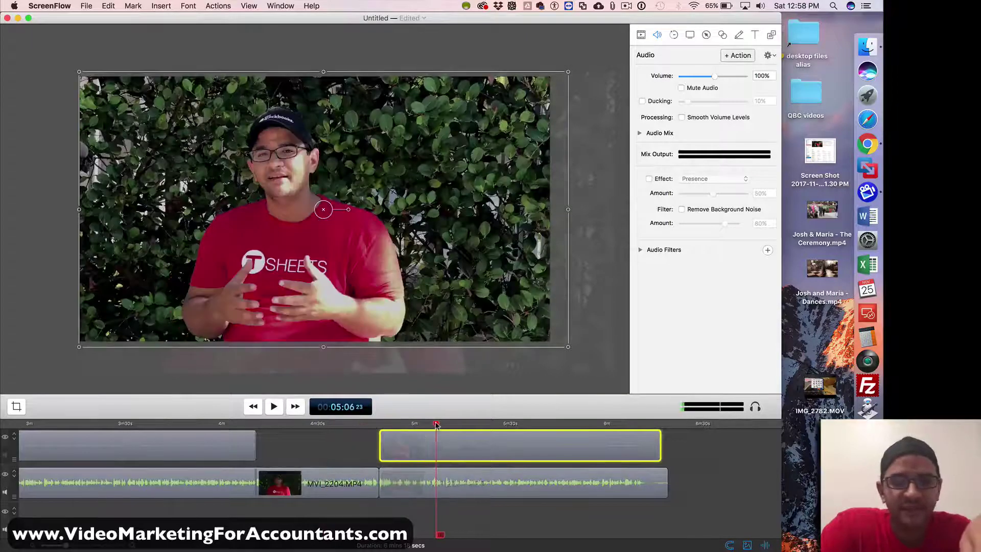
click(334, 424)
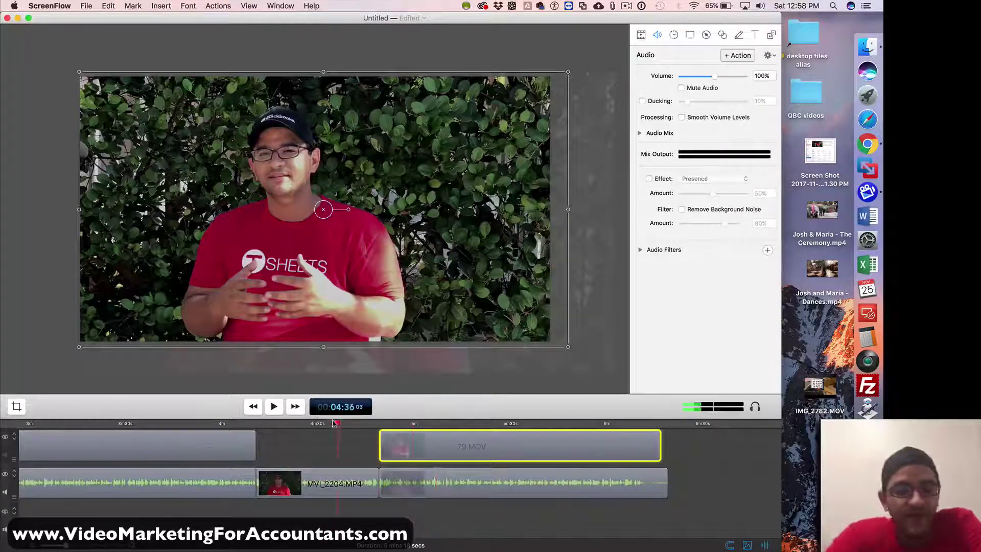
key(super+minus)
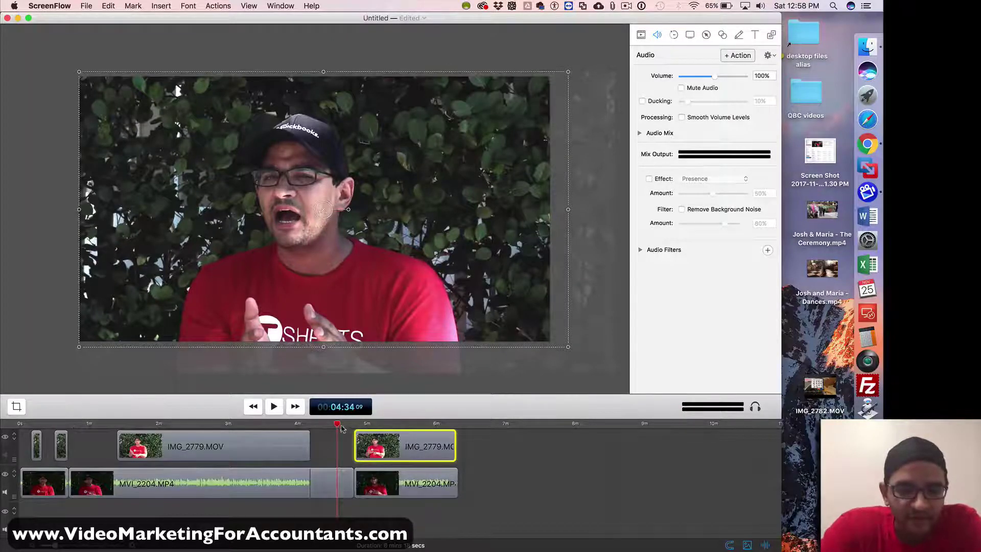
Enlarge and reposition the last IMG_2779.MOV segment for a tighter shot that fills the canvas, and preview the switch near 4 minutes 49 seconds.
drag(338, 424, 356, 424)
key(super+plus)
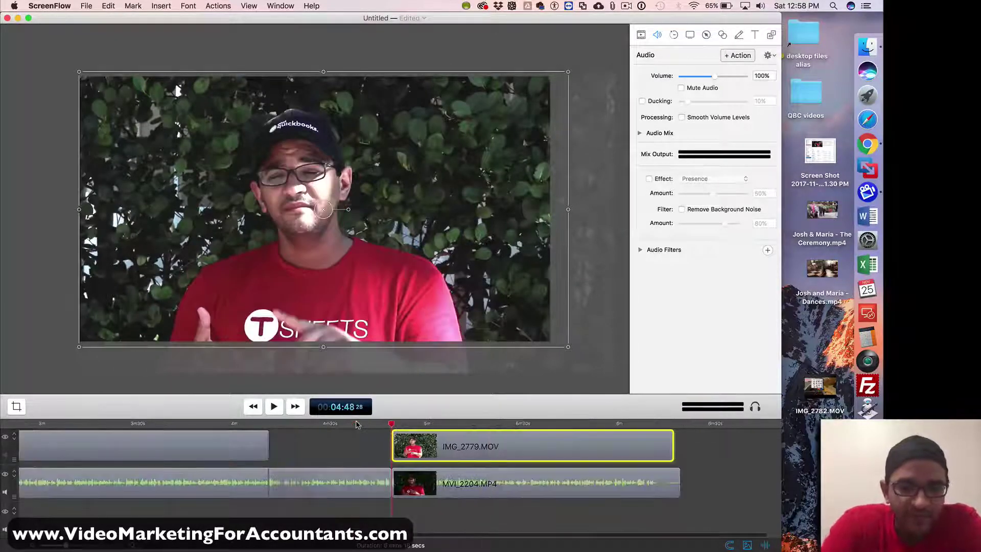
key(super+plus)
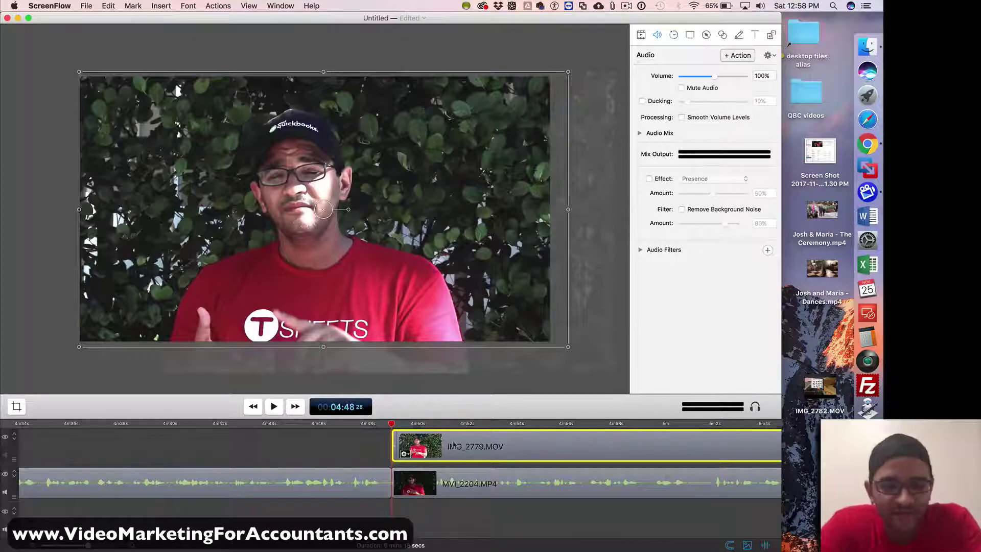
key(space)
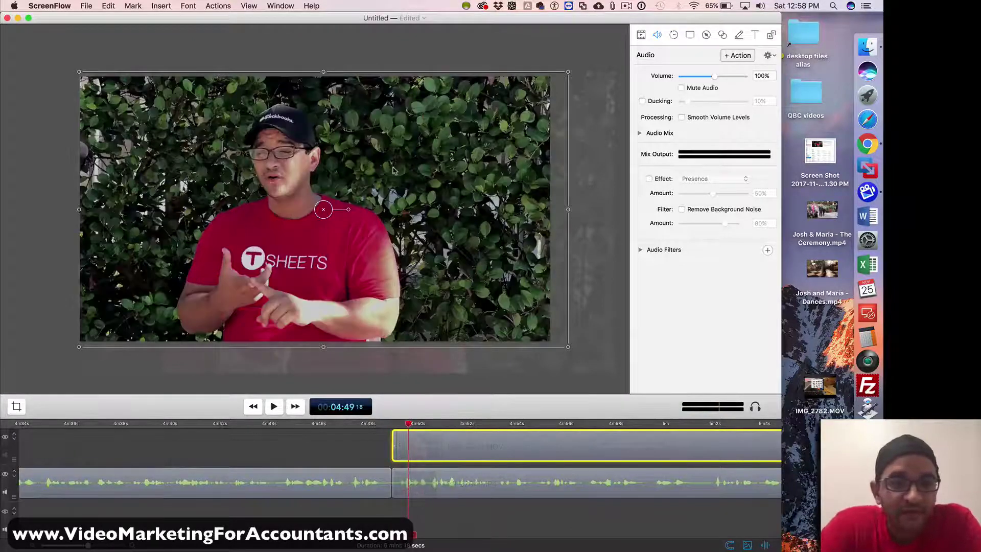
drag(393, 170, 370, 255)
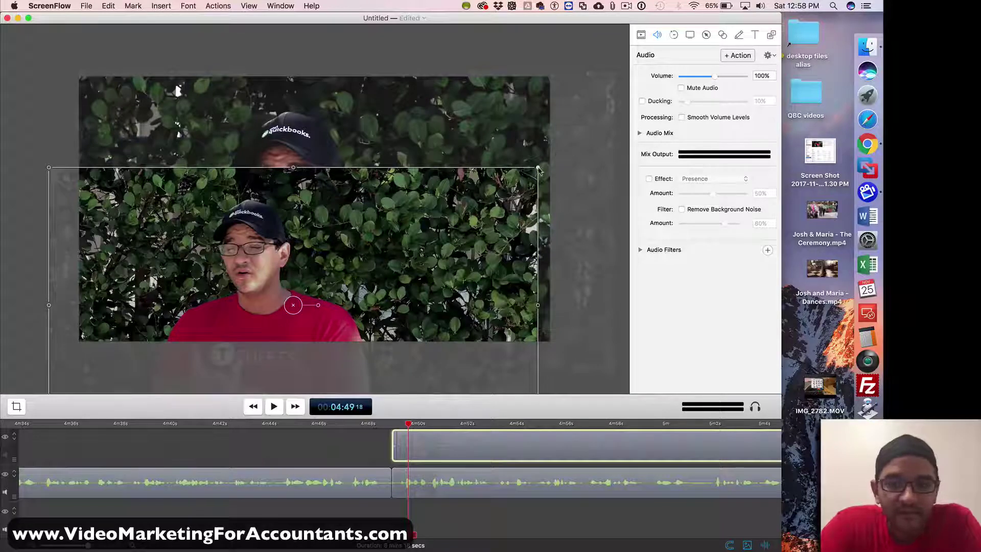
drag(539, 170, 673, 22)
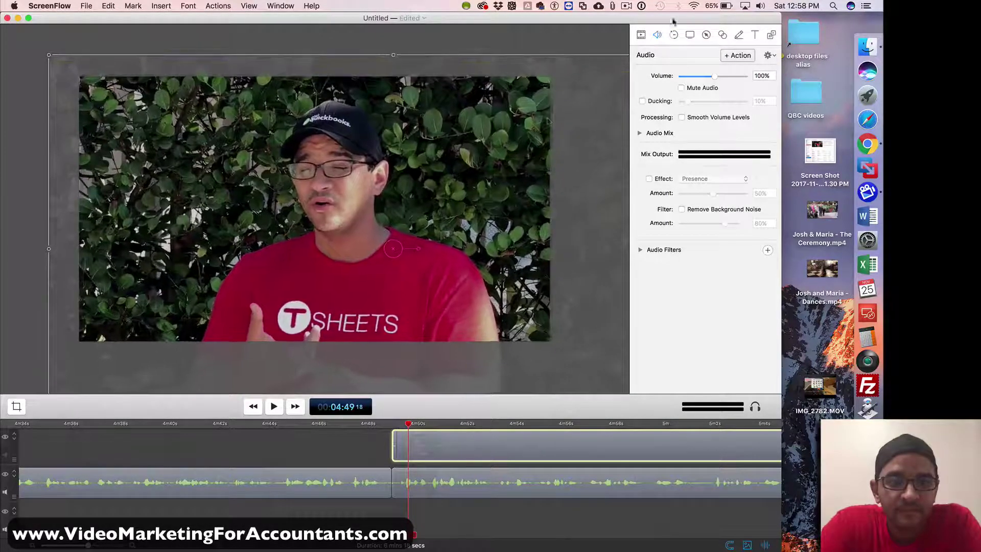
drag(456, 177, 487, 178)
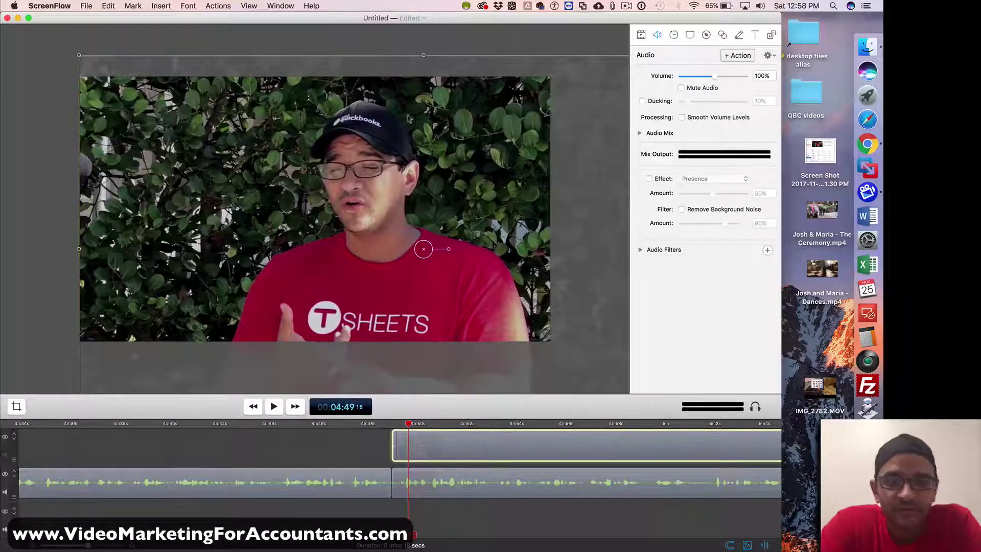
drag(79, 55, 62, 45)
drag(103, 106, 120, 125)
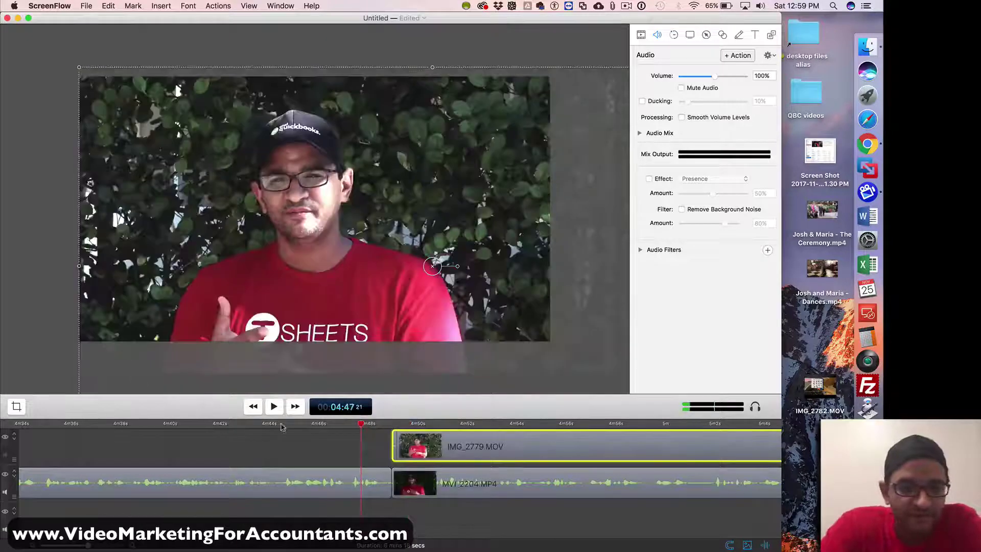
click(274, 406)
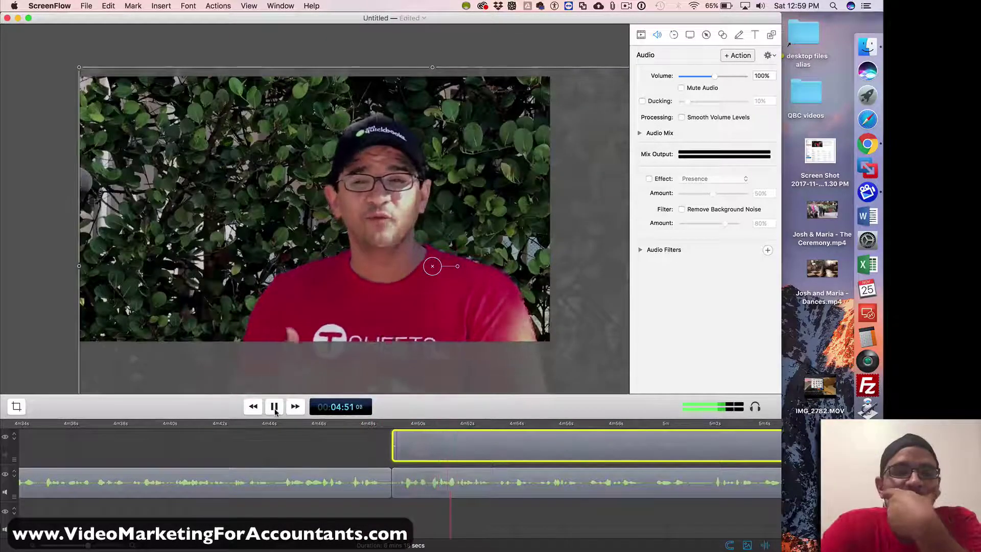
click(274, 406)
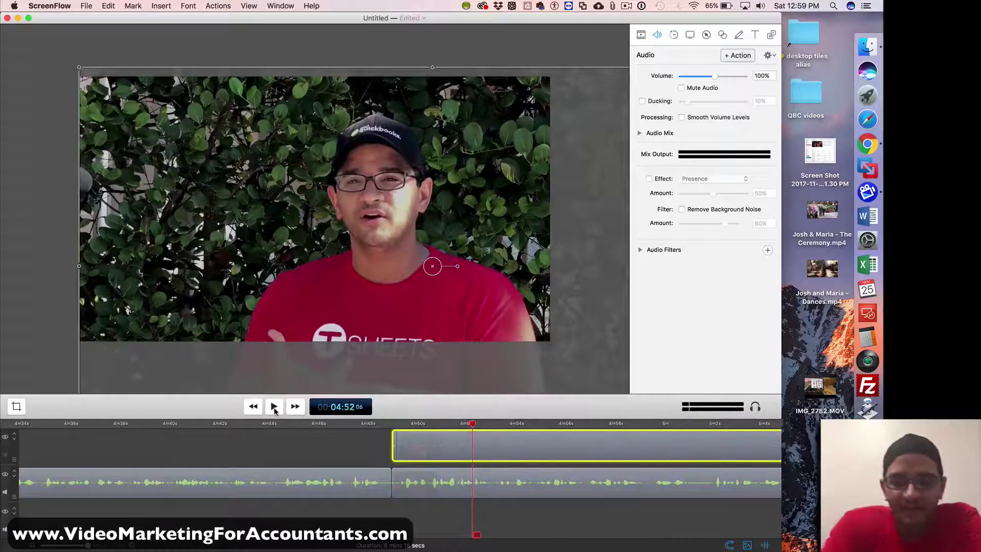
Find the pause near 5 minutes 9 seconds and split both the IMG_2779.MOV and MVI_2204.MP4 segments there.
key(super+minus)
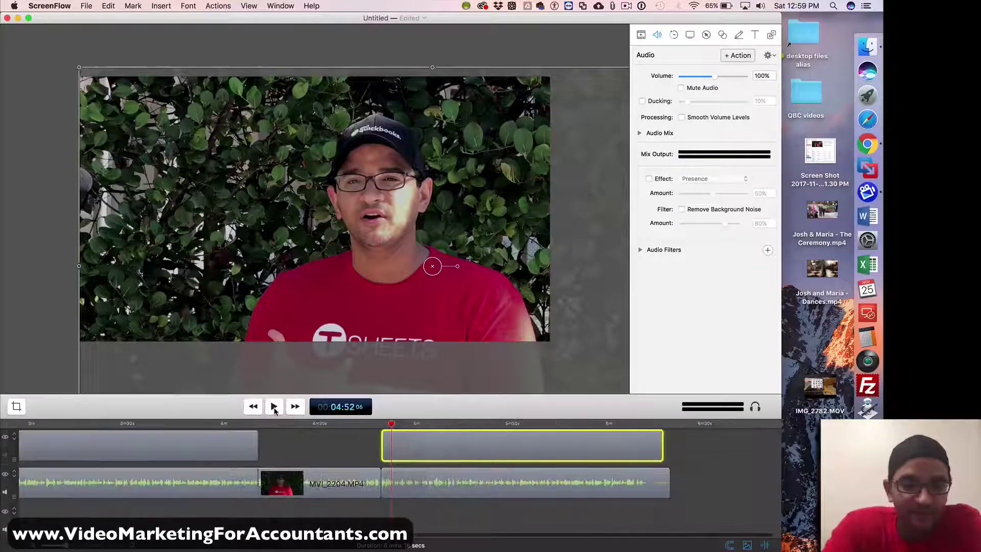
key(super+minus)
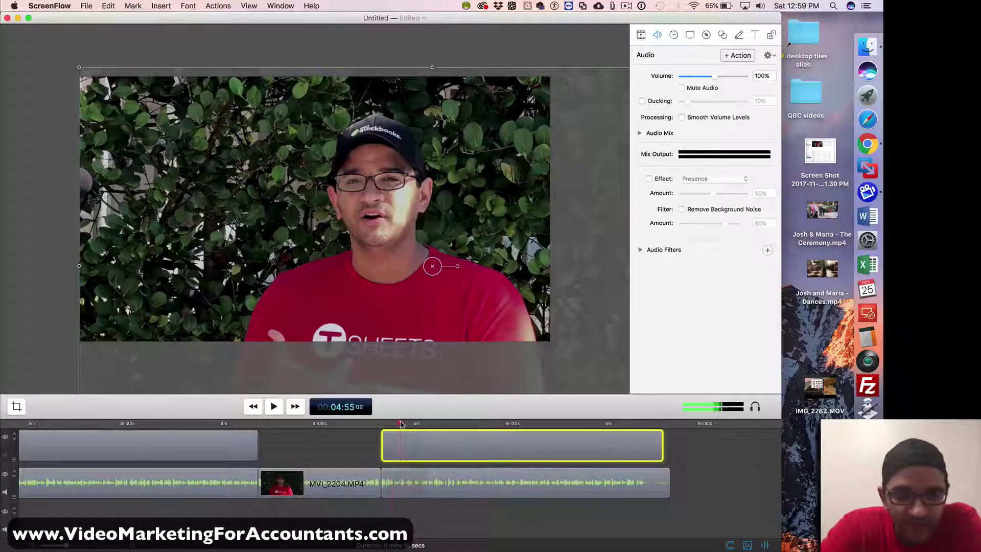
drag(401, 424, 443, 426)
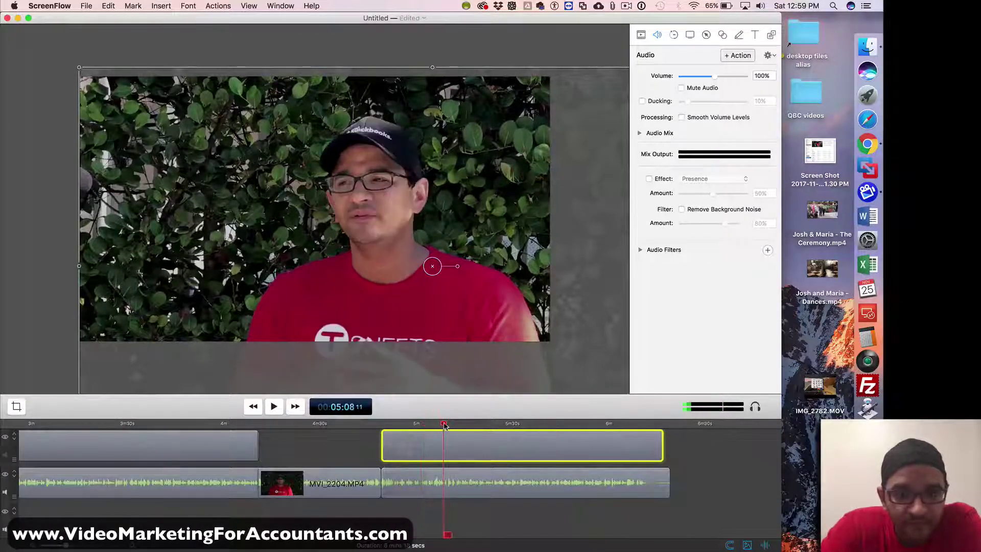
key(super+equal)
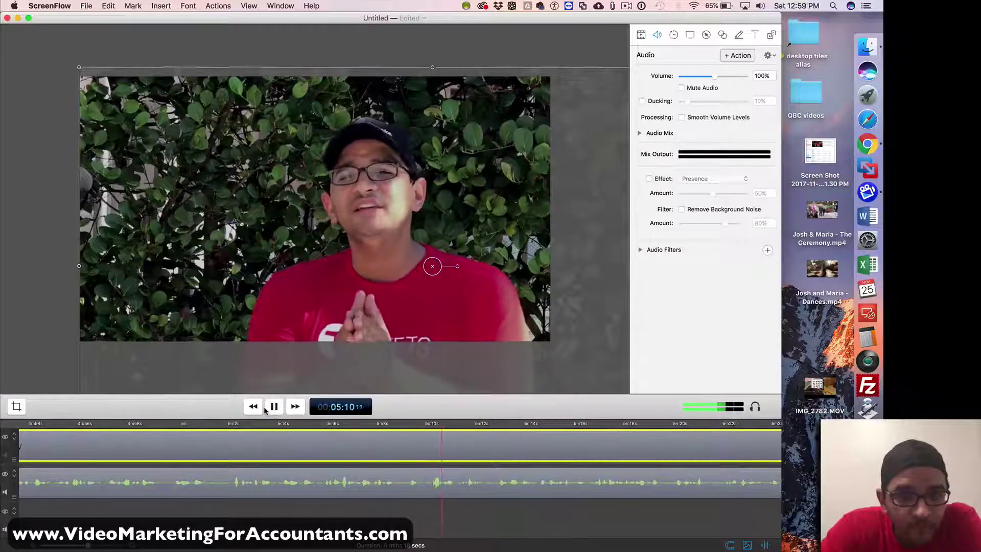
click(366, 424)
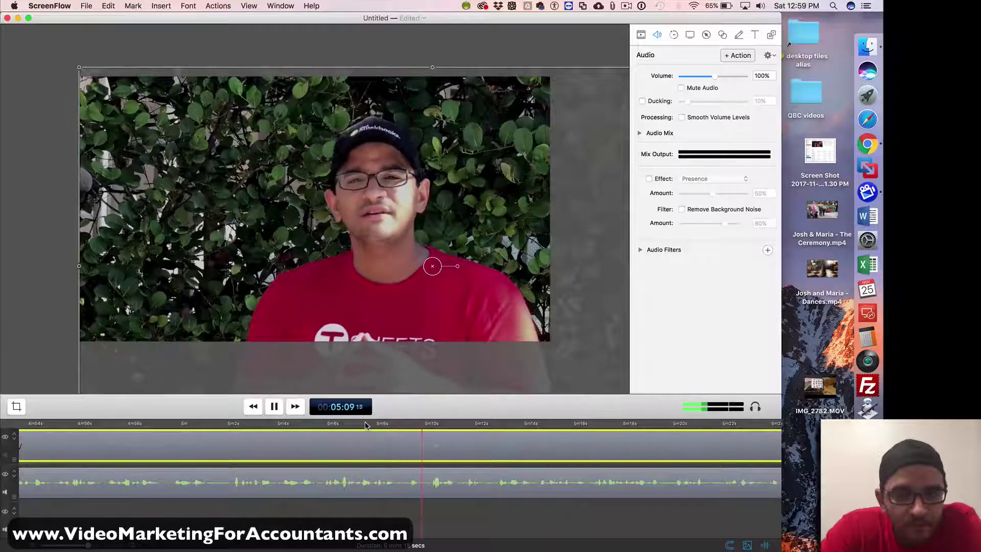
click(399, 425)
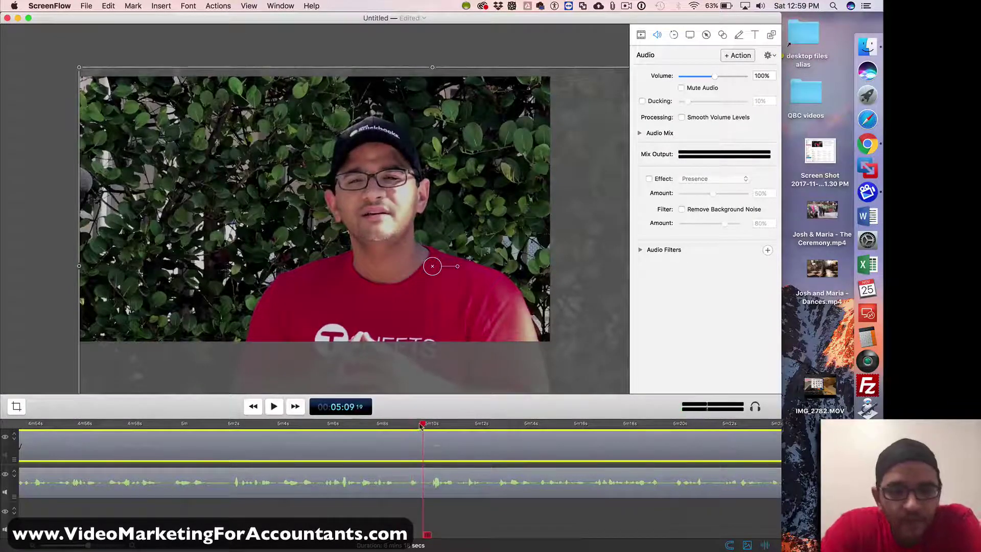
click(457, 453)
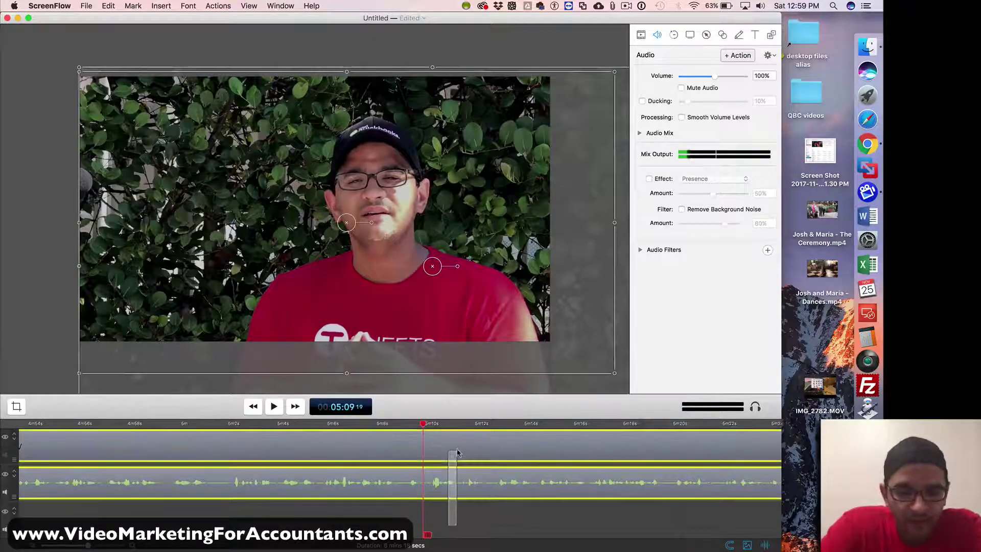
key(t)
Split both clips again near 5 minutes 21 seconds and delete the IMG_2779.MOV piece between the two cuts.
key(super+minus)
key(super+minus)
key(super+minus)
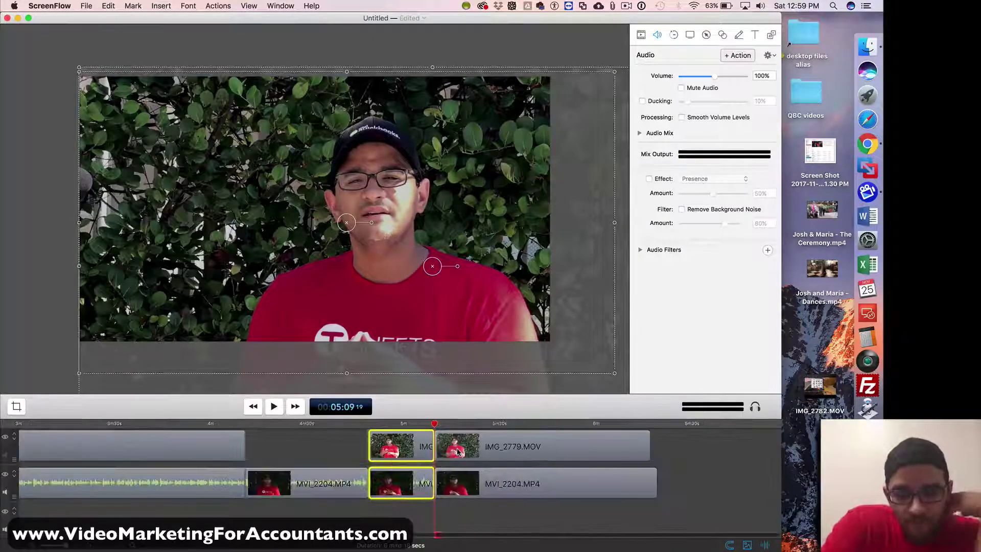
key(super+plus)
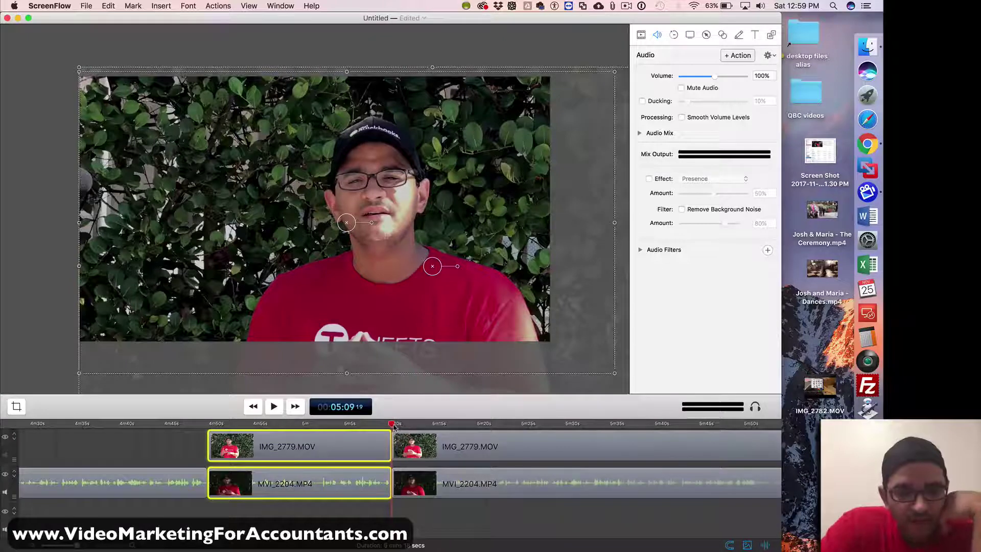
drag(393, 426, 472, 425)
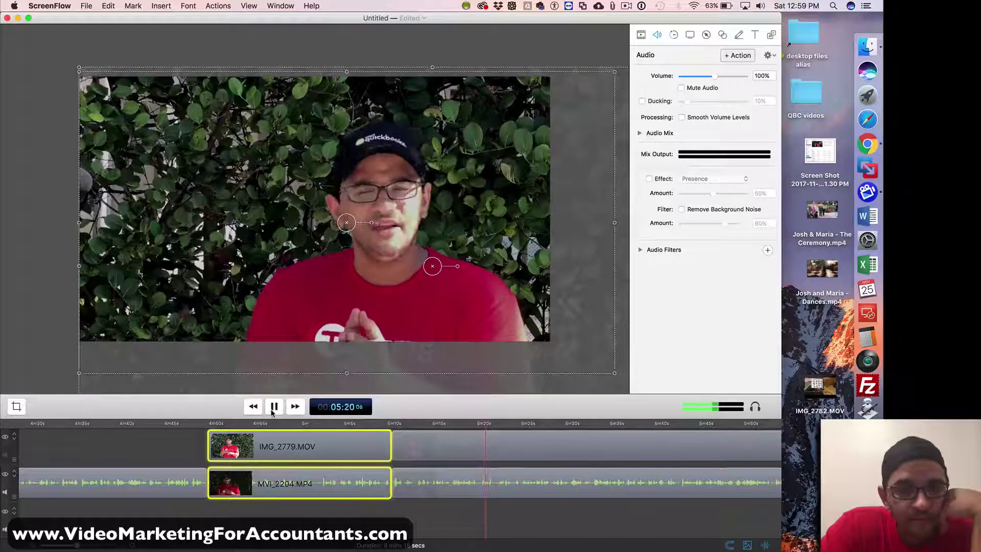
click(466, 427)
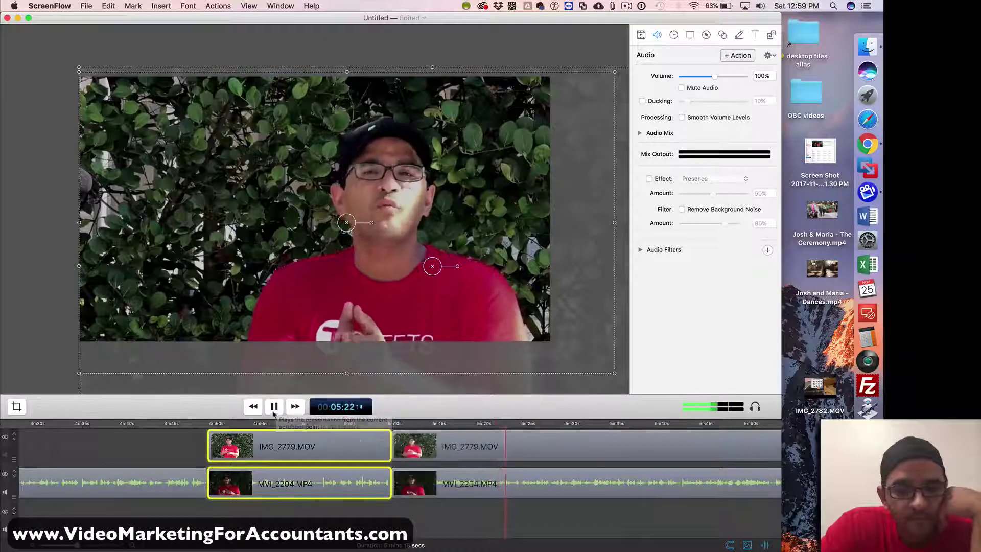
key(space)
drag(502, 426, 496, 426)
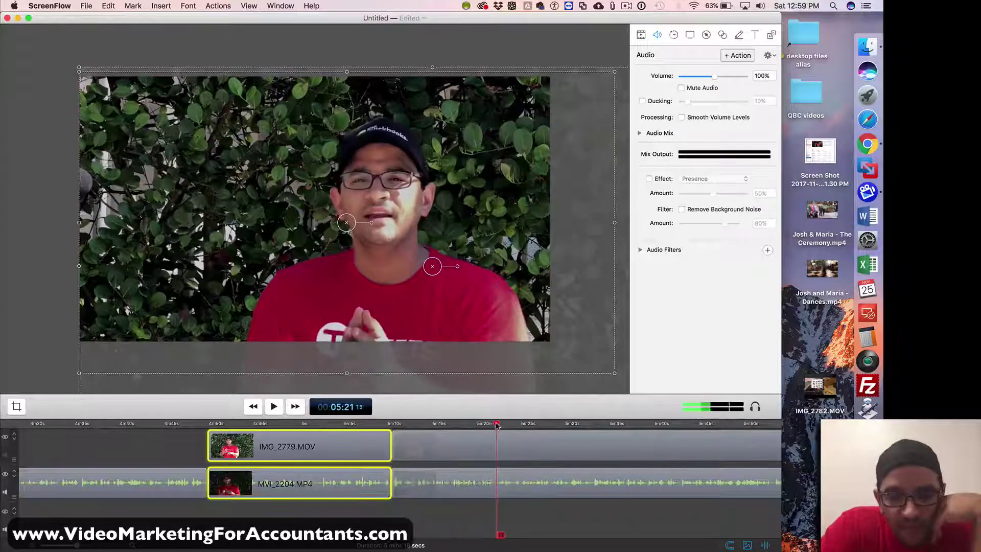
click(443, 440)
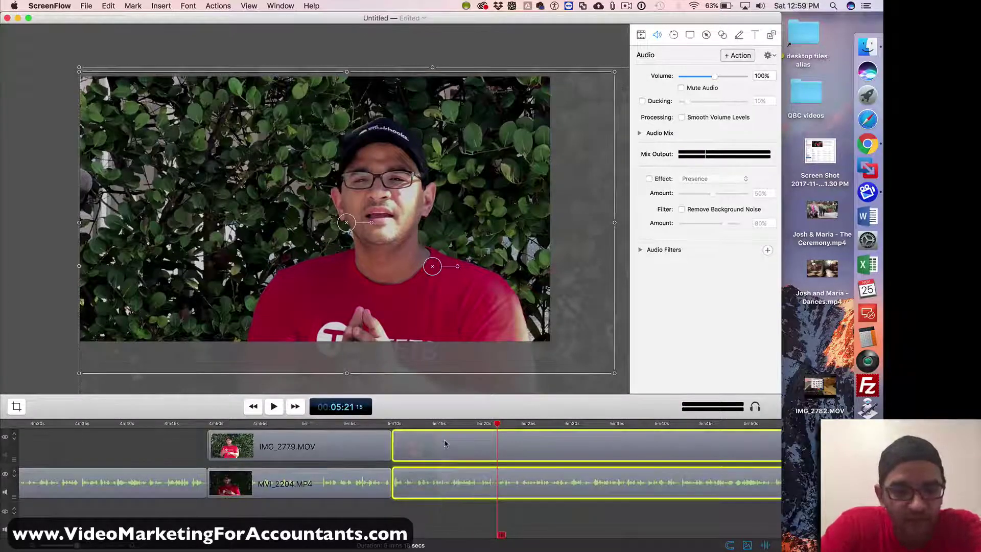
key(t)
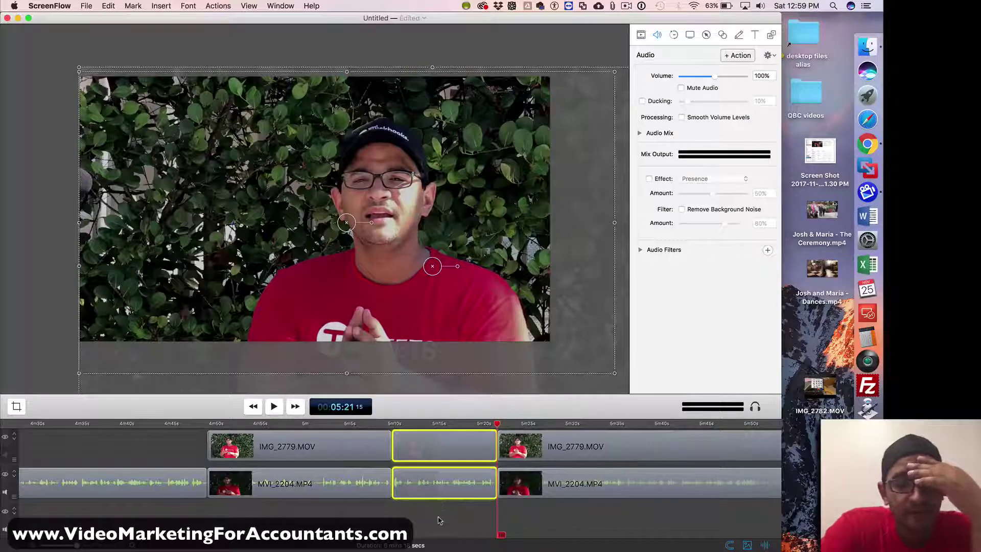
click(443, 431)
key(Delete)
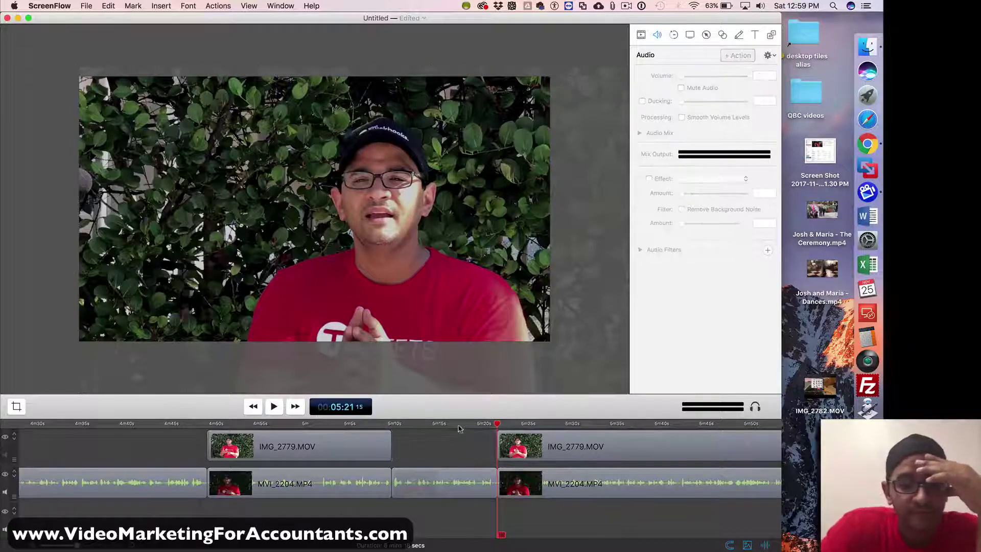
Scale down the MVI_2204.MP4 segment between 5 minutes 9 and 5 minutes 21 seconds and shift the speaker toward the canvas's left side.
click(453, 424)
click(456, 271)
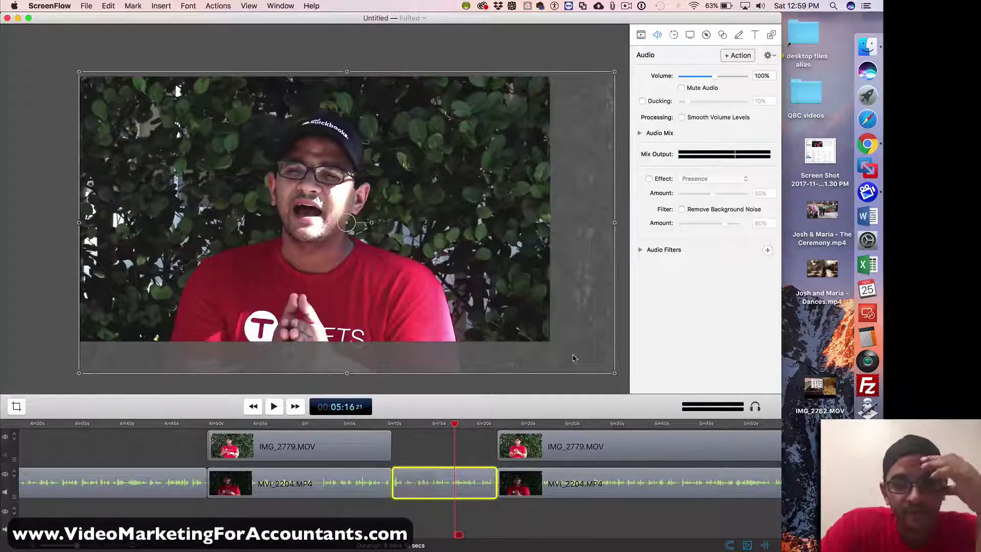
drag(610, 377, 552, 347)
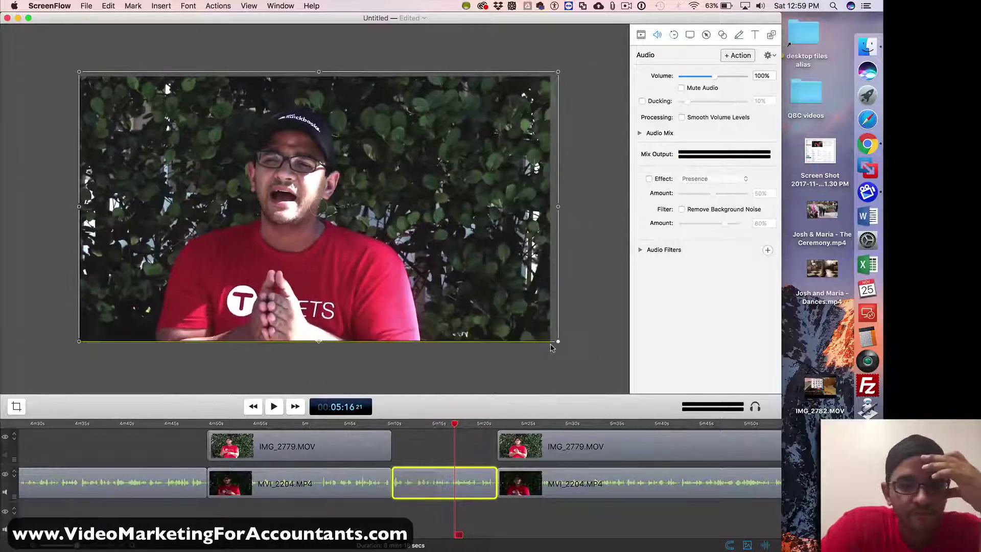
drag(514, 309, 442, 289)
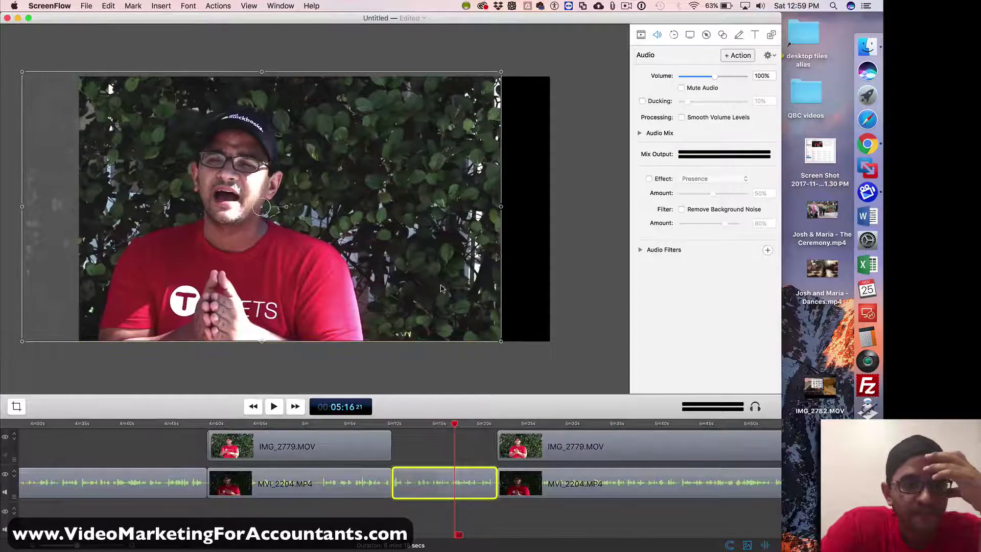
Enlarge the selected MVI_2204.MP4 segment proportionally until its picture reaches the canvas's right edge, and deselect it.
drag(517, 353, 548, 369)
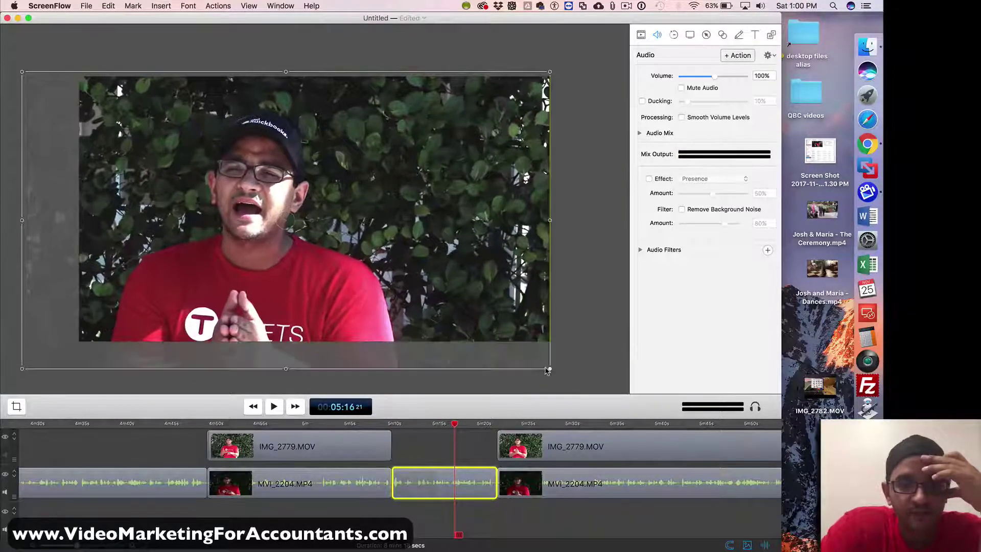
drag(495, 257, 489, 255)
click(471, 386)
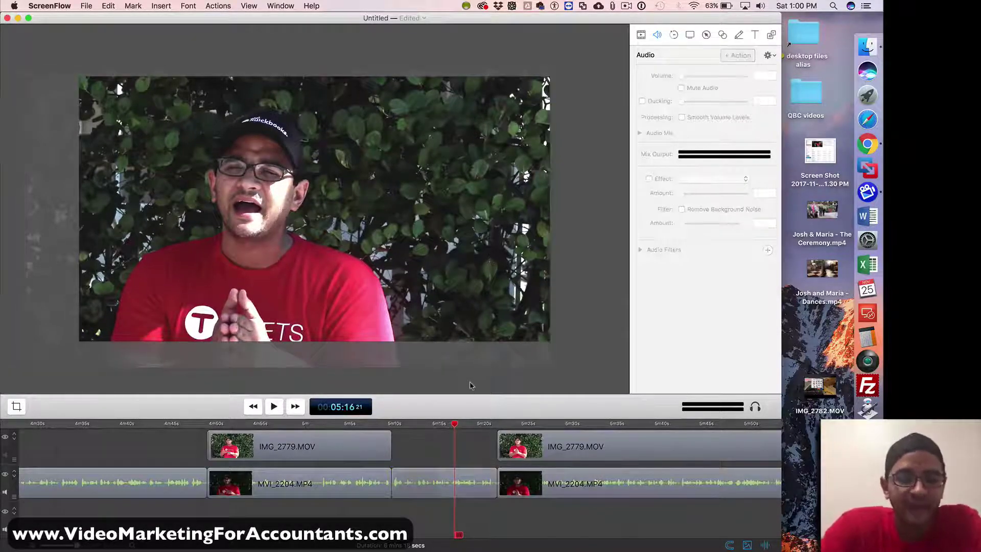
Play back the camera changes around 4:49, 5:10 and 5:22 to check the cuts.
click(173, 423)
click(274, 406)
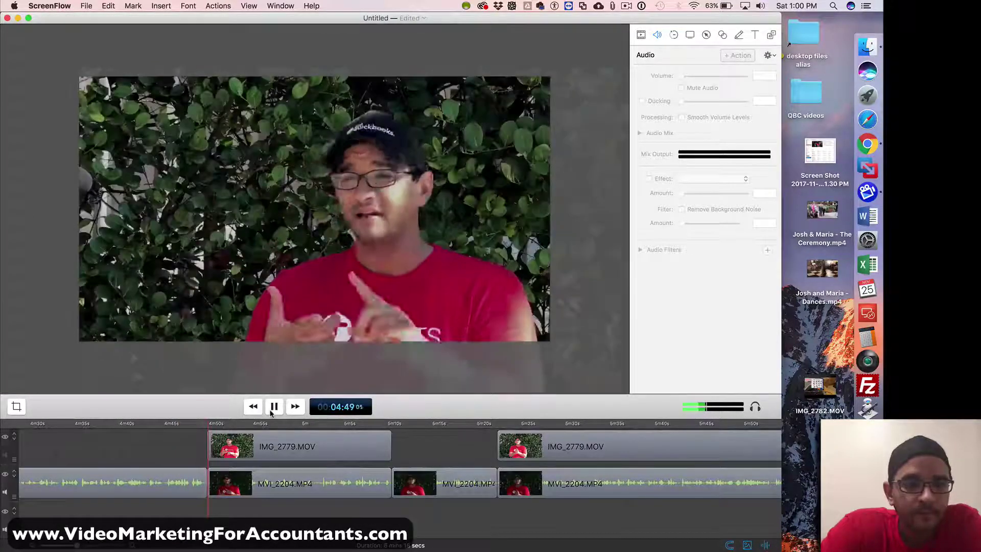
click(383, 423)
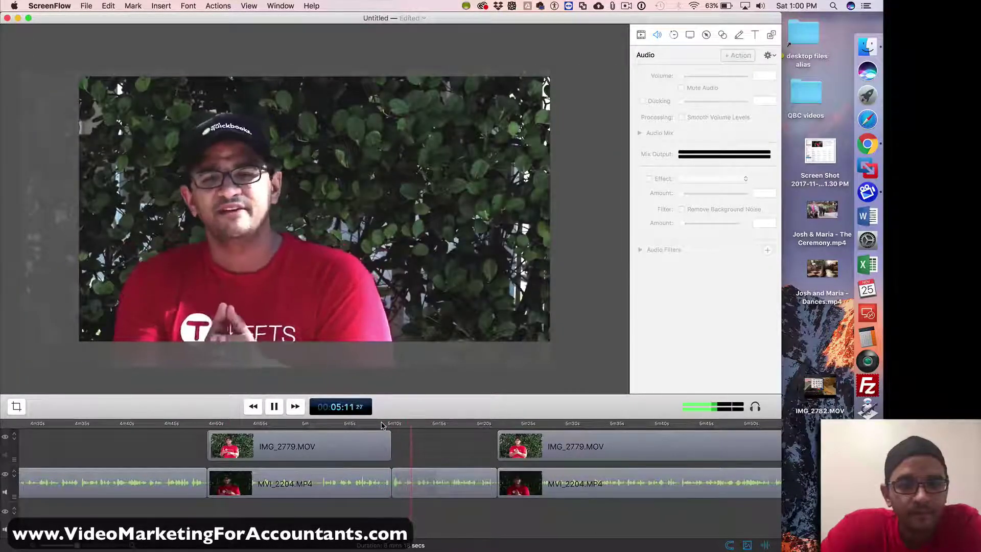
click(491, 424)
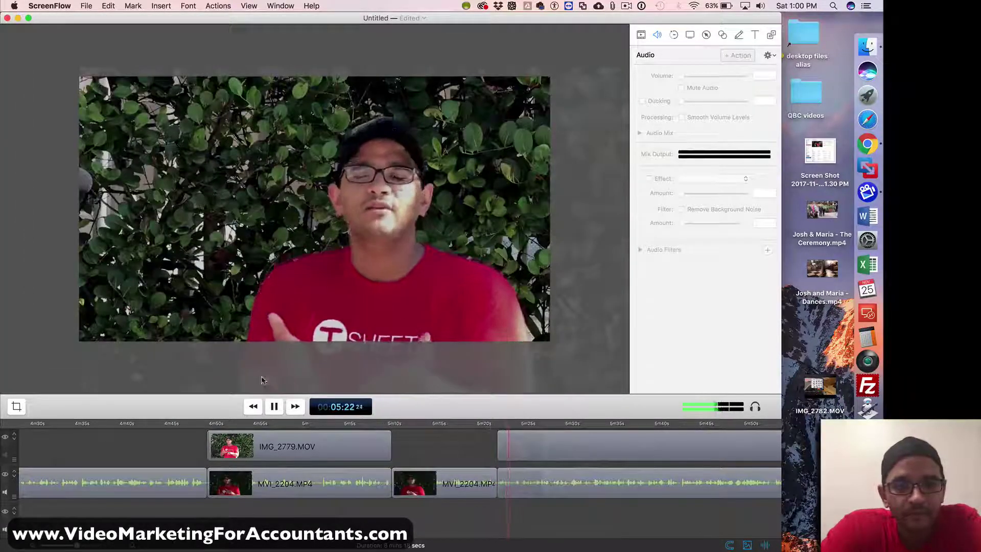
click(273, 406)
Split the stacked IMG_2779.MOV and MVI_2204.MP4 clips at about 3:25.
key(super+minus)
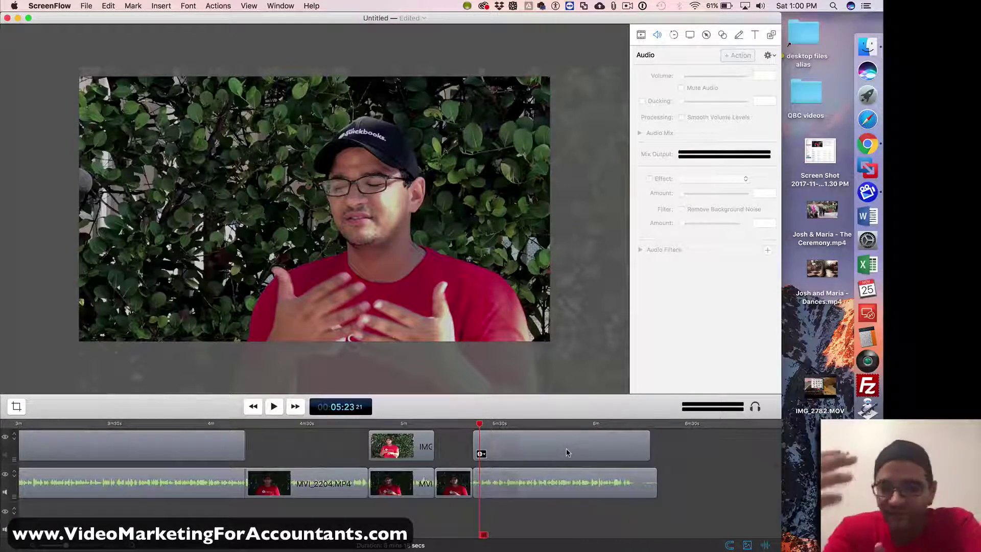
click(94, 424)
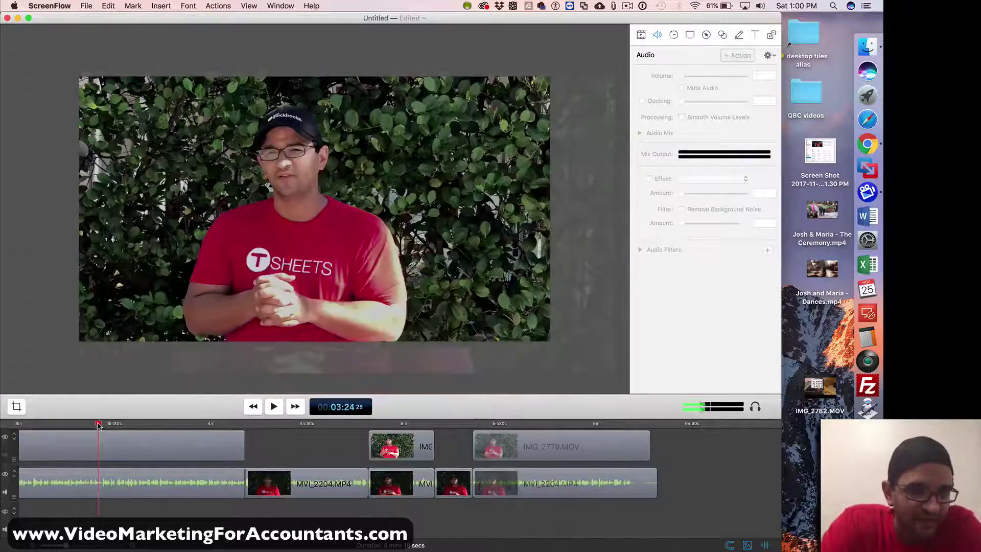
click(274, 407)
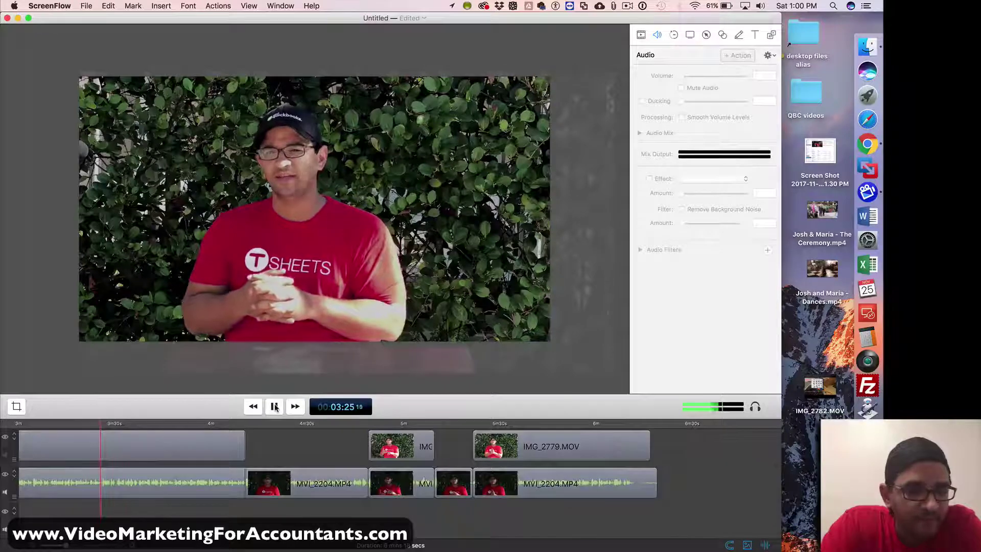
drag(148, 521, 167, 425)
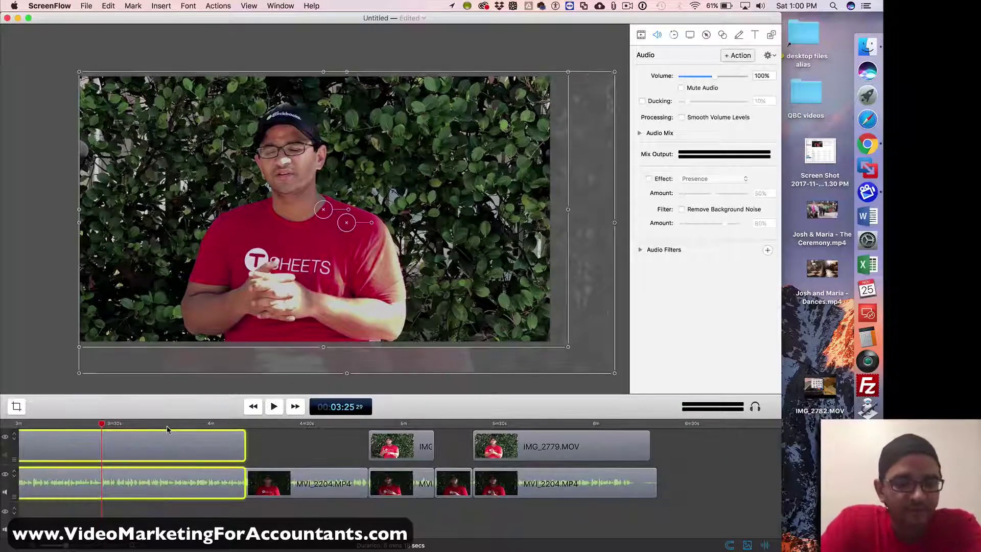
key(t)
Find the next cut point by playback and split both stacked clips at about 3:43.
drag(102, 424, 141, 425)
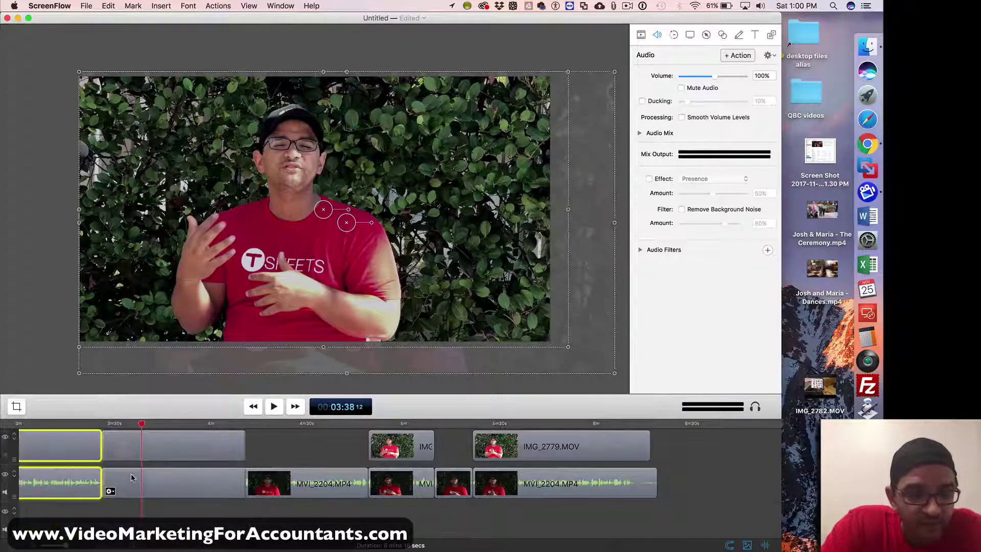
key(super+equal)
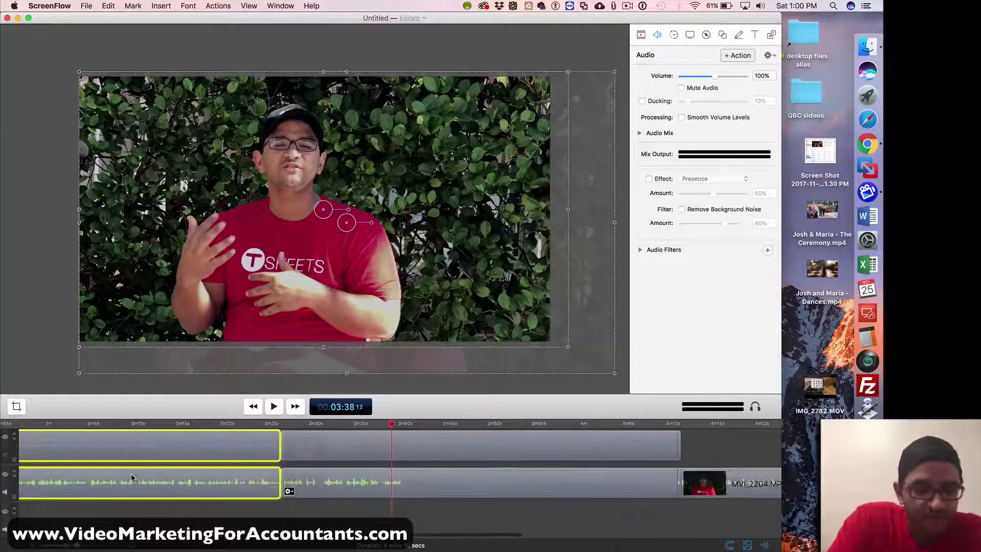
drag(392, 425, 436, 426)
click(275, 407)
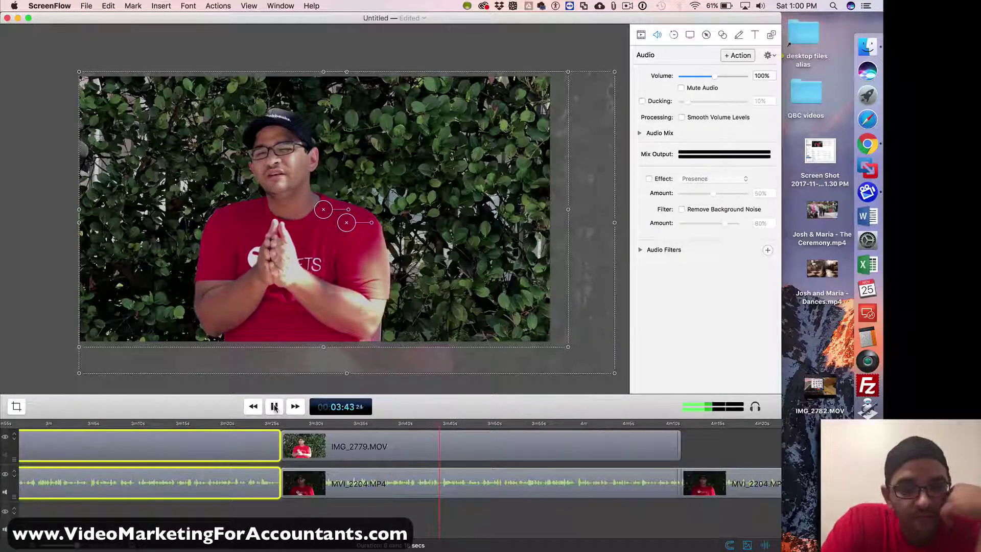
click(430, 425)
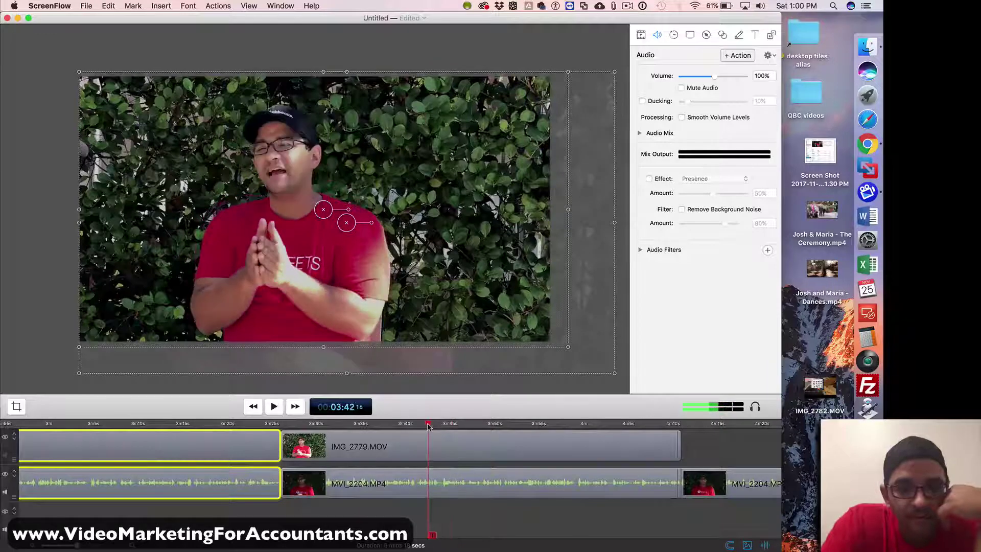
click(274, 407)
click(276, 407)
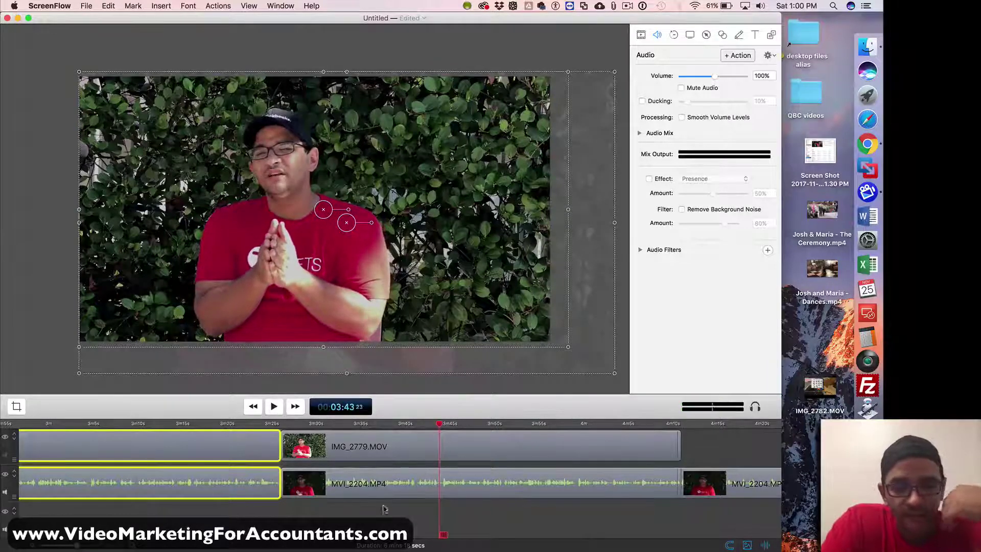
drag(383, 508, 380, 435)
key(t)
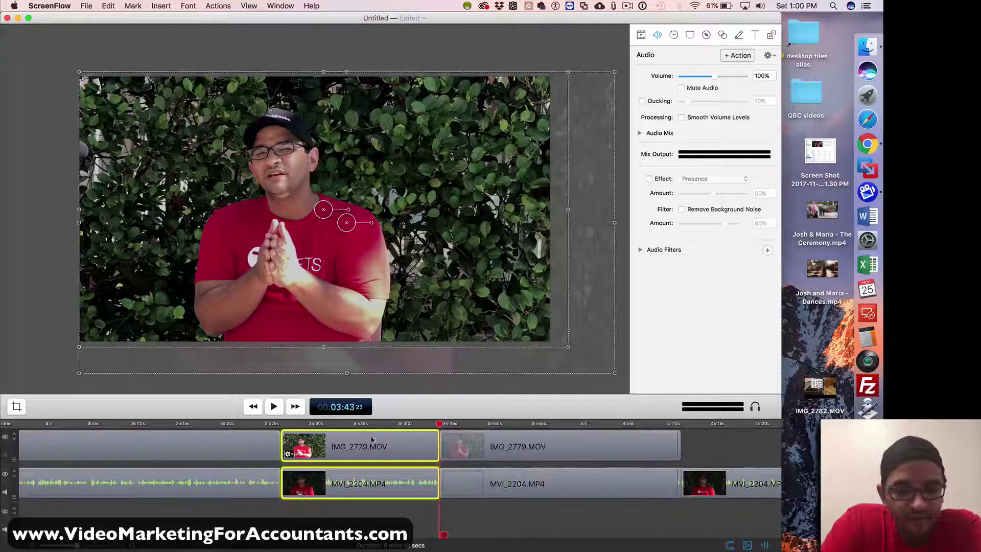
Delete the upper IMG_2779.MOV segment between 3:25 and 3:43, and check the frames around the gap.
click(349, 457)
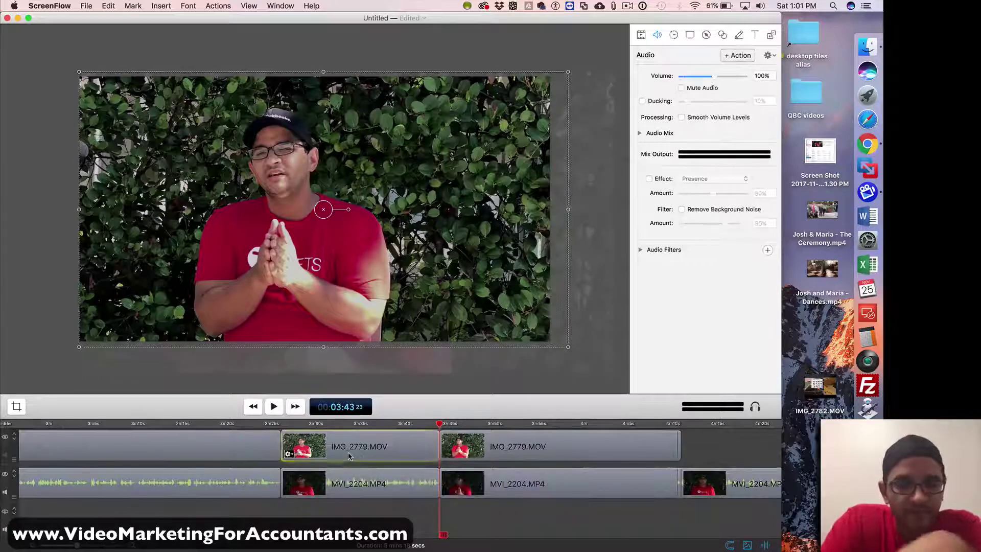
key(Delete)
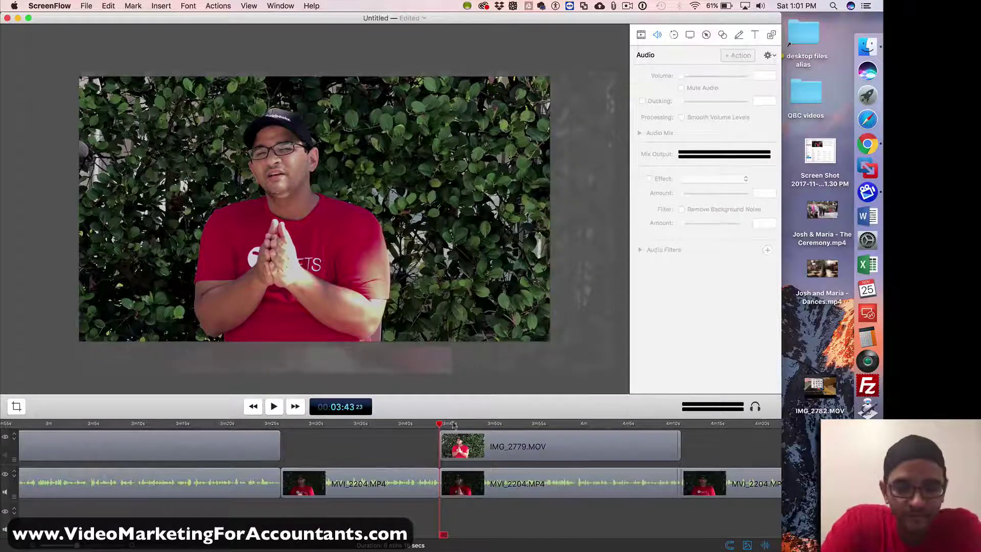
drag(438, 426, 416, 425)
click(254, 425)
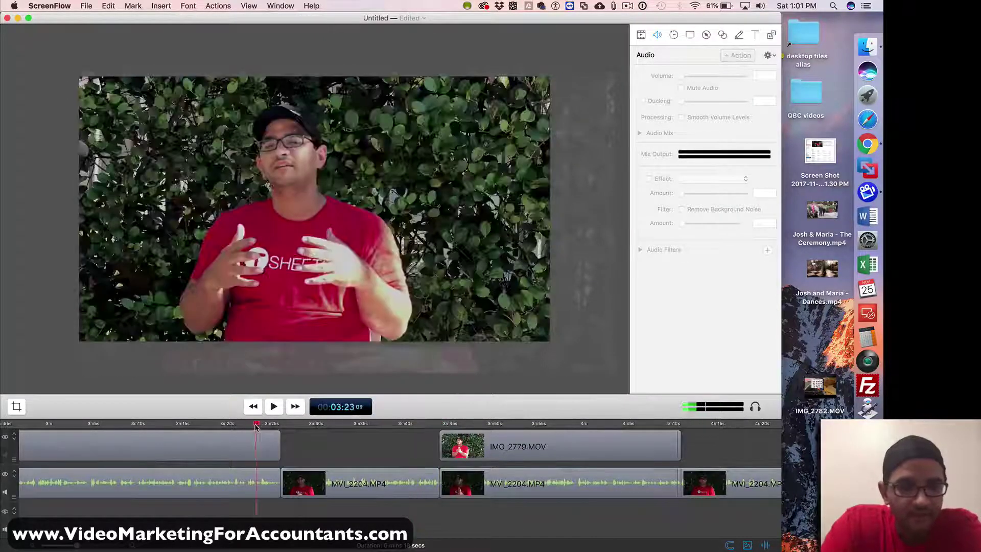
click(463, 425)
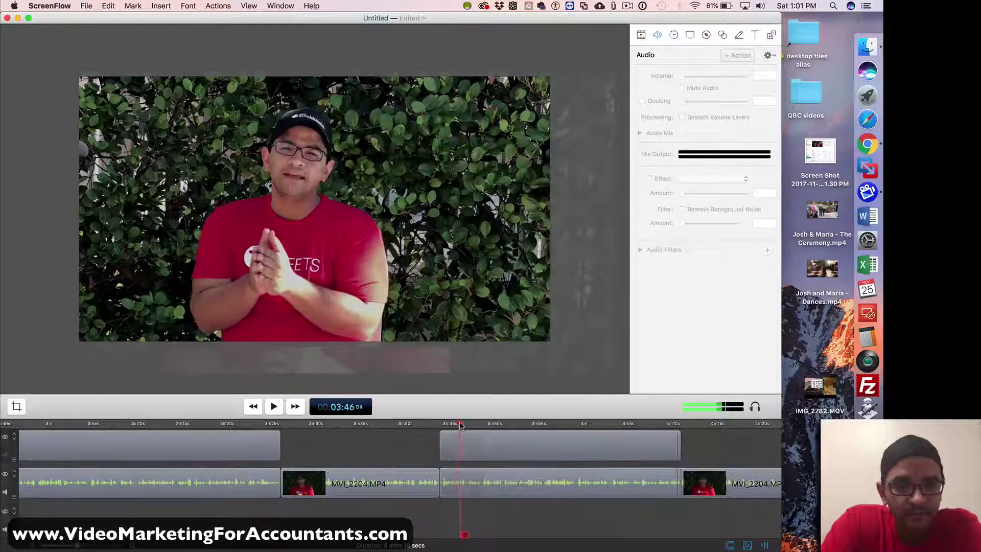
Scale the MVI_2204.MP4 segment between 3:25 and 3:43 down so its frame matches the canvas edges.
click(372, 493)
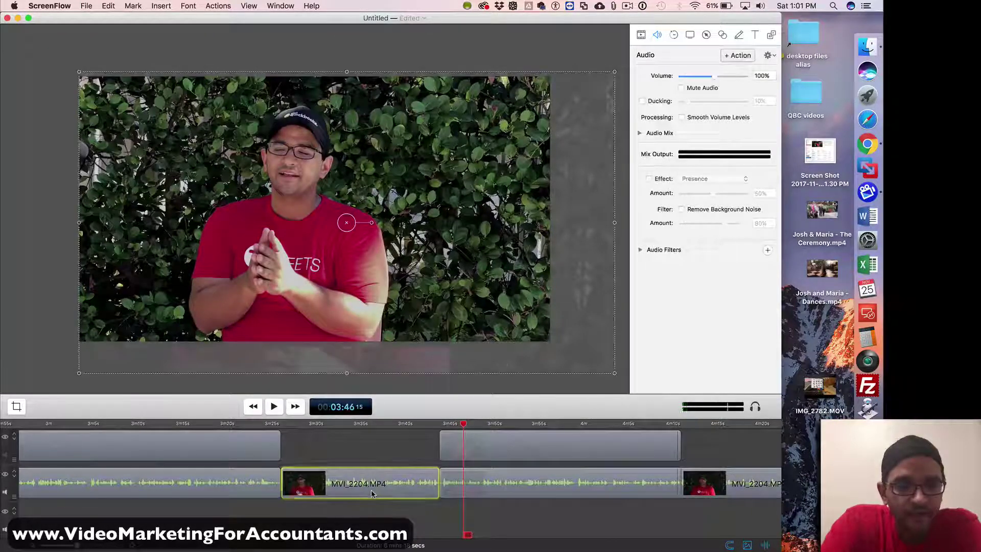
click(323, 426)
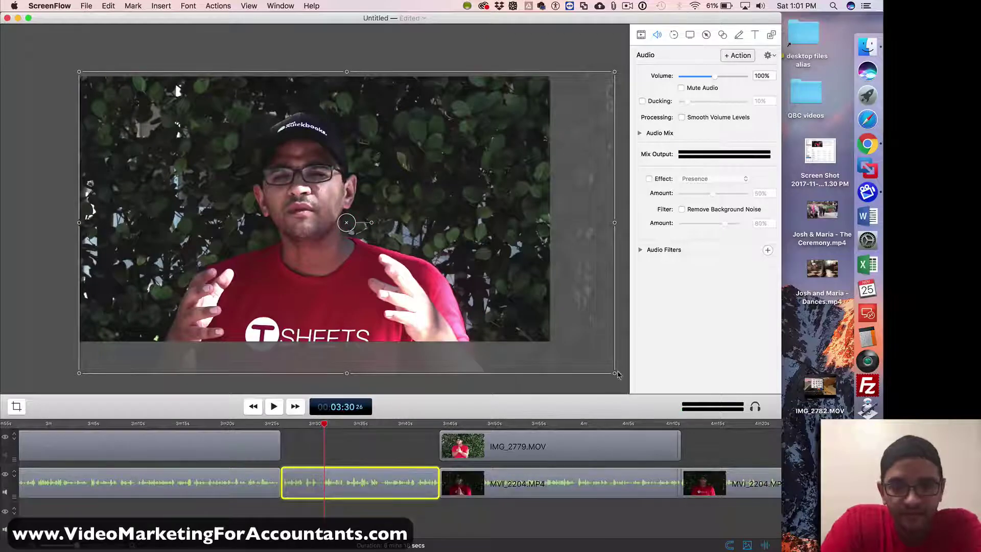
drag(614, 374, 558, 341)
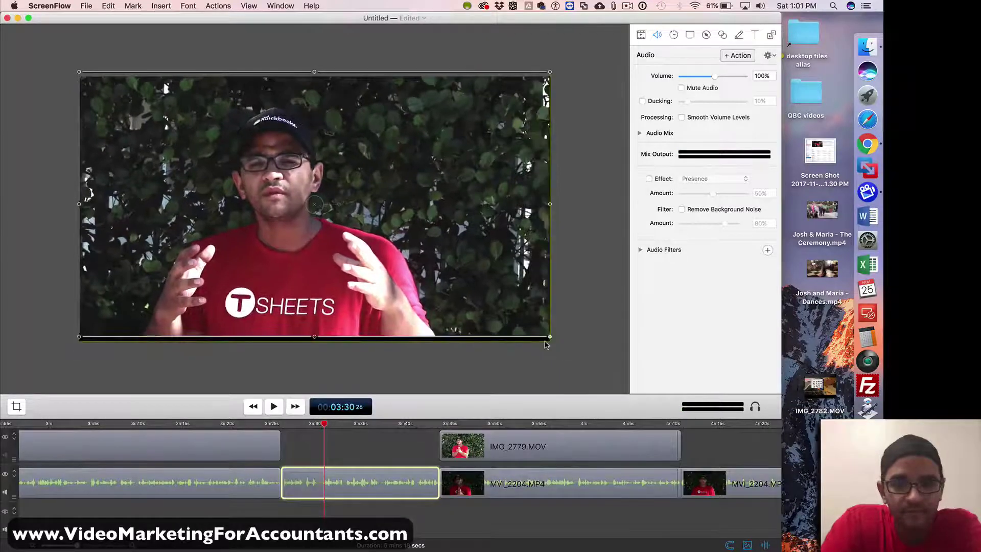
click(34, 265)
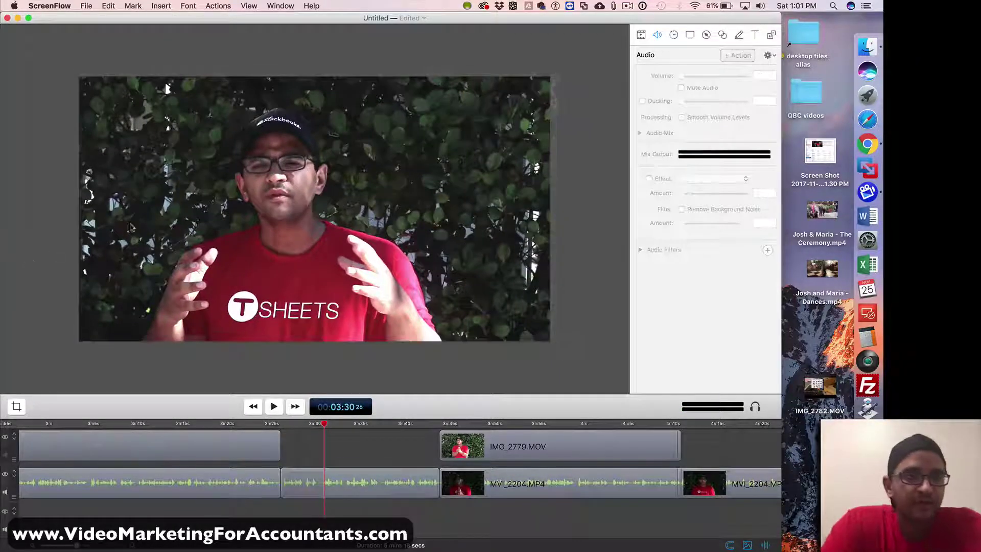
click(132, 227)
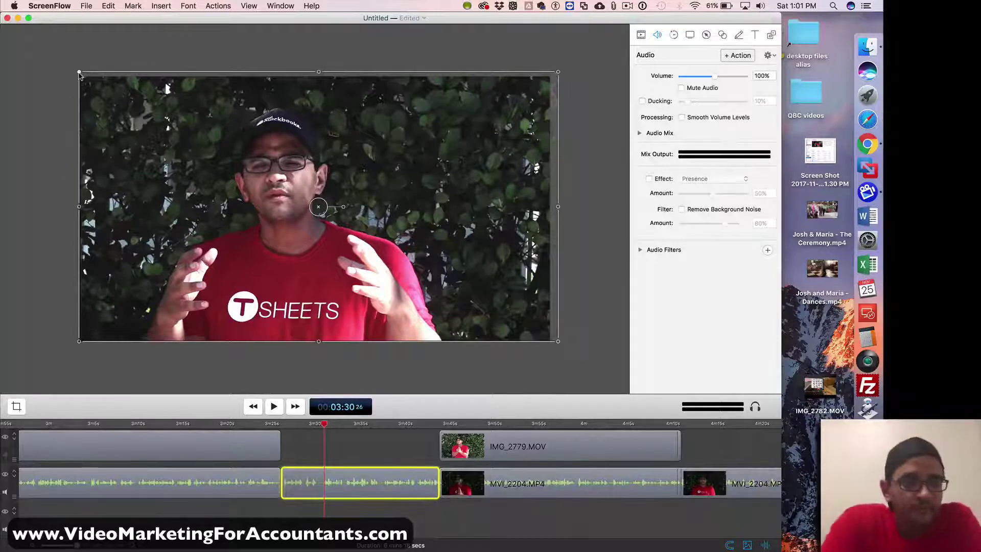
drag(79, 72, 123, 98)
click(55, 205)
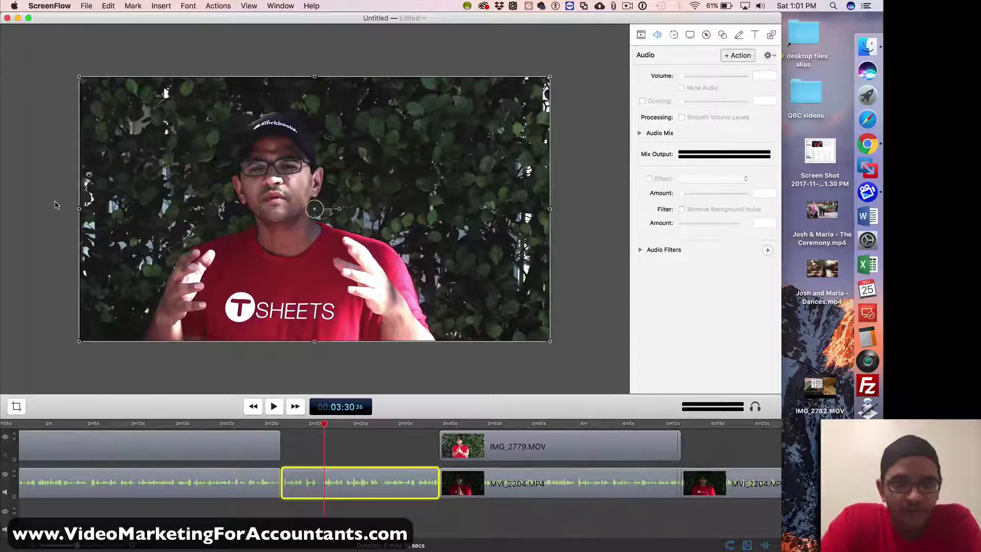
click(55, 204)
Play back the camera changes around 3:25, 3:43 and 4:10 to review them.
click(268, 420)
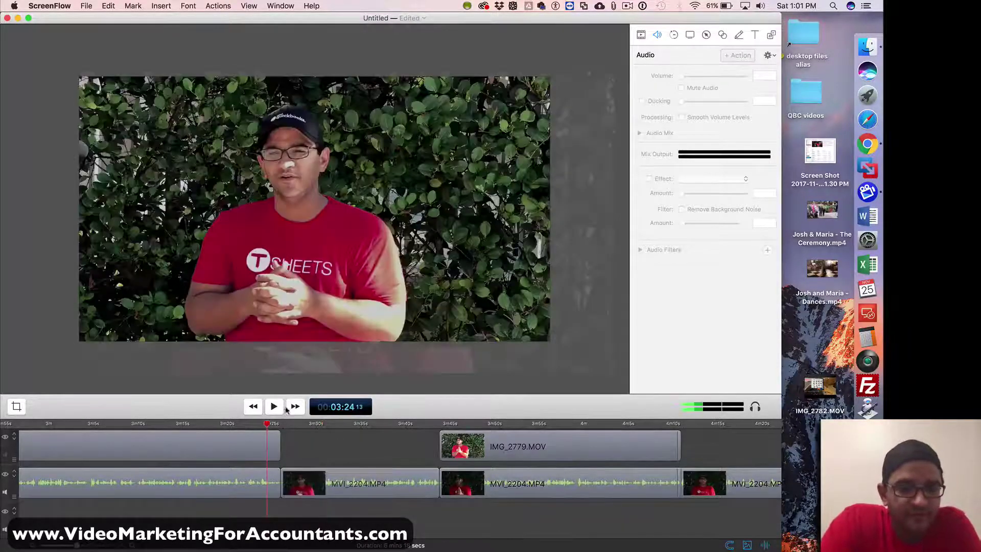
click(276, 406)
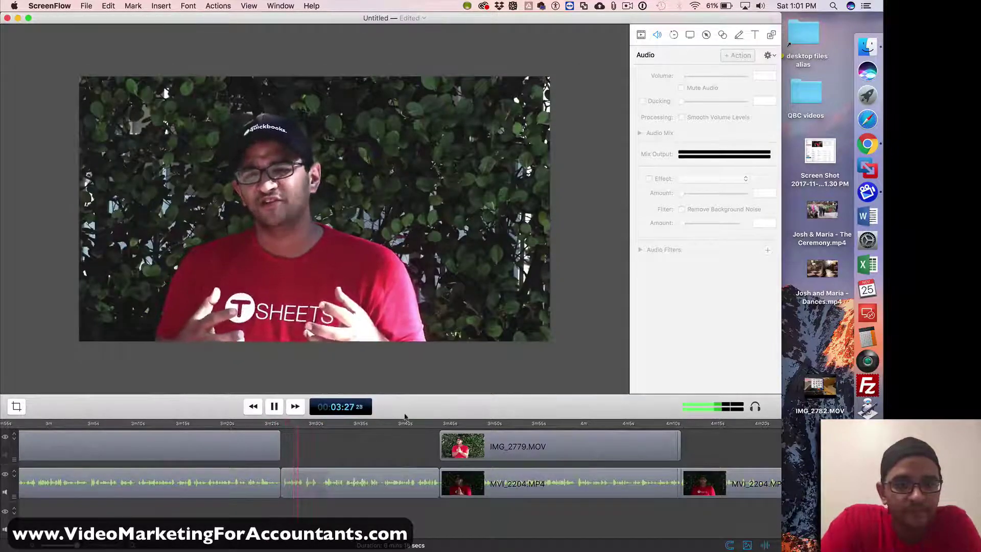
click(434, 423)
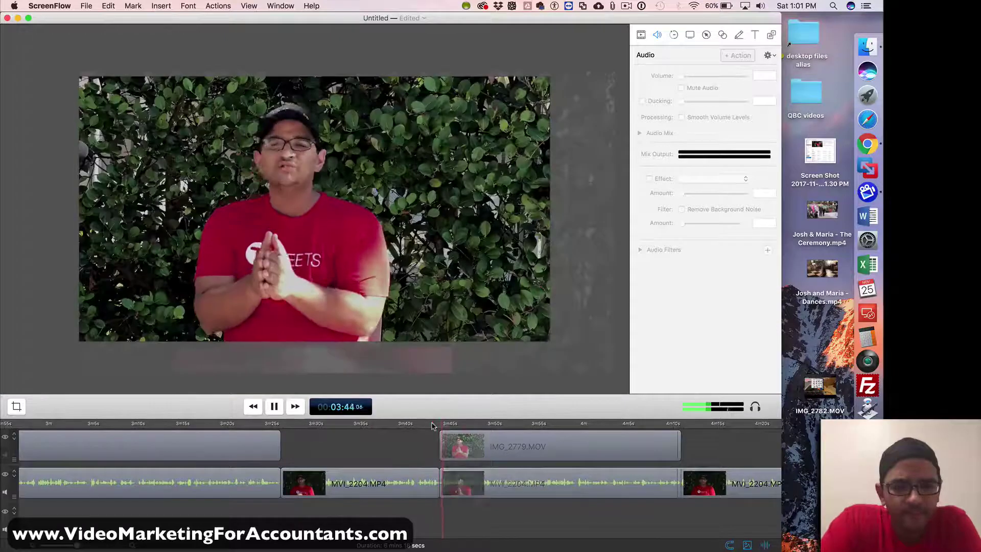
key(super+minus)
key(super+minus)
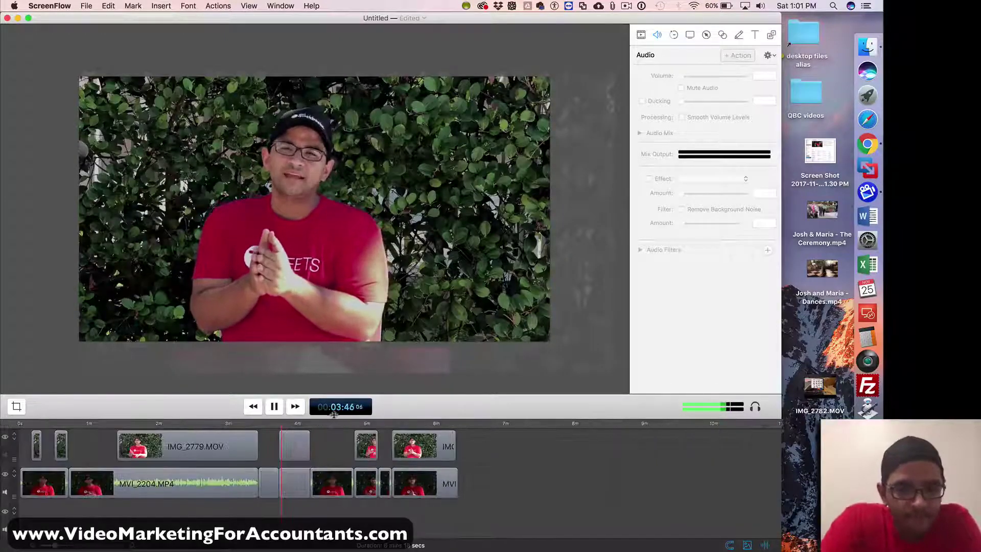
click(305, 423)
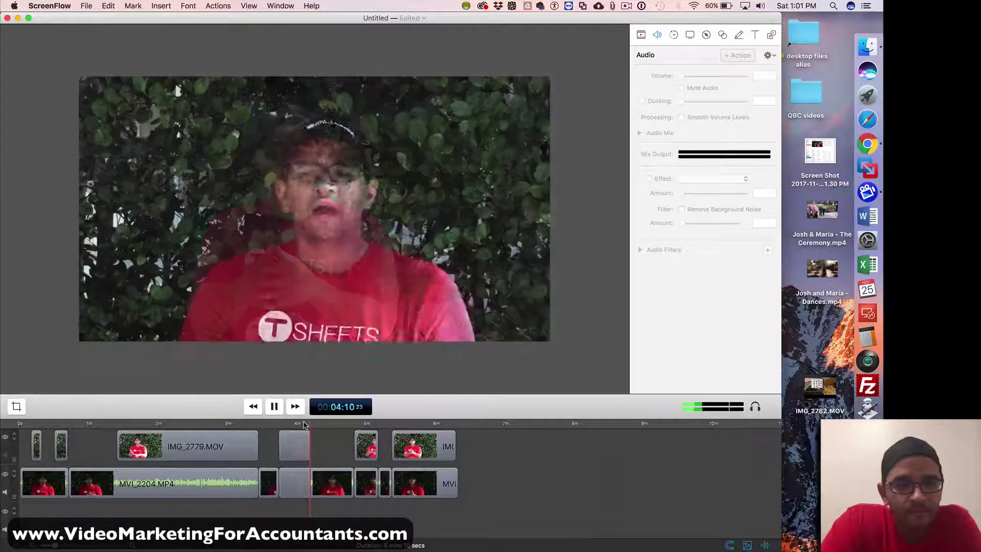
click(275, 409)
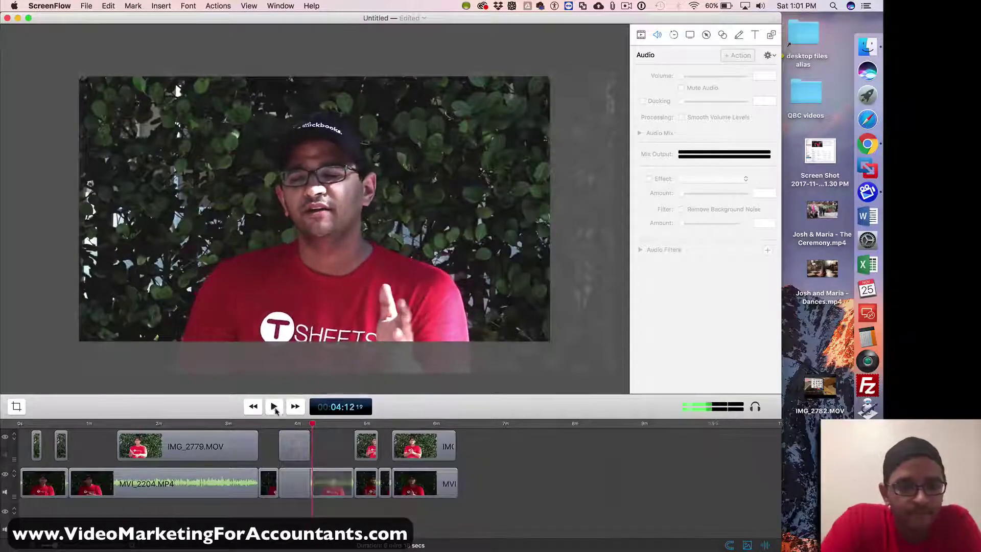
Add an ending transition to the upper-track clip that ends at about 3:25 and choose its transition type.
click(278, 424)
key(super+equal)
key(super+equal)
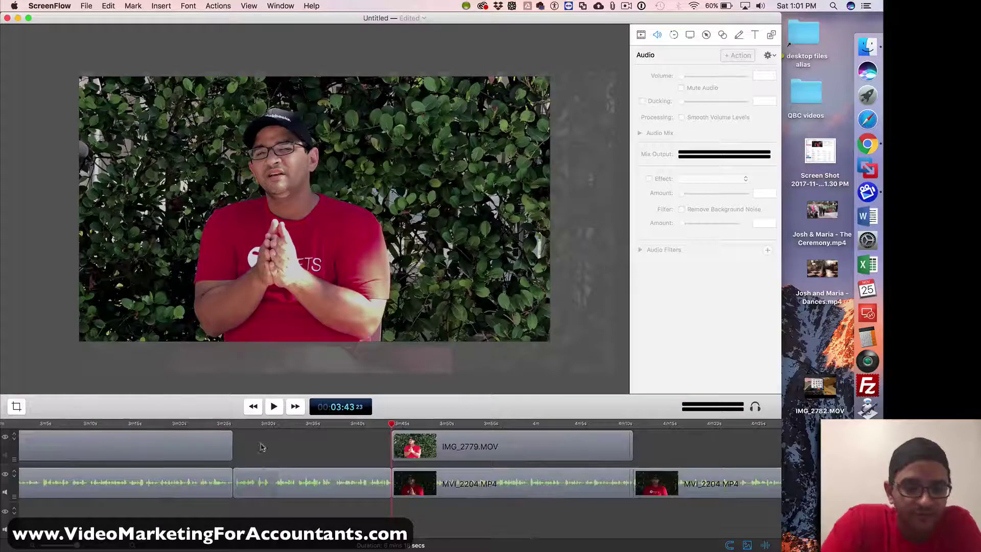
right_click(202, 443)
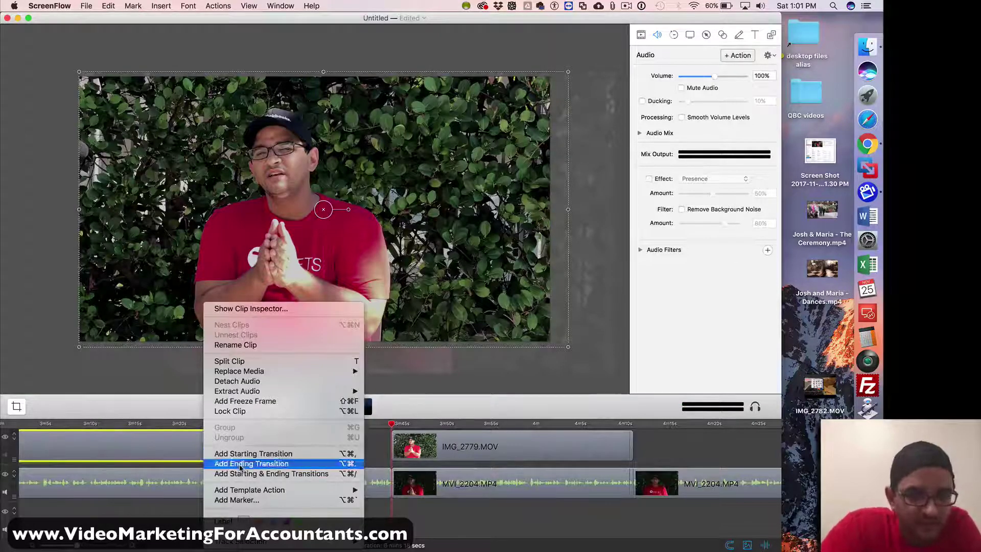
click(245, 463)
right_click(228, 437)
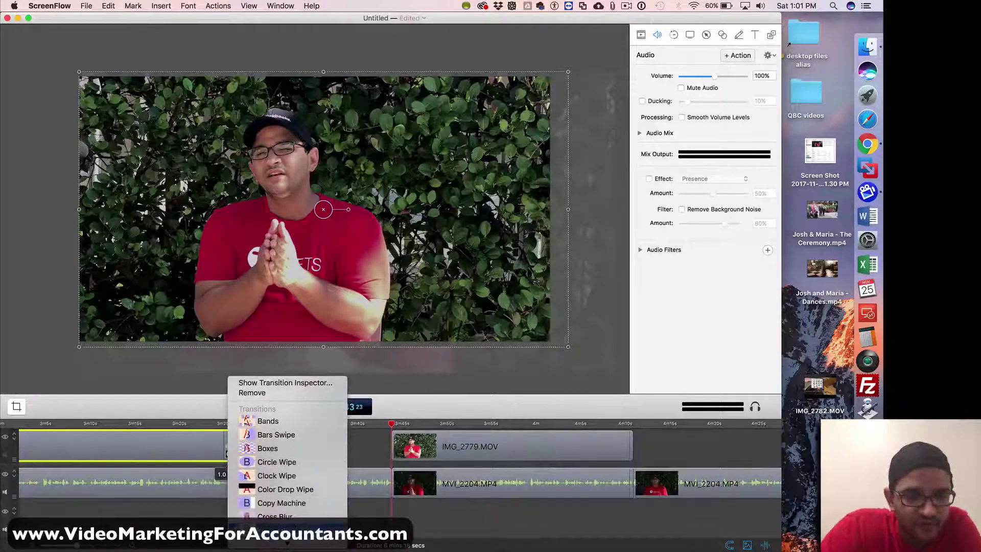
click(270, 440)
key(super+equal)
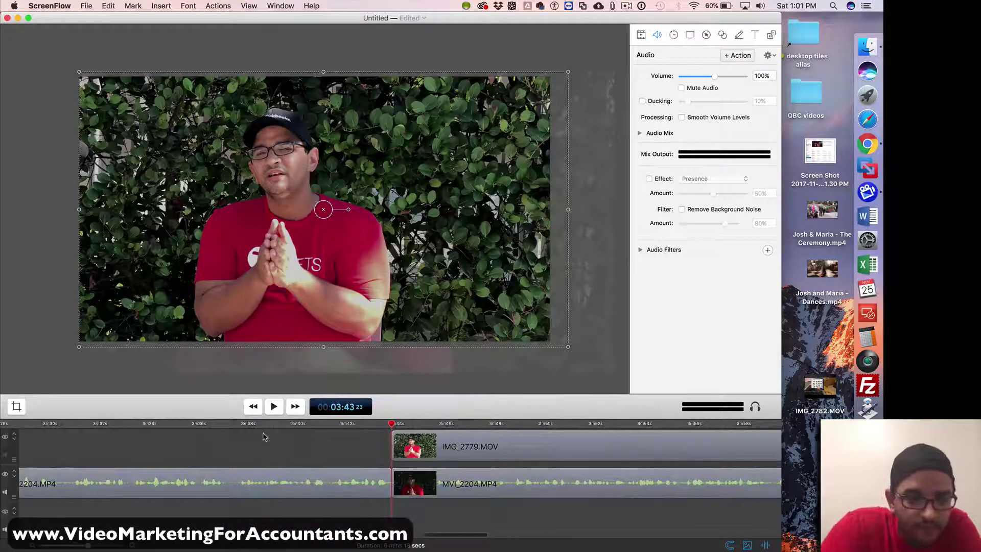
Shorten the ending transition on the upper-track clip that ends at about 3:25.
scroll(215, 435, left, 10)
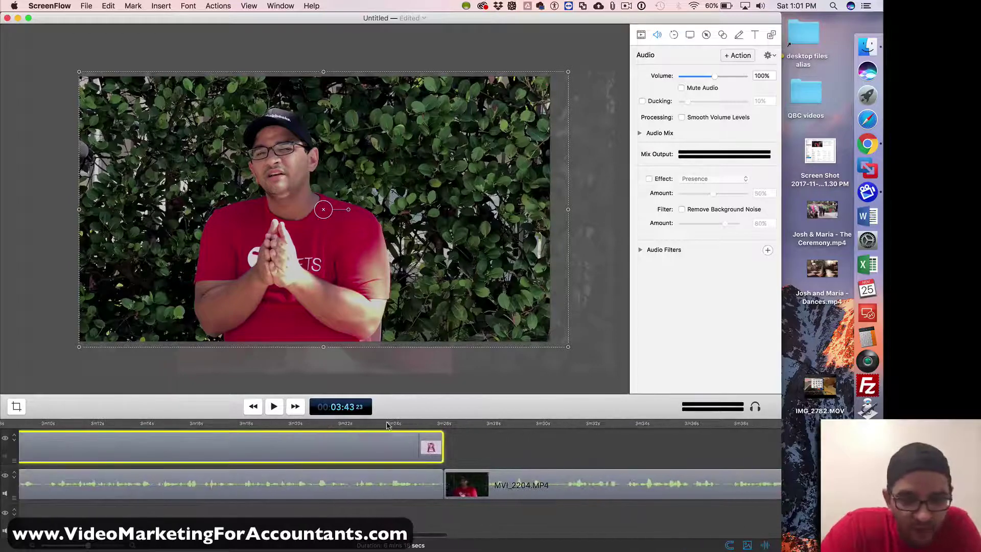
drag(421, 437, 432, 438)
scroll(551, 442, right, 9)
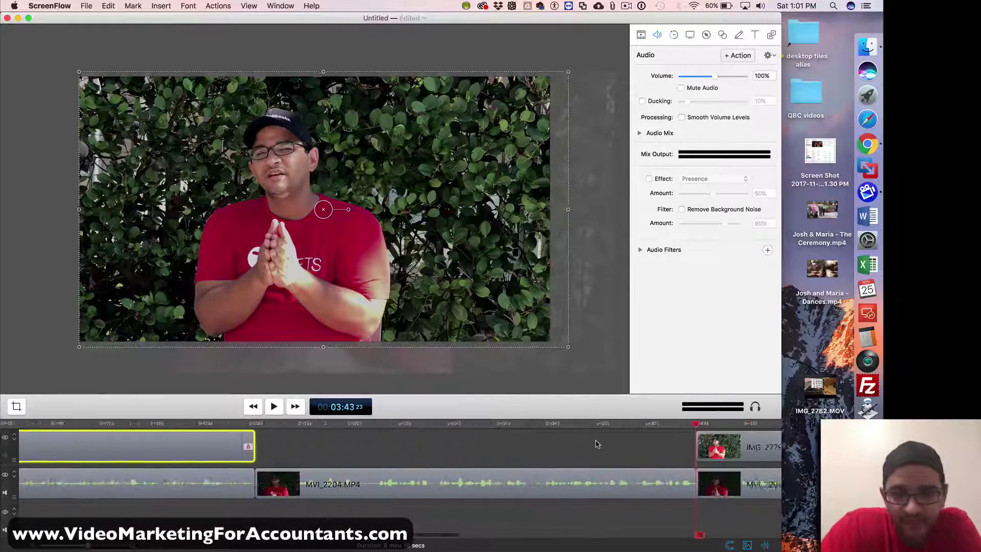
Add a starting transition to the upper IMG_2779.MOV clip that begins at 3:43 and adjust its length.
right_click(527, 448)
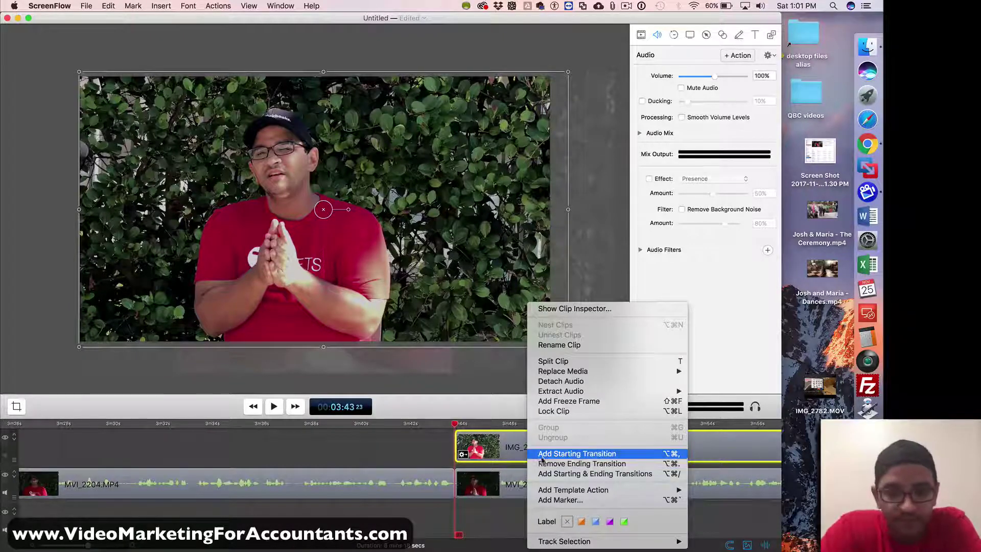
click(542, 458)
drag(463, 439, 463, 439)
click(407, 451)
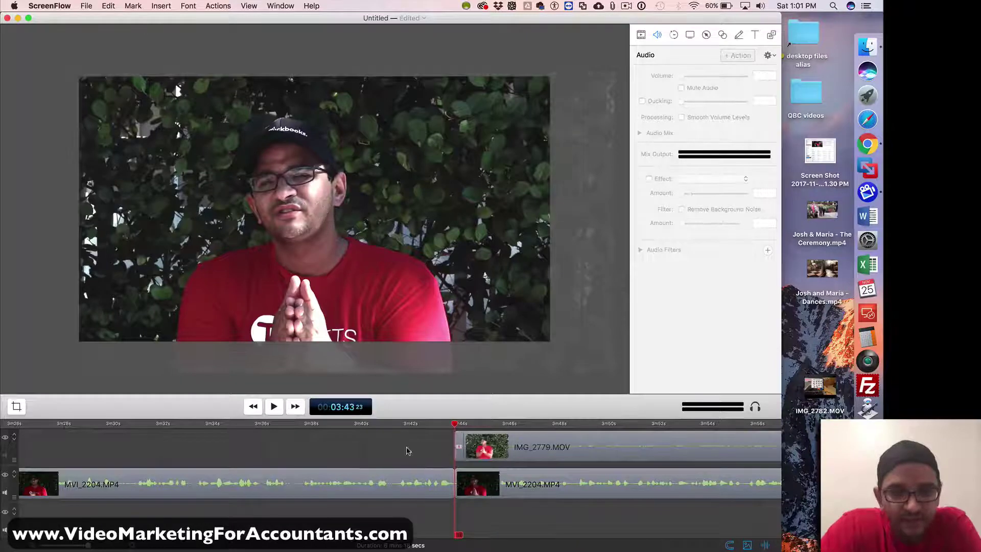
Add an ending transition to the upper IMG_2779.MOV clip that runs from about 4:49 to 5:09.
scroll(407, 451, right, 15)
scroll(407, 452, right, 20)
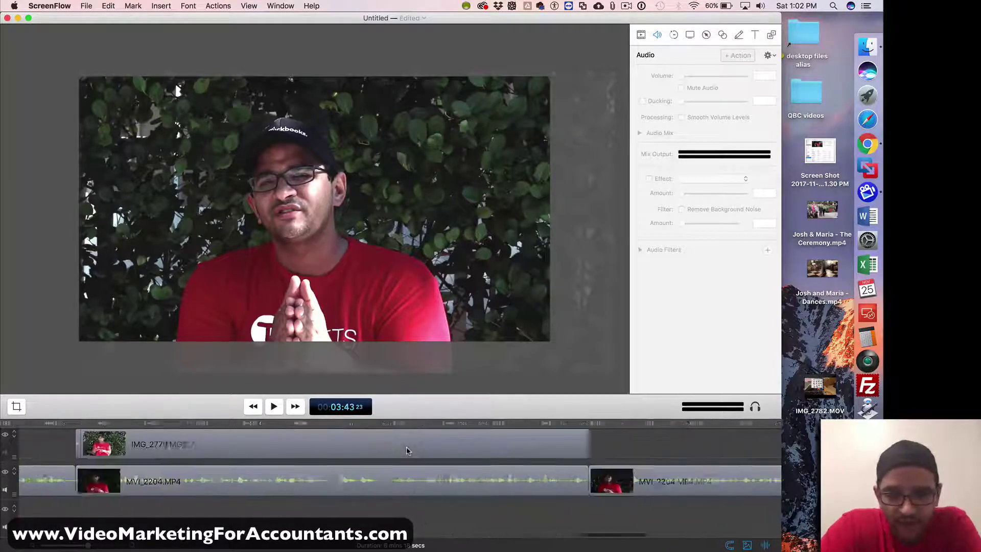
scroll(549, 461, right, 5)
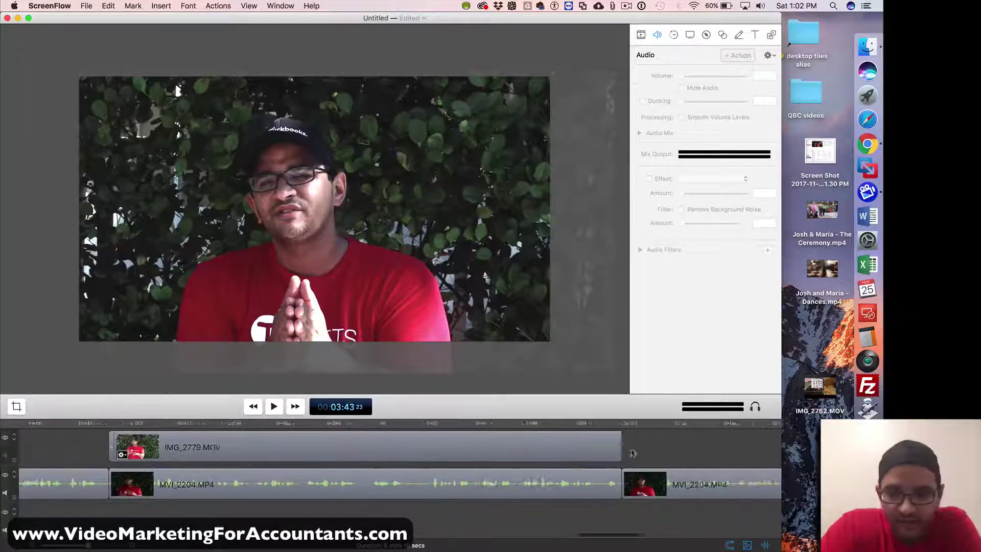
right_click(550, 442)
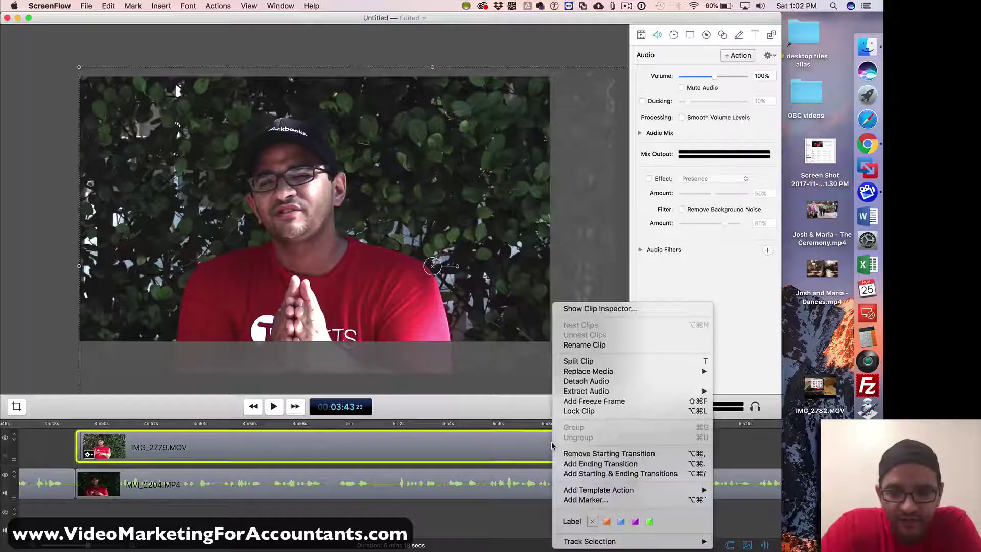
click(588, 463)
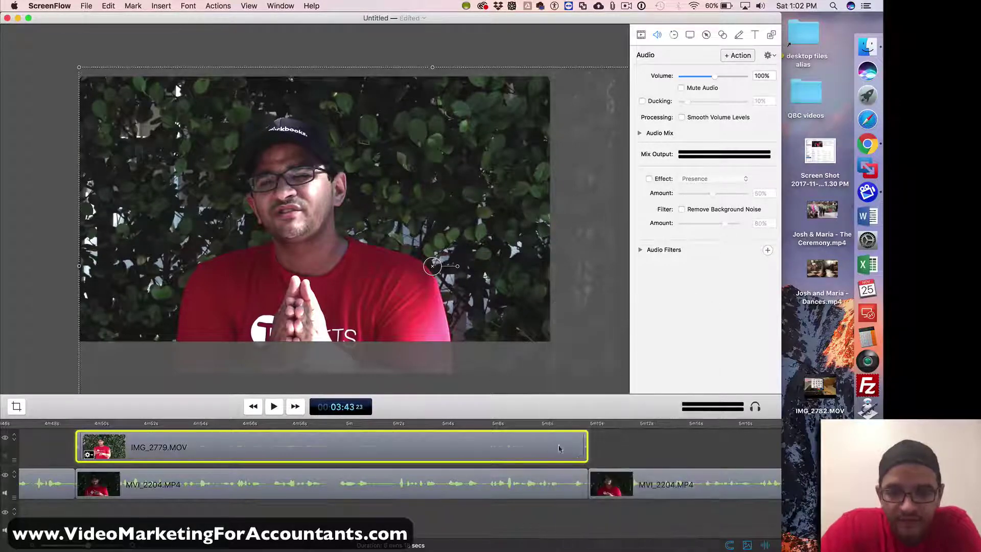
Look over the whole timeline and play back the upper-track clips around 5:45, 5:02 and 5:31 to check their framing.
scroll(634, 438, right, 2)
key(super+minus)
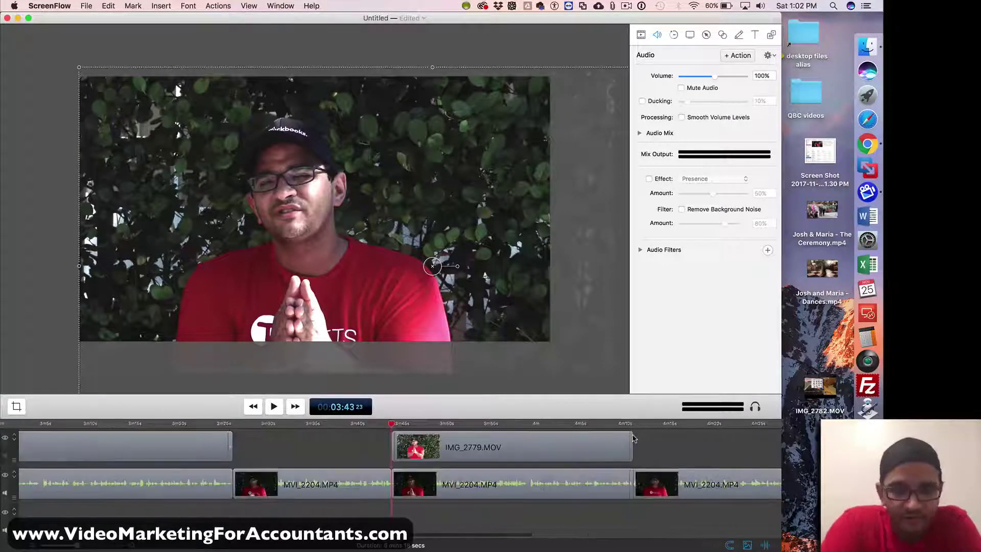
key(super+minus)
scroll(634, 437, right, 5)
scroll(634, 438, left, 3)
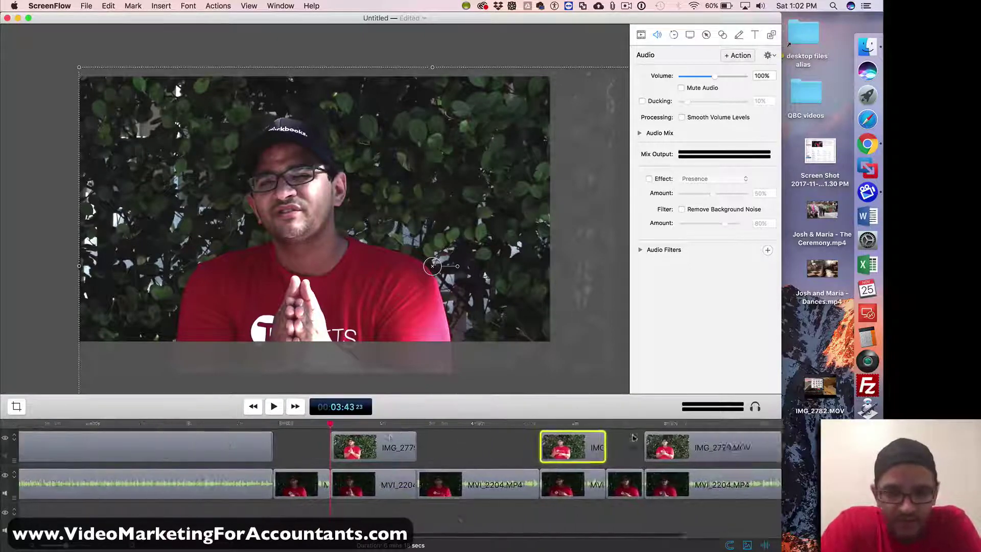
scroll(633, 438, left, 10)
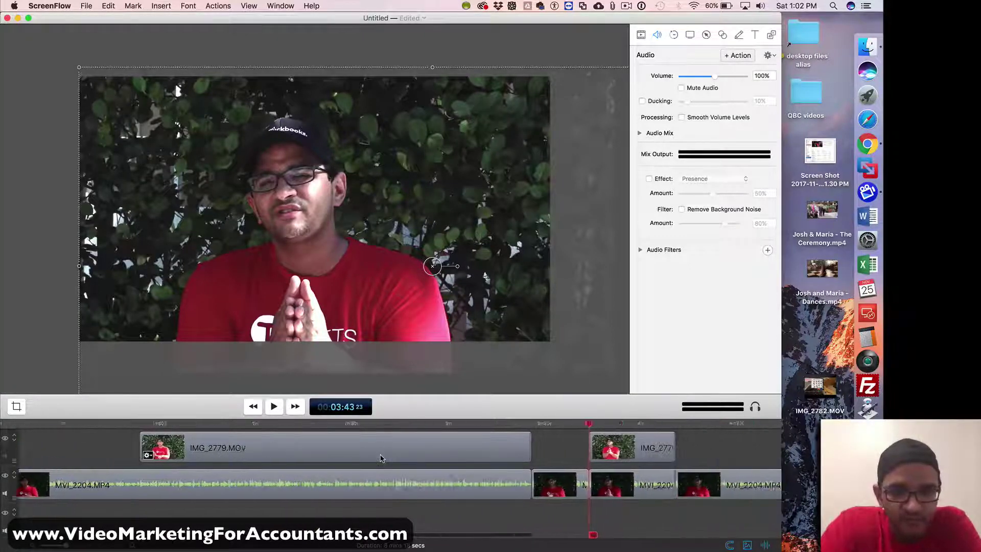
scroll(590, 444, right, 15)
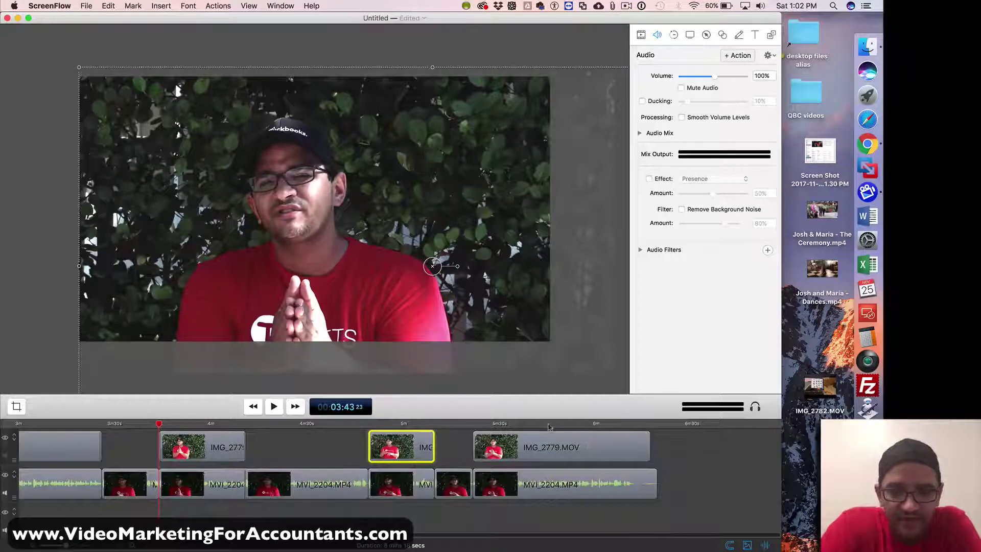
click(549, 427)
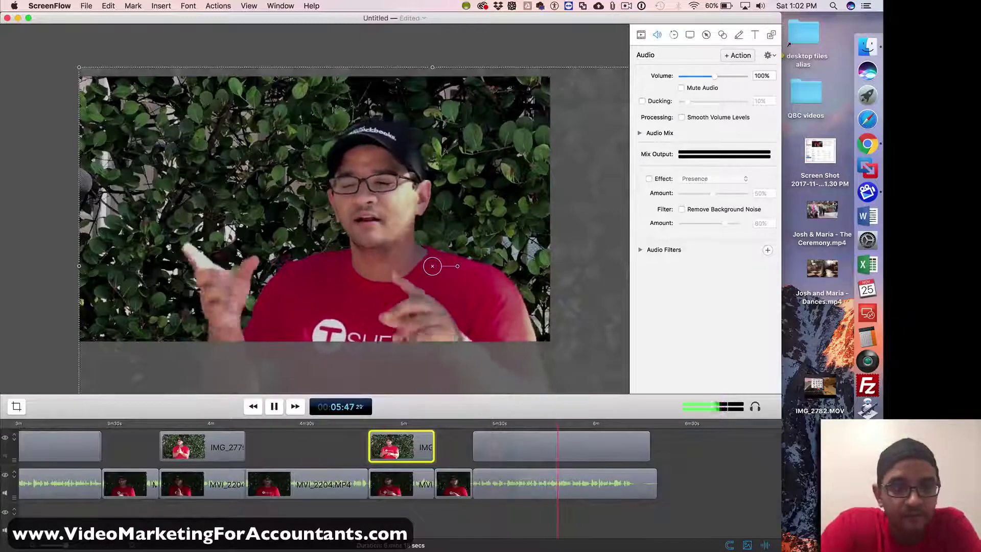
click(413, 425)
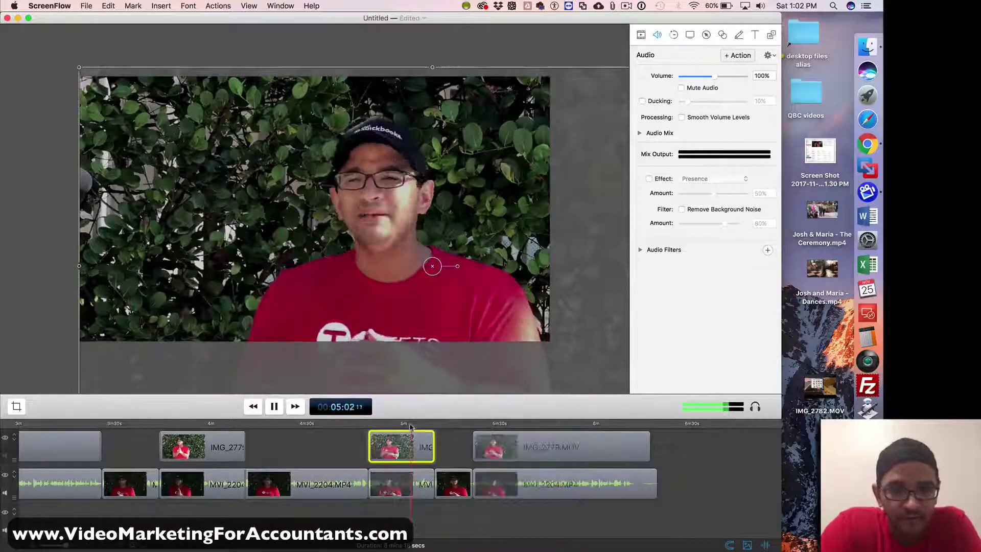
click(501, 427)
click(274, 406)
key(super+minus)
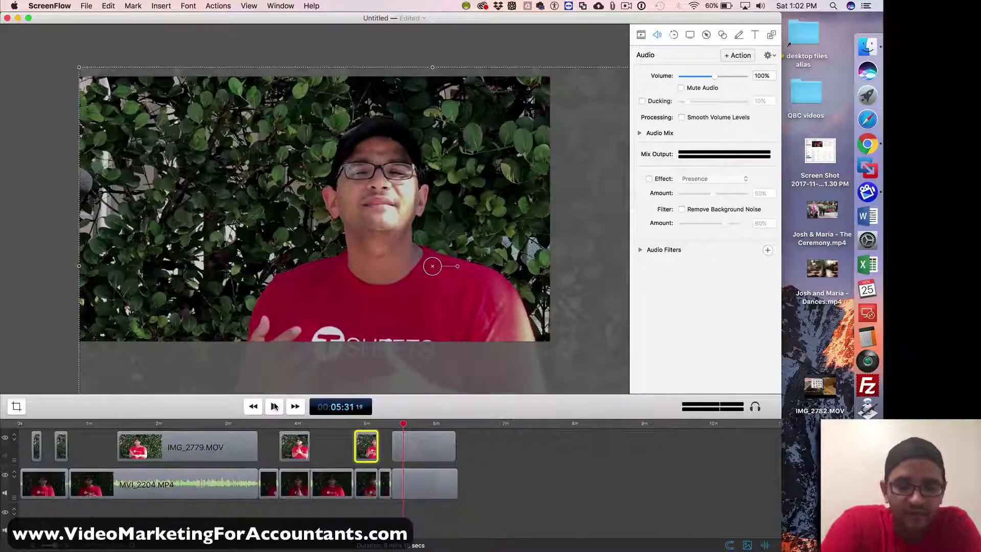
drag(80, 70, 133, 121)
key(super+z)
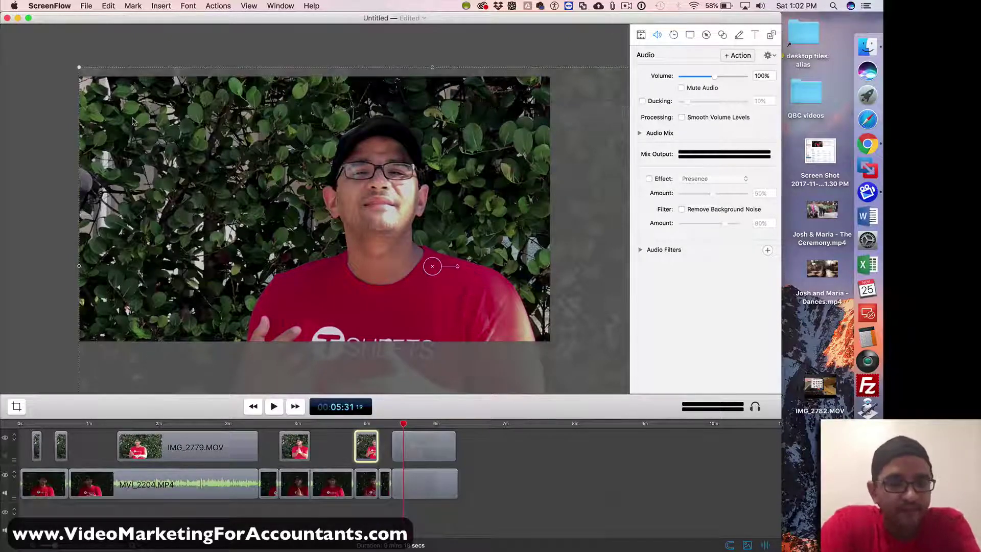
Scale down and reposition the last upper-track IMG_2779.MOV clip so its frame matches the canvas edges.
click(427, 459)
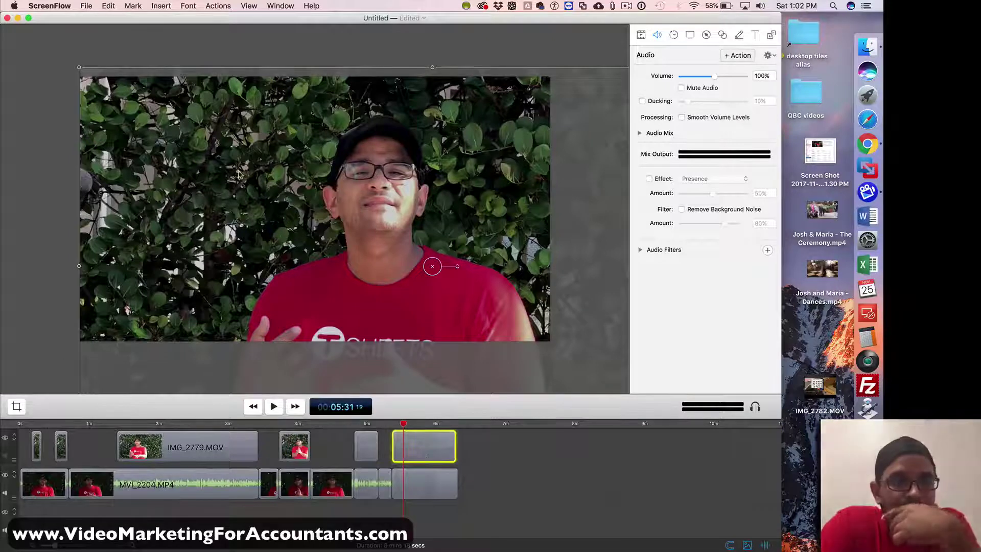
key(super+minus)
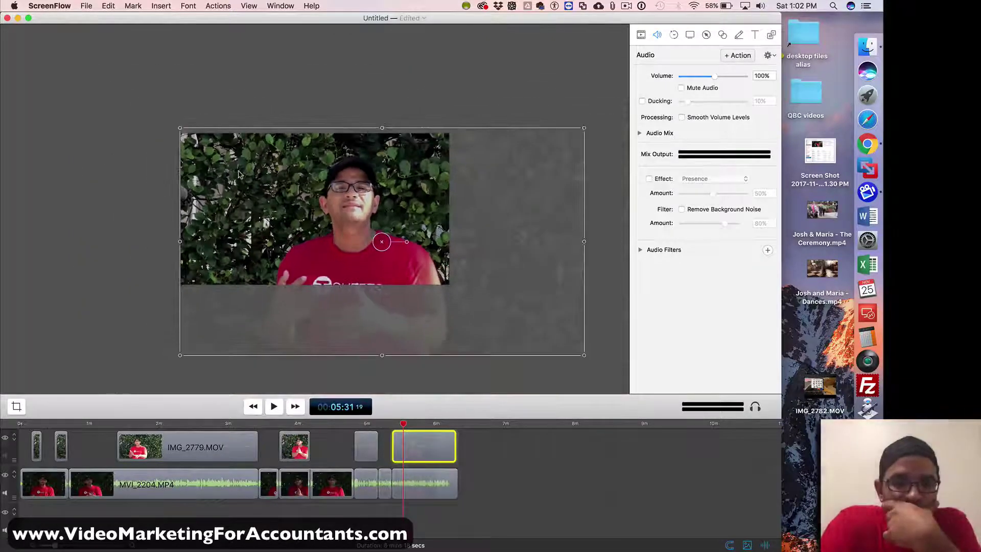
drag(586, 356, 459, 284)
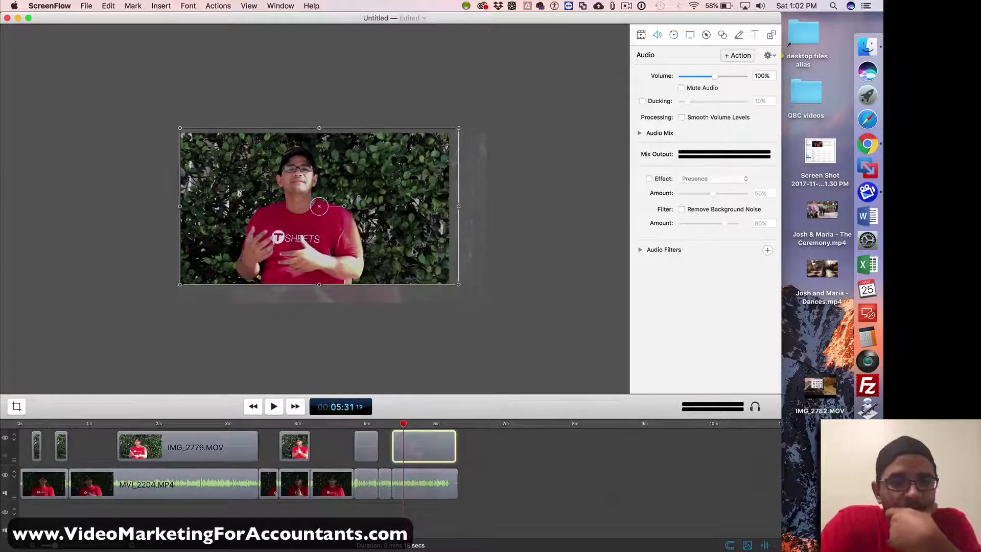
drag(414, 252, 397, 250)
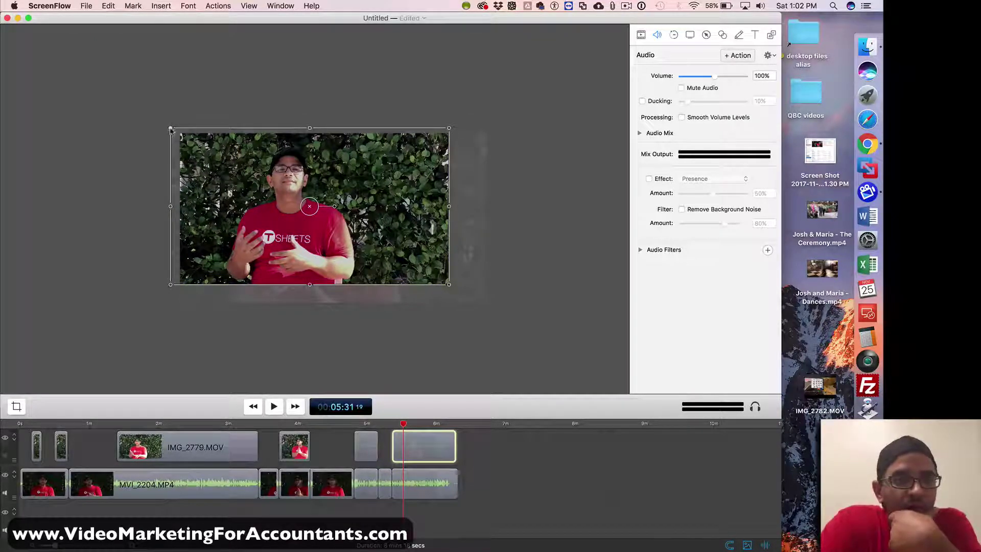
drag(171, 129, 175, 132)
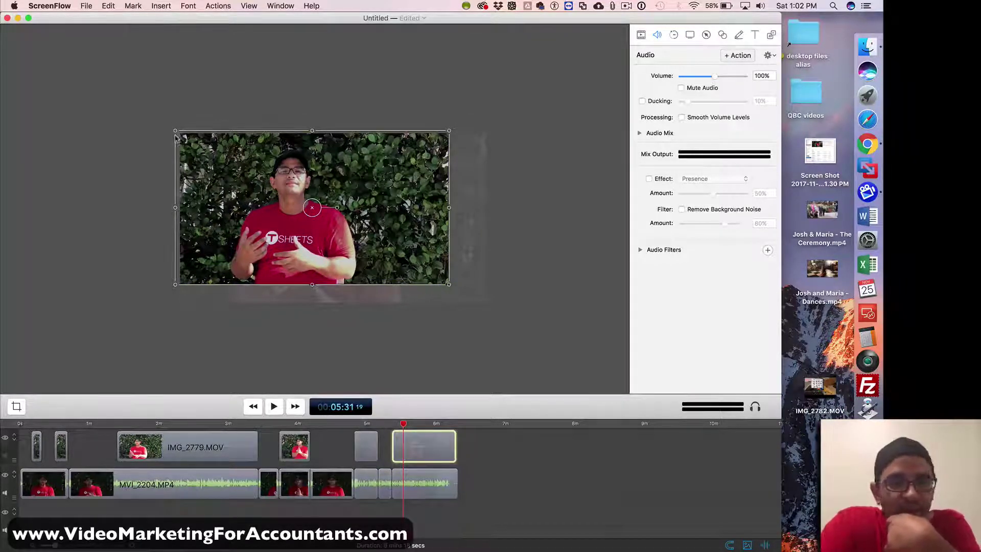
drag(175, 131, 180, 135)
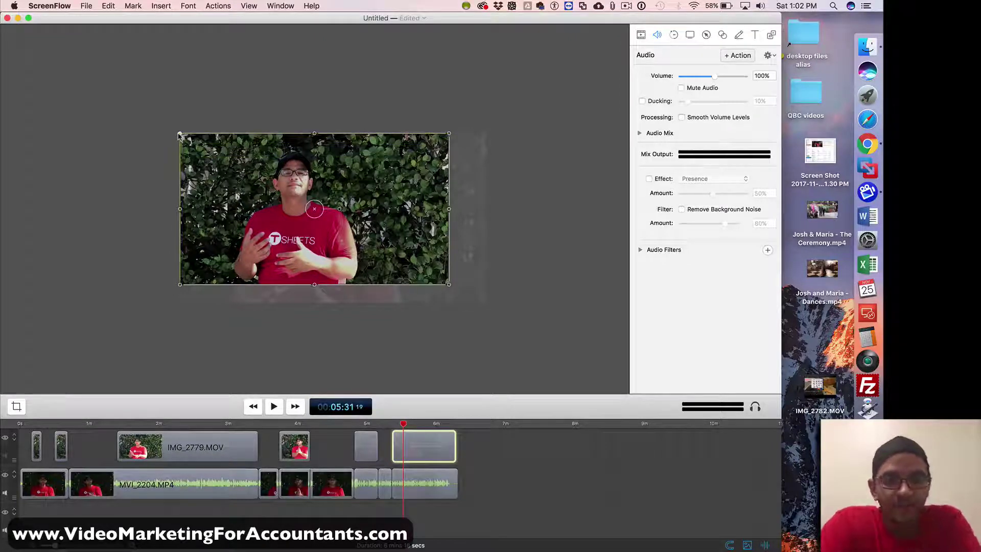
Play back the rescaled last clip from about 5:31 and from about 5:59 to find the final camera change.
click(274, 407)
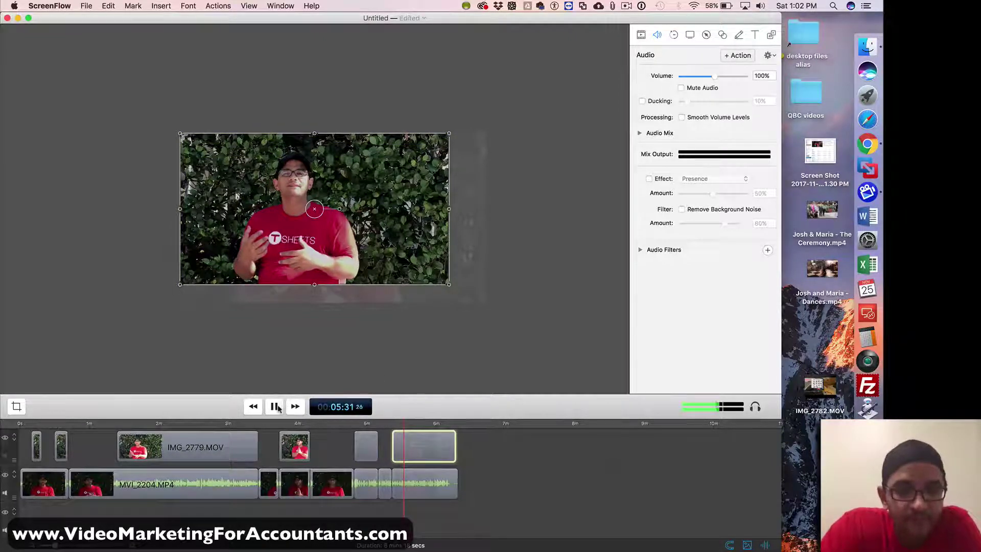
click(452, 351)
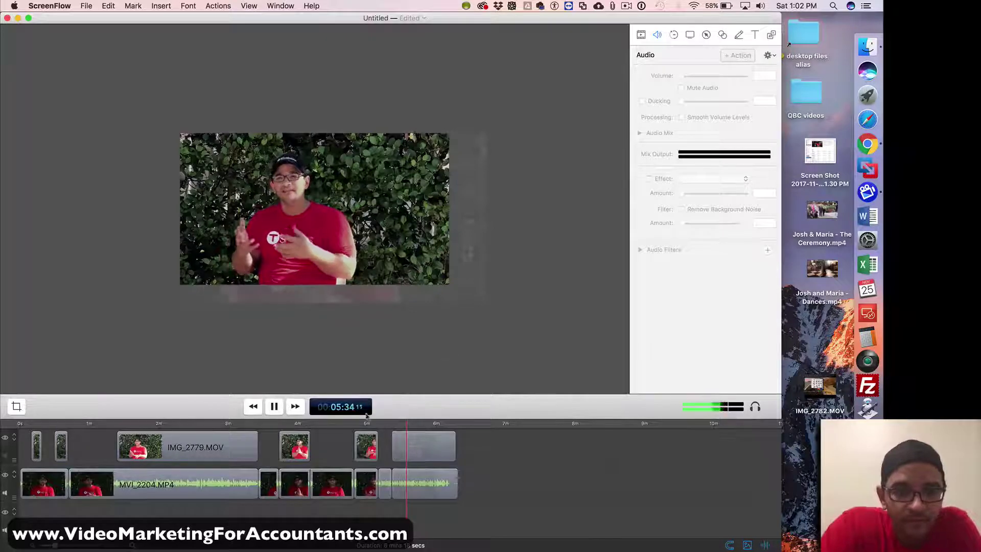
click(275, 407)
click(435, 424)
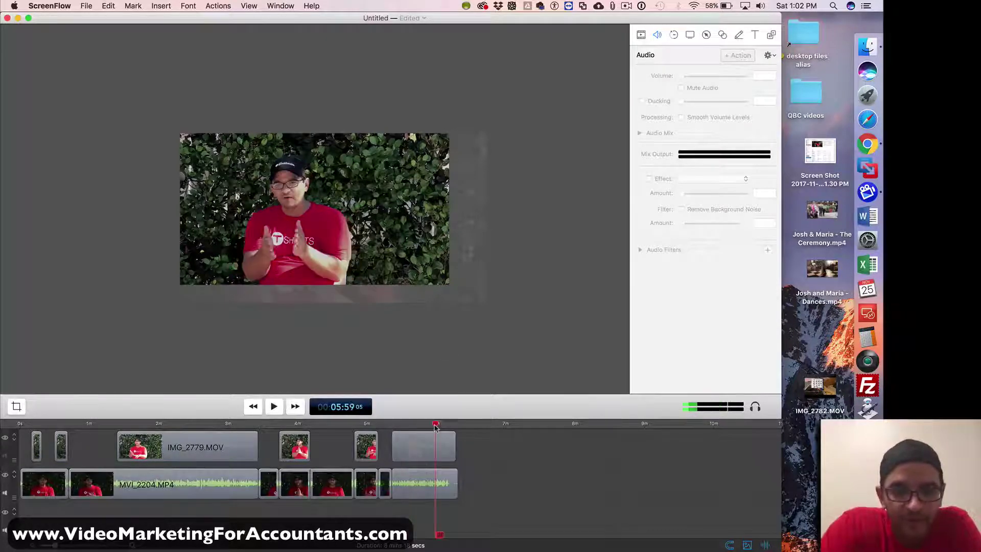
scroll(306, 442, up, 3)
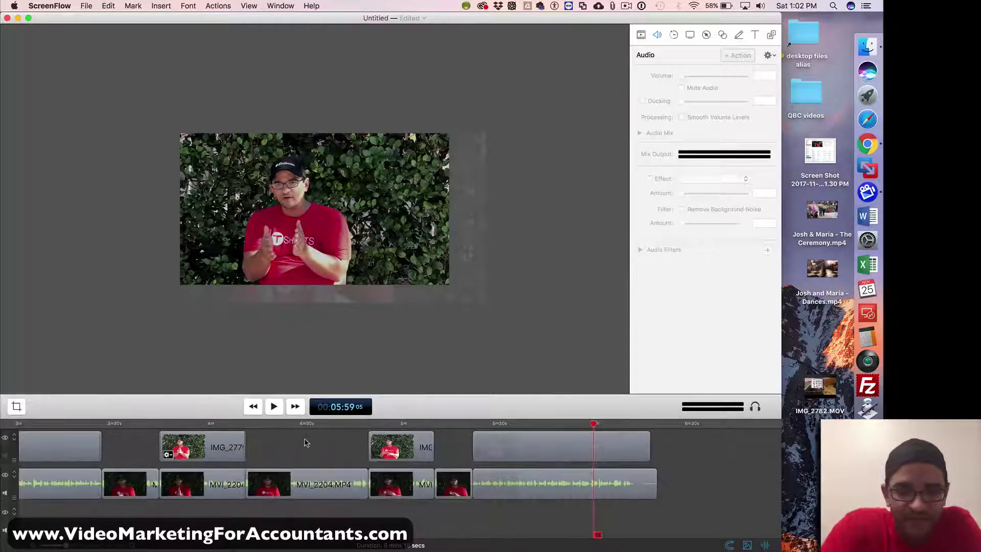
click(275, 407)
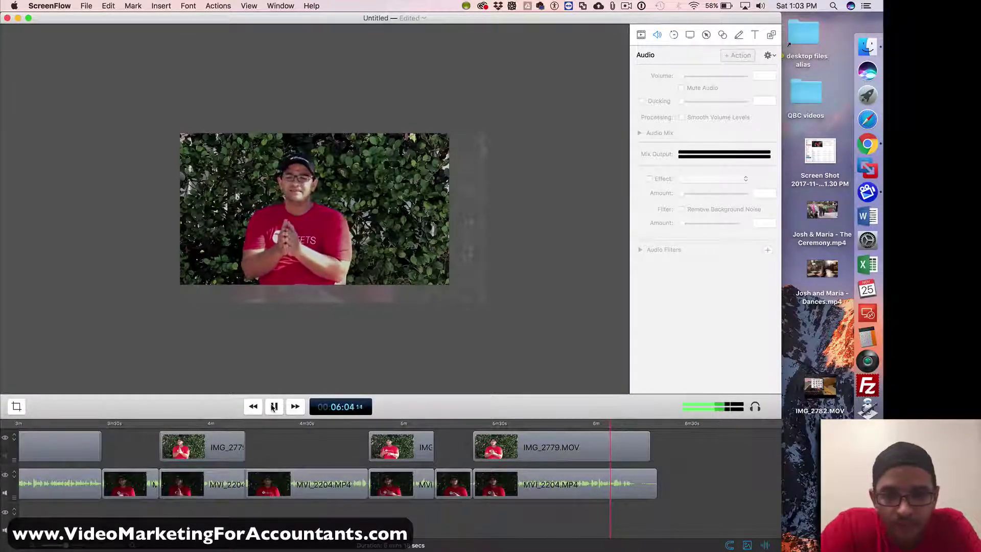
Split the last upper IMG_2779.MOV clip at 6:05:15 and delete the part after the cut.
drag(672, 482, 589, 435)
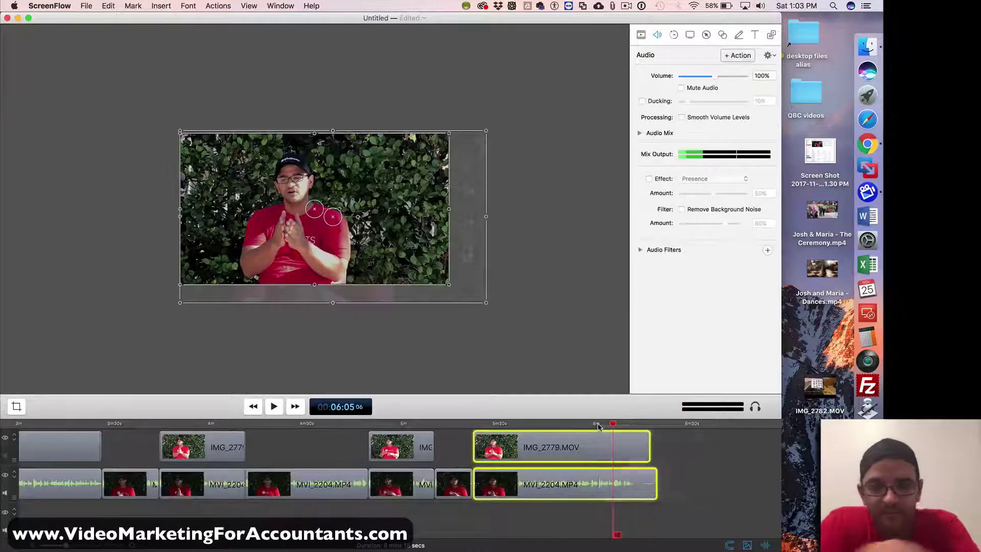
scroll(589, 434, up, 5)
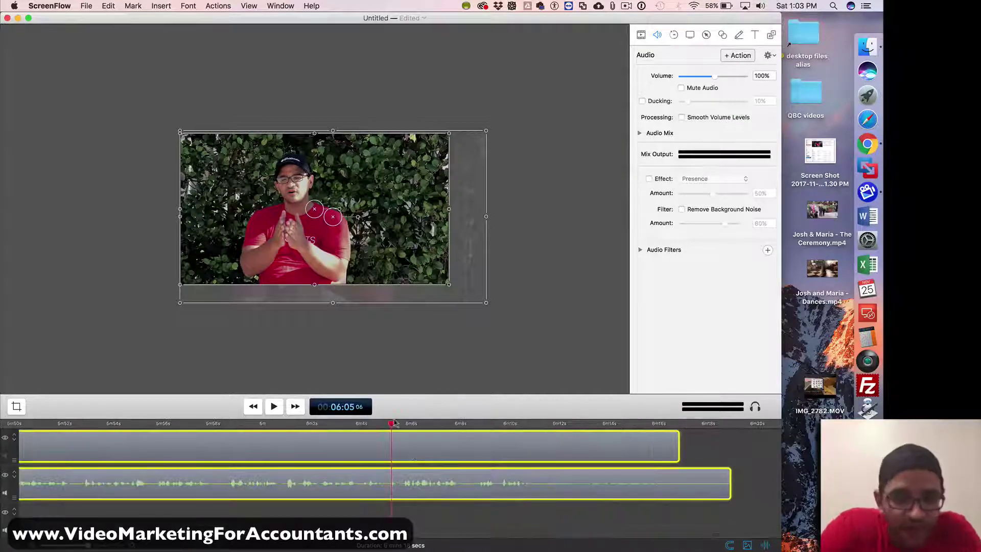
drag(393, 422, 399, 425)
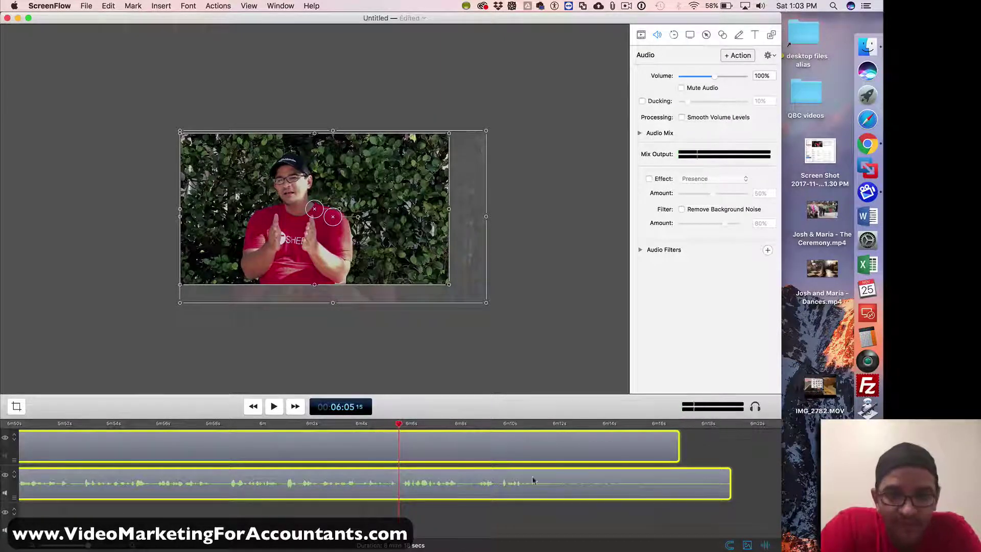
click(710, 448)
click(533, 442)
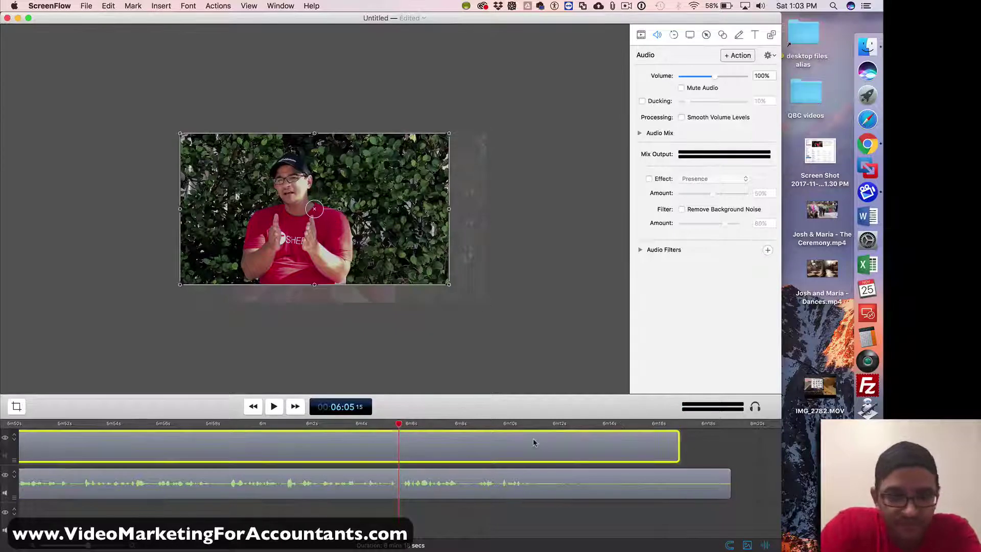
key(shift+super+apostrophe)
key(t)
click(533, 442)
key(Delete)
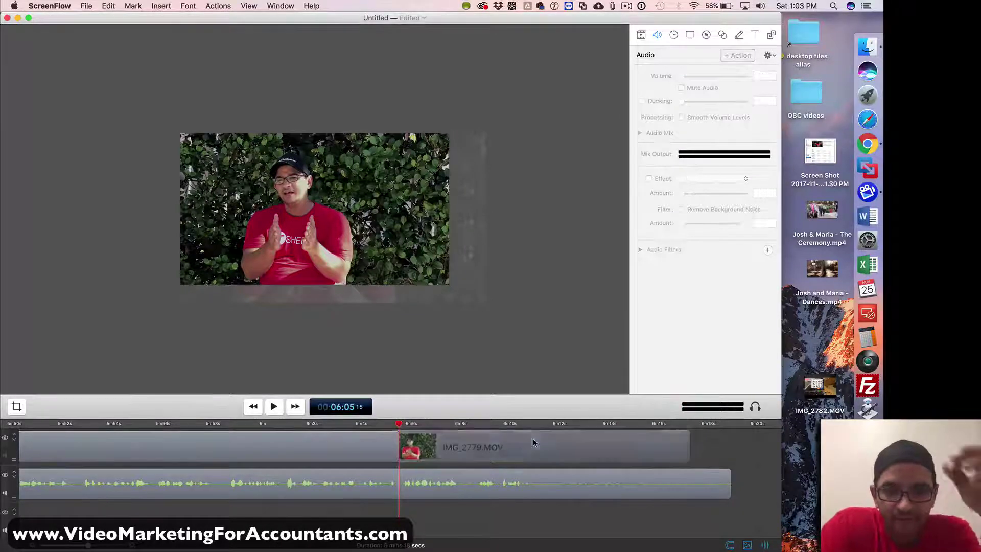
Split the lower MVI_2204.MP4 clip at 6:11:14 and delete the trailing part.
drag(398, 426, 546, 427)
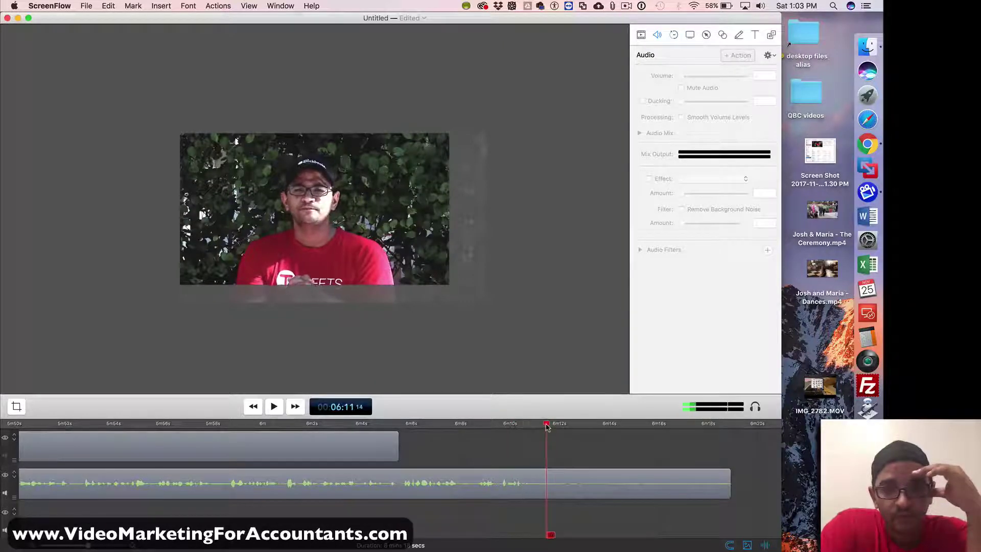
click(562, 473)
key(t)
click(565, 473)
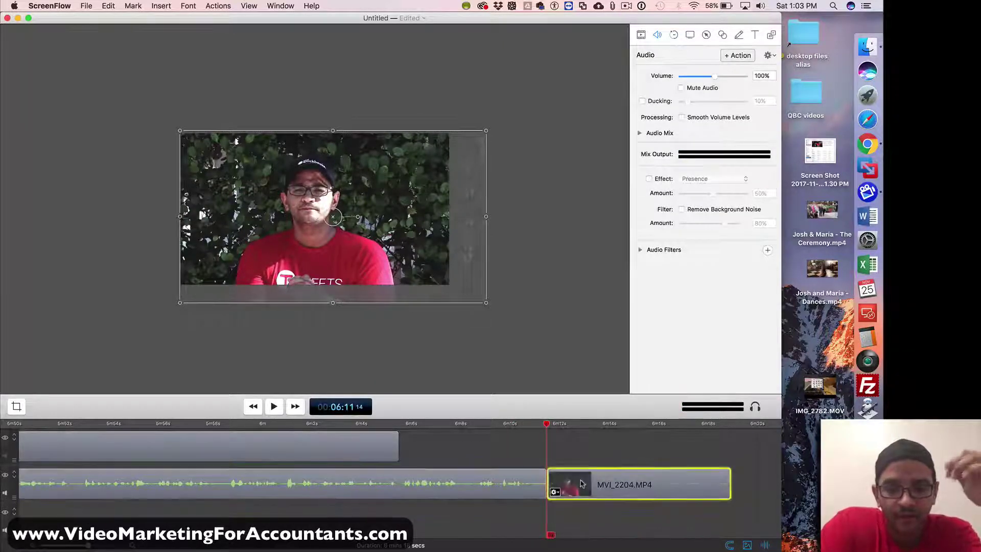
Add short ending transitions to the last upper IMG_2779.MOV clip and the last lower MVI_2204.MP4 clip.
scroll(581, 484, left, 3)
right_click(432, 448)
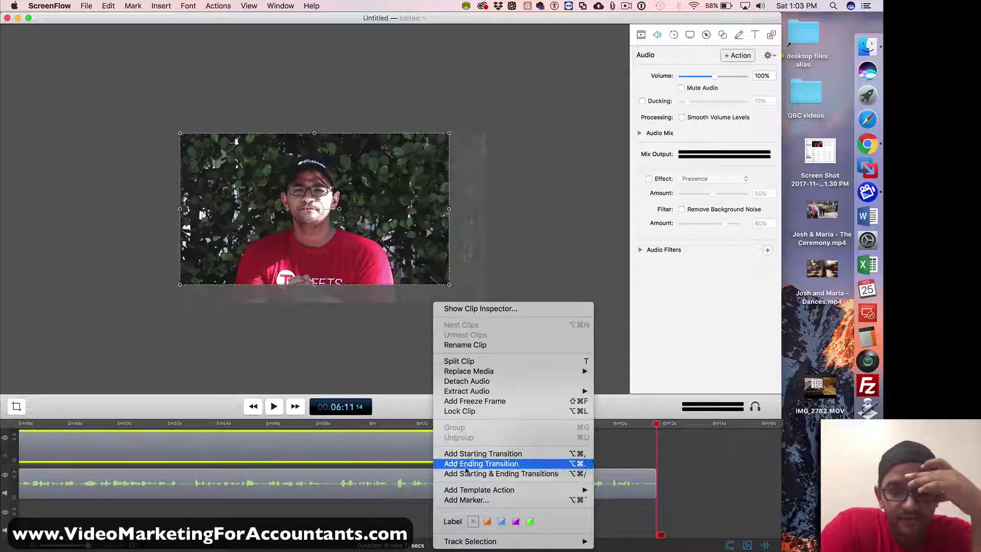
click(468, 463)
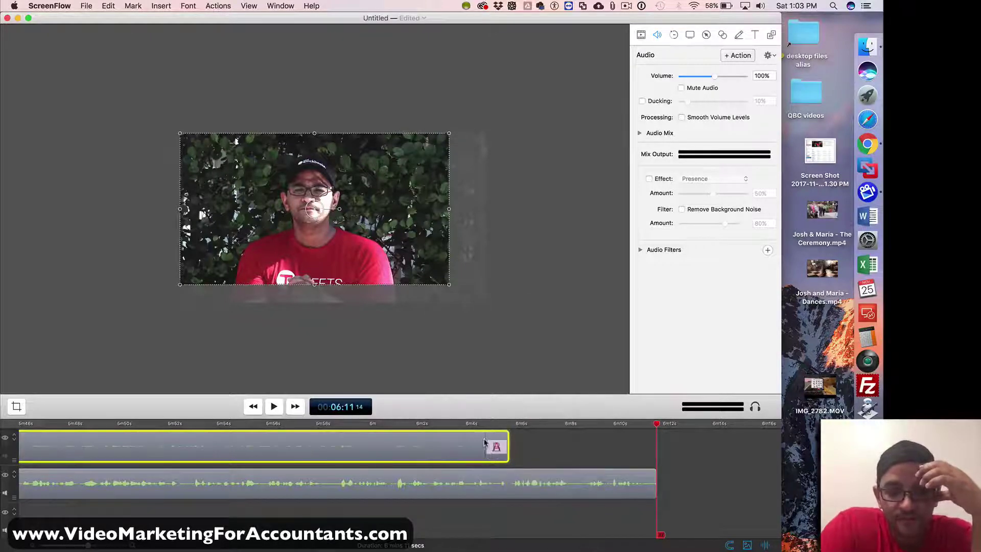
drag(484, 439, 498, 439)
right_click(650, 488)
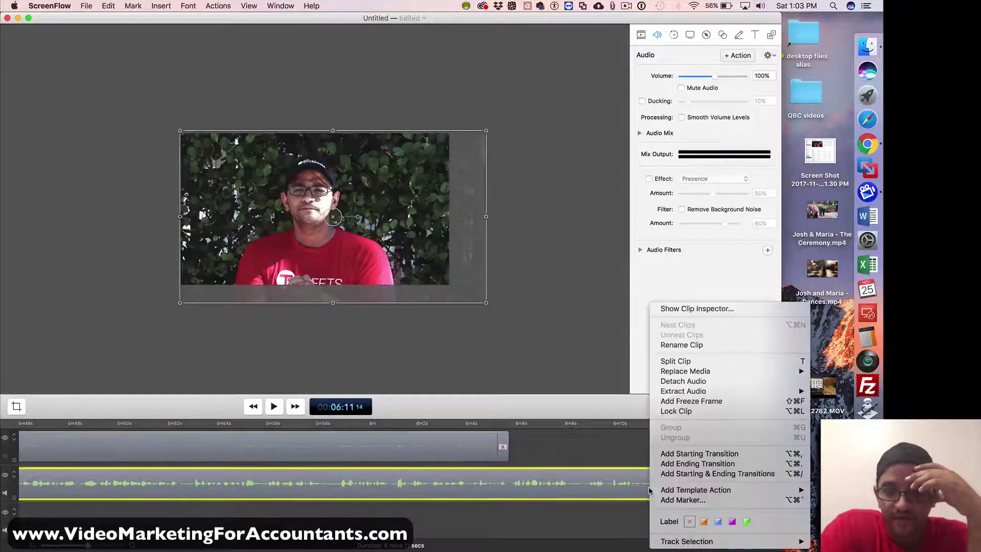
click(656, 463)
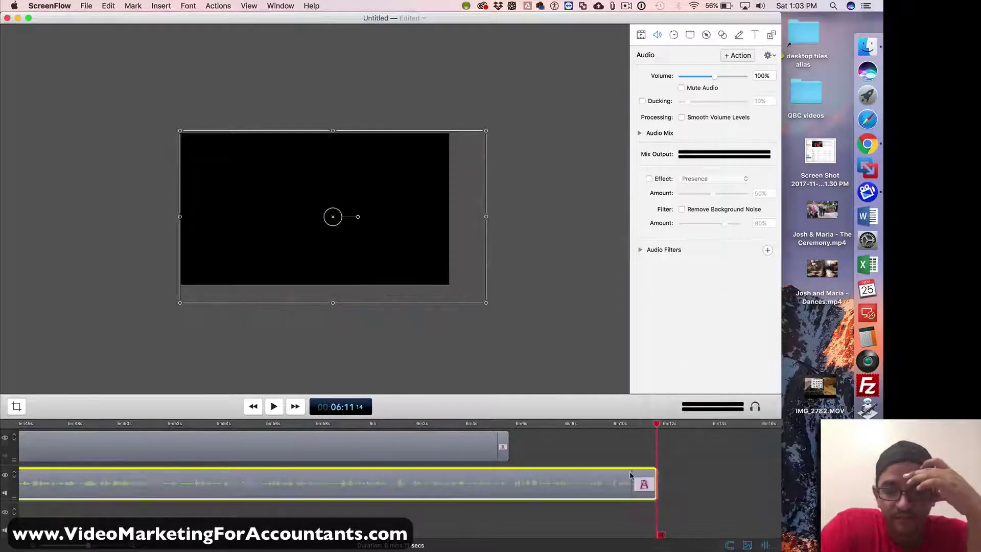
Play back the ending from about 6:05 and scale down the last MVI_2204.MP4 clip so its frame sits closer to the canvas edges.
click(491, 431)
click(274, 407)
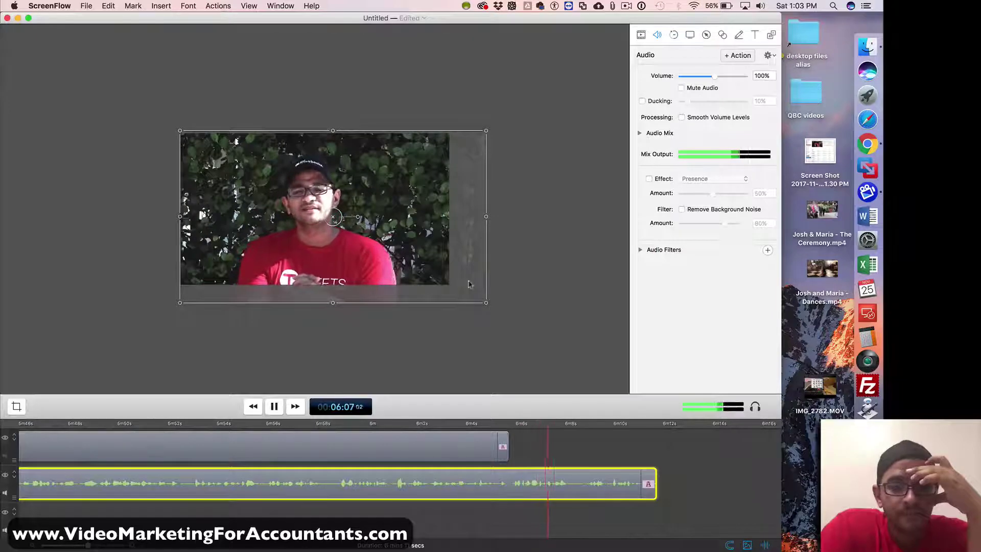
drag(486, 303, 456, 291)
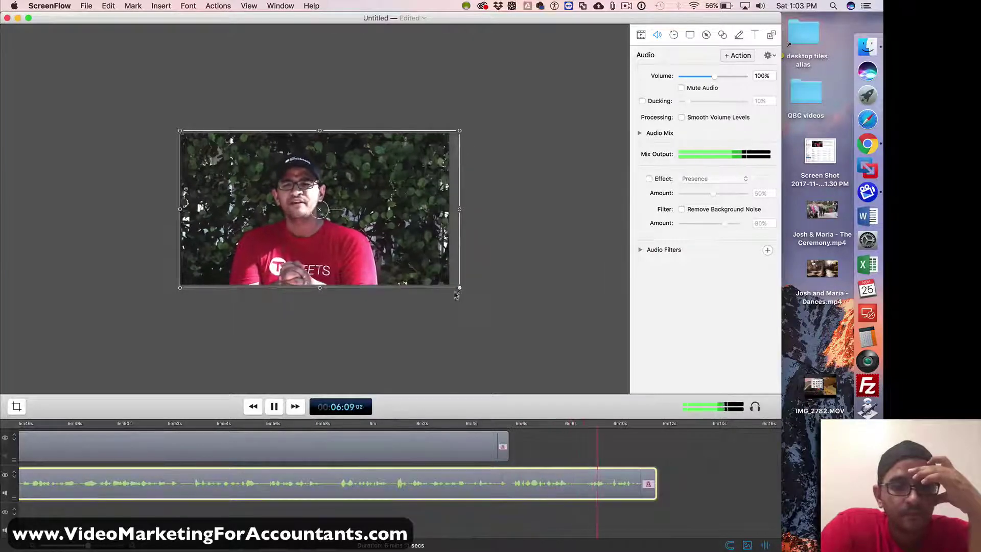
click(446, 324)
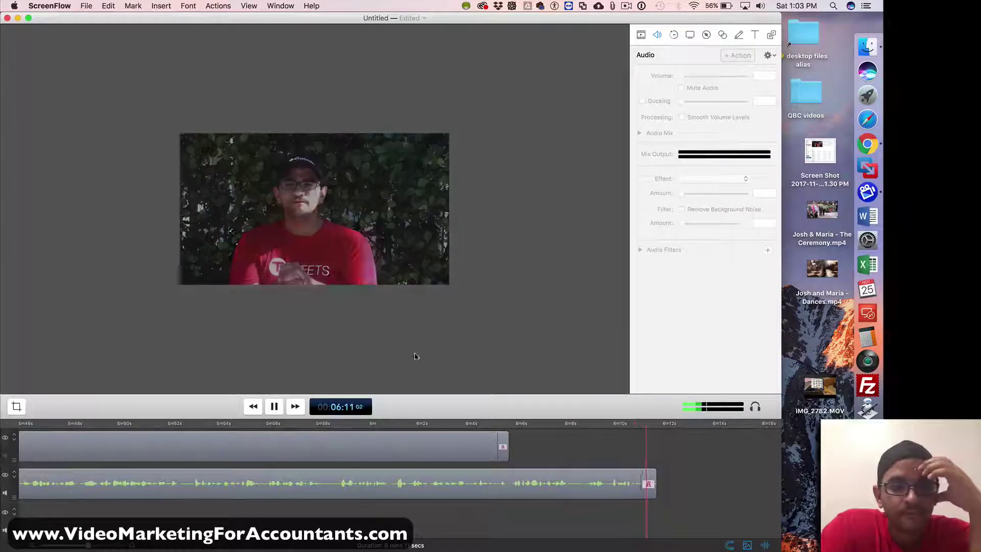
Add a starting transition to the first MVI_2204.MP4 clip at 0:00 and shorten it to about 0.6 seconds.
click(274, 407)
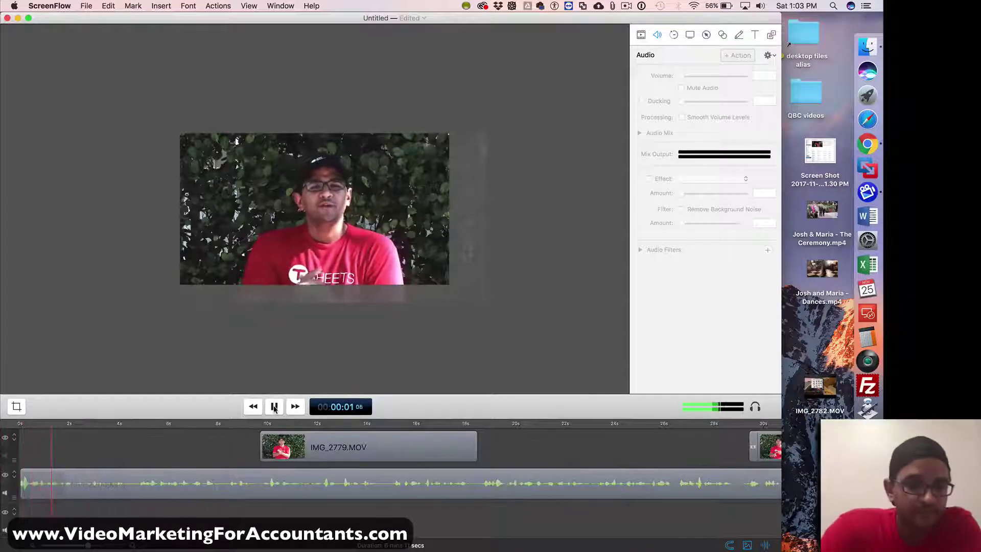
click(274, 407)
key(super+minus)
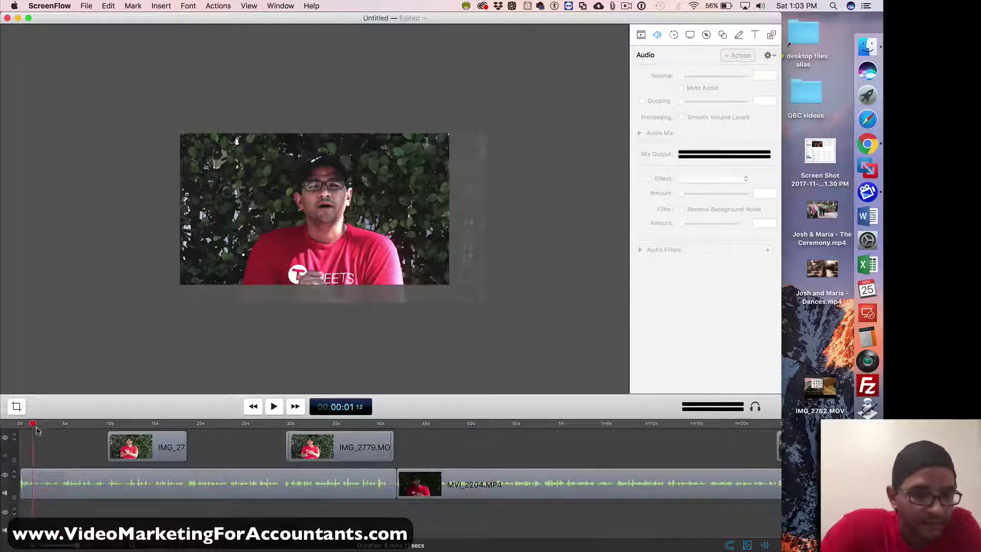
drag(33, 423, 19, 424)
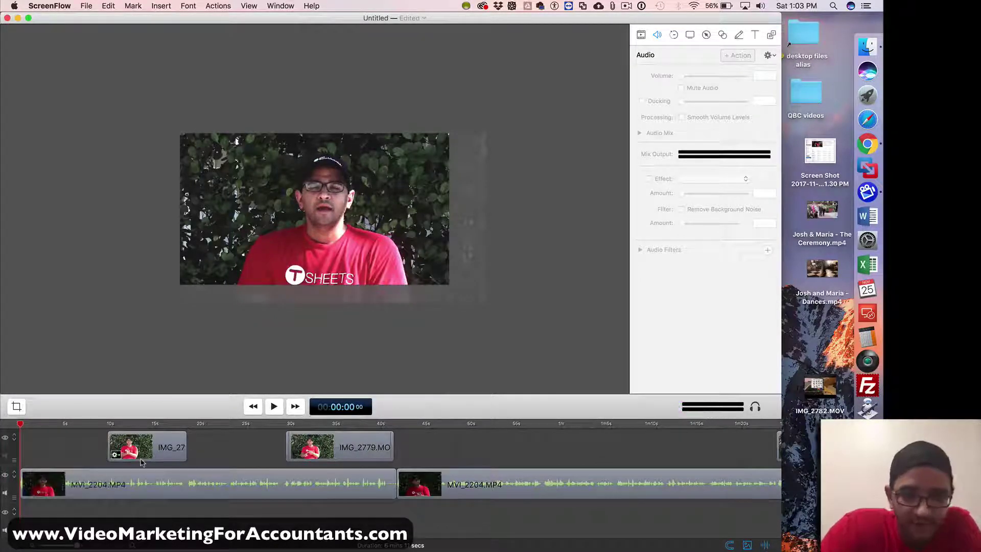
key(super+plus)
key(super+plus)
key(super+plus)
key(super+plus)
key(super+plus)
key(super+plus)
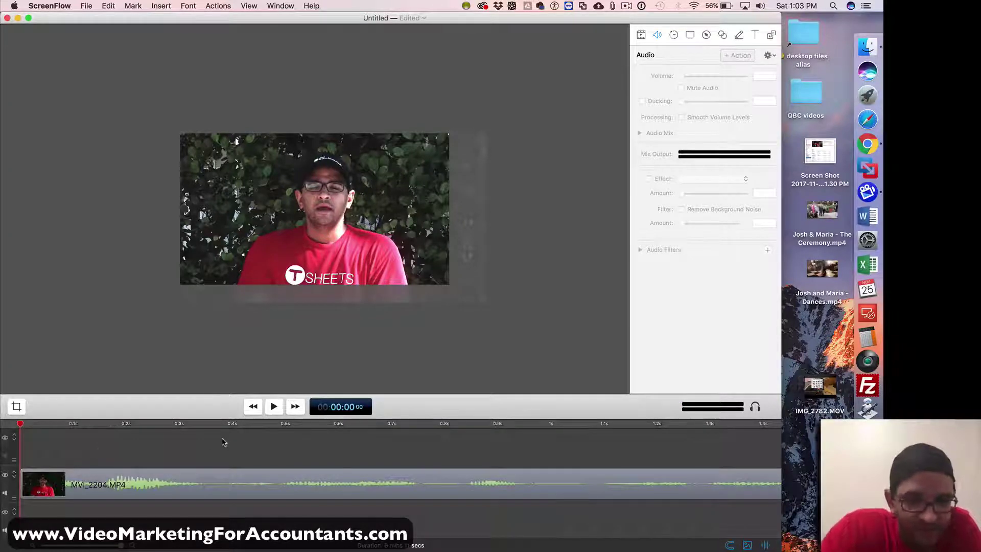
right_click(172, 495)
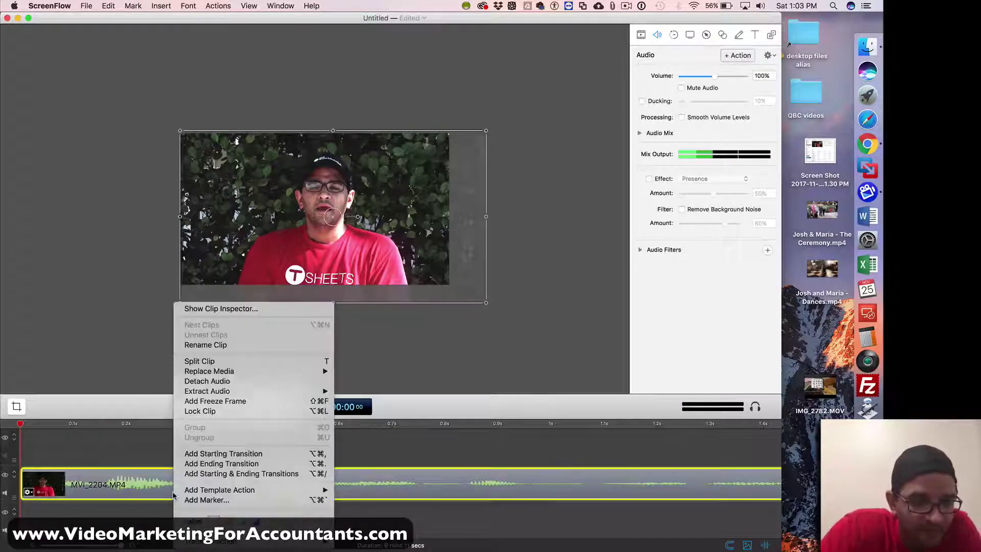
click(207, 453)
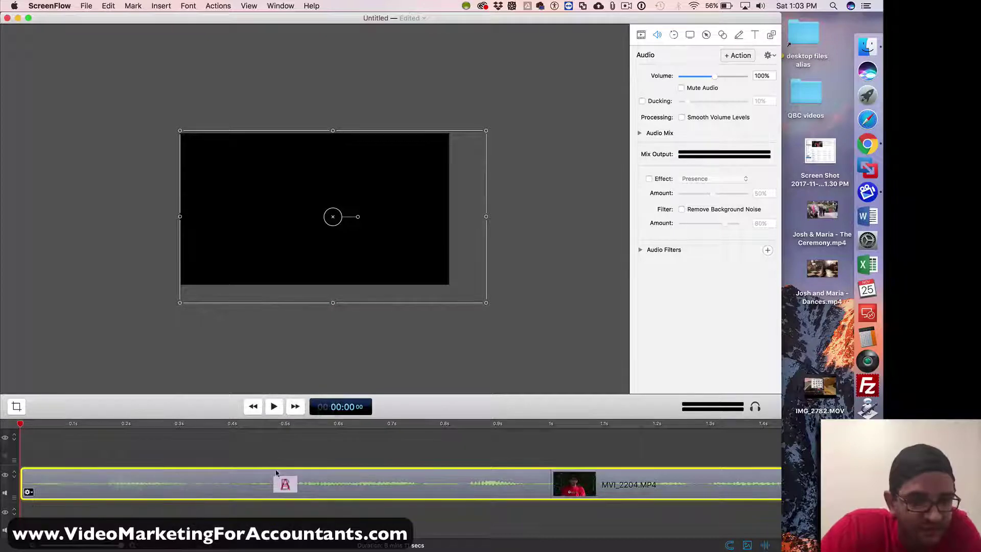
drag(559, 474, 351, 477)
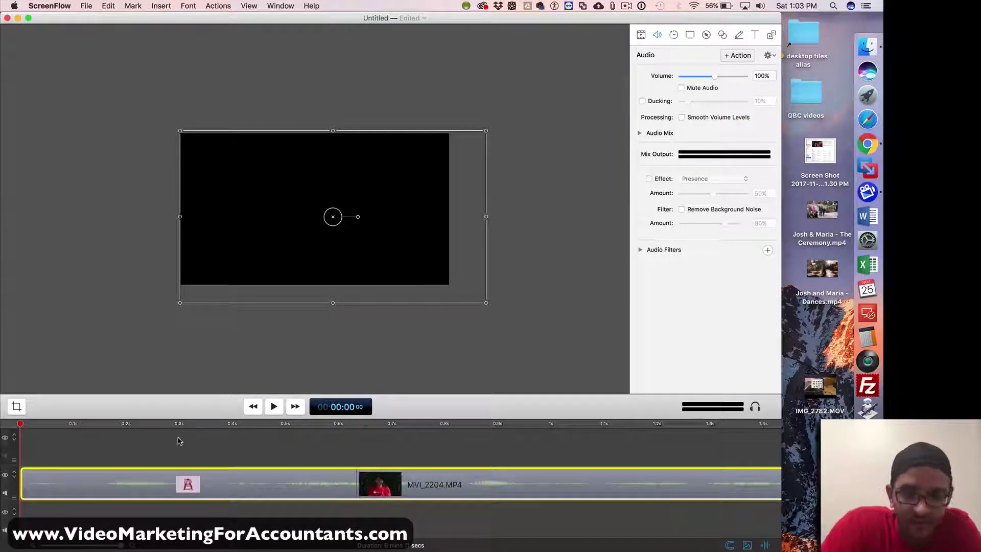
Shorten the first clip's starting transition further to about 0.3 seconds and replay the fade-in from 0:00.
key(super+minus)
key(super+minus)
click(272, 406)
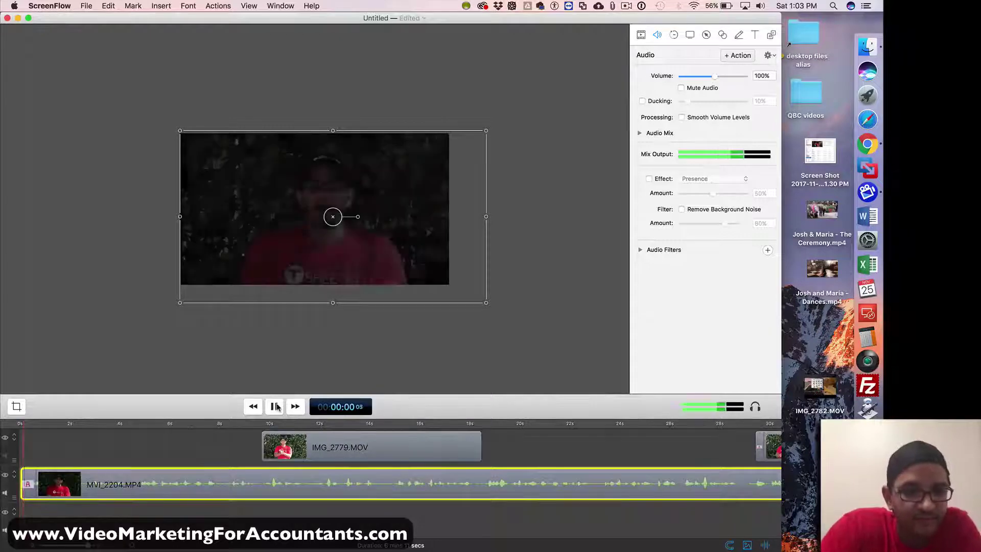
key(super+plus)
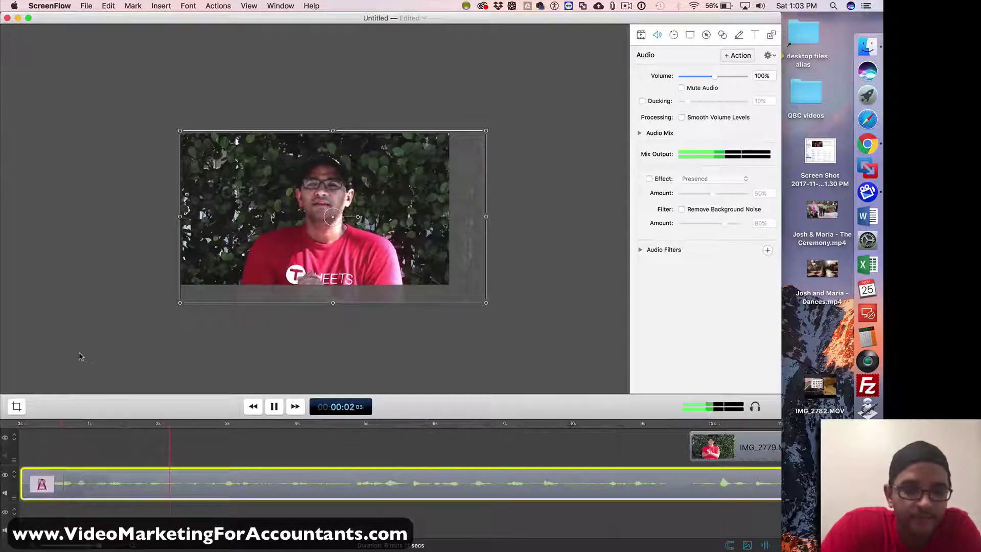
mouse_move(91, 480)
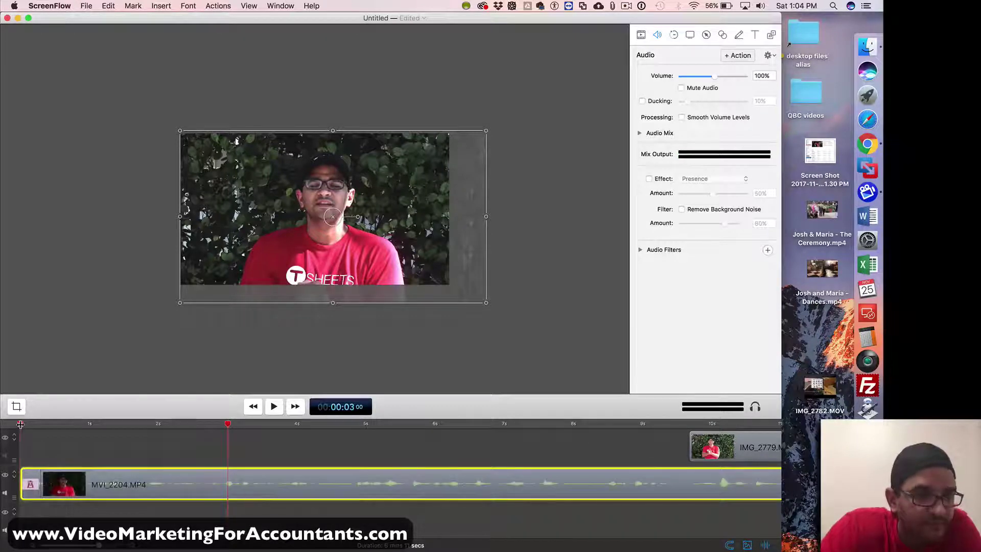
click(20, 424)
key(space)
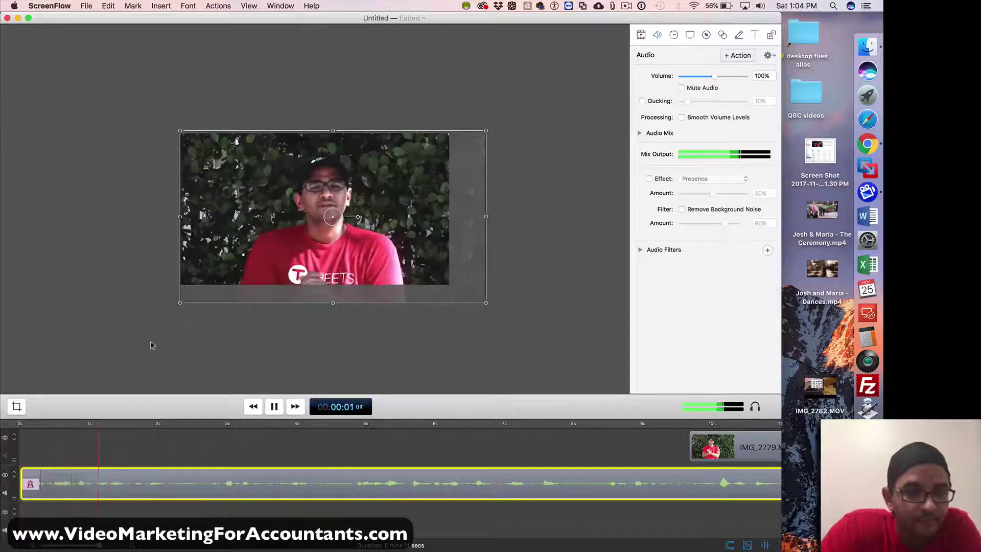
Review the edit by playing it from the opening and at several points up to about 2:32 in the long IMG_2779.MOV segment.
click(137, 342)
key(super+minus)
key(super+minus)
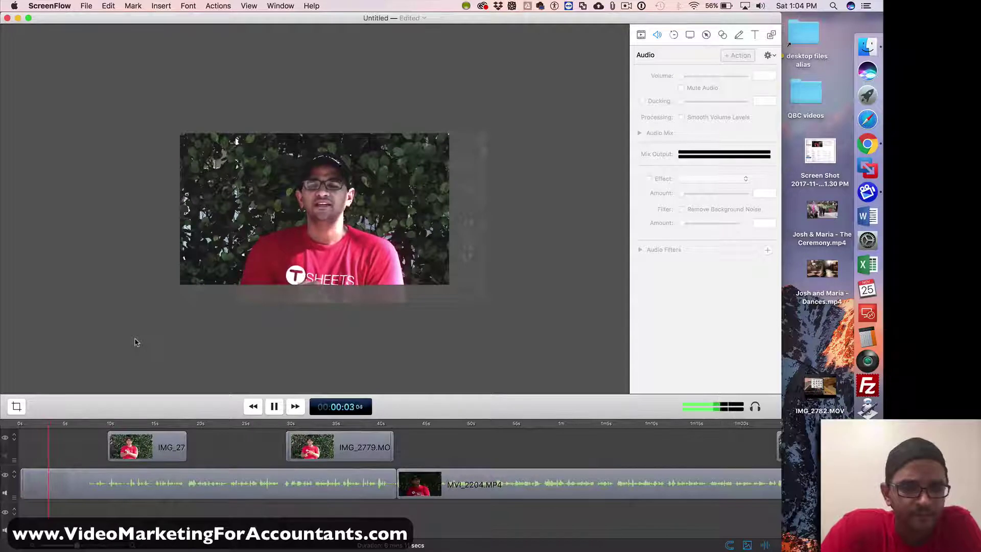
key(super+minus)
key(super+minus)
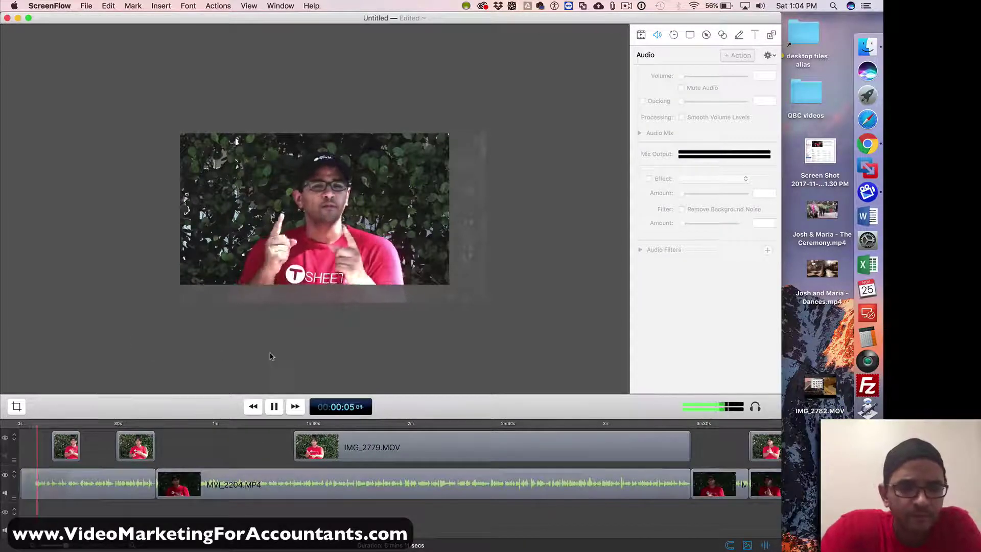
click(110, 422)
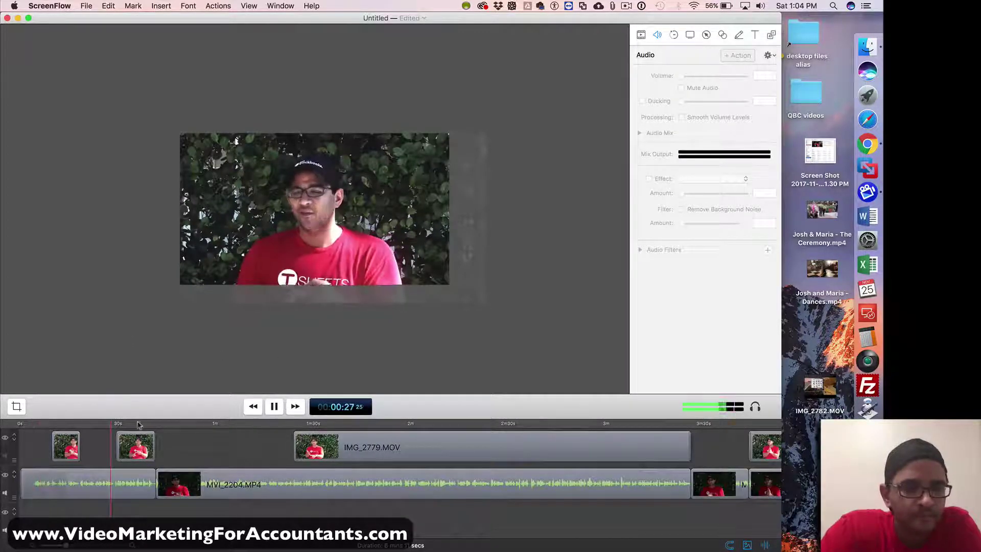
click(138, 424)
click(289, 425)
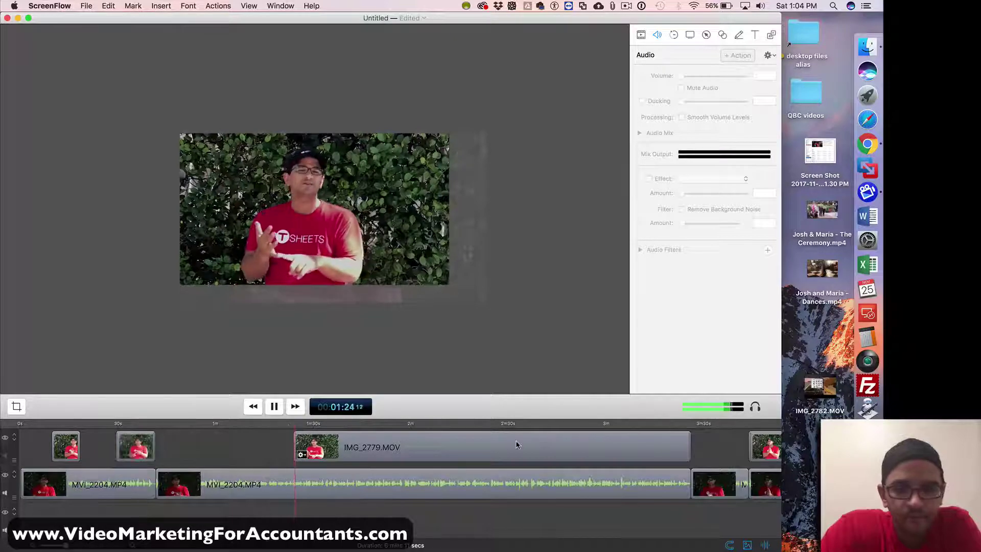
click(503, 426)
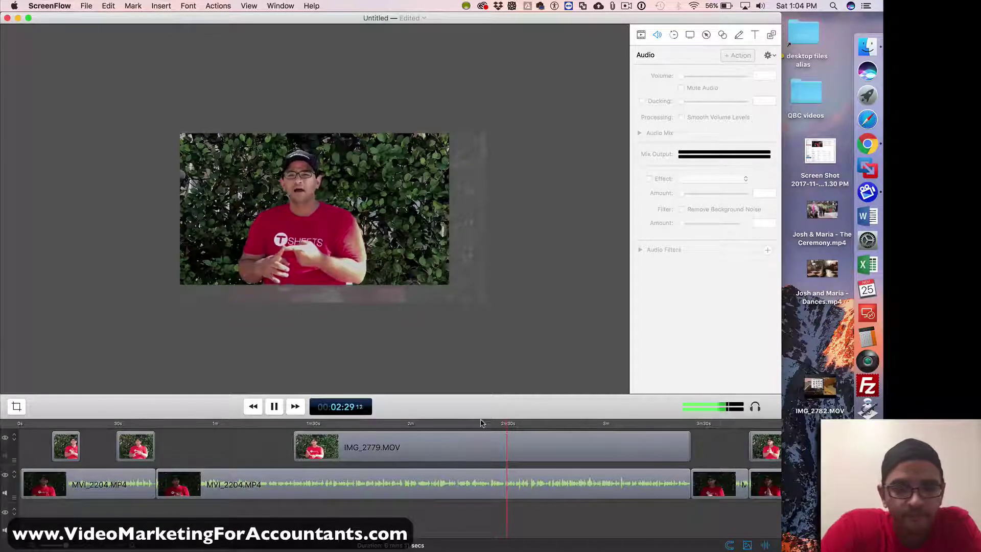
key(super+minus)
key(super+minus)
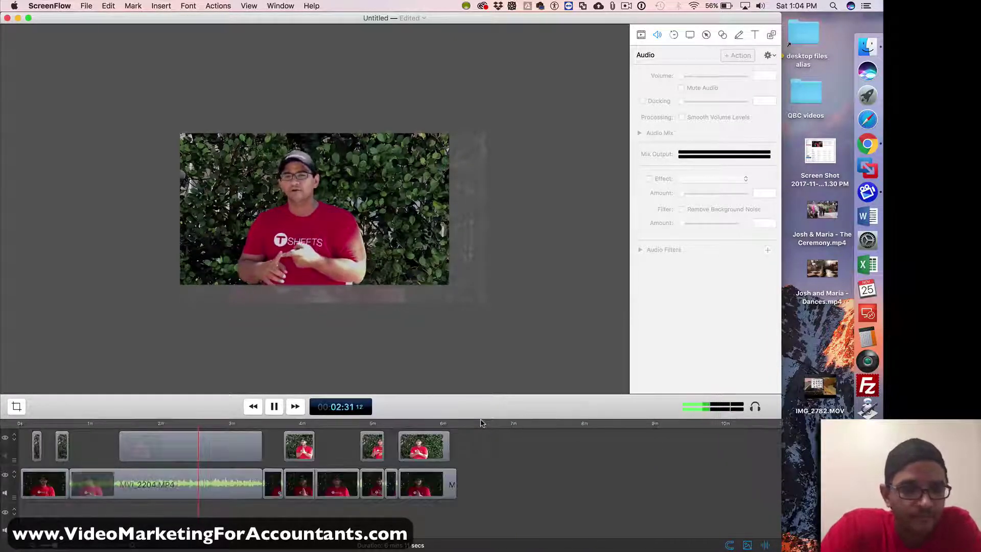
key(space)
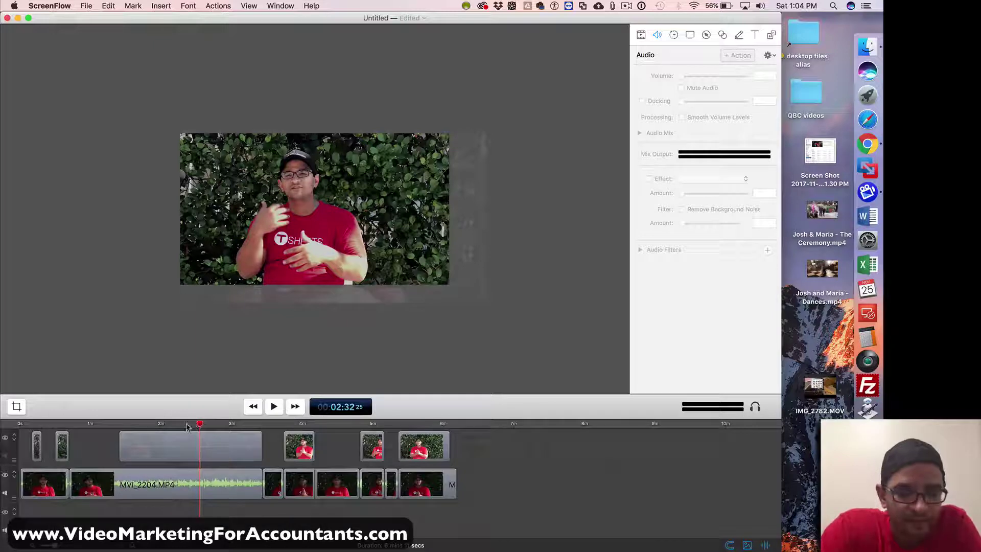
Split both the long upper IMG_2779.MOV clip and the MVI_2204.MP4 clip beneath it at 2:14:06.
key(super+equal)
key(super+equal)
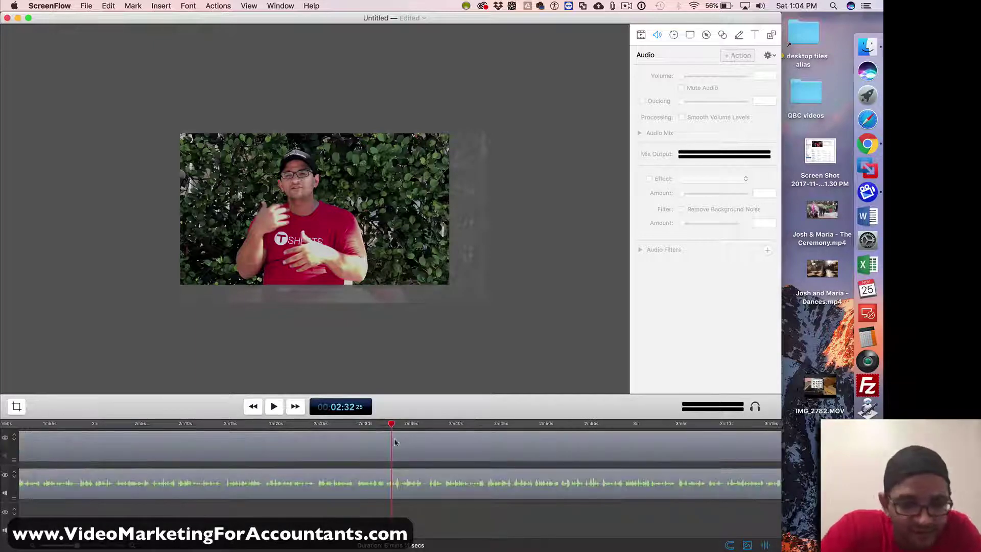
drag(393, 426, 252, 428)
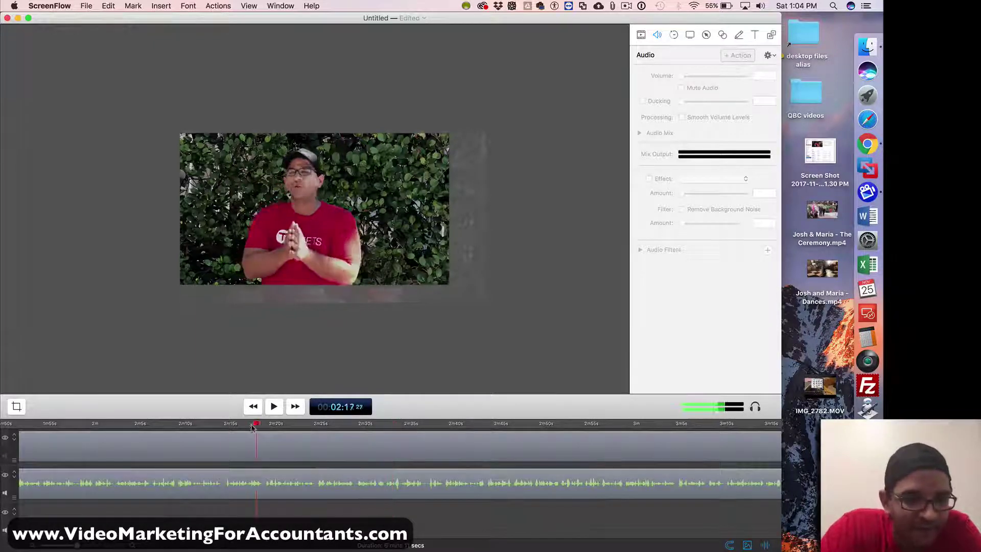
click(274, 407)
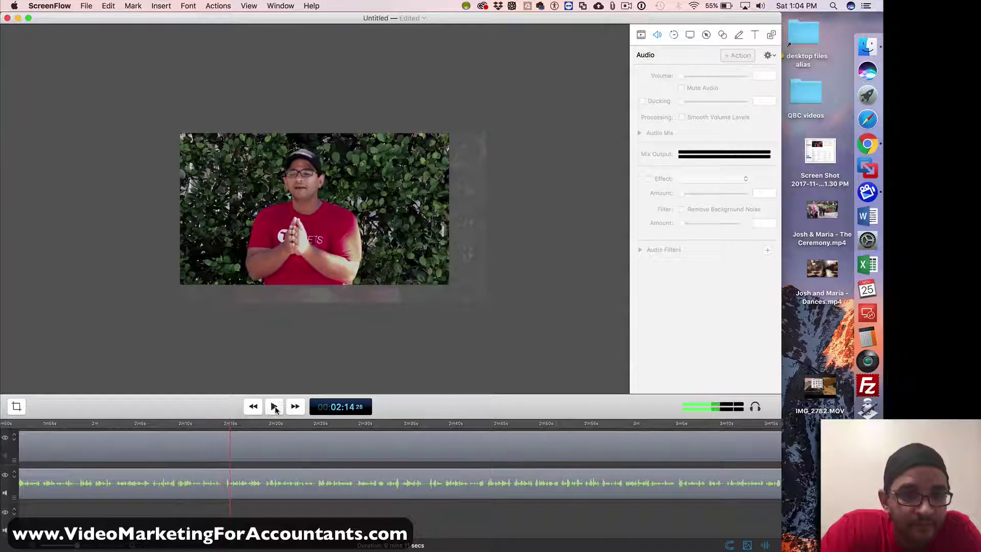
drag(228, 427, 224, 431)
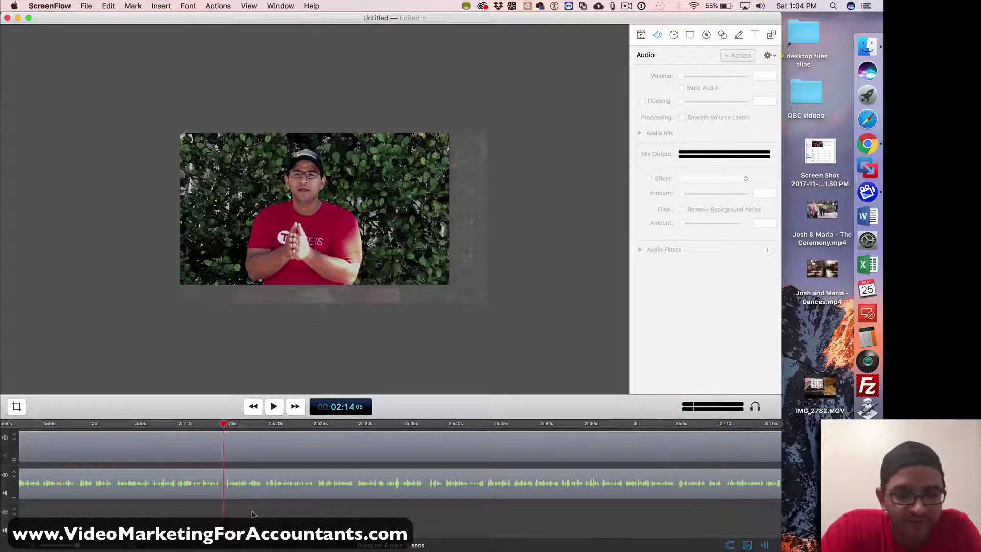
drag(252, 512, 274, 434)
key(t)
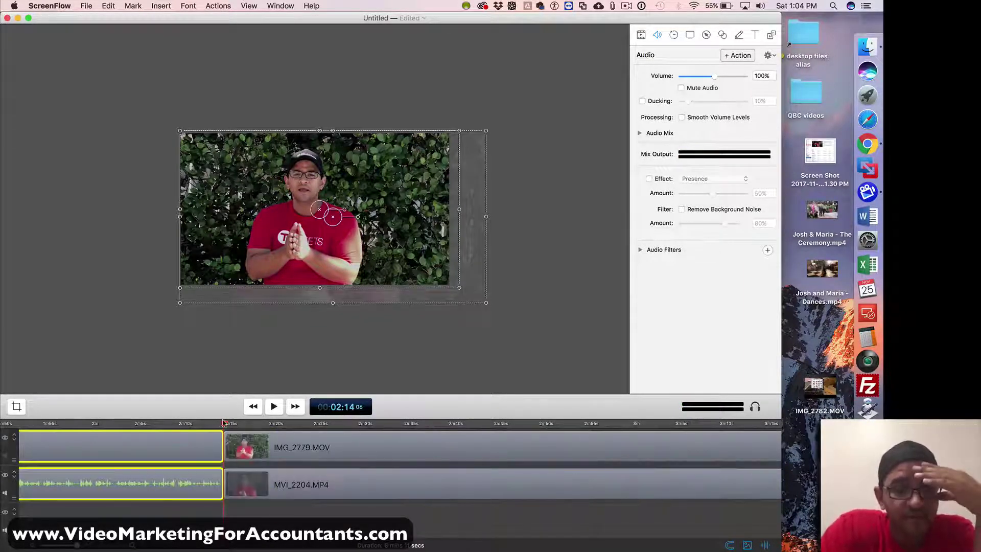
Play the long segment after the 2:14:06 split, from about 2:43 to 2:47, to look for the next cut point.
key(super+minus)
key(super+minus)
key(super+plus)
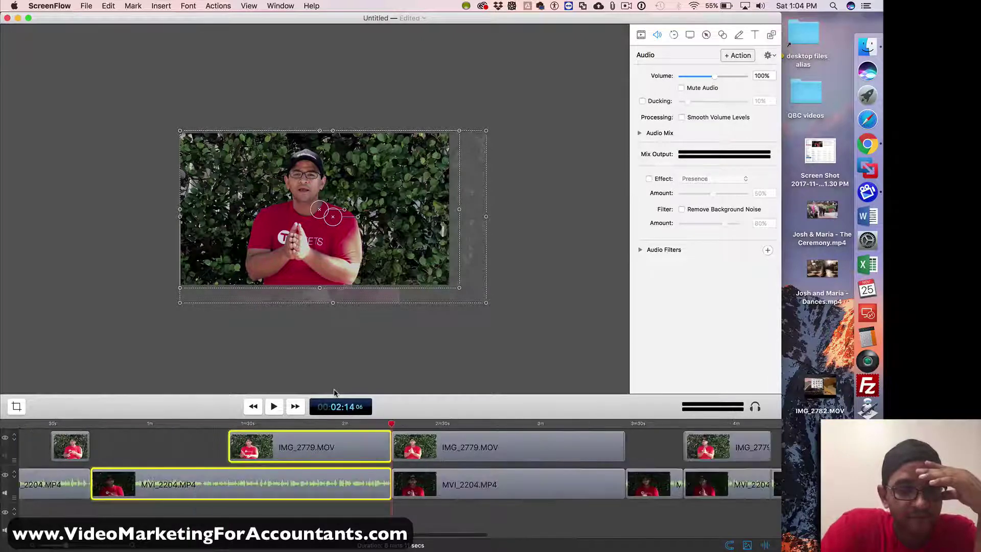
click(486, 423)
key(super+plus)
key(super+plus)
key(super+plus)
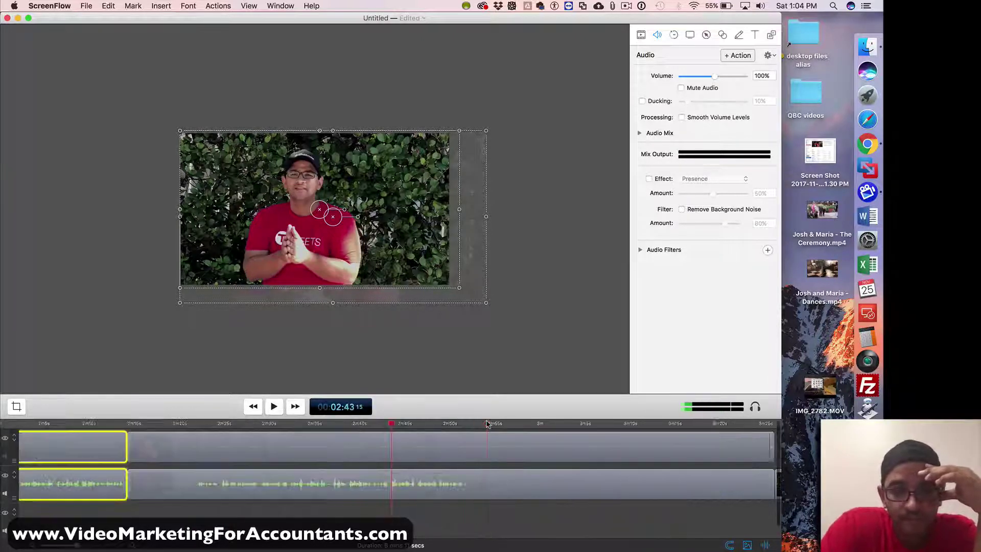
click(371, 424)
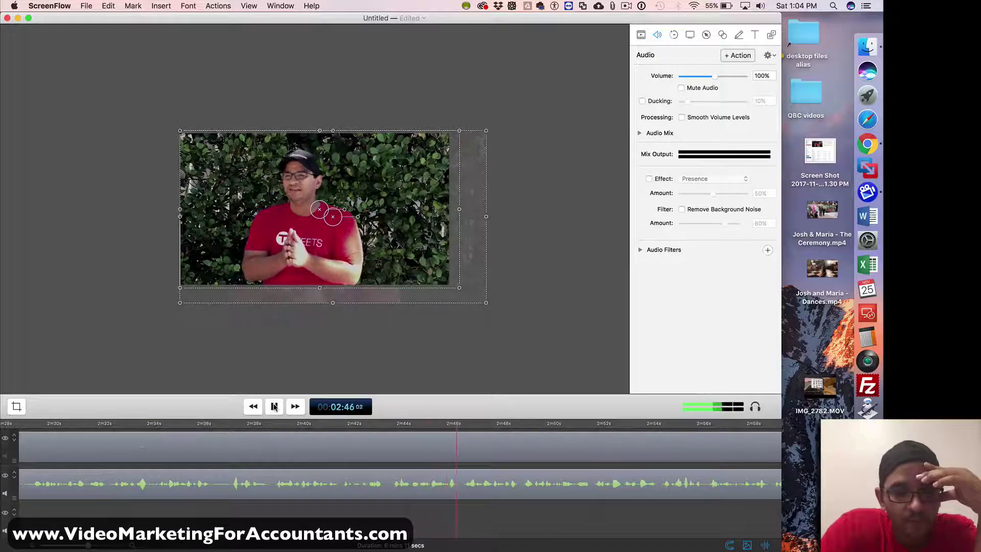
click(275, 406)
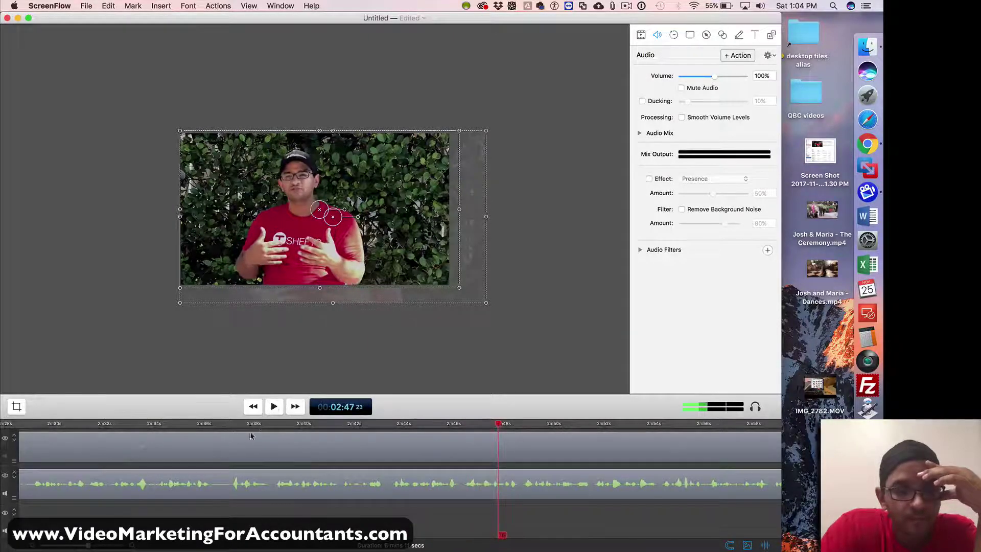
Find a speech pause near 2:36 and split both the IMG_2779.MOV clip and the MVI_2204.MP4 clip beneath it at 2:36:19.
click(234, 432)
click(274, 406)
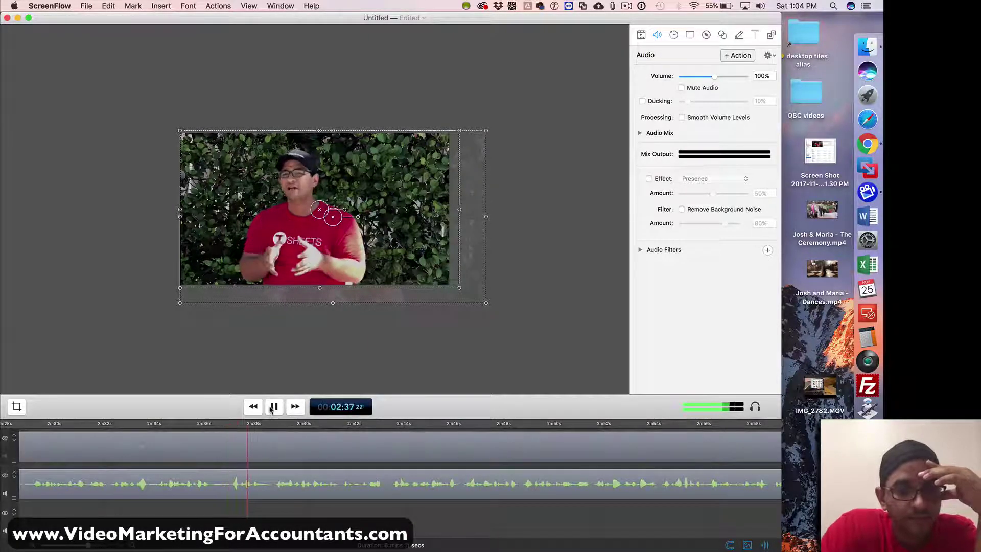
click(202, 423)
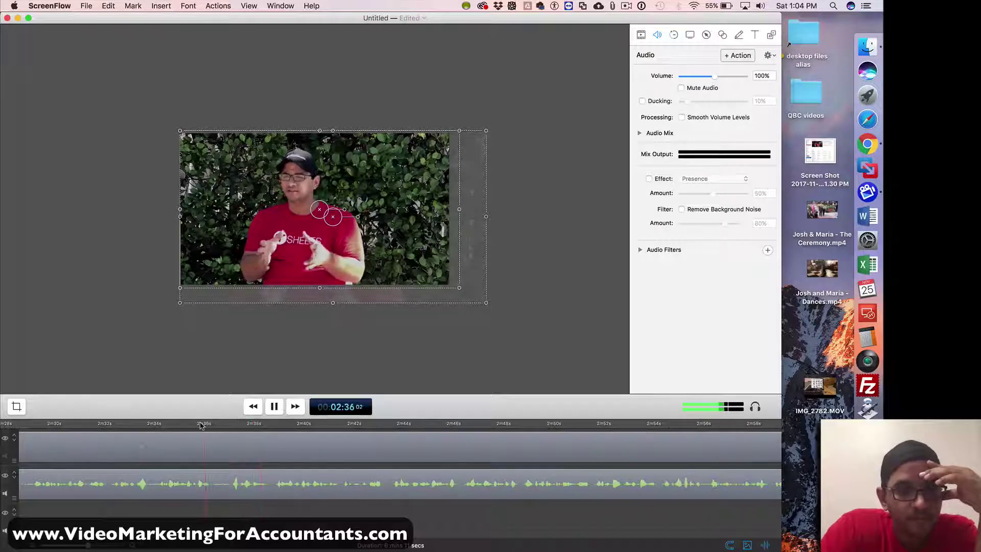
click(273, 406)
drag(244, 425, 221, 425)
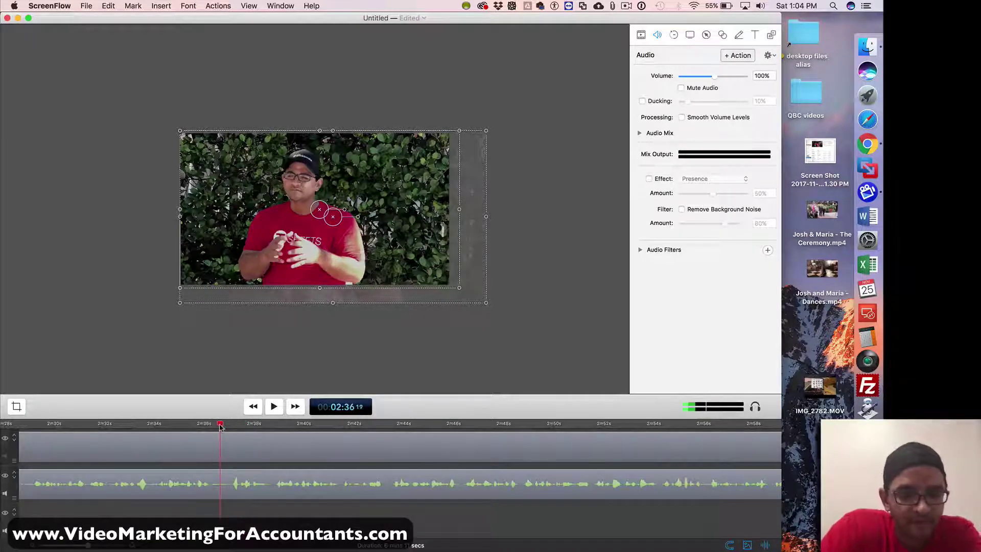
drag(245, 514, 259, 434)
key(t)
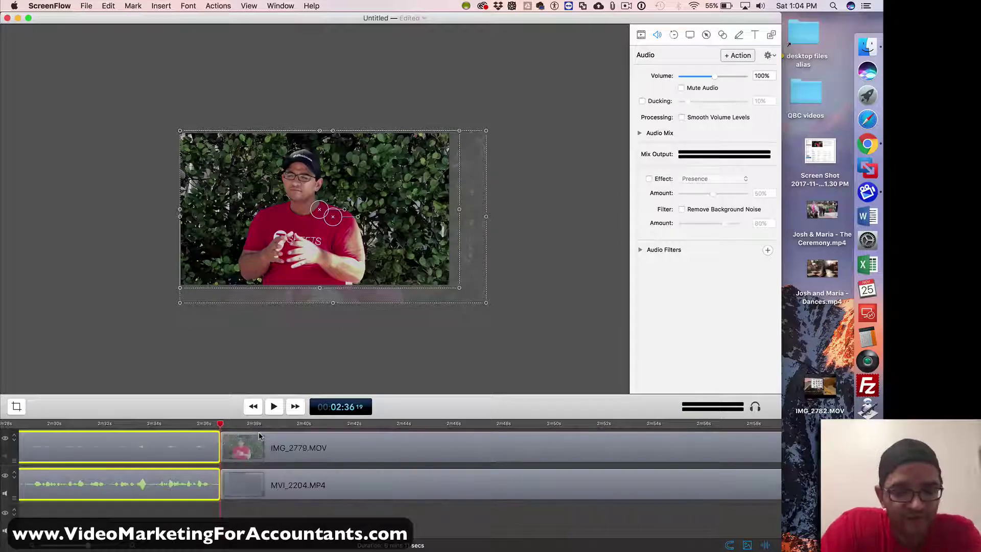
Delete the short upper IMG_2779.MOV piece between the splits at 2:14:06 and 2:36:19.
key(super+minus)
key(super+minus)
key(Delete)
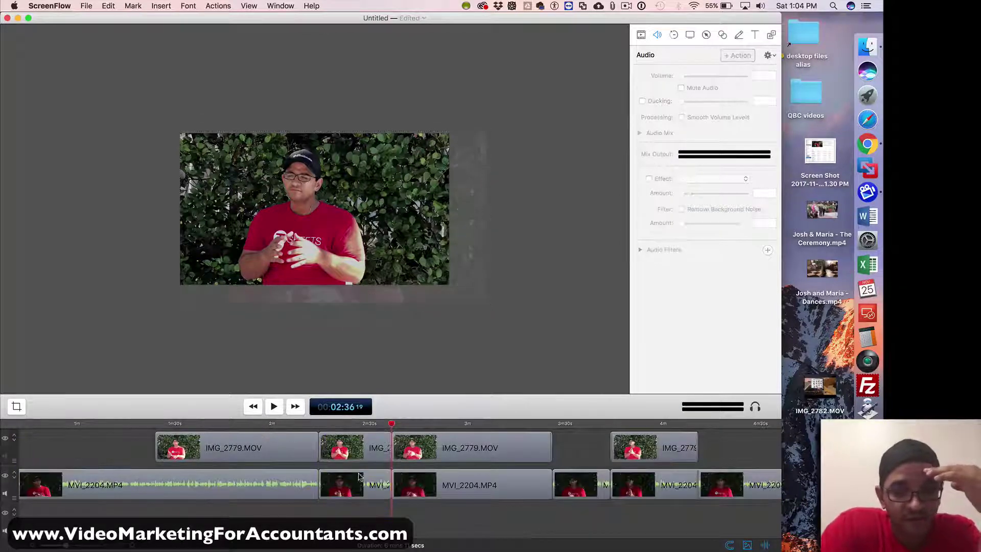
Enlarge the short MVI_2204.MP4 piece between 2:14 and 2:36 to 95% scale, position it at 127, -85, and play across its opening cut.
click(347, 469)
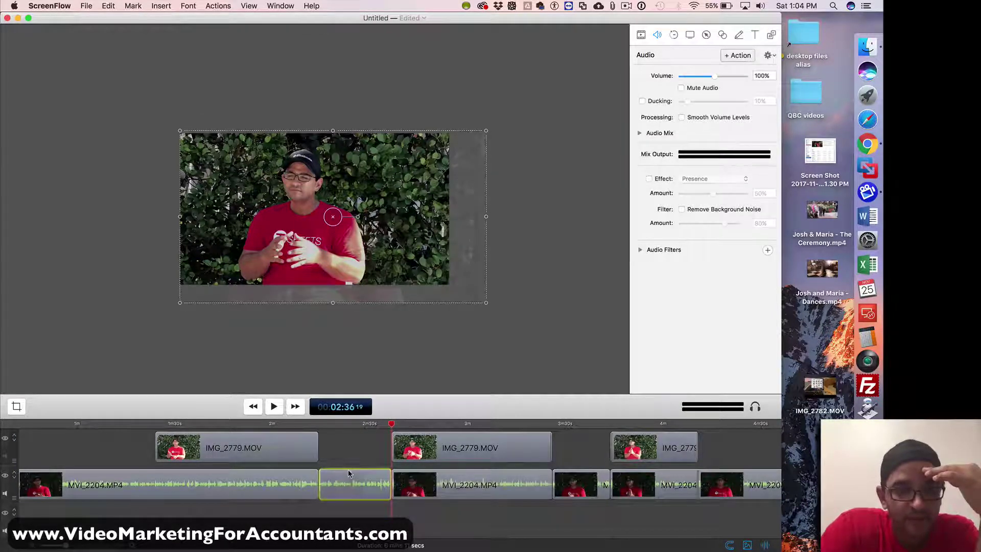
click(344, 424)
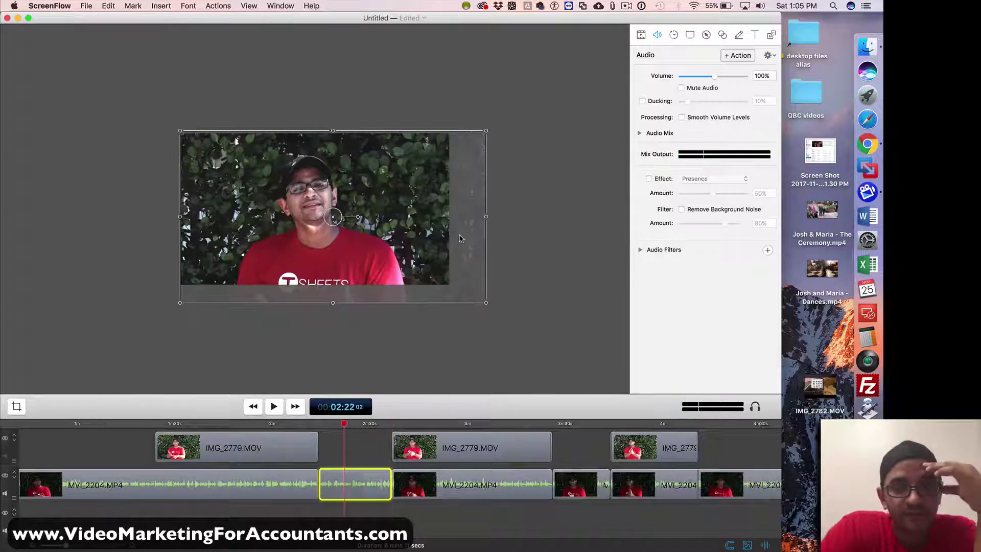
drag(486, 304, 570, 352)
drag(332, 199, 302, 193)
drag(535, 344, 520, 334)
drag(335, 196, 347, 197)
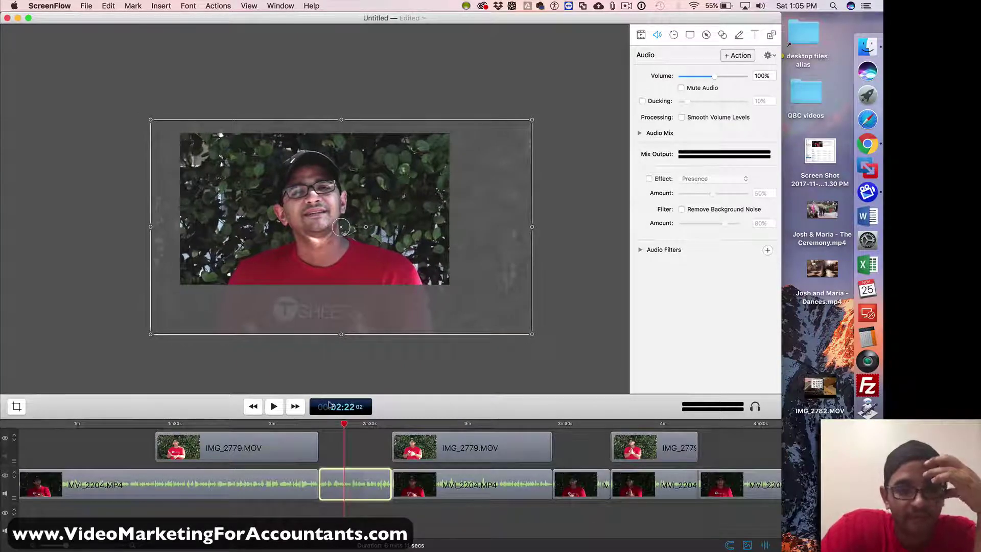
click(308, 424)
click(274, 406)
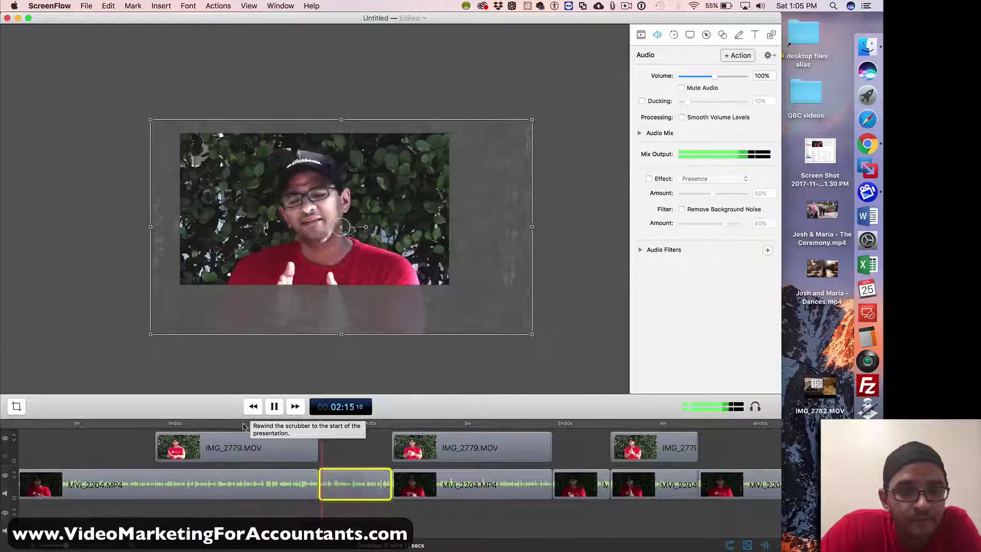
key(space)
Add an ending transition to the IMG_2779.MOV clip before 2:14 and a starting transition to the IMG_2779.MOV clip after 2:36.
right_click(296, 448)
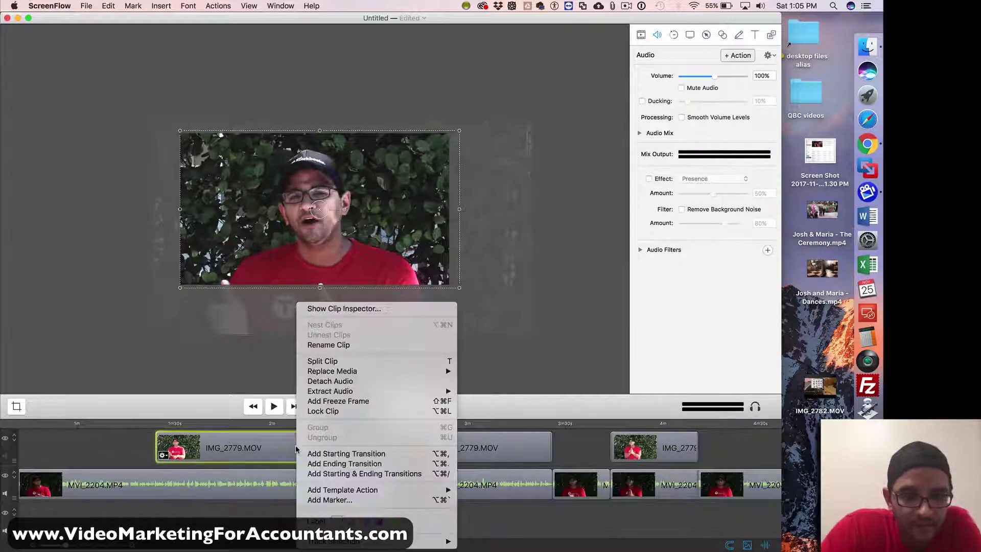
click(325, 465)
right_click(404, 445)
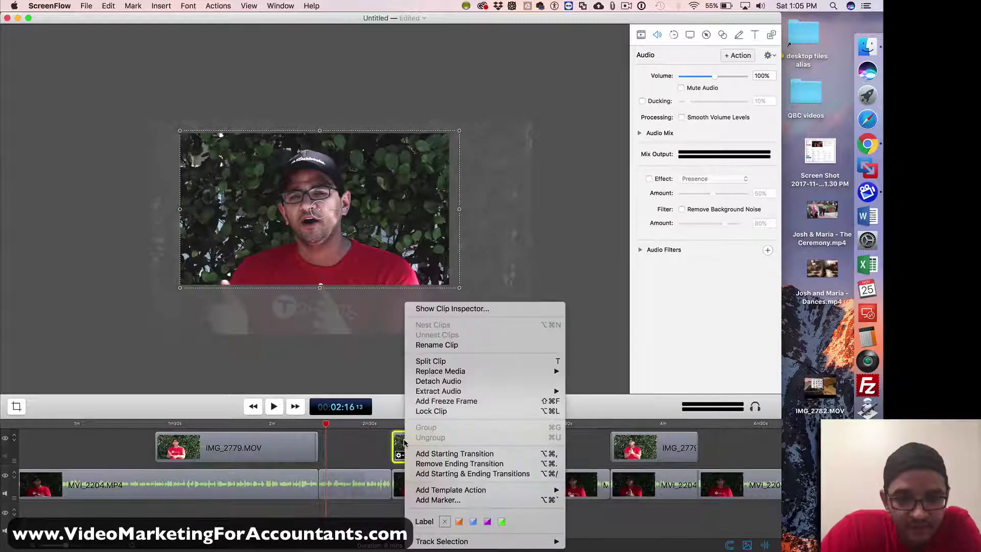
click(411, 454)
Play the dissolve at 2:14 and shorten the upper clip's ending transition to about 0.5 seconds.
click(309, 424)
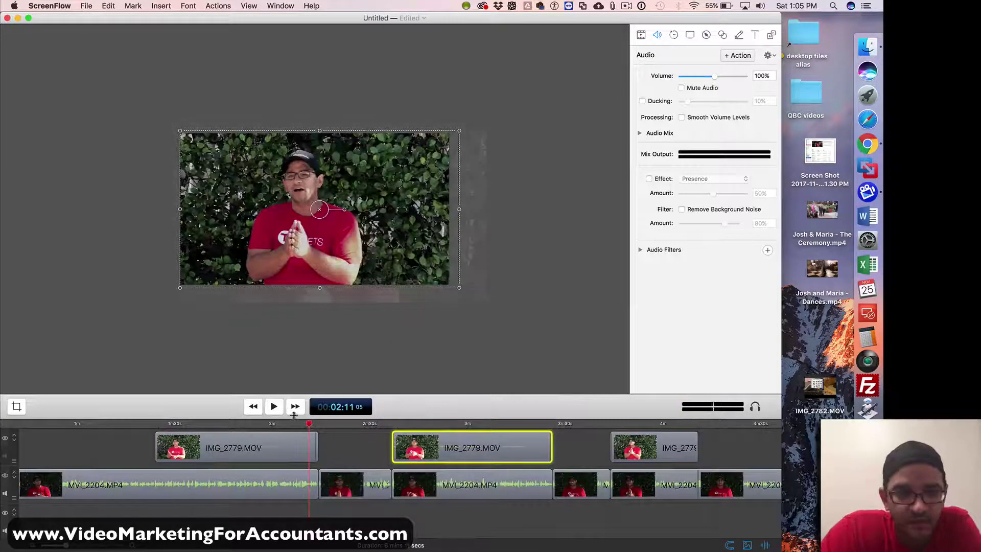
click(276, 407)
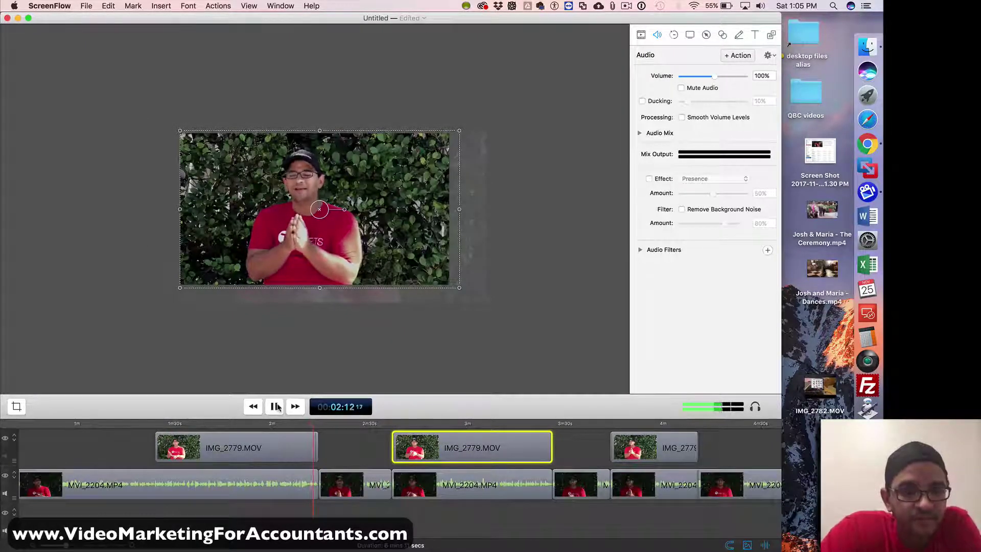
key(super+minus)
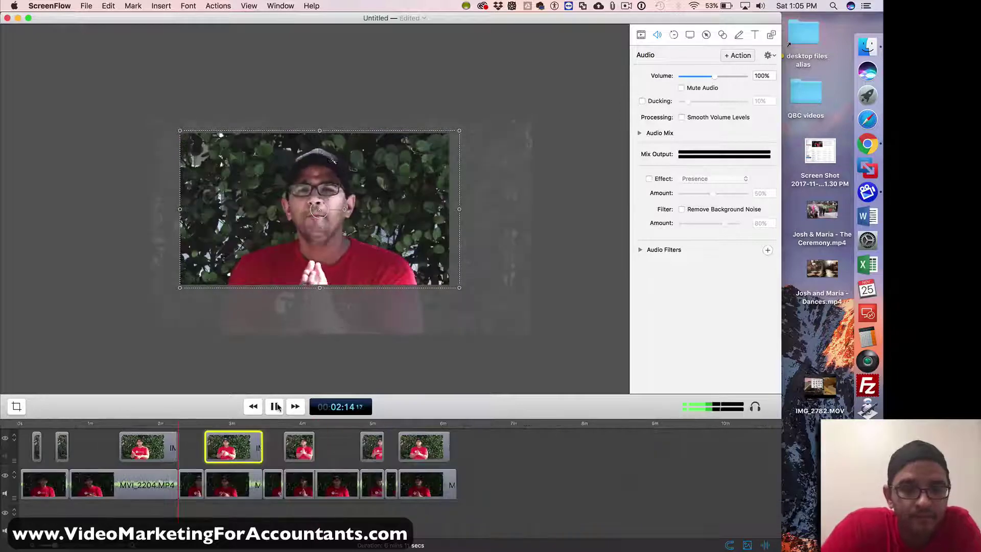
key(super+equal)
key(super+equal)
key(super+equal)
click(275, 406)
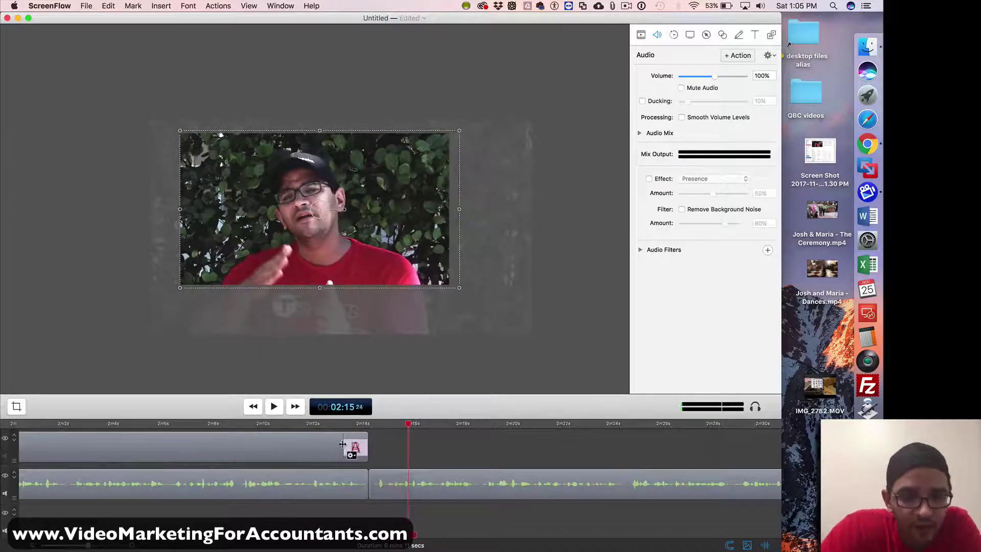
drag(343, 444, 355, 445)
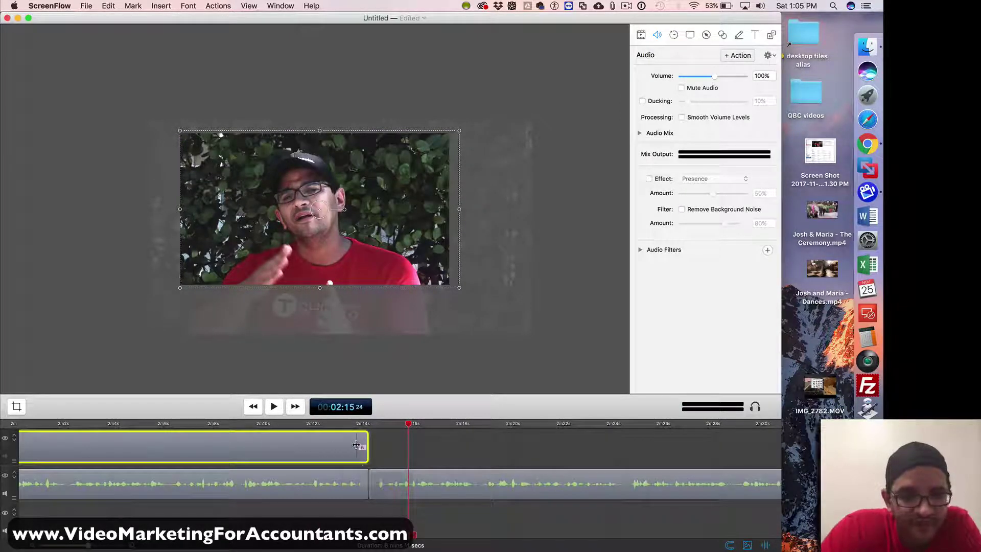
Replay the shortened transition at 2:14 and the enlarged close-up through about 2:20.
click(299, 423)
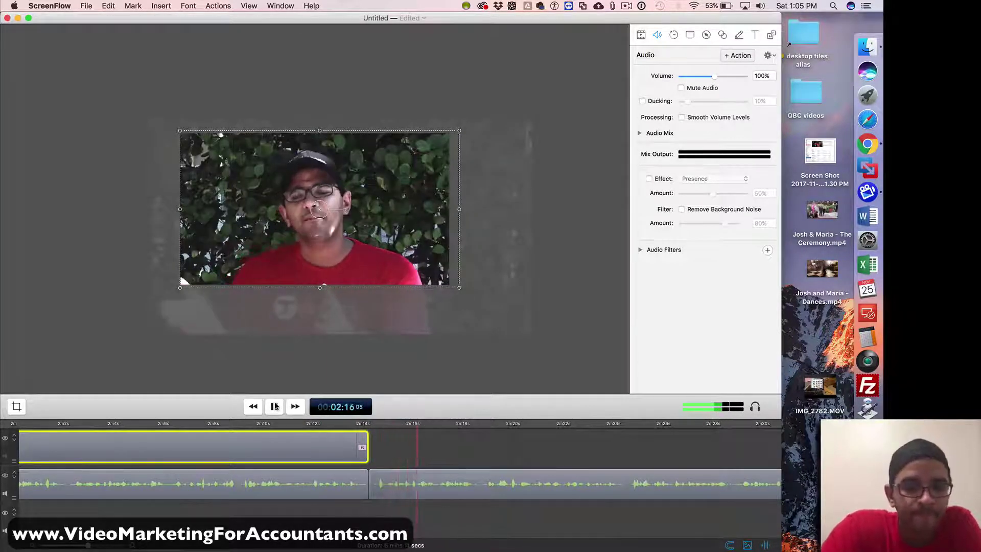
click(347, 423)
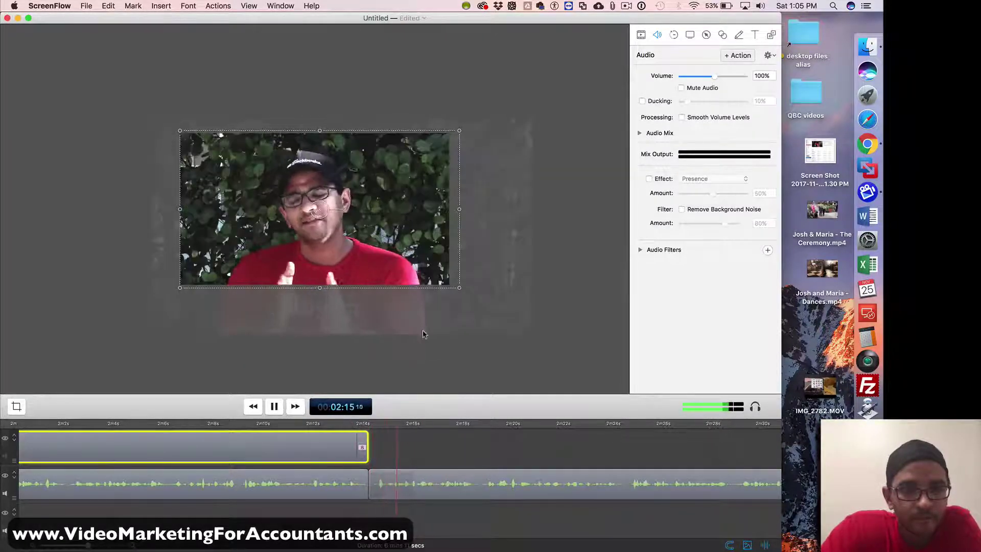
key(super+minus)
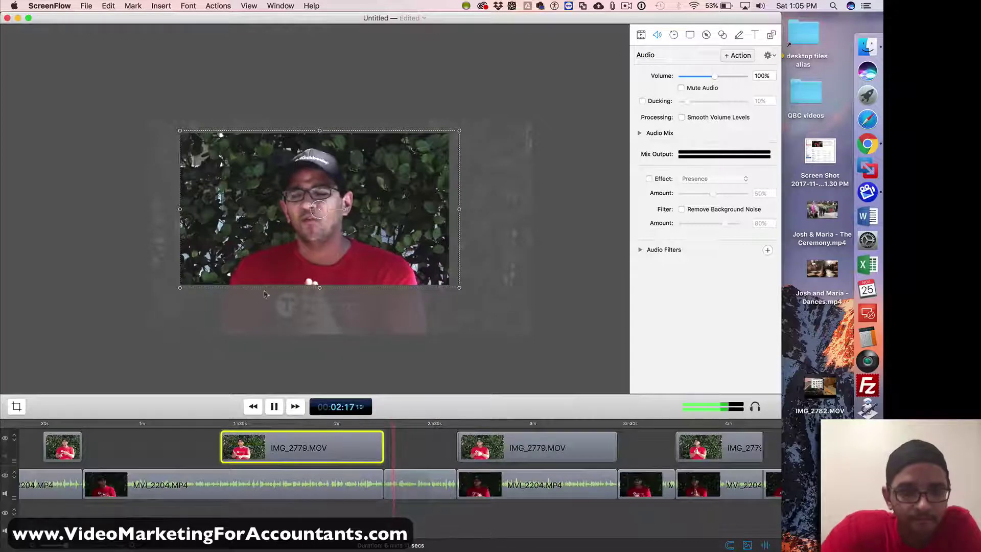
click(267, 340)
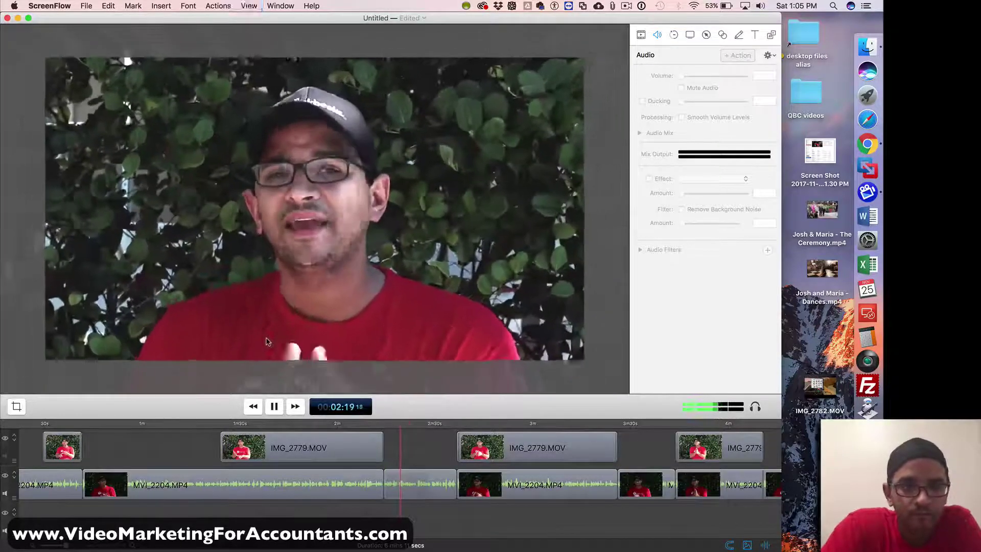
click(281, 407)
key(super+minus)
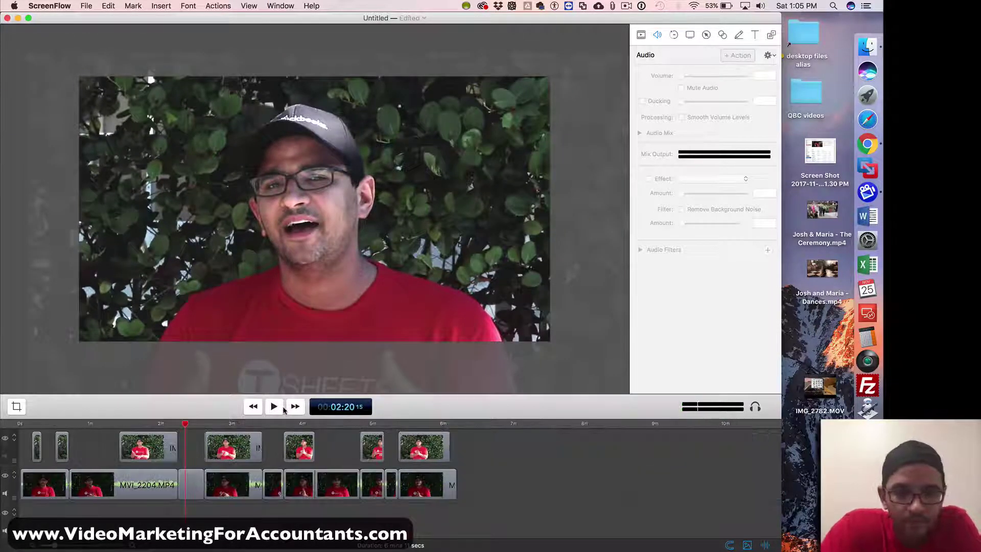
Search the video filters available for the short MVI_2204.MP4 piece between 2:14 and 2:36 for "sha".
click(194, 481)
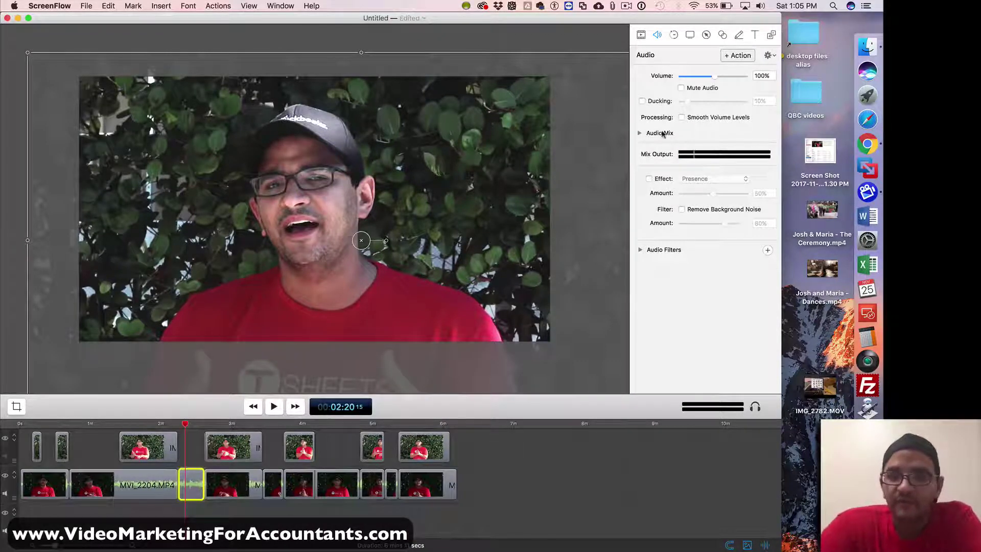
click(642, 35)
scroll(705, 302, down, 1)
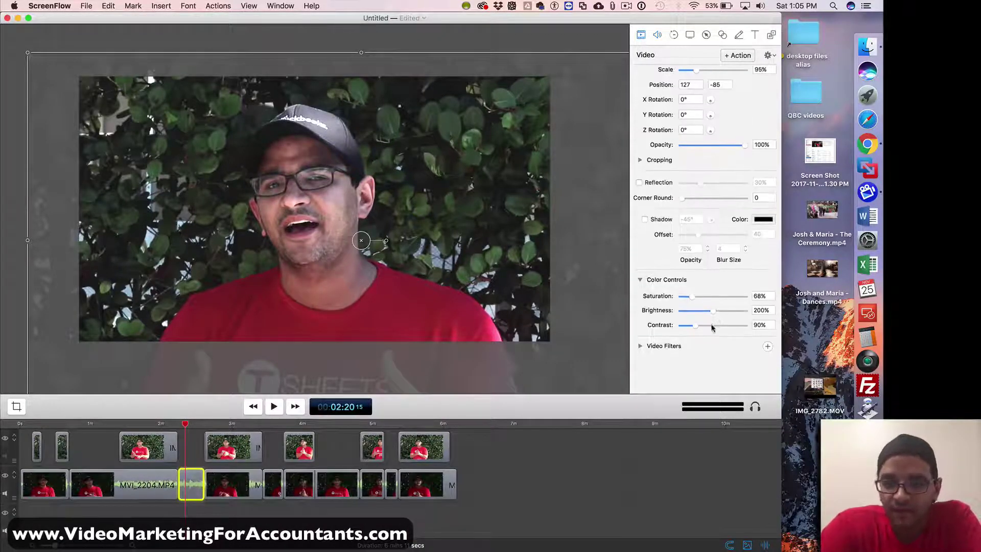
click(640, 349)
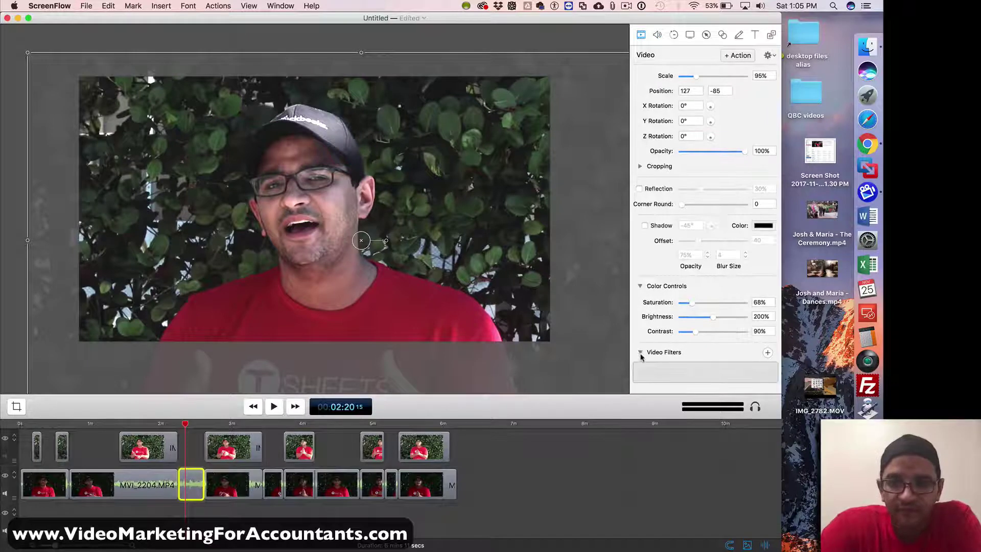
click(767, 353)
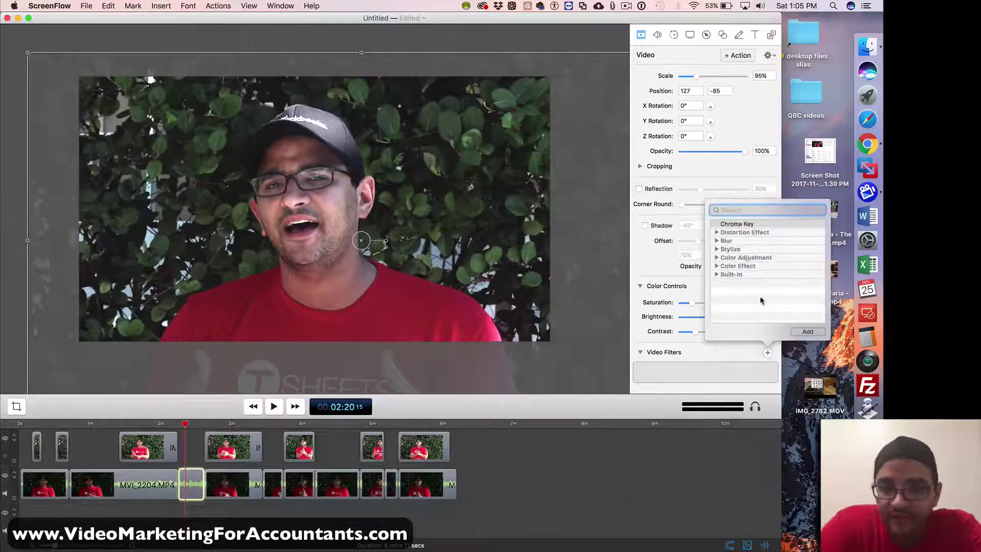
click(716, 267)
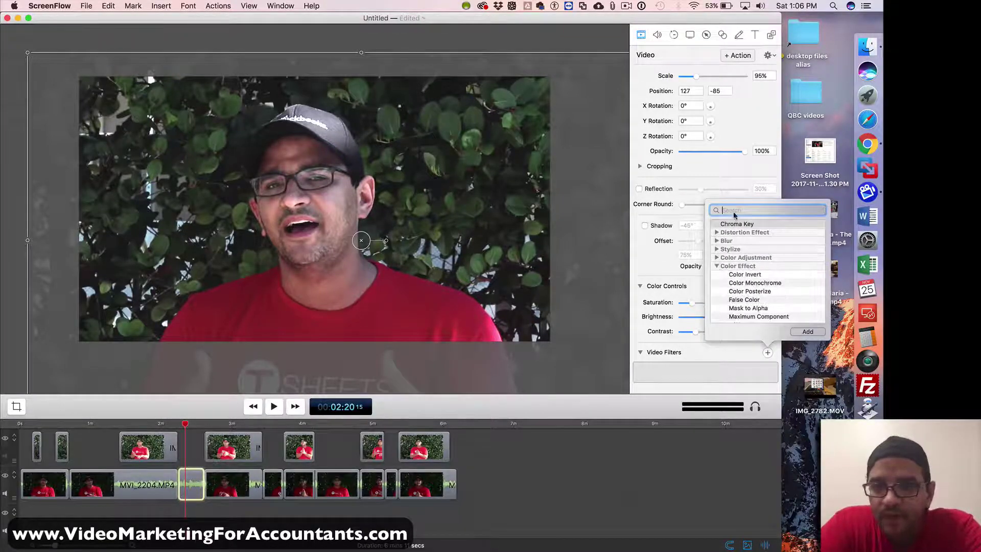
text(sa)
key(BackSpace)
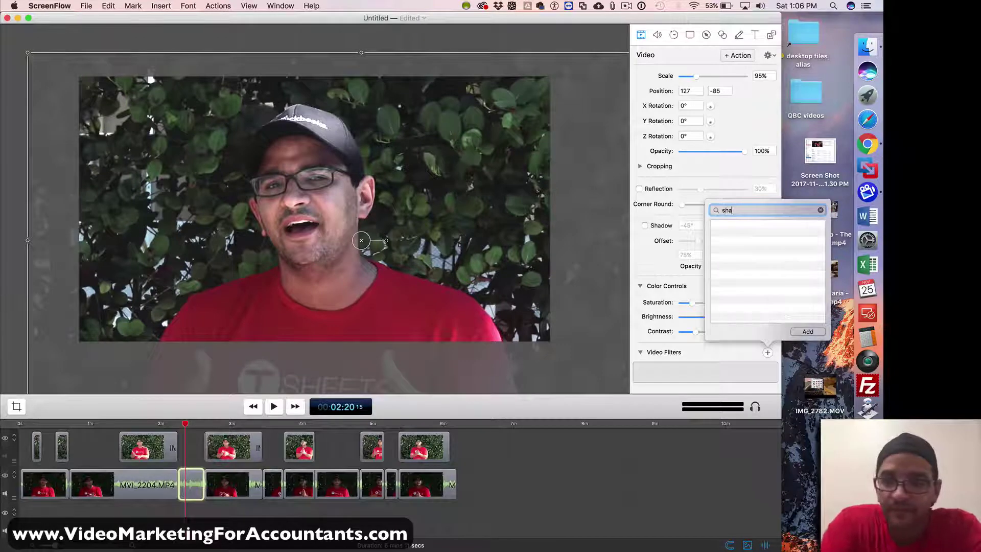
text(hap)
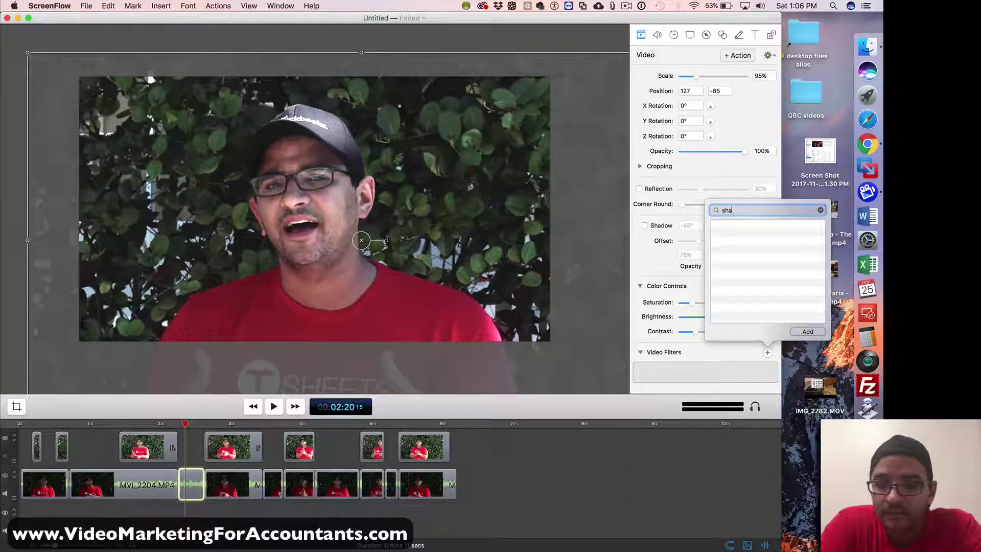
text(rp)
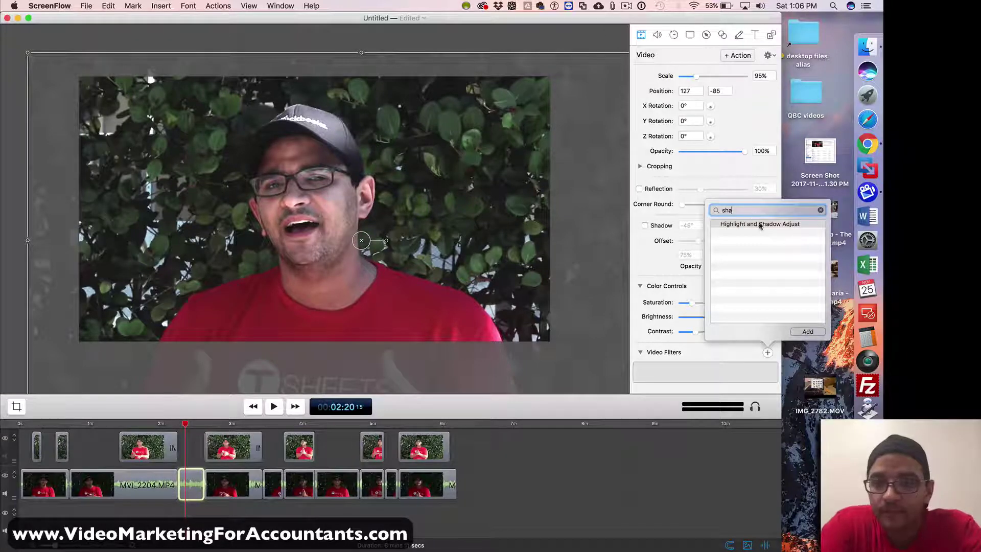
Try the Highlight and Shadow Adjust filter on the close-up piece and remove it again.
double_click(760, 224)
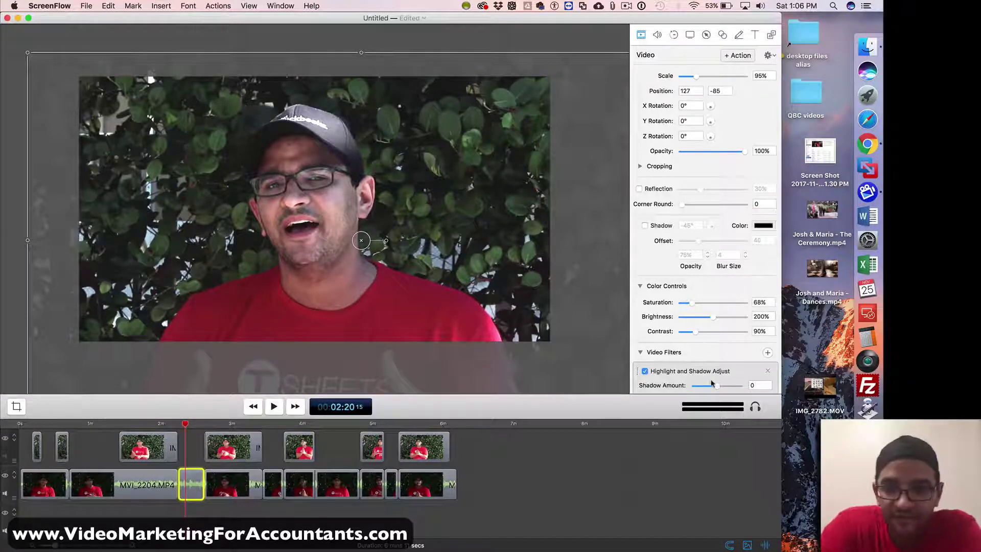
mouse_move(718, 389)
mouse_down()
mouse_move(730, 389)
mouse_move(716, 388)
mouse_up()
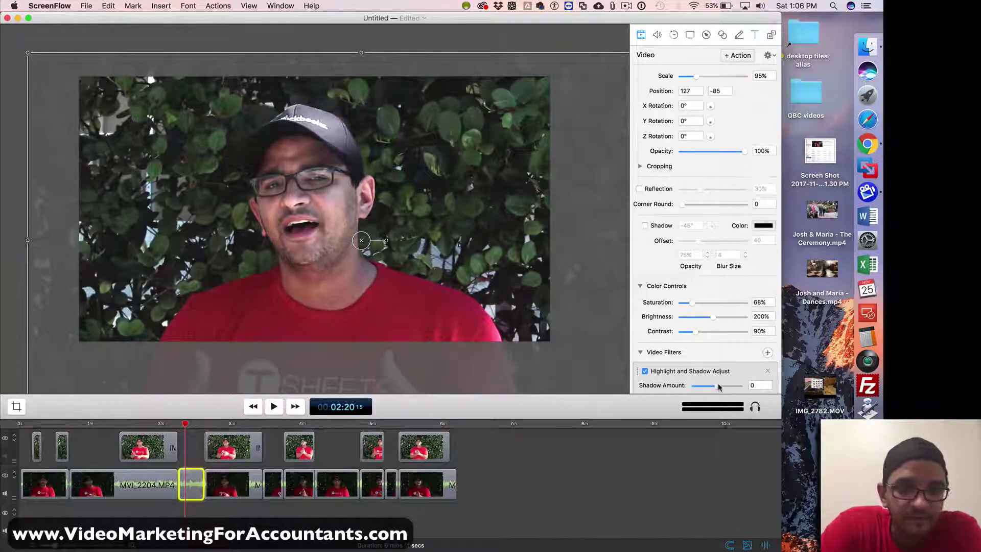
click(768, 371)
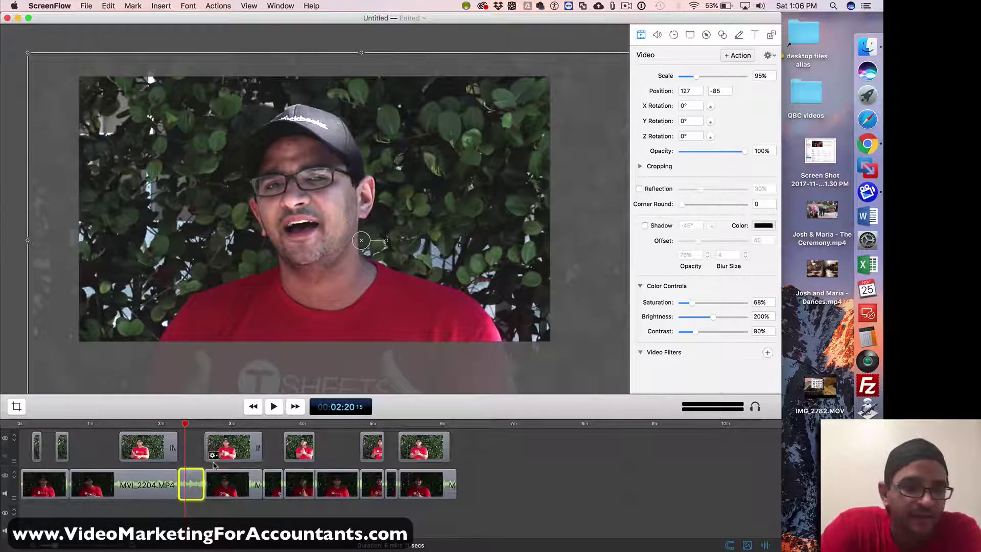
Play across the cut at 2:36, from about 2:32 to 2:44.
click(199, 427)
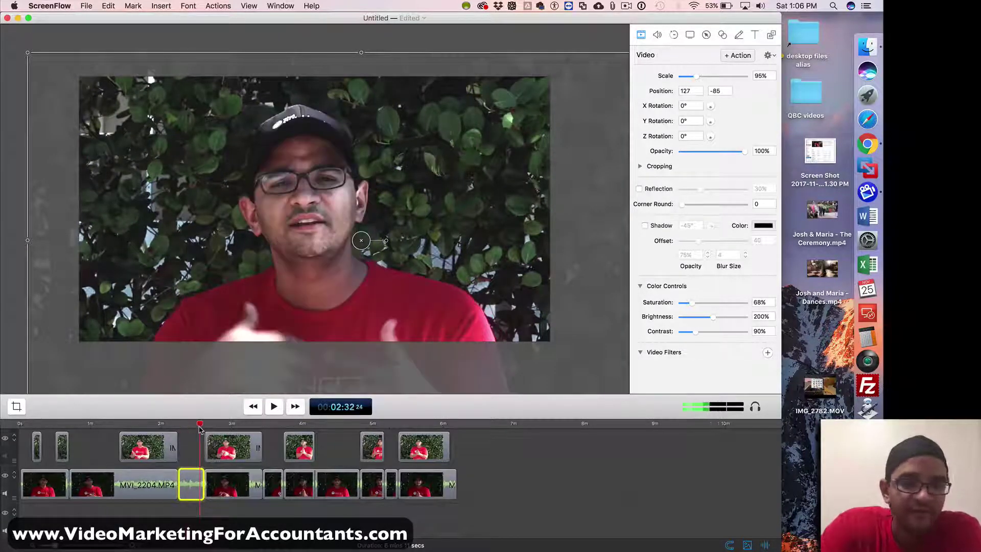
click(279, 410)
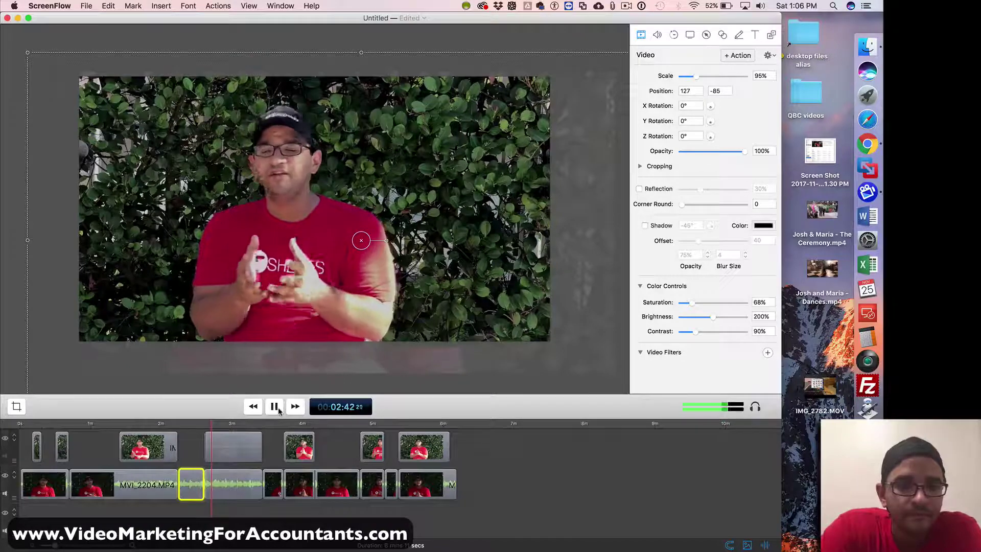
click(279, 410)
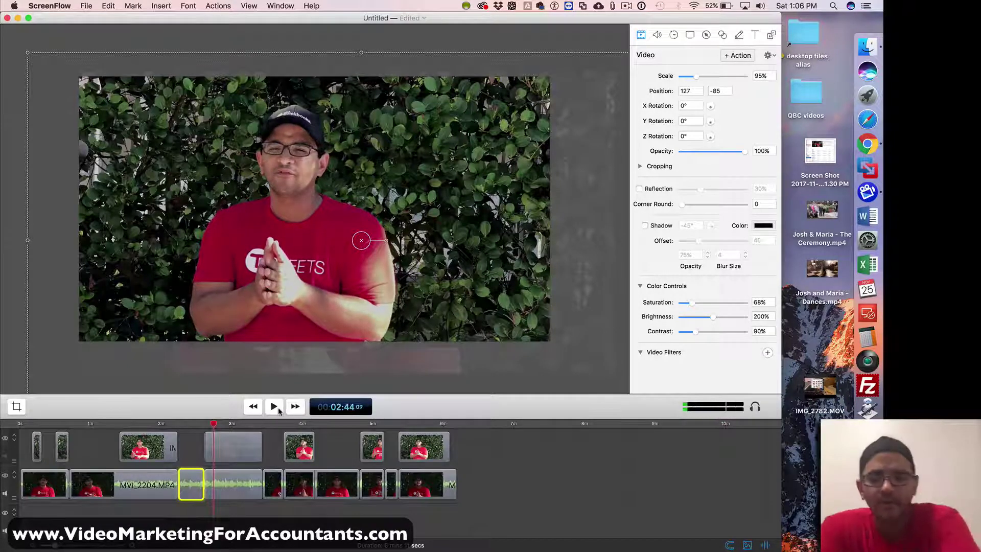
key(super+minus)
key(super+plus)
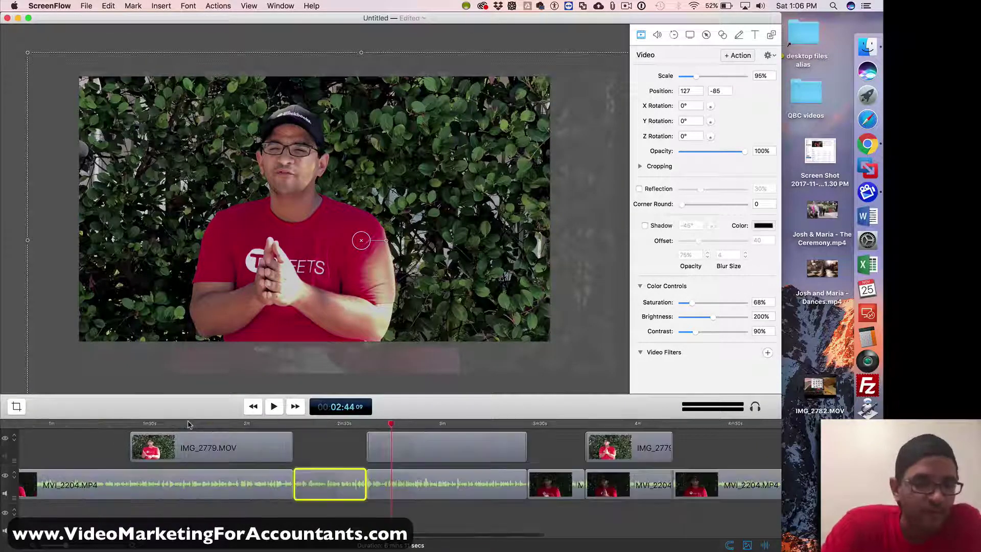
key(super+minus)
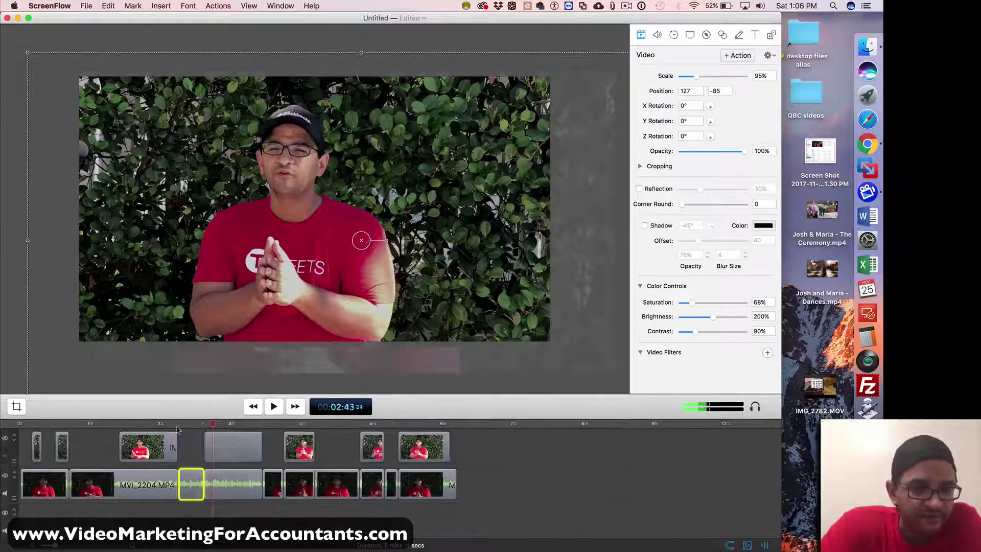
Add a new text clip at the very start of the timeline.
key(Home)
click(755, 36)
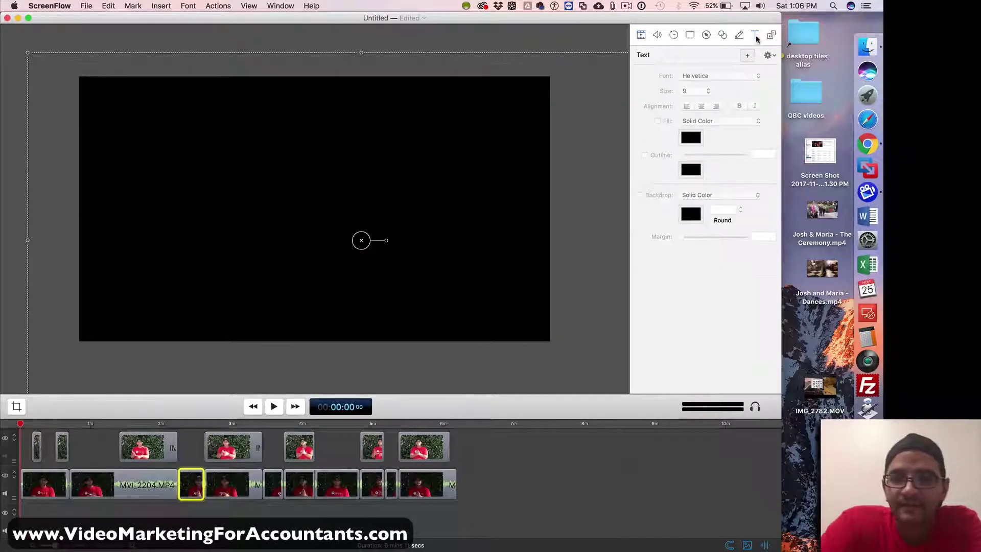
click(748, 58)
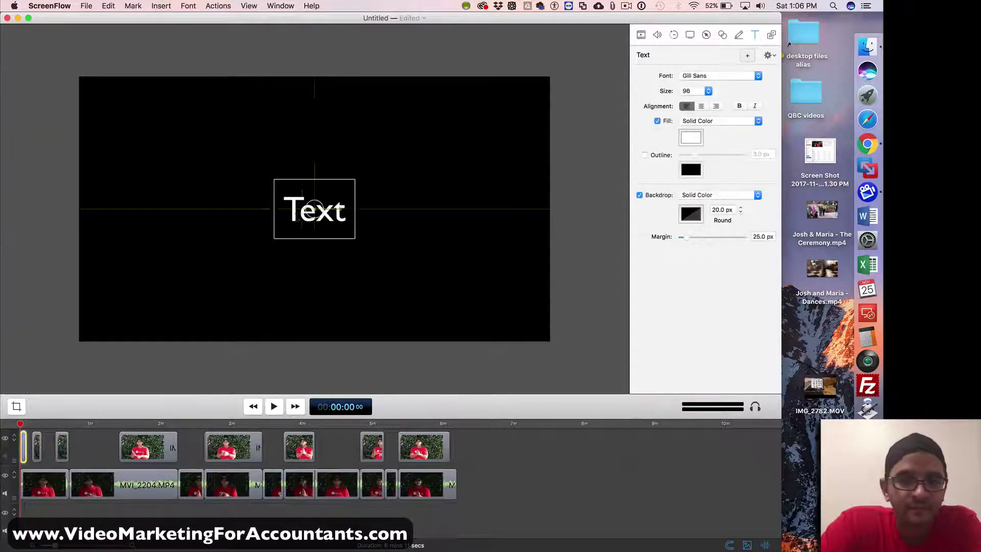
Enter the two-line title "Business Success / Through Happy Customerts" and move it fully inside the upper part of the frame.
double_click(296, 218)
text(Business)
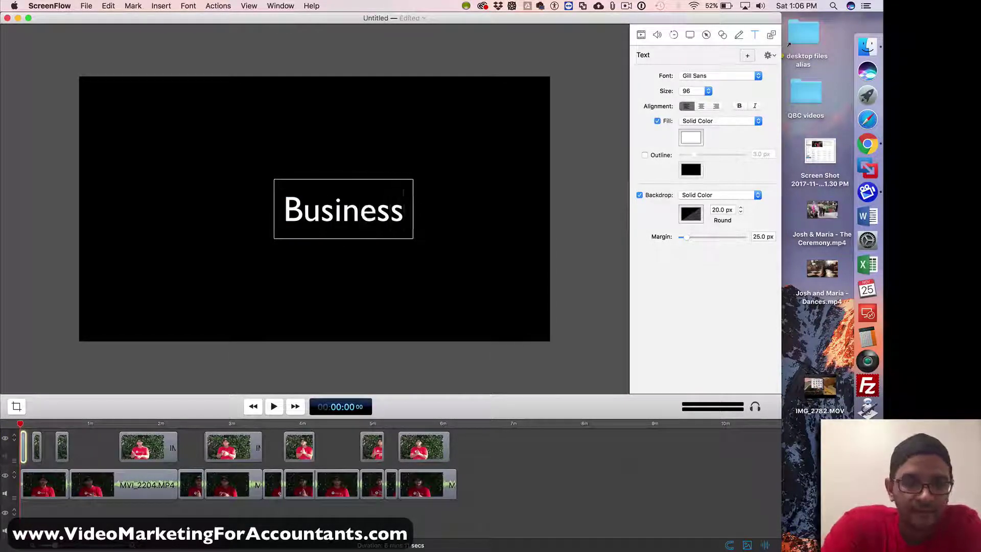
text( Sucess)
key(BackSpace)
key(BackSpace)
key(BackSpace)
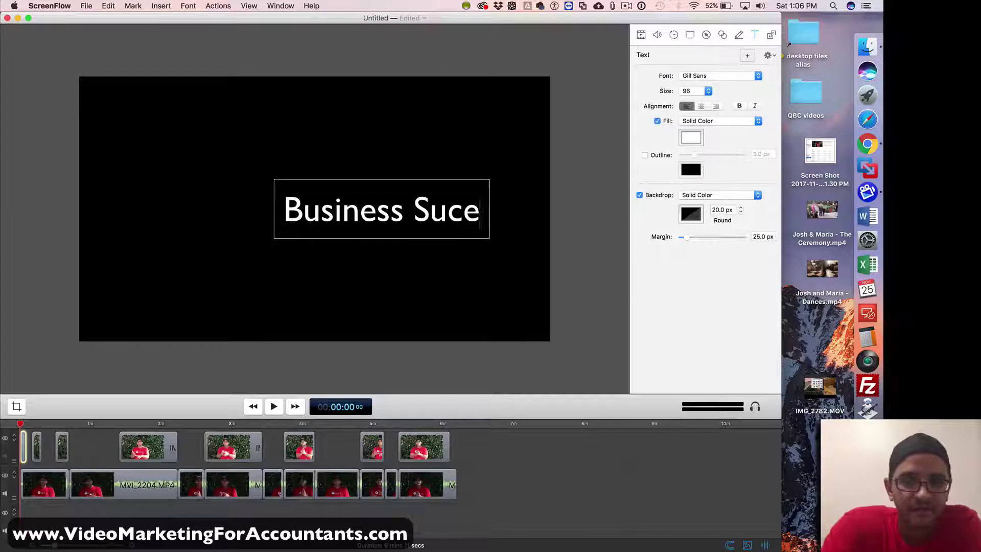
text(cess)
key(Return)
text(Throu)
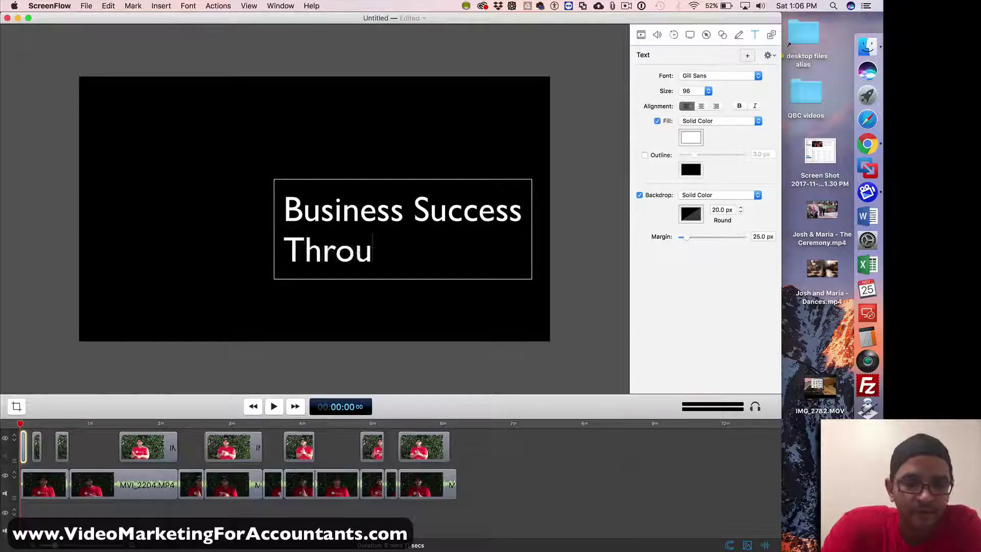
text(gh Happy Custom)
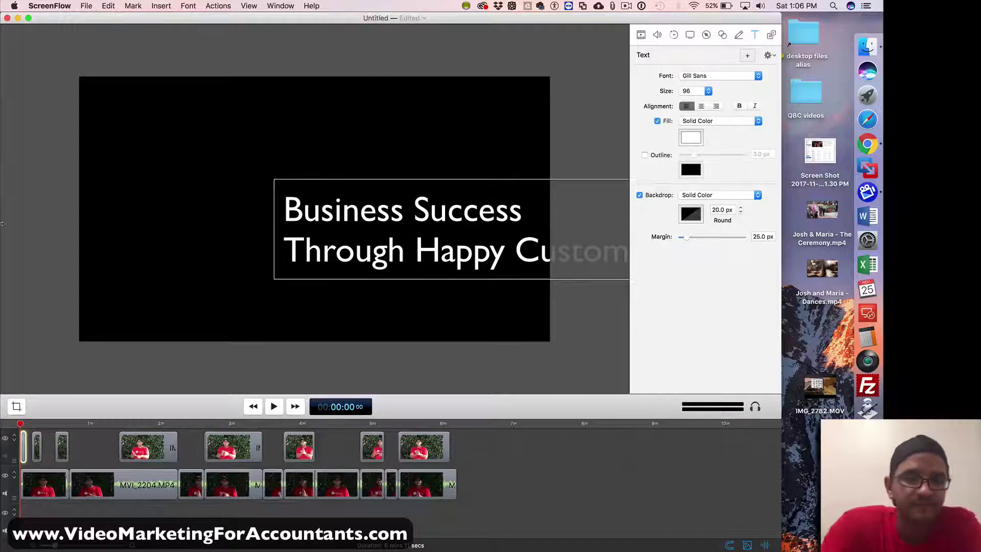
click(20, 199)
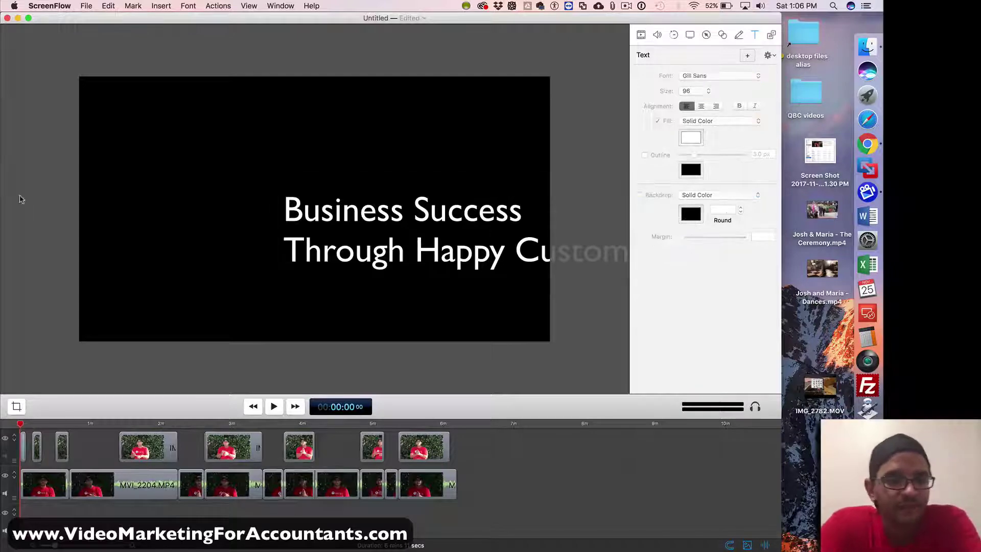
drag(346, 226, 188, 187)
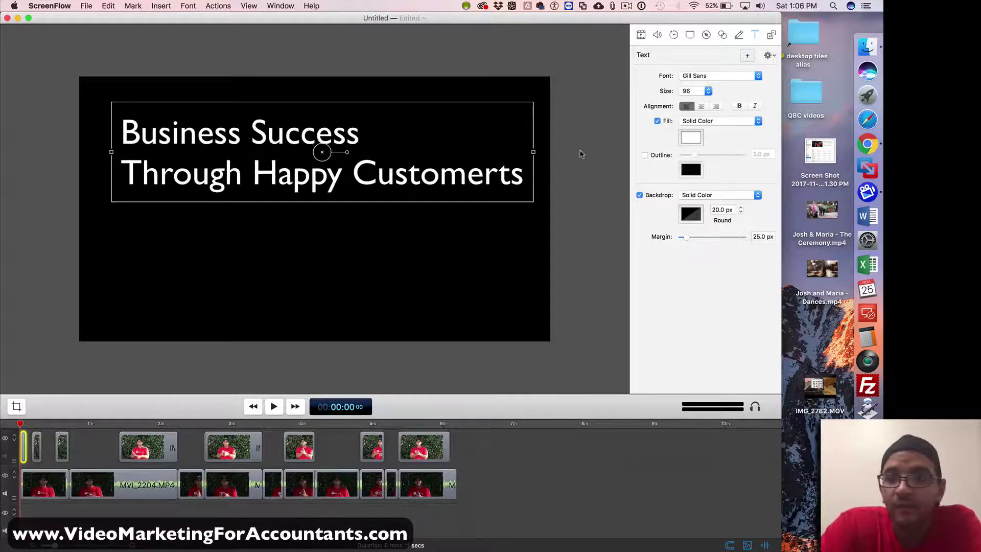
Format the title as center-aligned, bold, size 48, with a backdrop margin of 6.6 px.
click(701, 106)
click(696, 91)
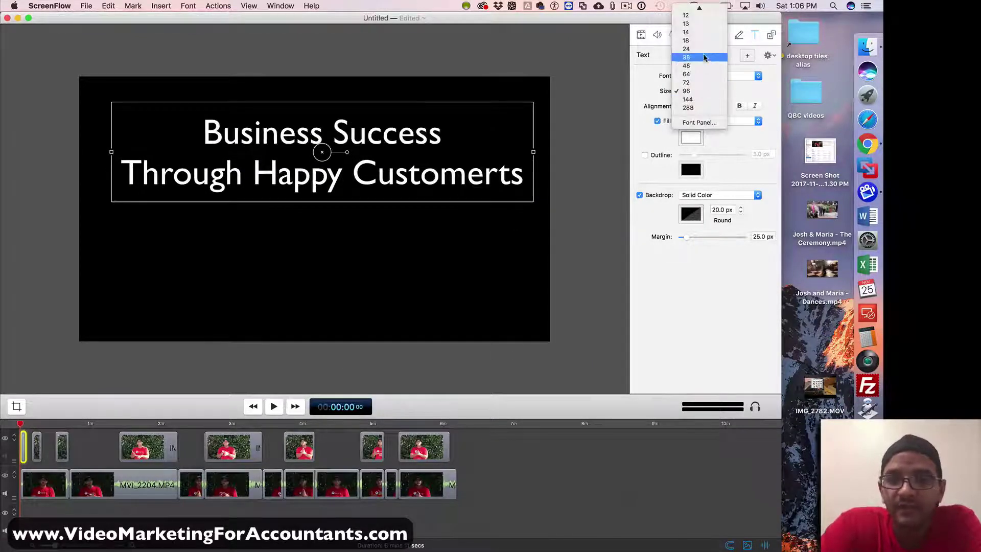
click(699, 41)
click(703, 91)
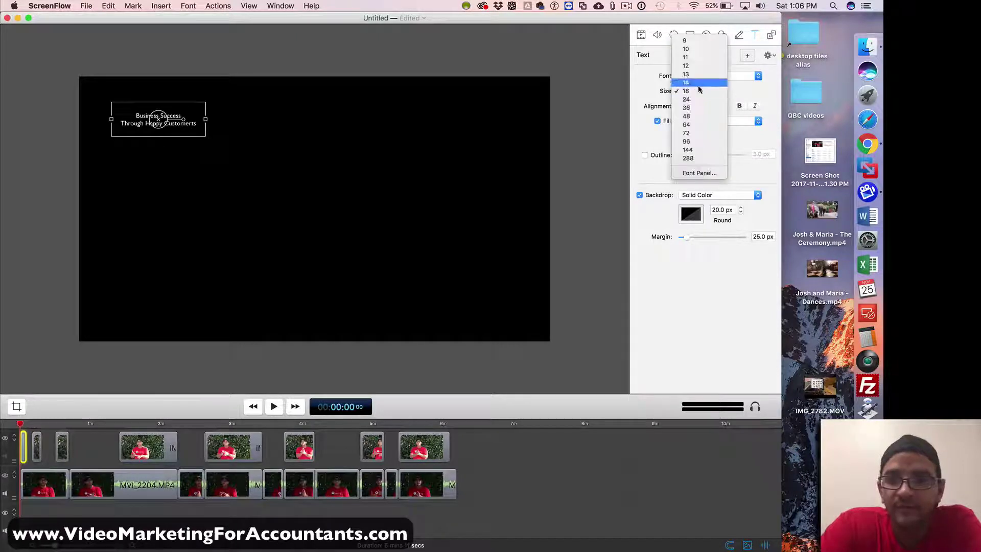
click(690, 117)
click(740, 106)
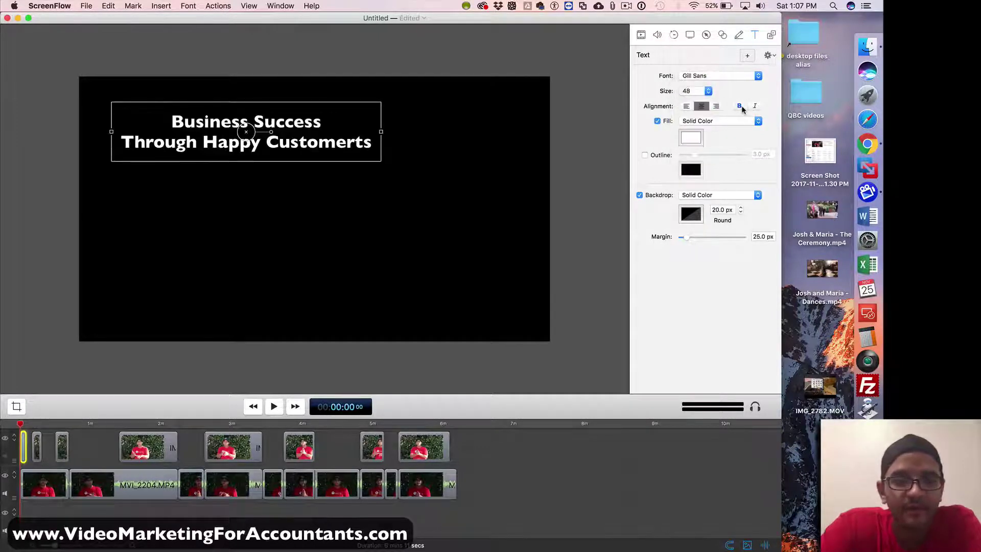
drag(686, 238, 682, 240)
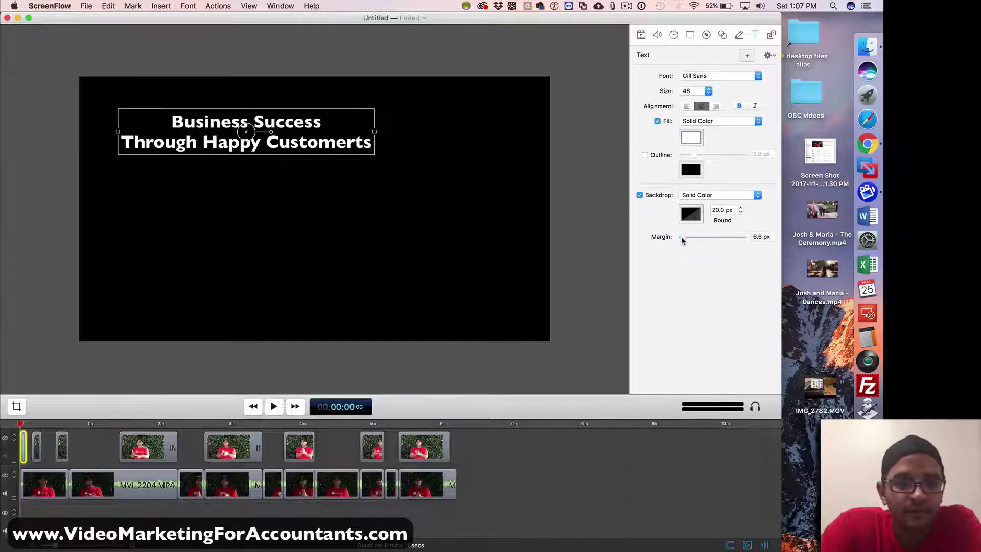
Move the title to the top of the frame, roughly centered horizontally.
click(614, 202)
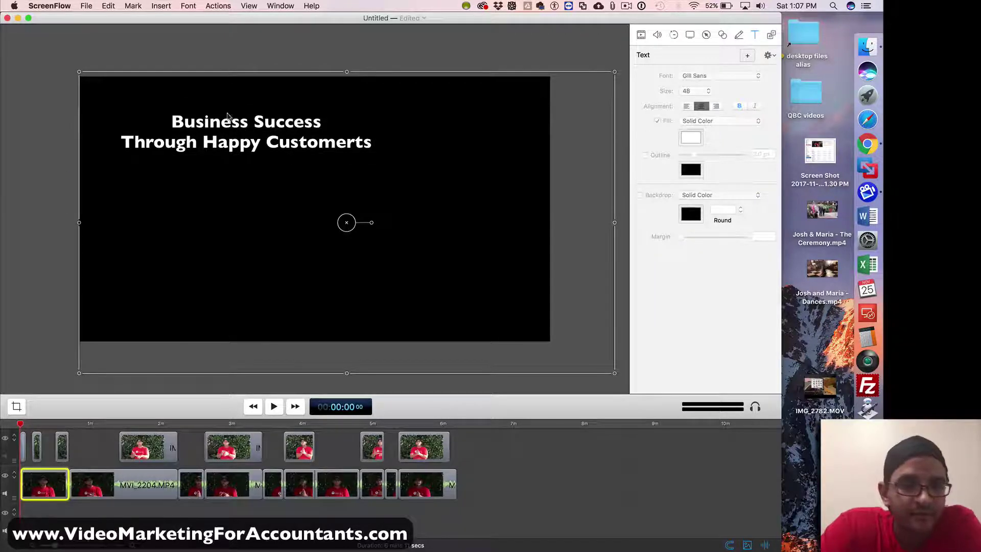
click(48, 122)
drag(223, 133, 301, 112)
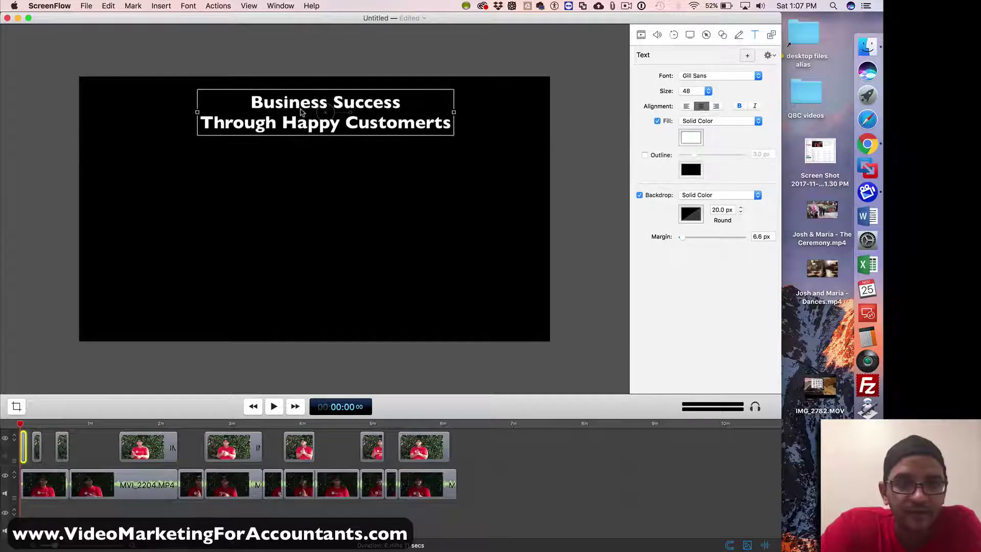
Add an ending transition to the title clip and play it from the start of the timeline.
key(super+equal)
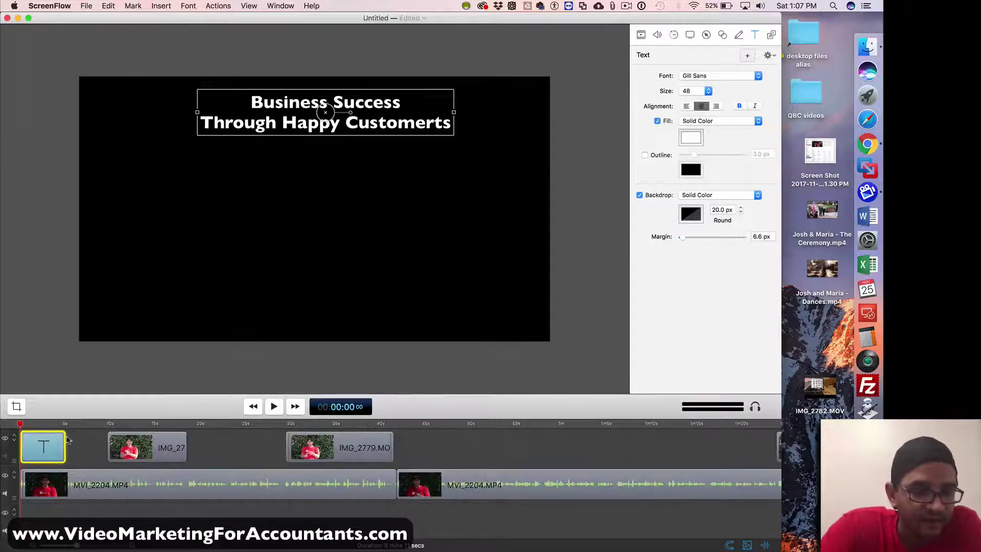
right_click(55, 448)
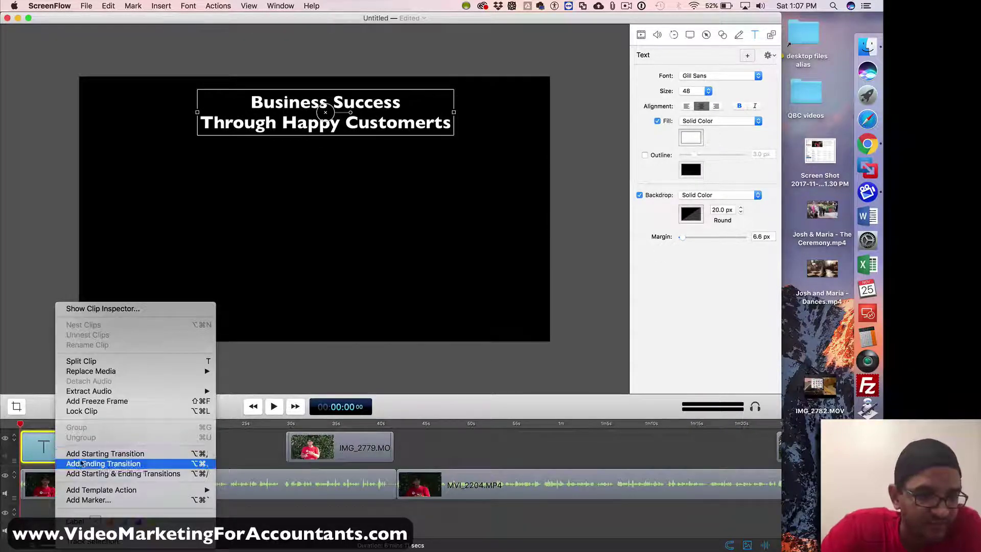
click(103, 462)
key(space)
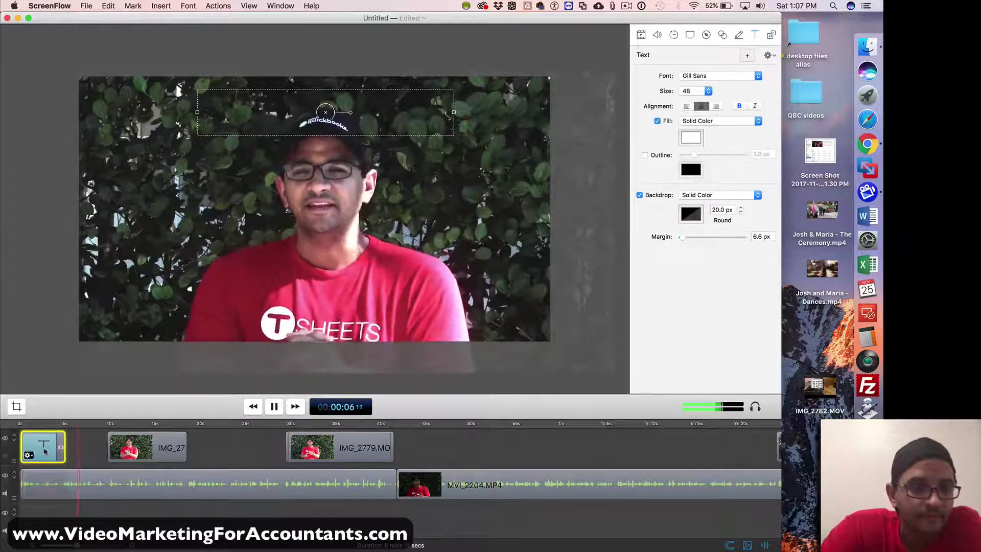
Extend the title clip to end at about 9 seconds and replay it from about 6 seconds.
drag(65, 440, 90, 439)
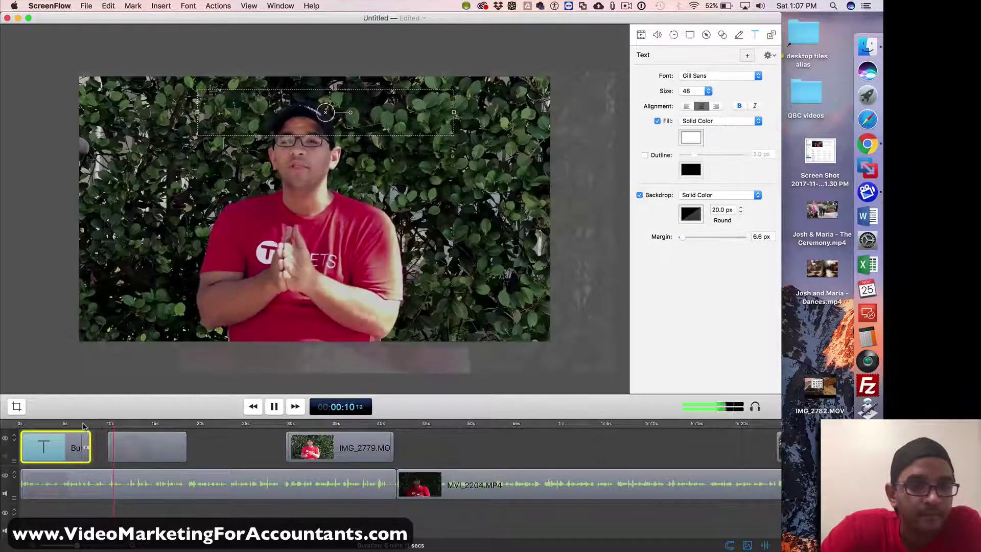
drag(90, 435, 100, 435)
click(75, 424)
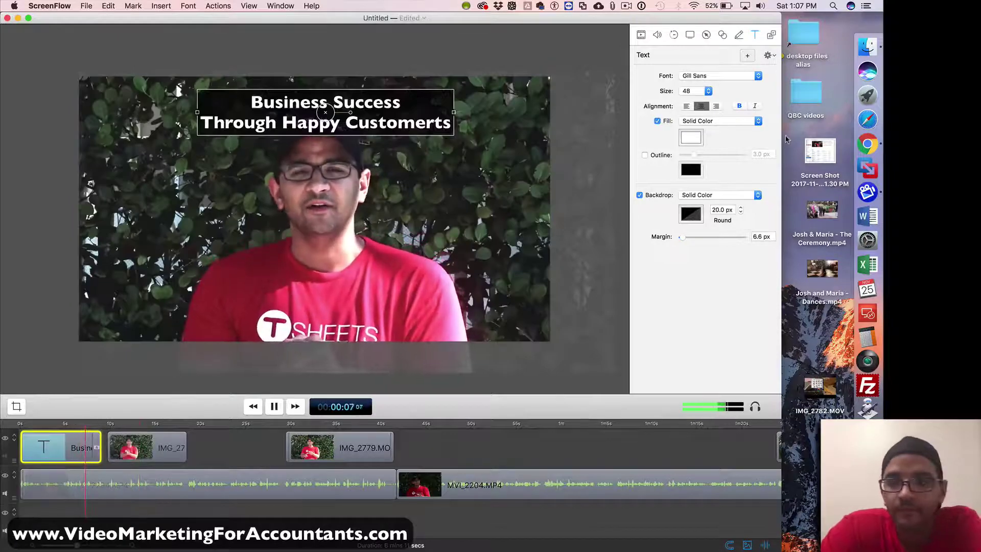
Reduce the opening title's font size to 36 and re-center it horizontally near the top of the frame.
click(699, 91)
click(695, 75)
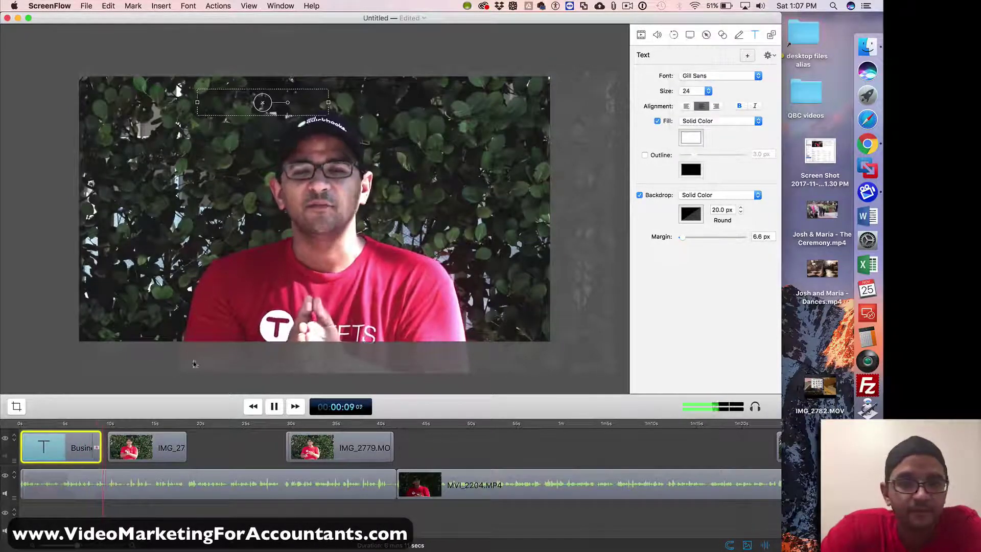
click(266, 412)
click(63, 424)
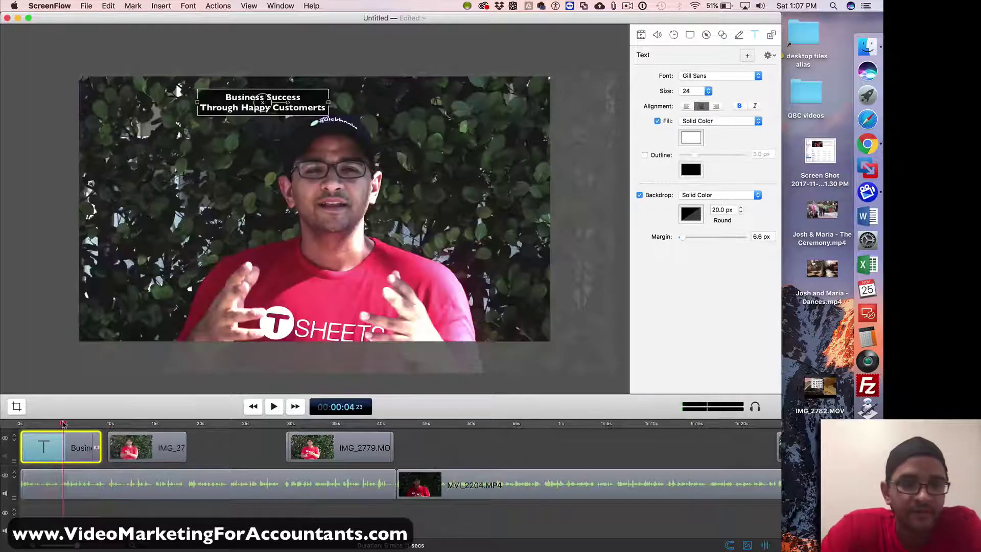
click(691, 94)
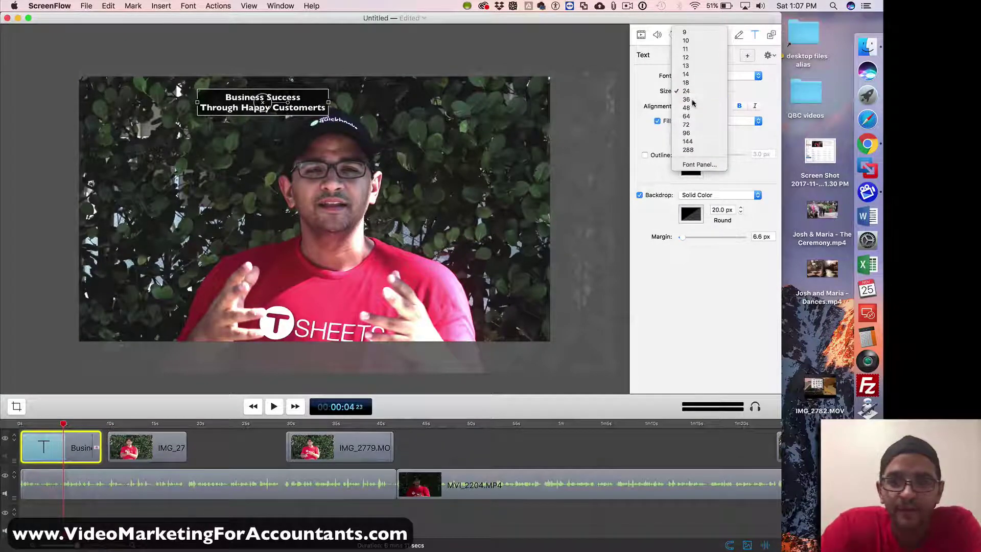
click(692, 99)
drag(334, 108, 368, 104)
Play the opening from about 4 seconds to check the resized title and the first camera change.
click(274, 406)
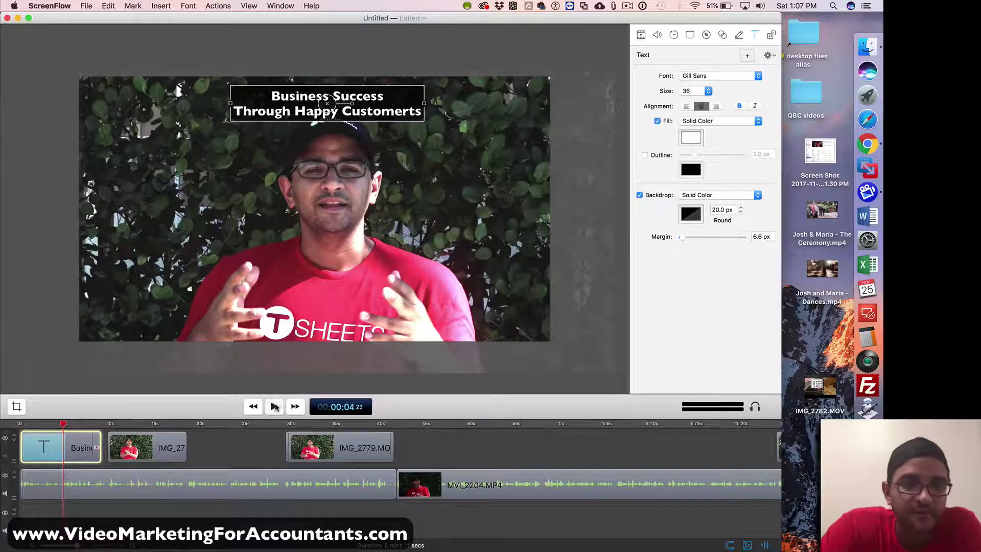
click(41, 219)
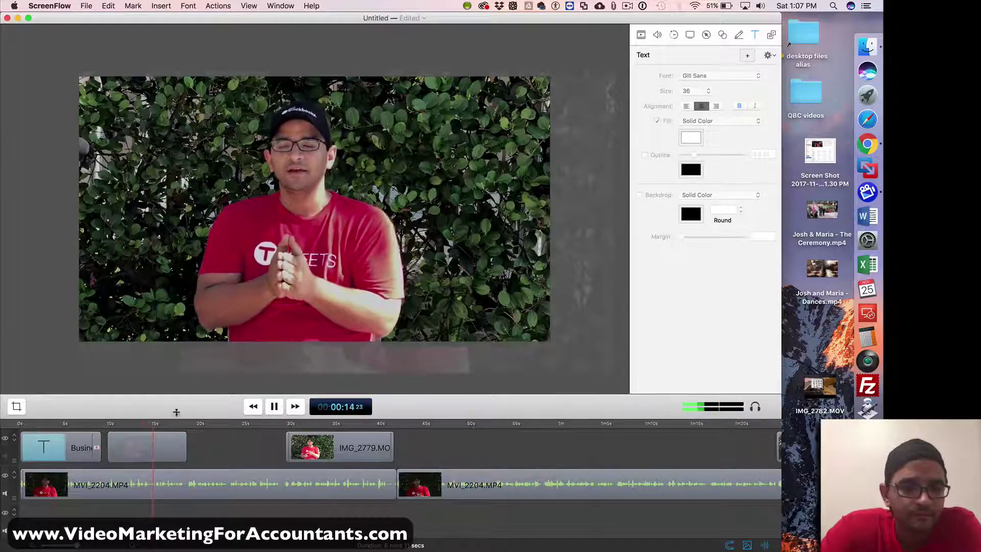
key(space)
Add a starting transition to the IMG_2779.MOV clip right after the title and shorten it to about half a second.
click(102, 424)
key(super+equal)
key(super+equal)
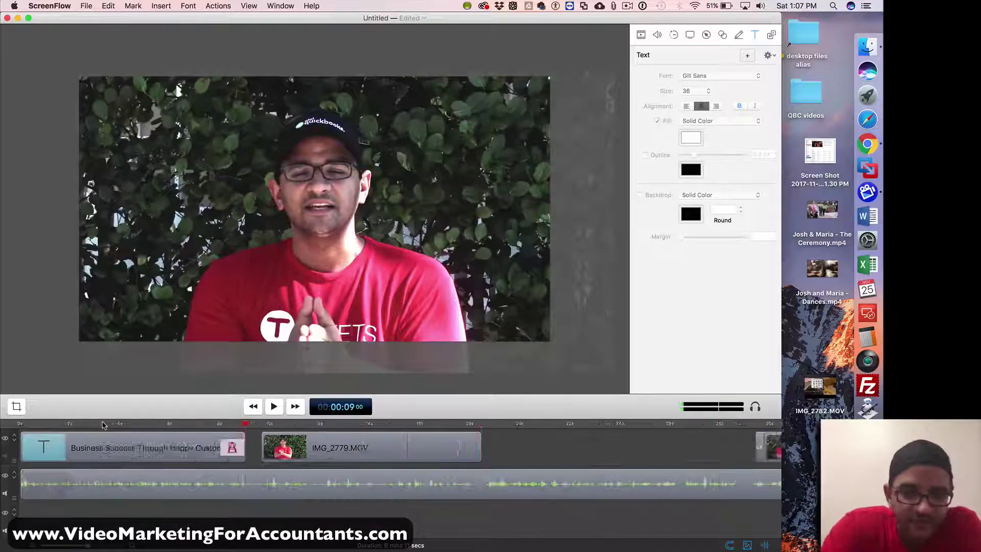
right_click(451, 441)
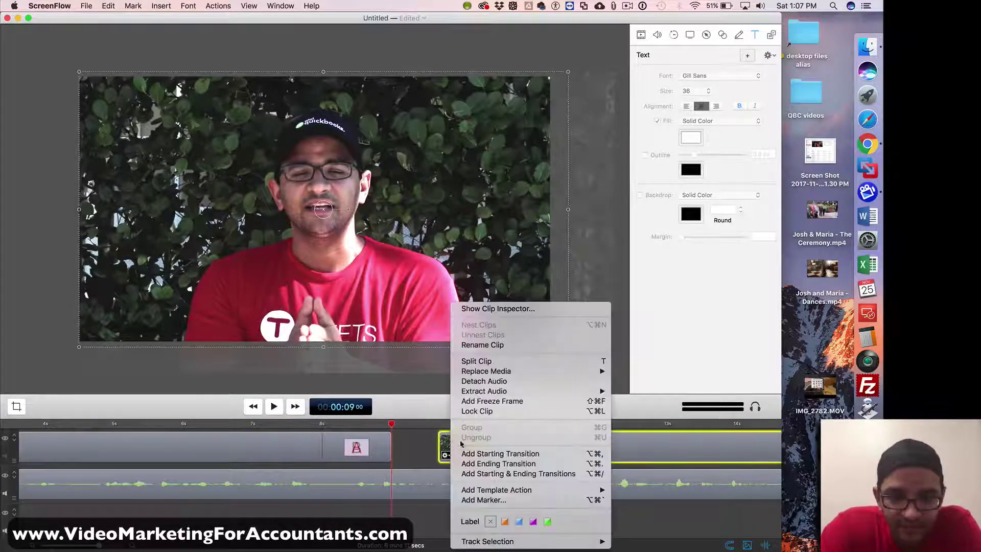
click(481, 453)
drag(504, 437, 472, 438)
Add an ending transition to the same IMG_2779.MOV clip and shorten it to about half a second.
scroll(471, 438, right, 1)
scroll(471, 437, right, 5)
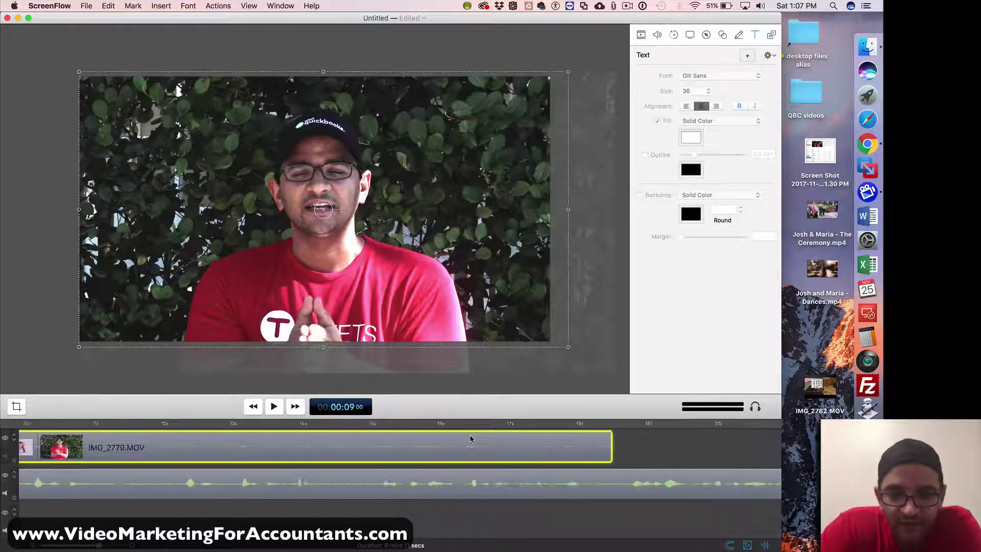
right_click(532, 440)
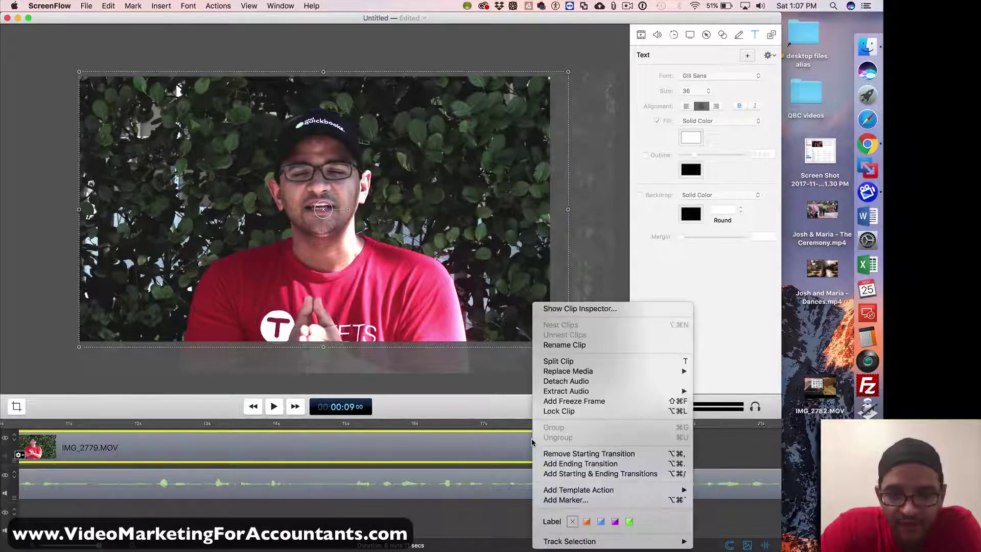
click(563, 464)
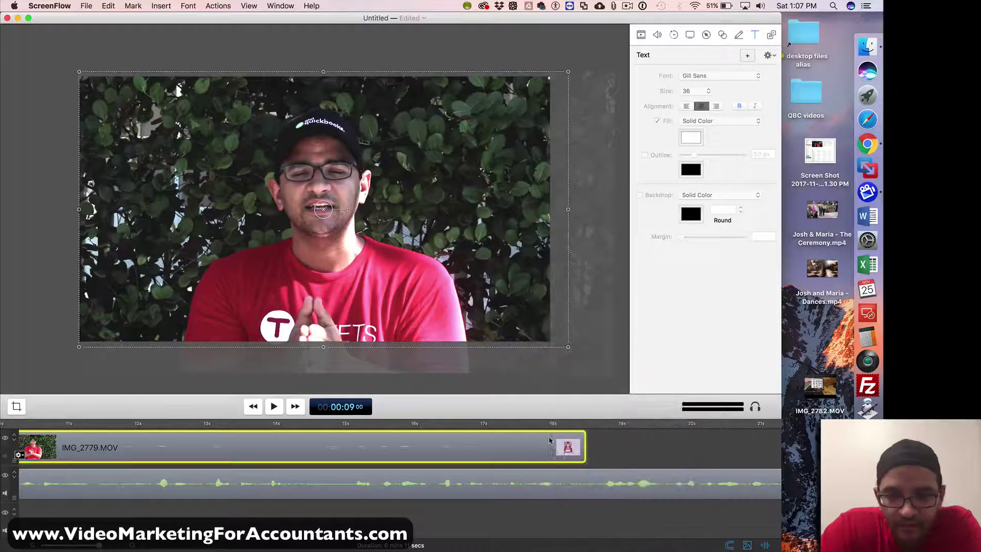
mouse_move(551, 441)
mouse_down()
mouse_move(562, 439)
mouse_move(551, 440)
mouse_up()
Review the arrangement of the stacked clips along the whole timeline up to its end.
key(super+minus)
key(super+minus)
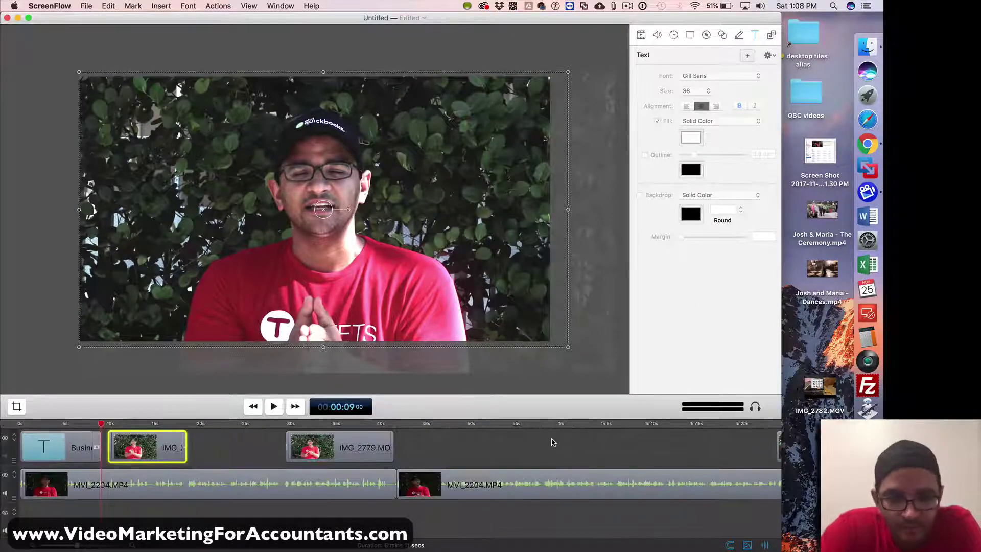
scroll(551, 442, right, 20)
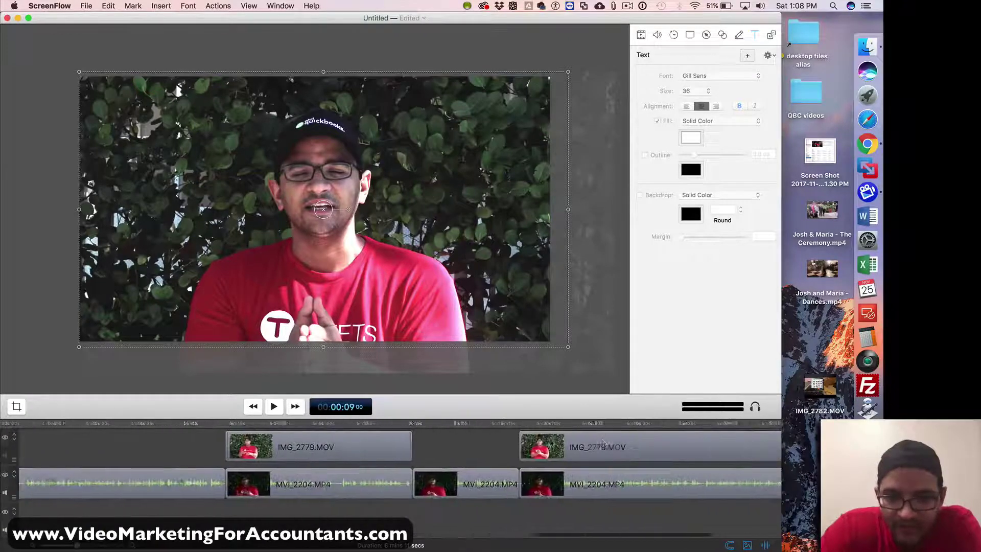
scroll(551, 443, right, 2)
key(super+minus)
key(super+minus)
key(super+plus)
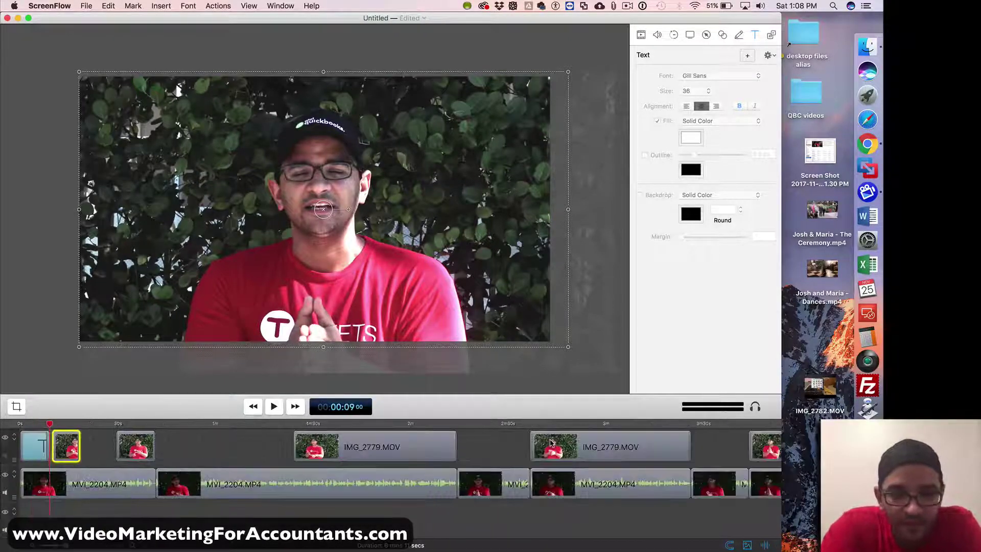
key(super+plus)
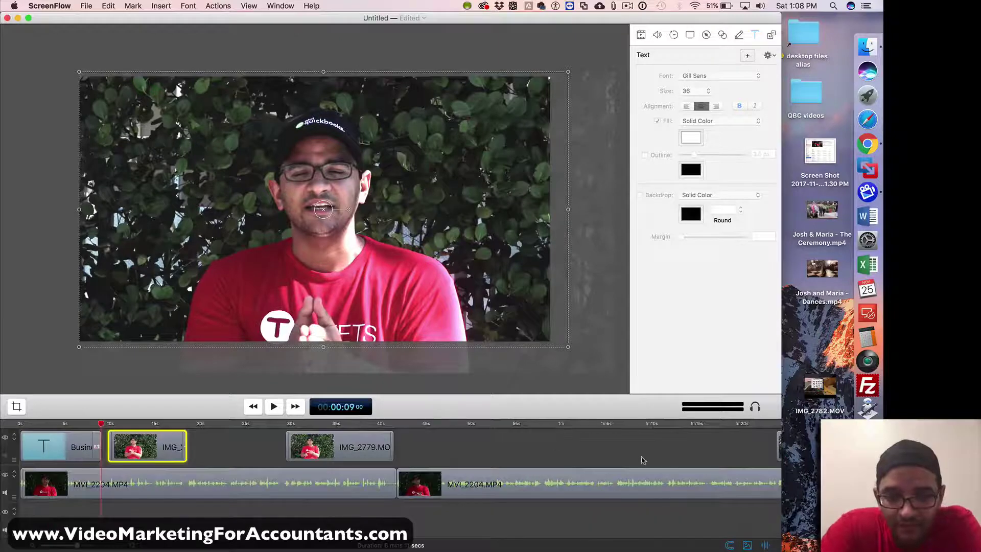
scroll(642, 461, right, 20)
scroll(642, 461, right, 5)
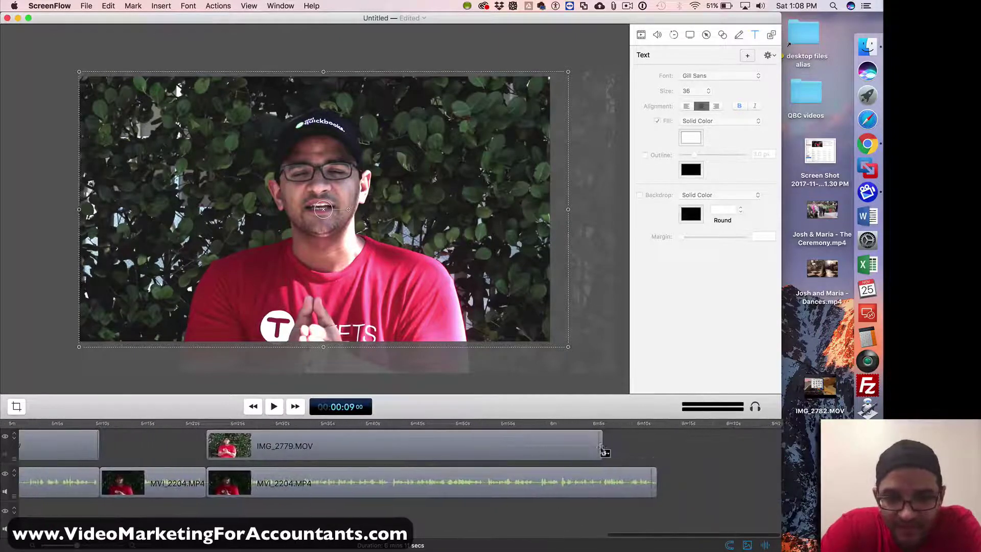
scroll(576, 450, left, 4)
key(super+minus)
key(super+minus)
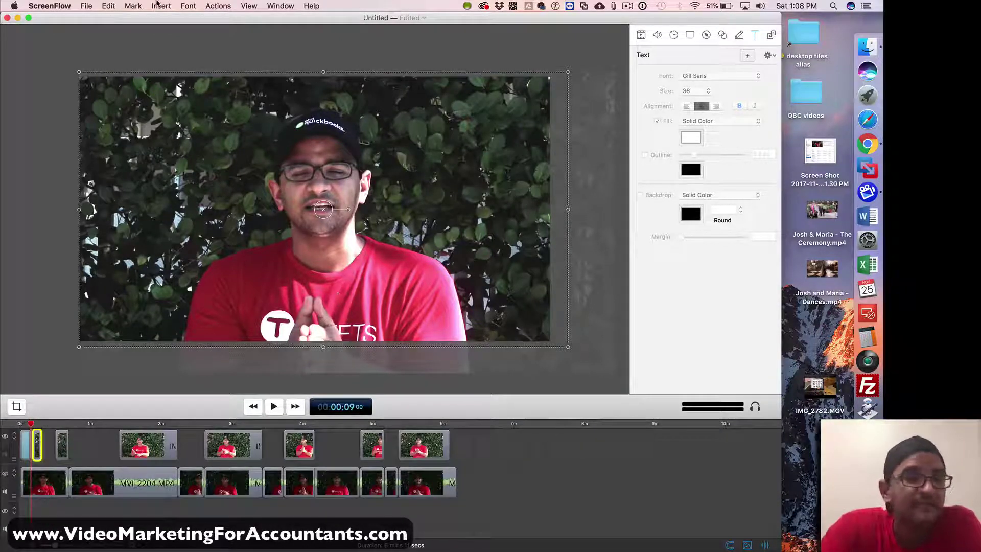
Open the export settings, keep the Web - High preset and scale the dimensions by 100%.
click(81, 5)
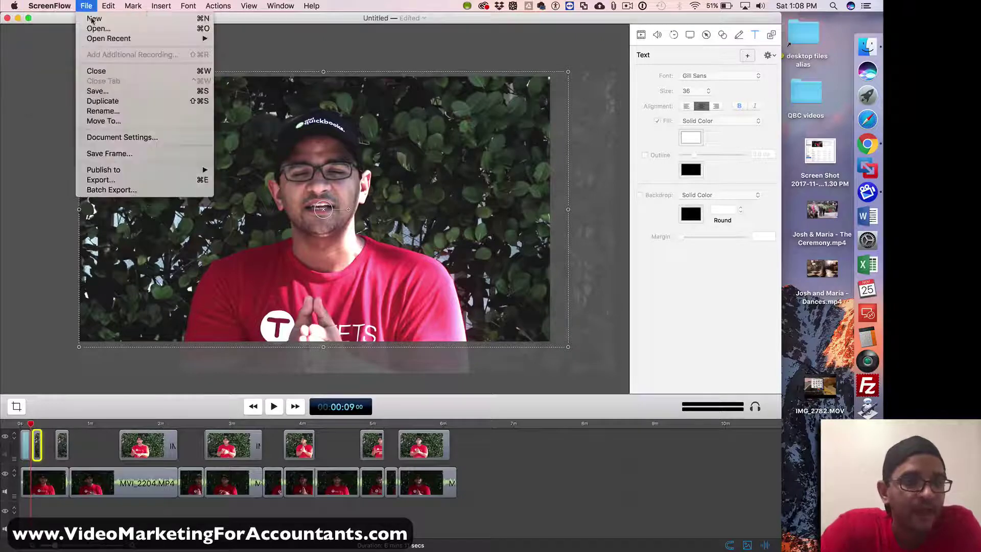
click(99, 180)
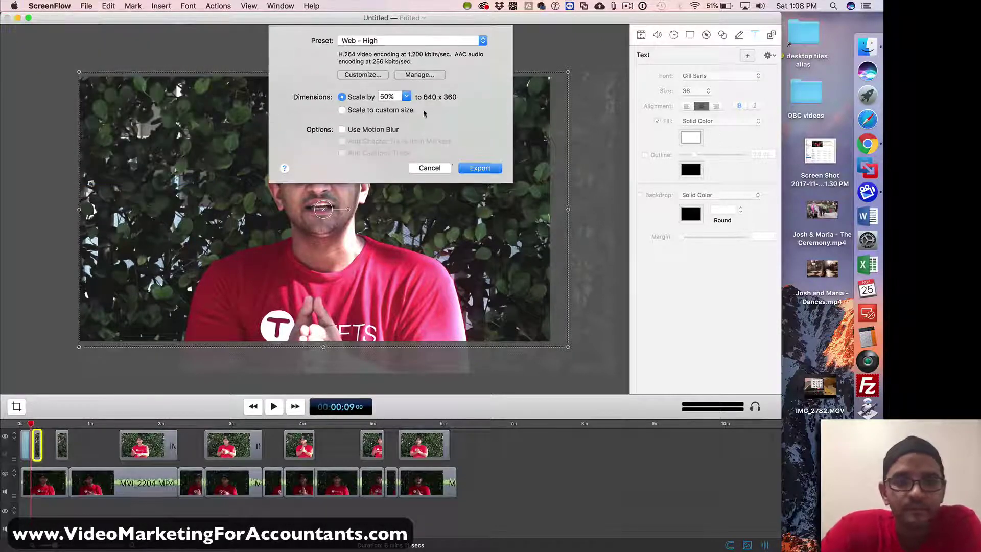
click(373, 41)
click(373, 40)
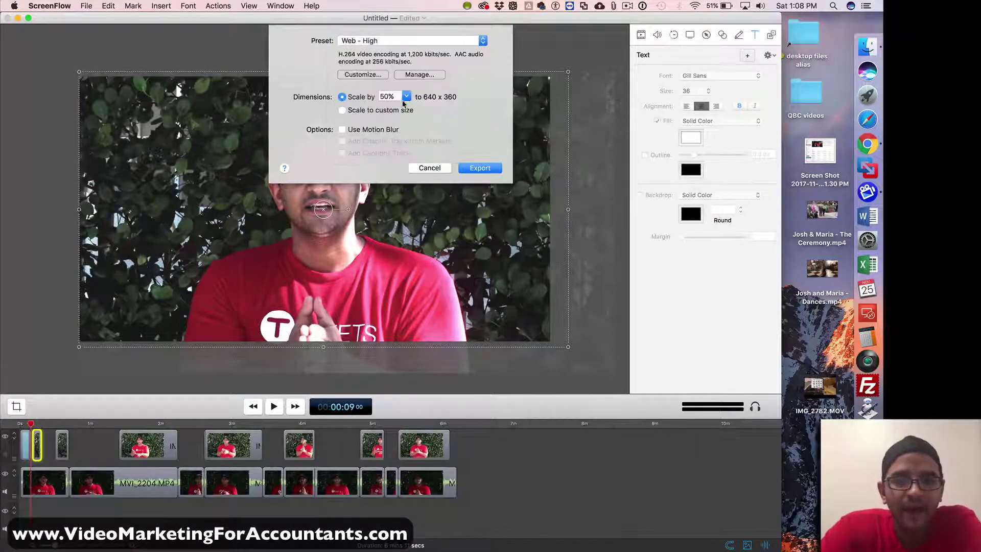
click(407, 96)
click(389, 108)
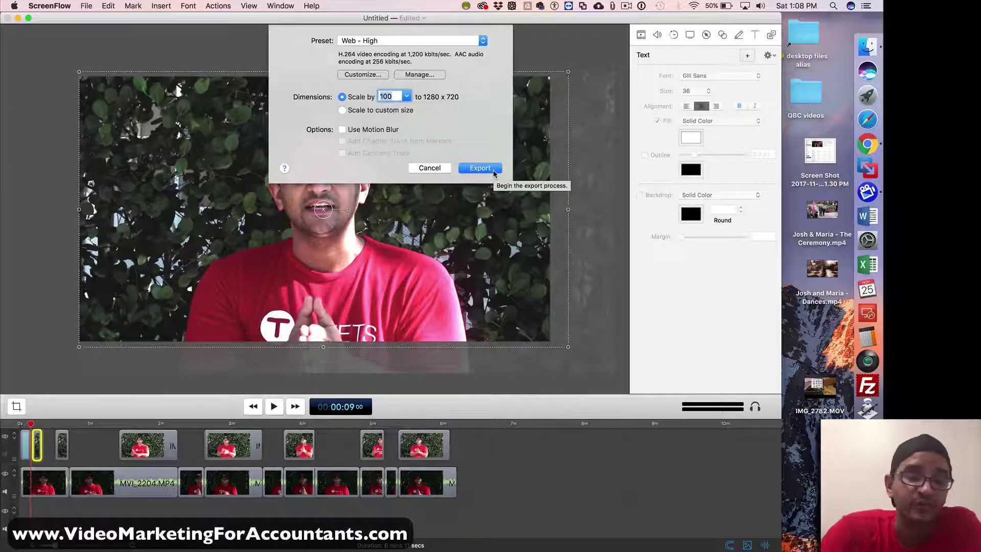
click(624, 4)
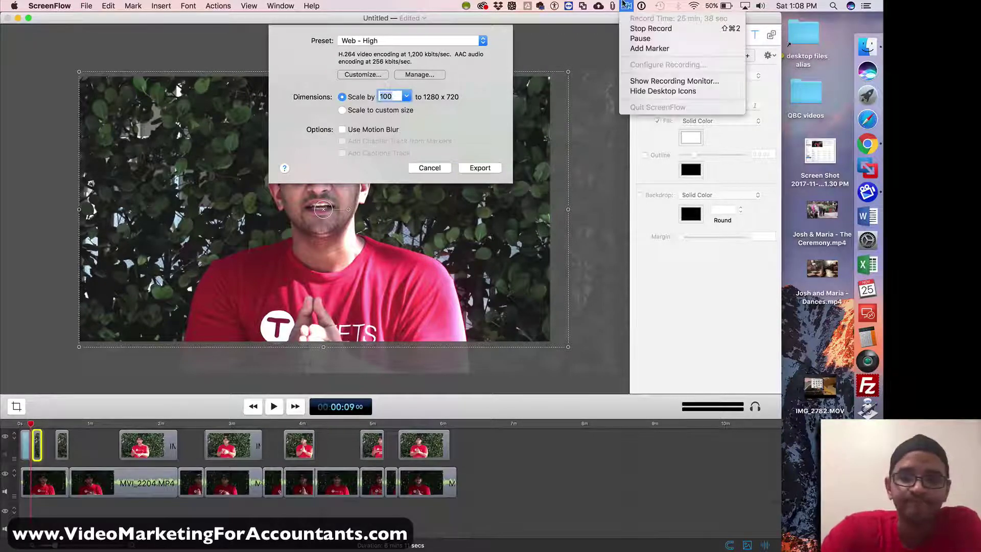
click(644, 28)
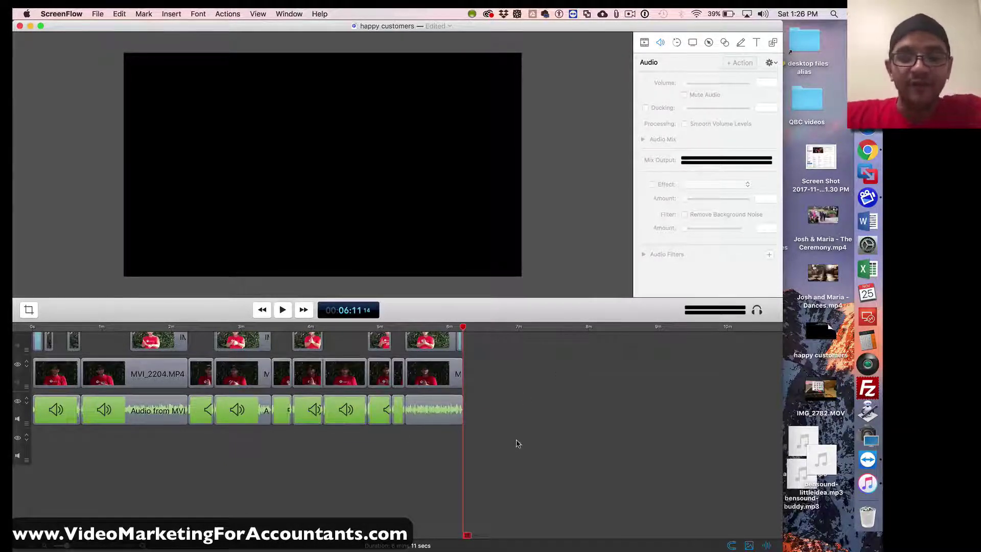
Select all detached speech audio clips to examine their volume, effect and background noise settings.
drag(517, 443, 28, 405)
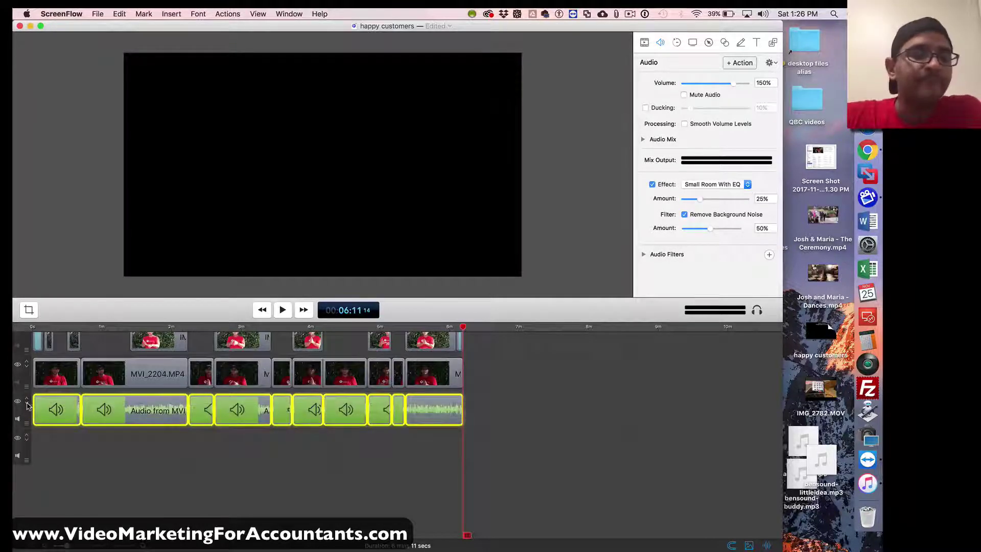
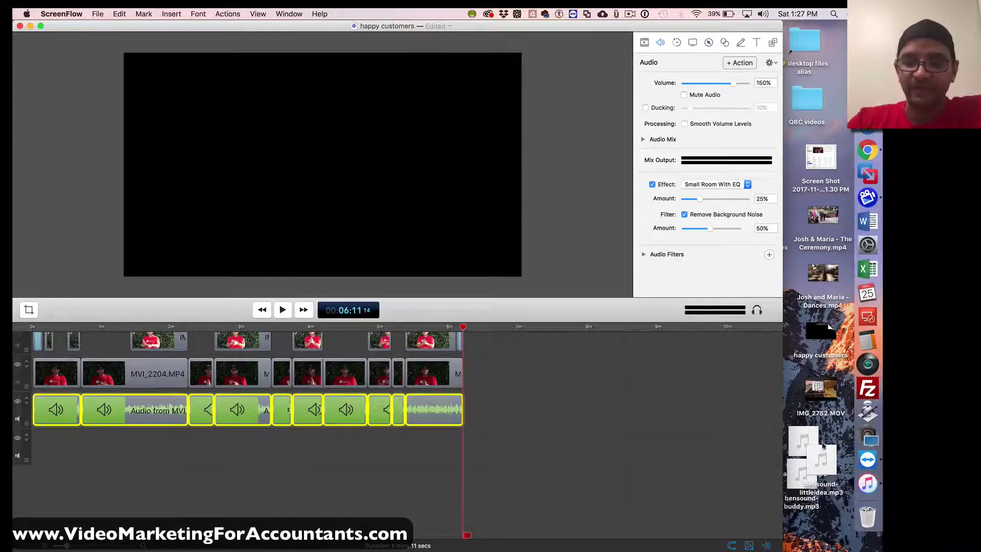
Add bensound-littleidea.mp3 at the start of a new track below the speech audio and place bensound-happiness.mp3 directly after it.
drag(821, 459, 796, 422)
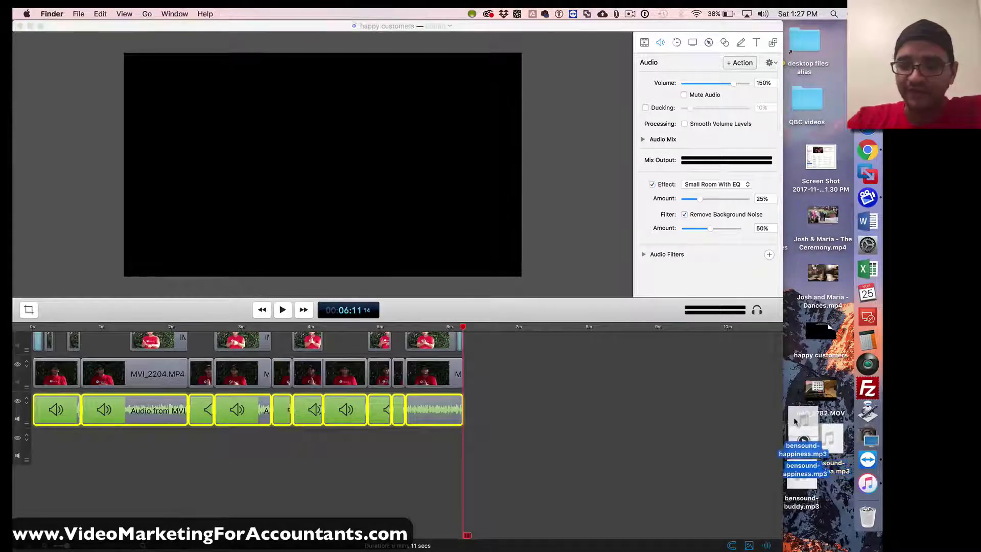
drag(804, 481, 809, 474)
drag(828, 439, 35, 434)
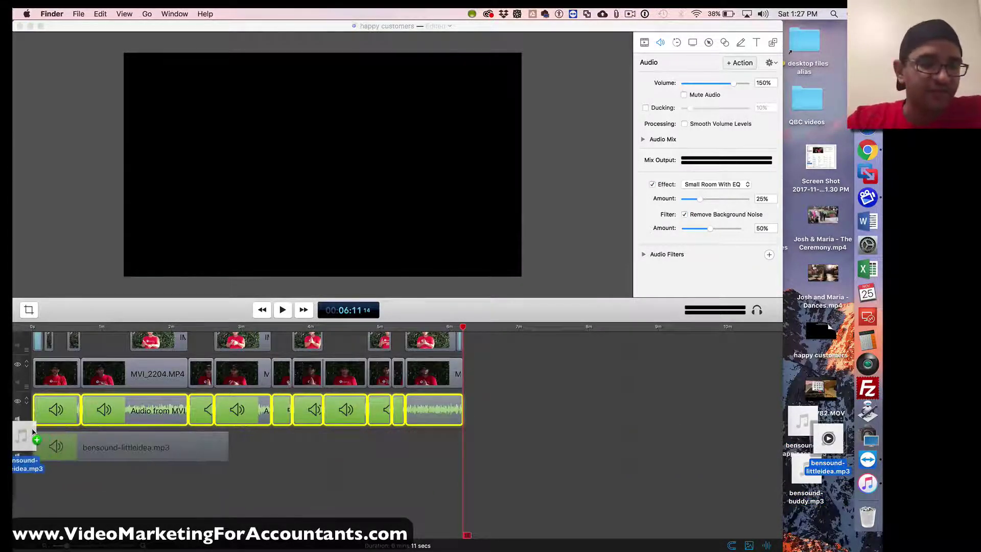
drag(800, 418, 235, 446)
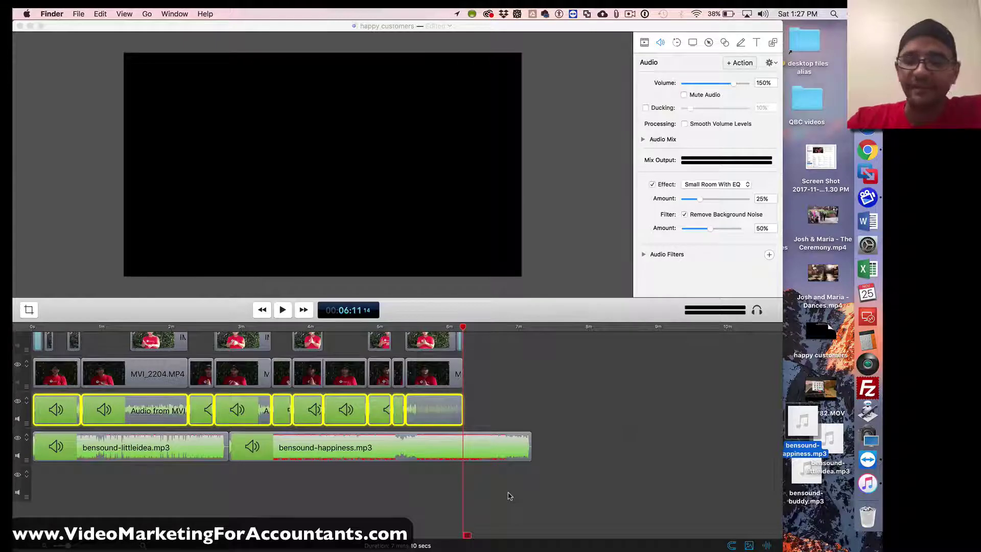
Set the volume of both background music clips to 1%.
drag(262, 487, 177, 450)
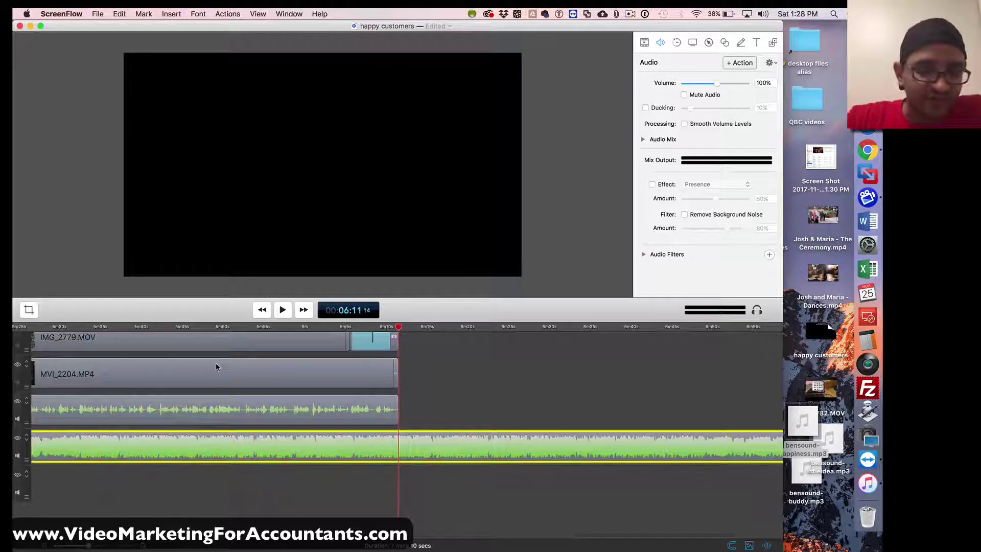
key(super+minus)
key(super+minus)
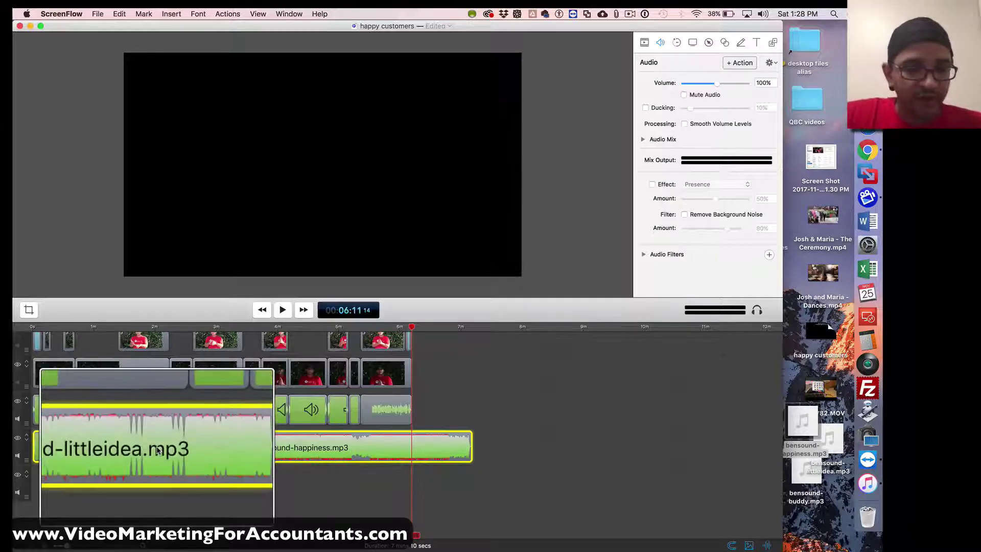
click(318, 516)
drag(276, 491, 170, 439)
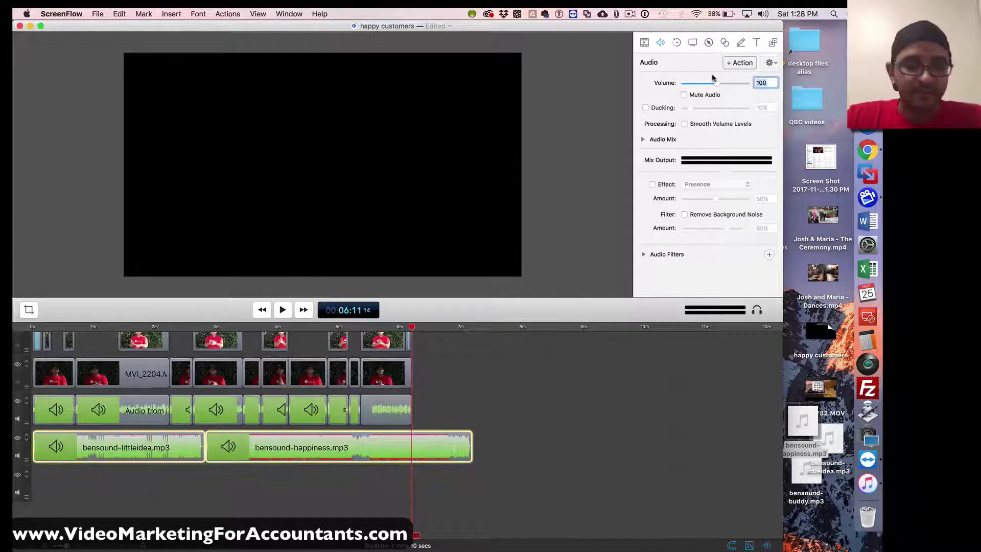
text(1)
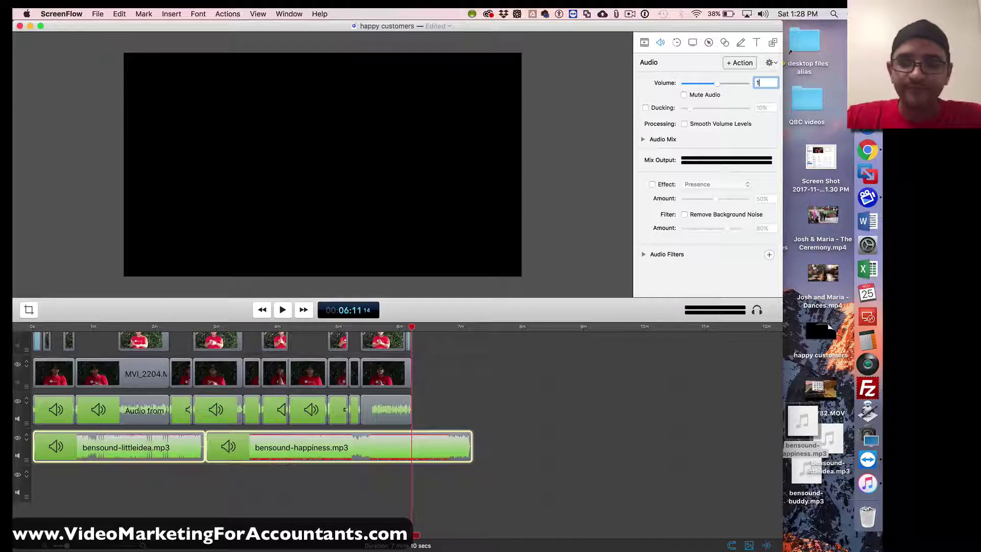
click(203, 497)
Play the video from about 1:46 with the system volume raised to check the balance of music and speech.
click(141, 327)
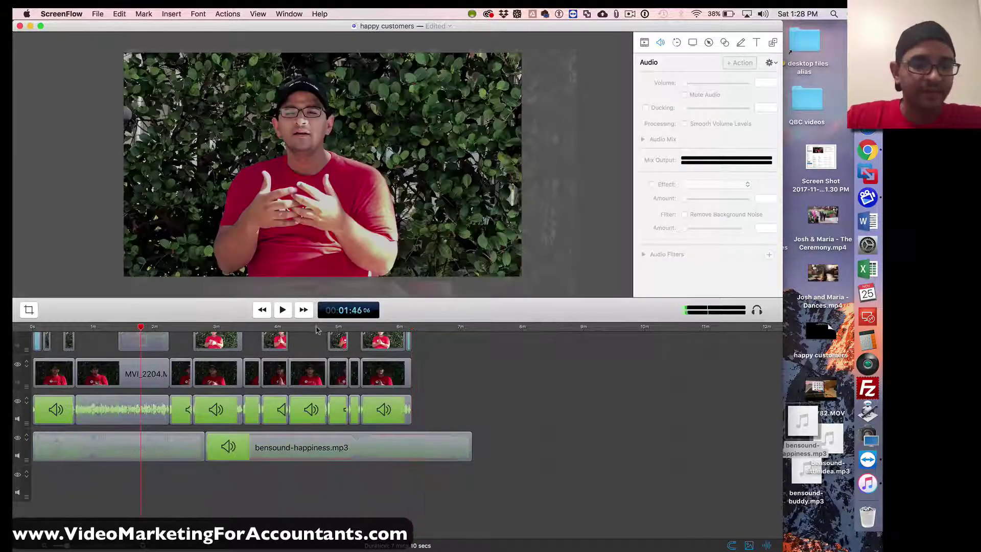
click(288, 312)
key(XF86AudioRaiseVolume)
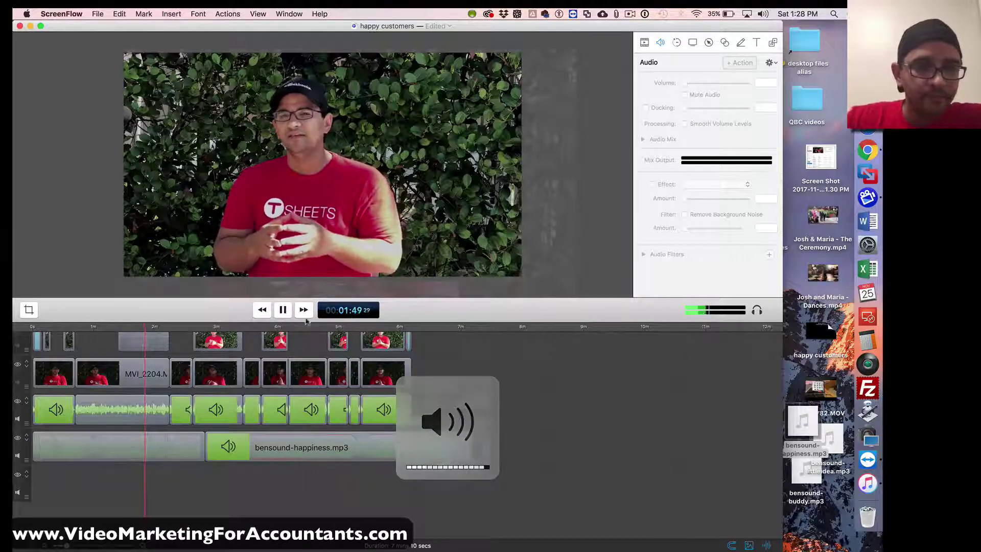
click(285, 313)
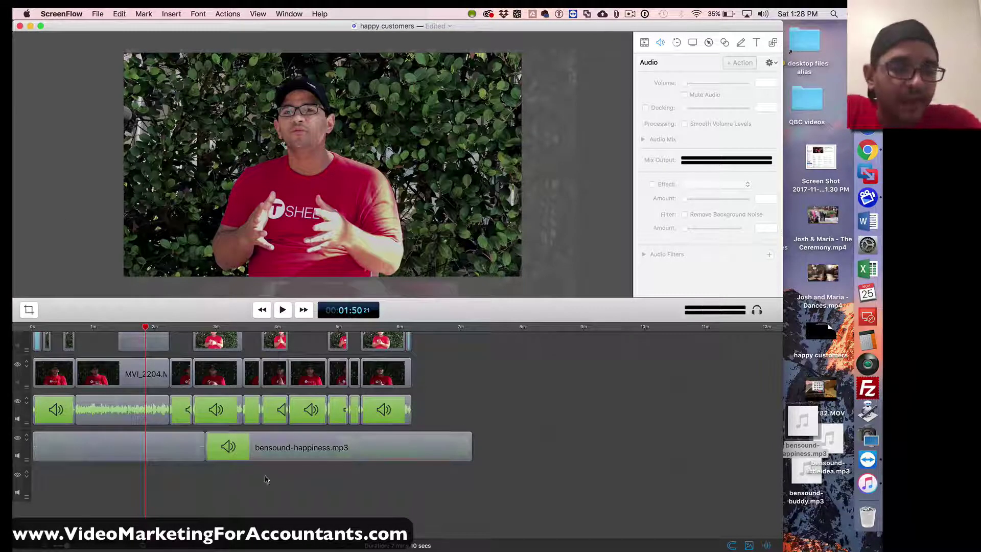
Select both background music clips and play from about 1:45, adjusting the system volume to judge the music against the speech.
drag(281, 480, 151, 441)
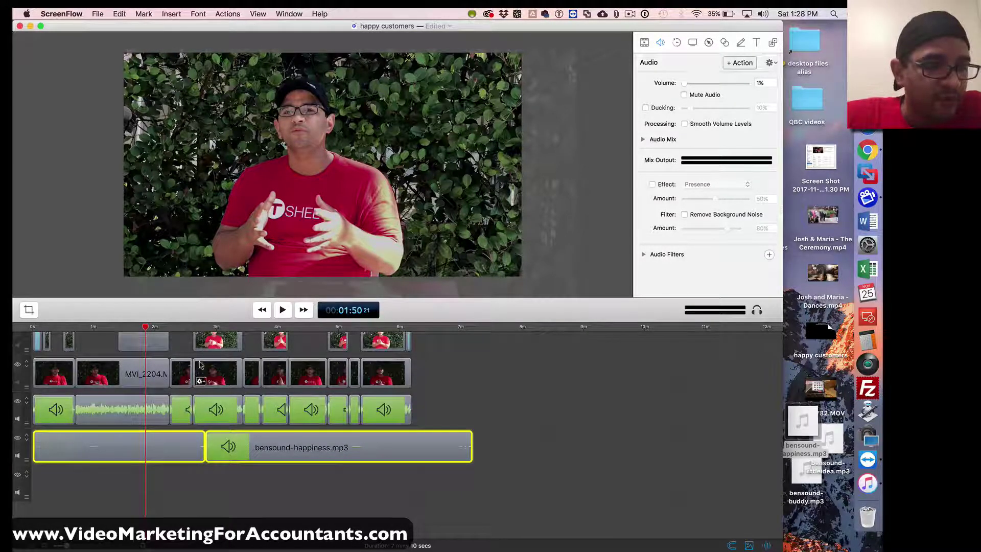
drag(147, 323, 140, 327)
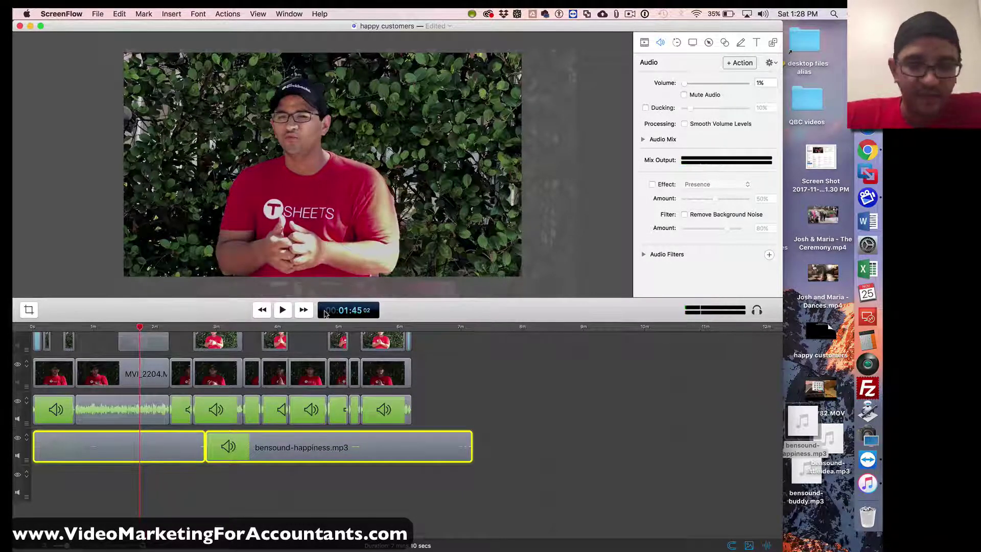
key(XF86AudioLowerVolume)
key(XF86AudioLowerVolume)
key(XF86AudioLowerVolume)
key(XF86AudioLowerVolume)
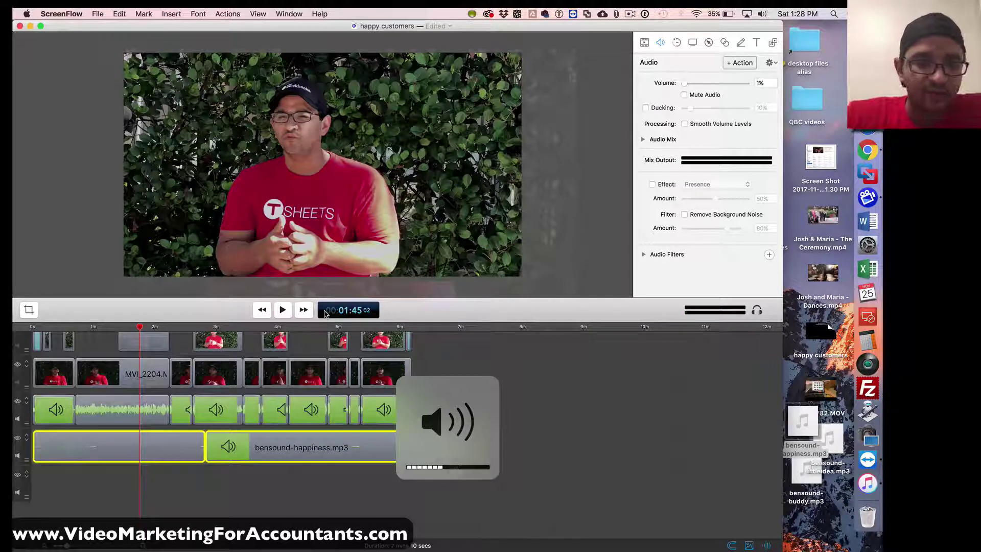
click(283, 310)
key(XF86AudioRaiseVolume)
key(XF86AudioRaiseVolume)
key(XF86AudioRaiseVolume)
key(XF86AudioRaiseVolume)
key(XF86AudioRaiseVolume)
key(XF86AudioRaiseVolume)
key(XF86AudioRaiseVolume)
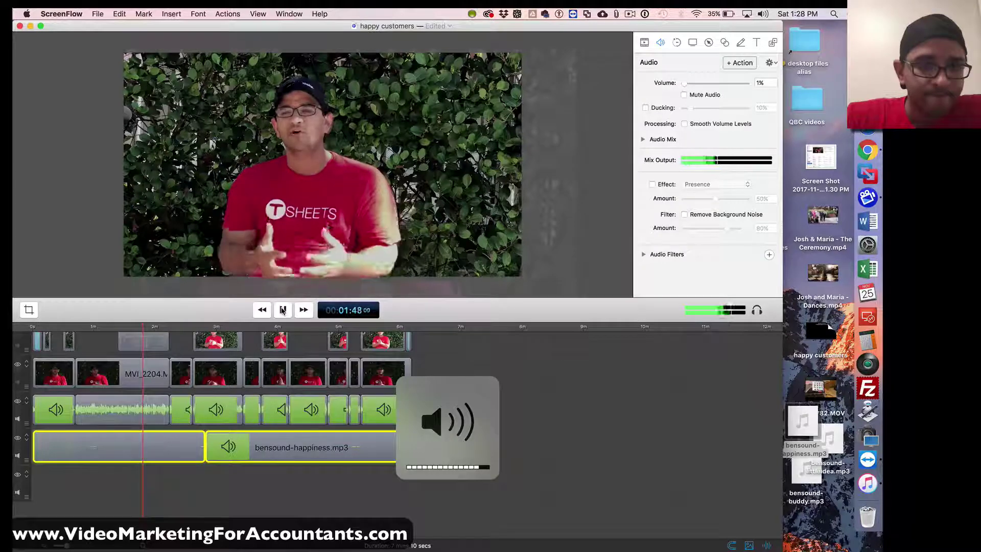
click(283, 310)
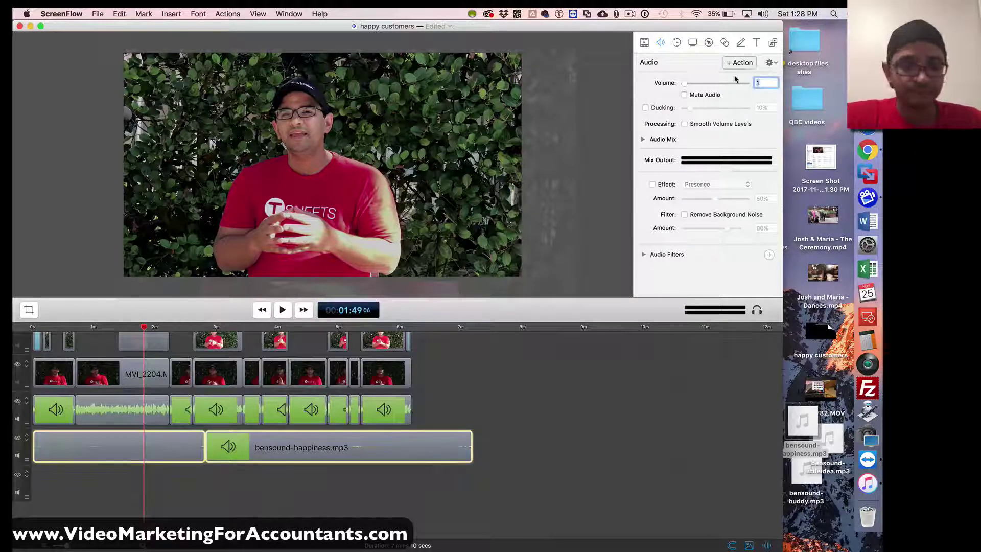
Set the volume of both music clips to 2% and play the video from about 1:49.
click(278, 499)
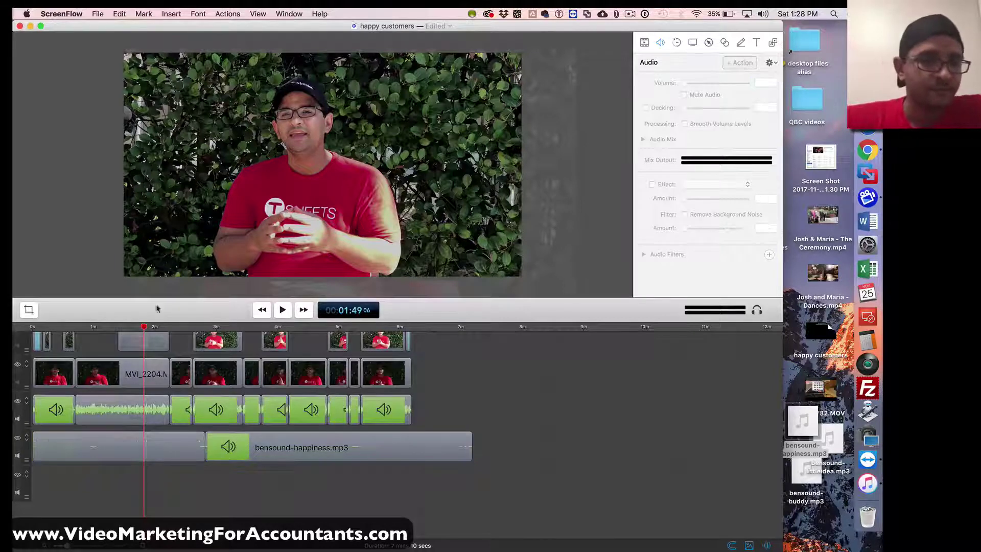
click(283, 310)
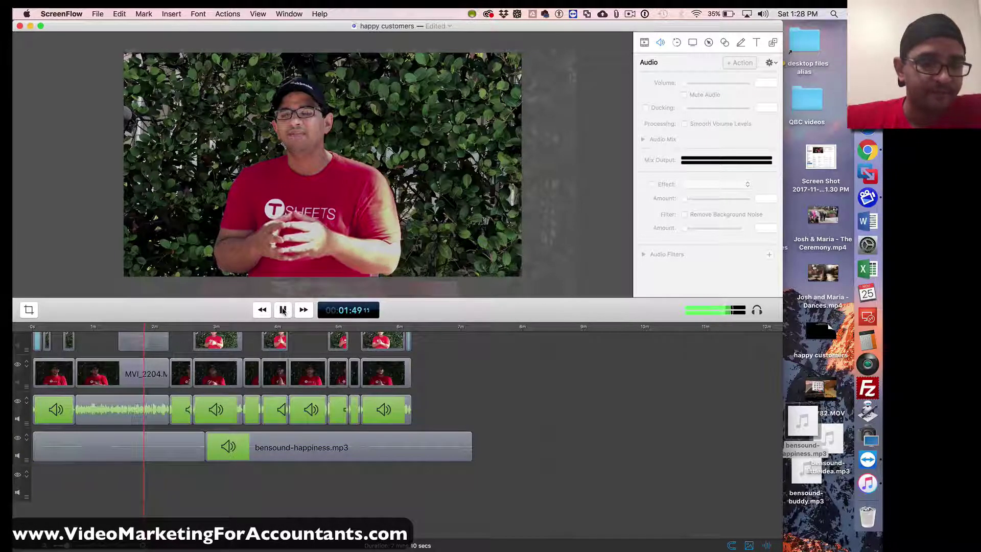
key(XF86AudioRaiseVolume)
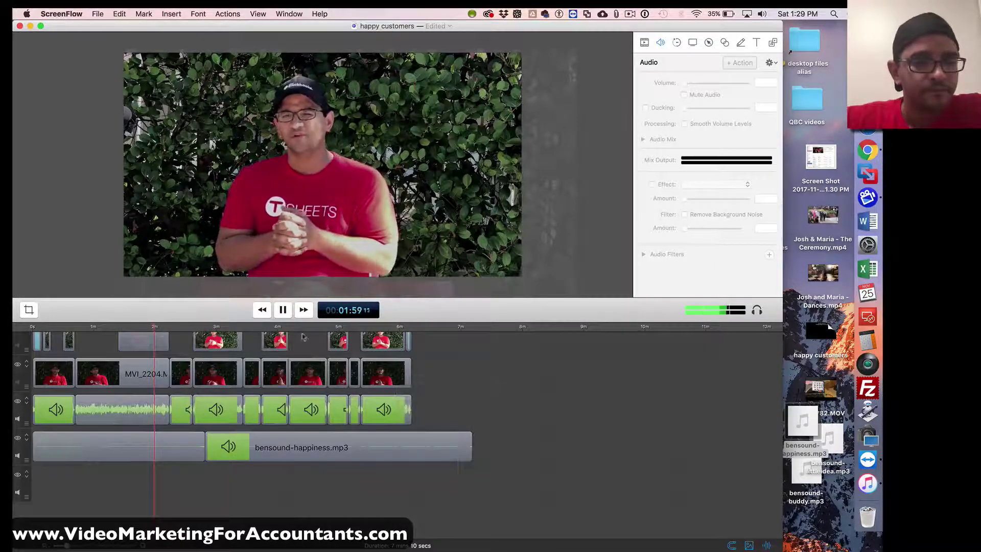
Delete the bensound-littleidea.mp3 clip and move bensound-happiness.mp3 to the start of the music track.
drag(101, 451, 109, 480)
key(Delete)
click(270, 448)
drag(271, 448, 91, 449)
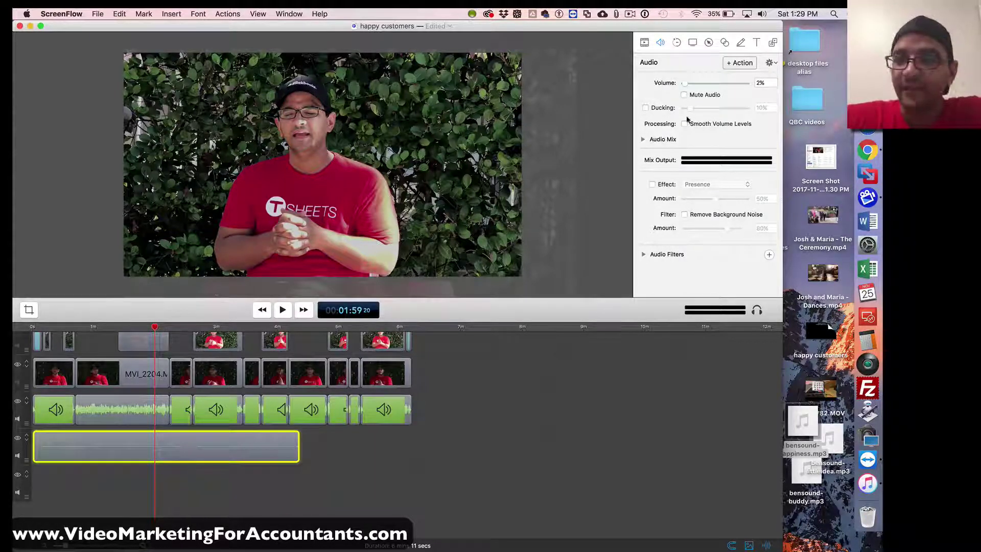
Play the video from about 2:00, adjusting the system volume to hear bensound-happiness.mp3 under the speech.
click(283, 310)
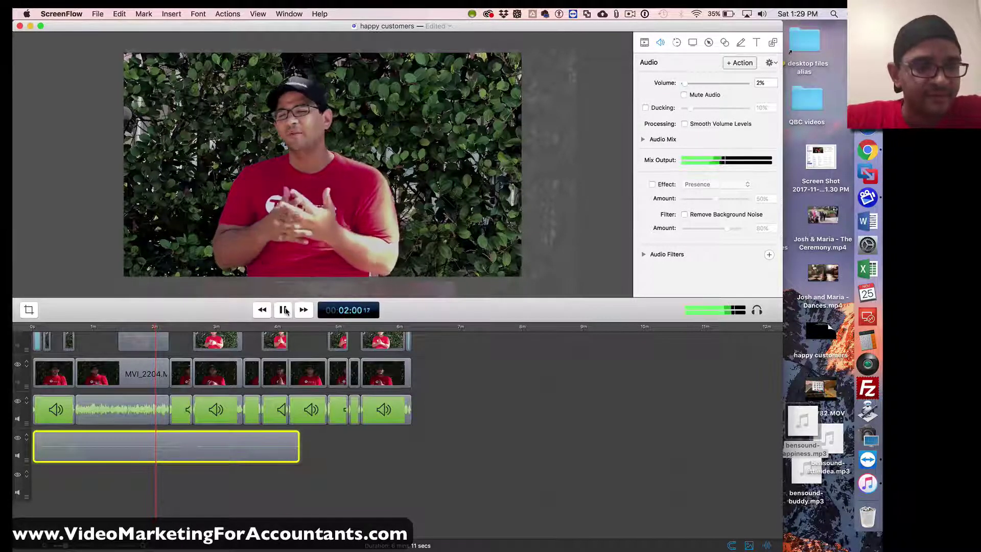
key(XF86AudioRaiseVolume)
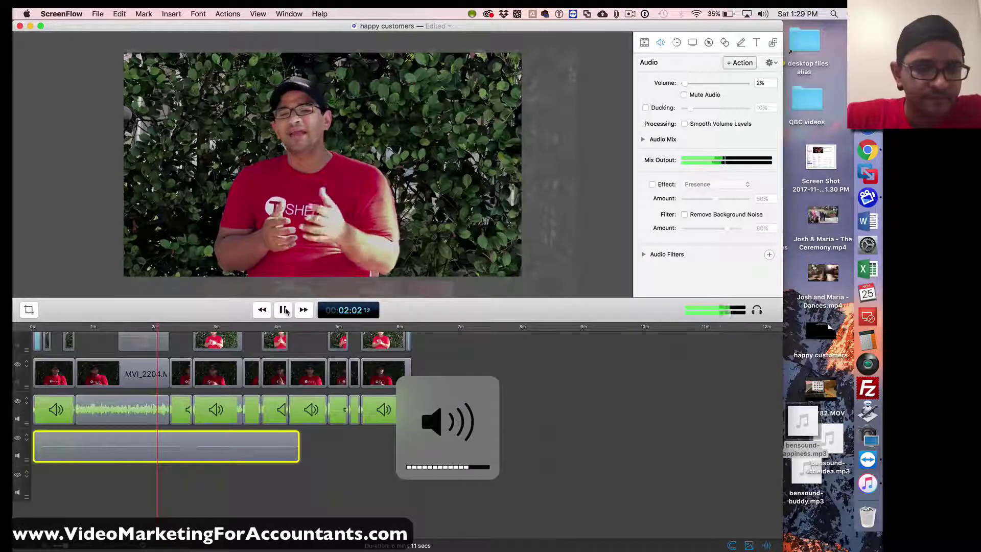
key(XF86AudioLowerVolume)
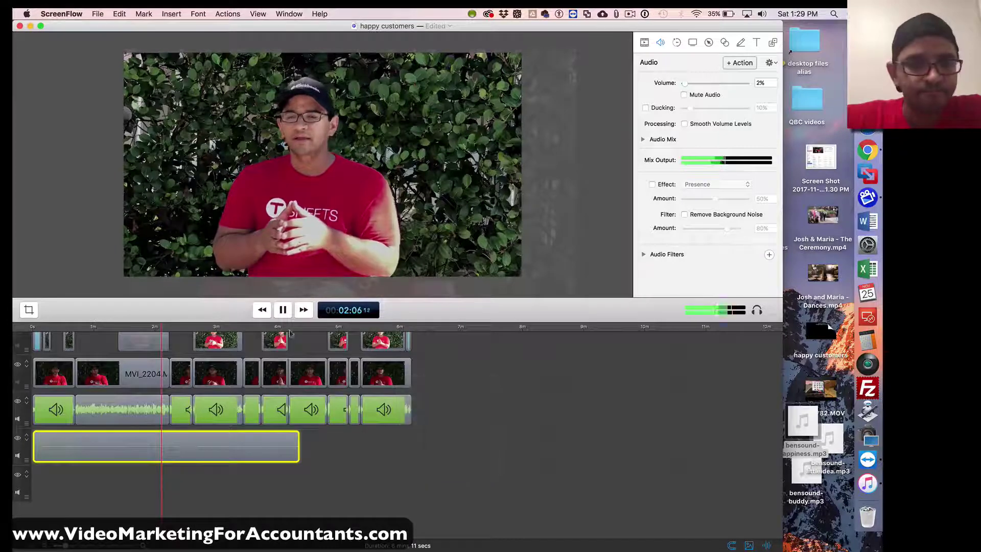
Set the bensound-happiness.mp3 clip's volume to 1% and play from about 2:06 to hear the mix.
click(769, 83)
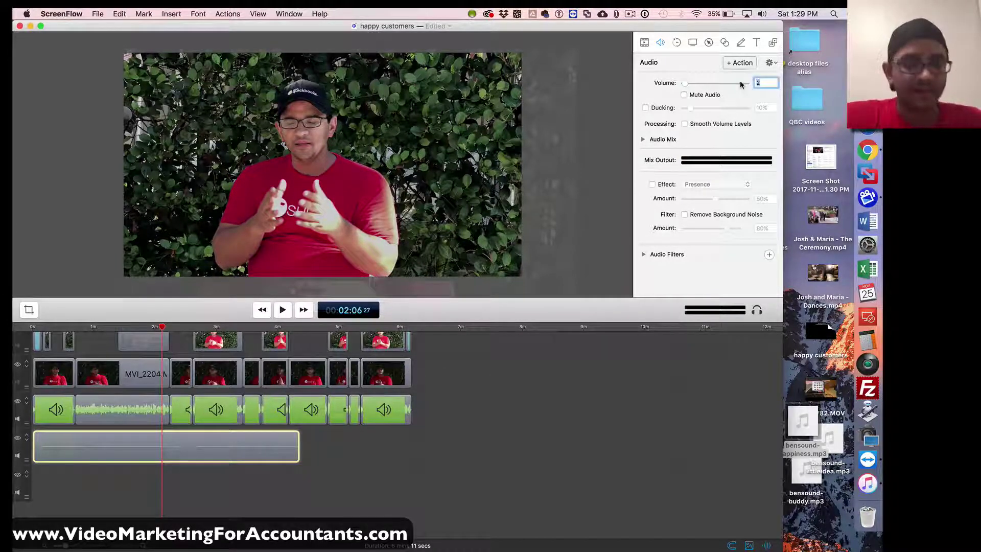
click(284, 310)
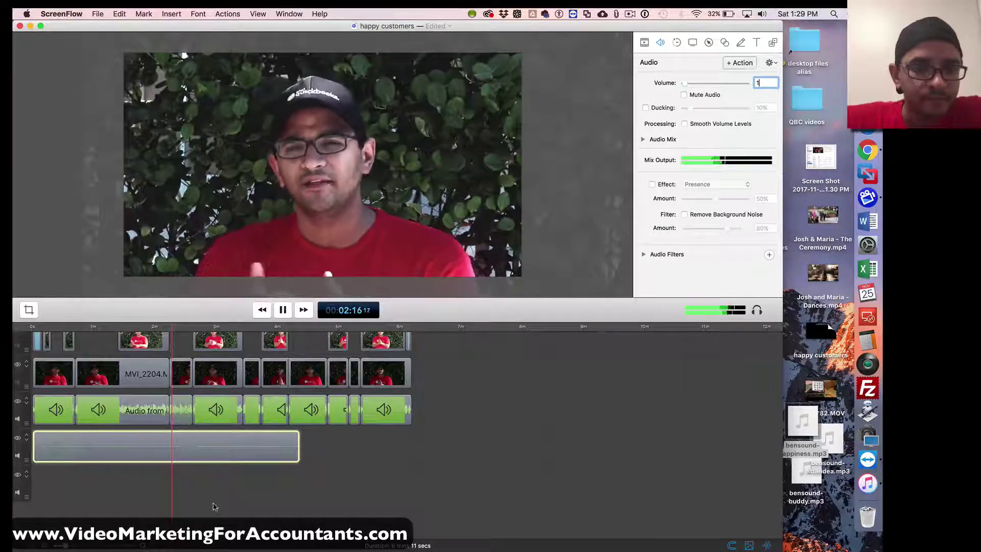
click(240, 480)
key(space)
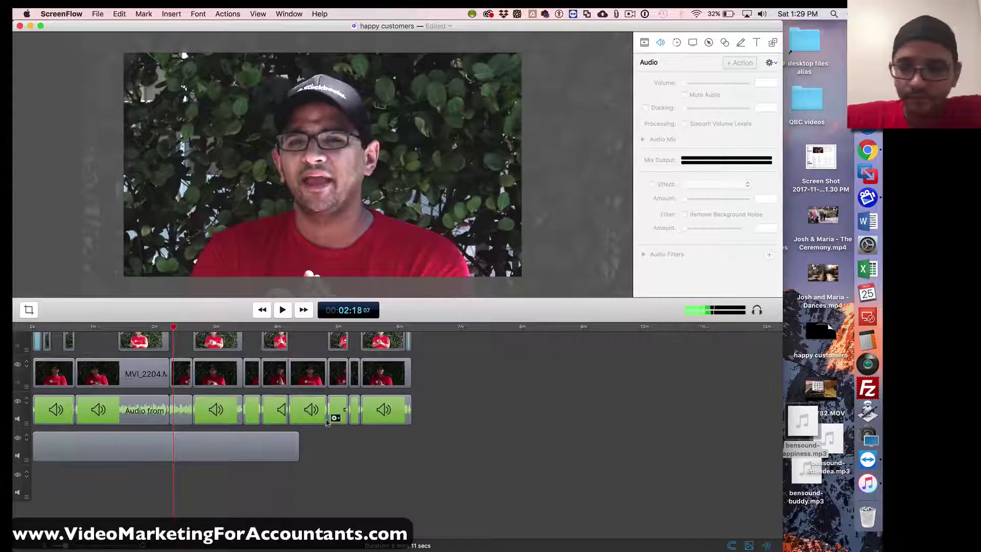
Delete the bensound-happiness.mp3 clip and add bensound-littleidea.mp3 from the desktop at the start of the music track.
click(260, 451)
key(Delete)
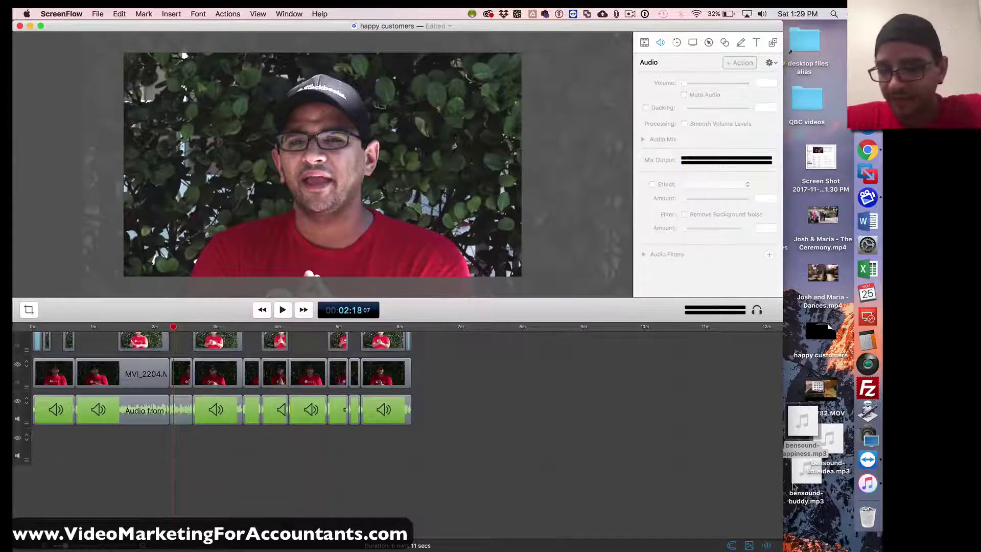
click(800, 480)
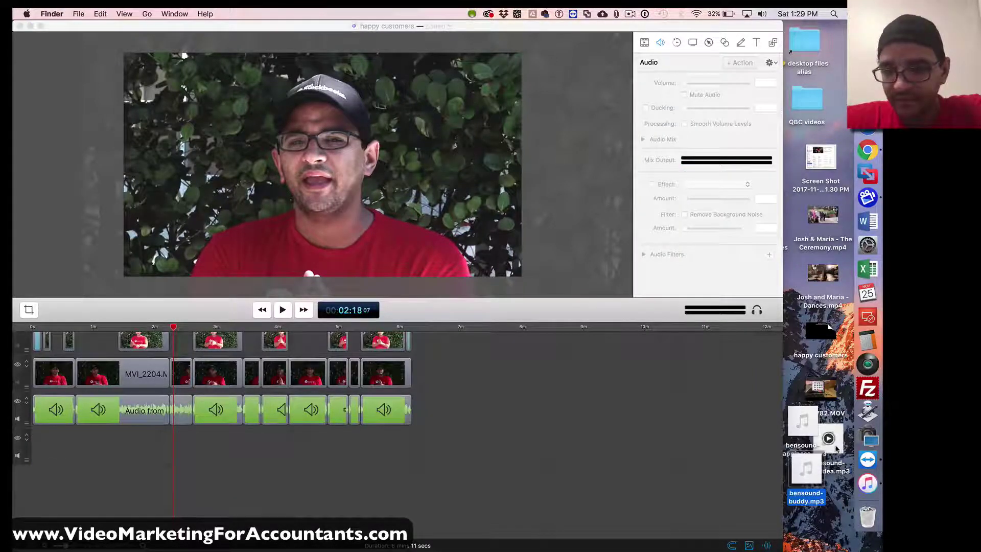
drag(836, 448, 51, 445)
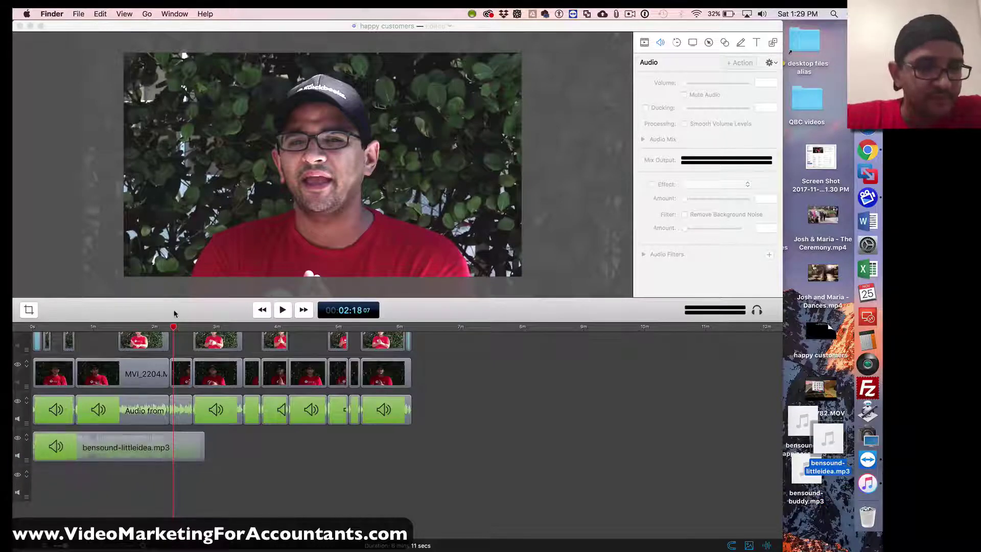
Set the bensound-littleidea.mp3 clip's volume to 1% and play briefly from about 2:00.
click(149, 325)
click(156, 326)
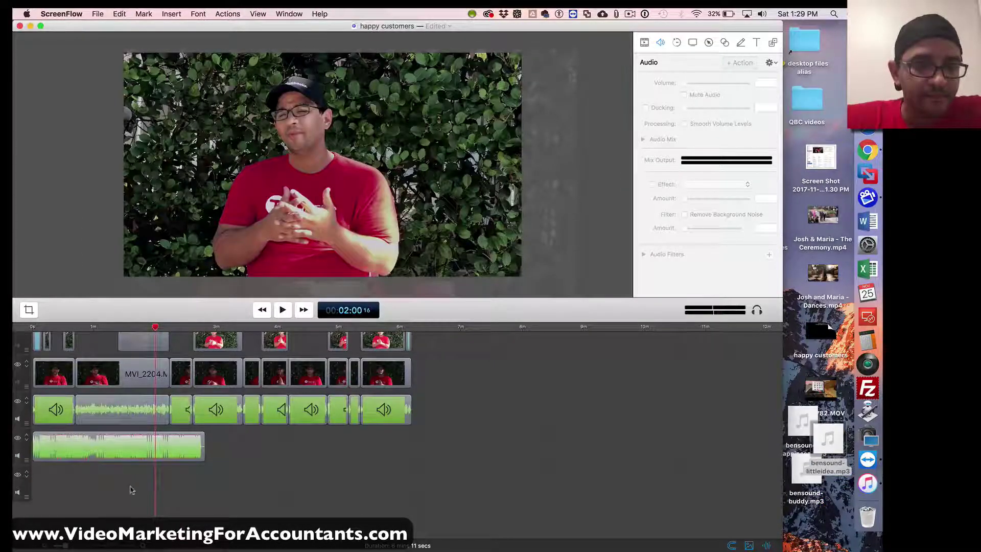
click(132, 450)
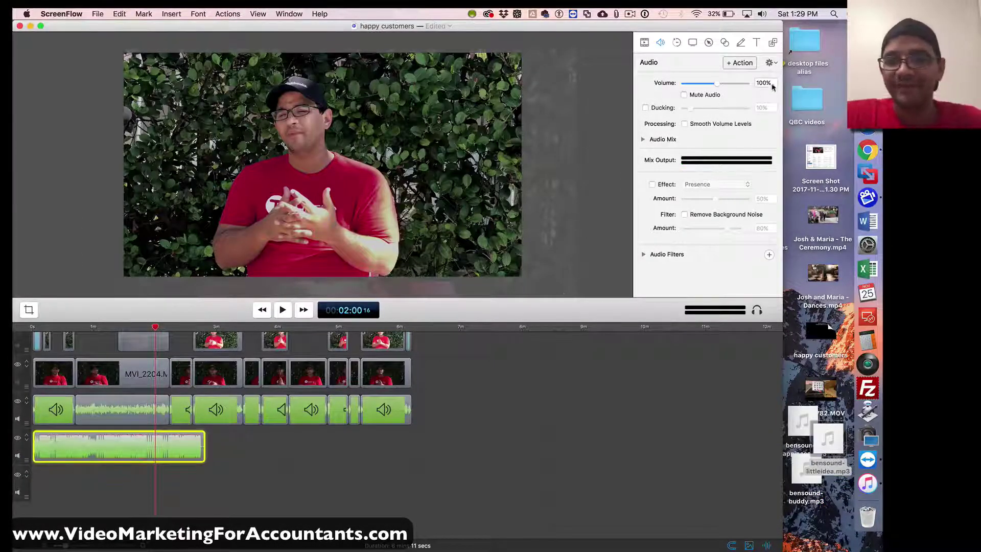
click(284, 309)
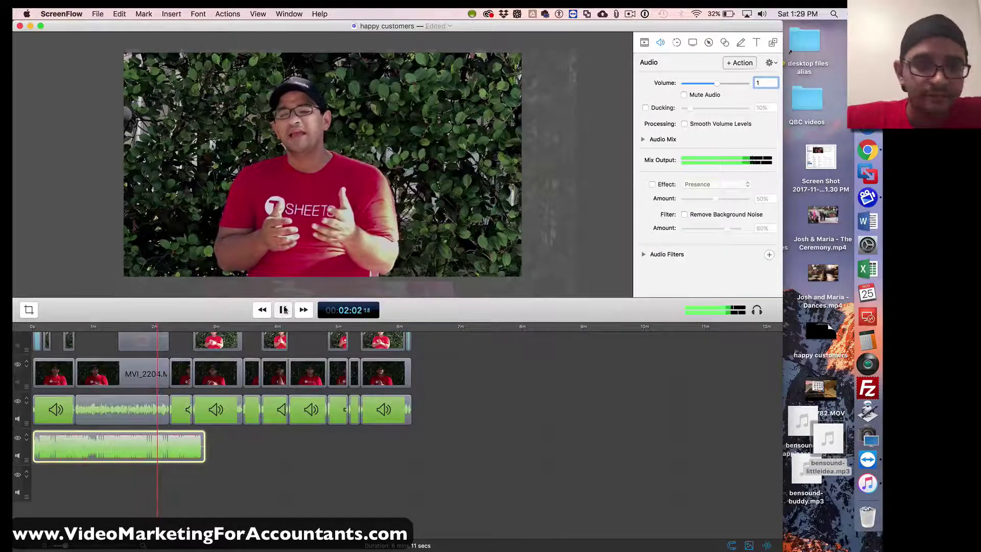
click(284, 310)
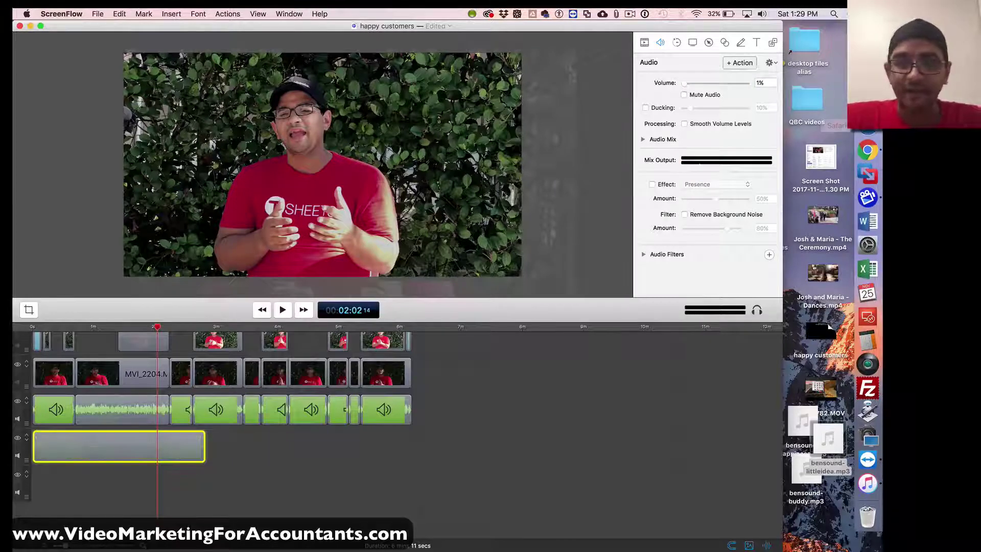
Play from about 2:02 and select all detached speech clips to examine their audio settings.
click(281, 310)
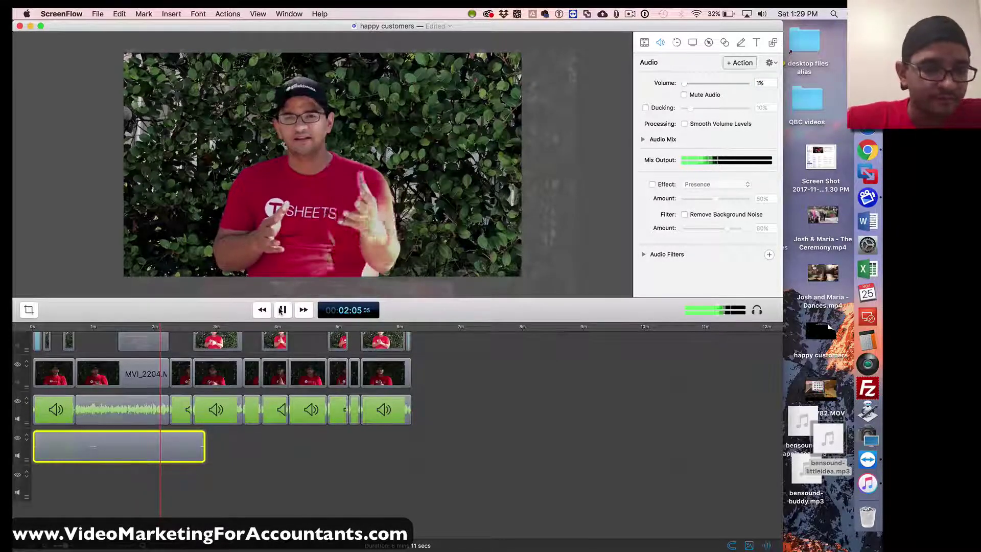
click(247, 467)
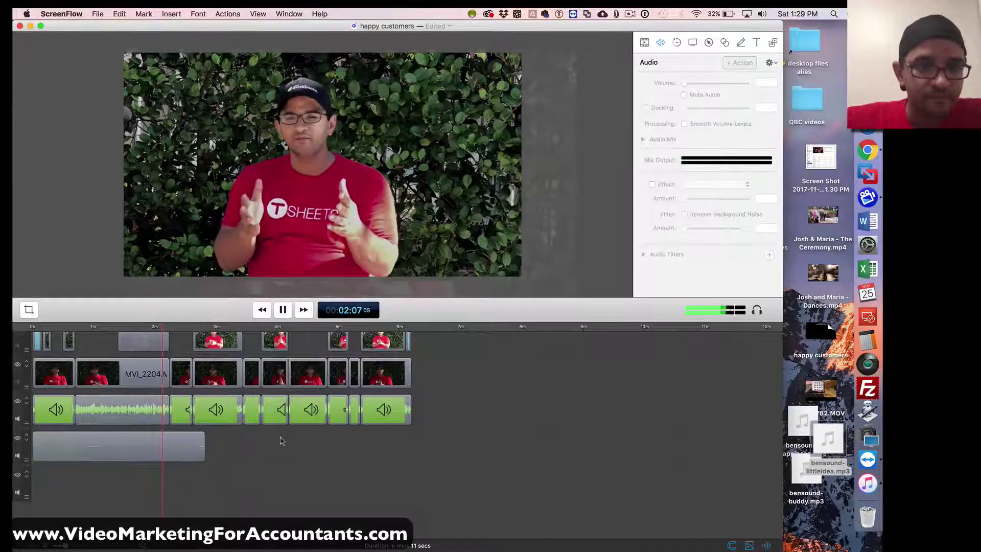
drag(433, 419, 36, 412)
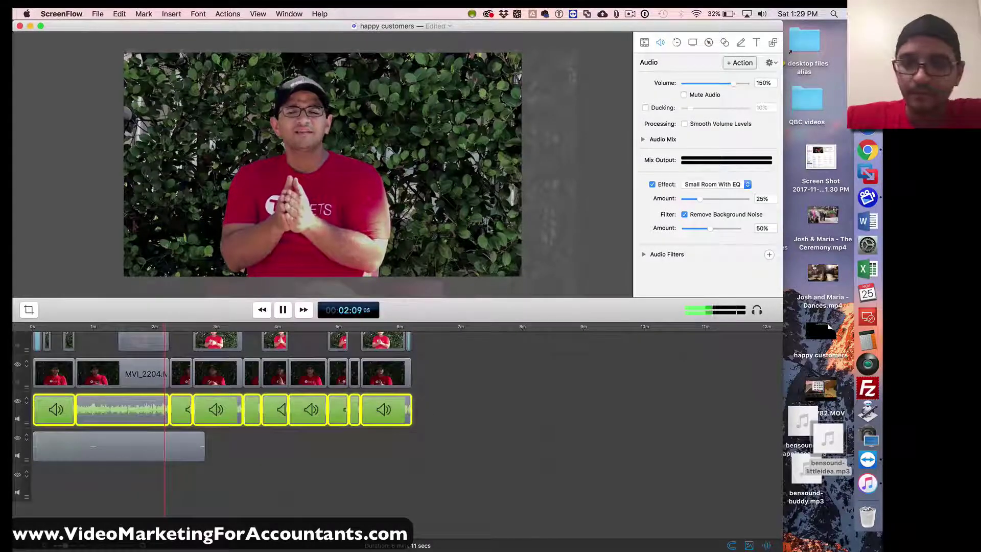
key(space)
click(233, 455)
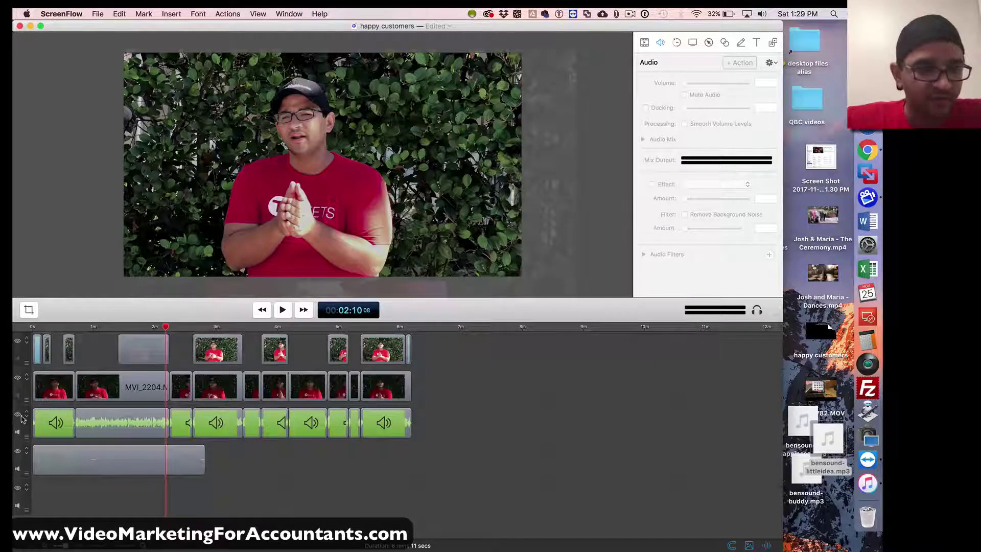
Mute and unmute the detached speech track, and switch the top video track's audio on and off again.
click(18, 432)
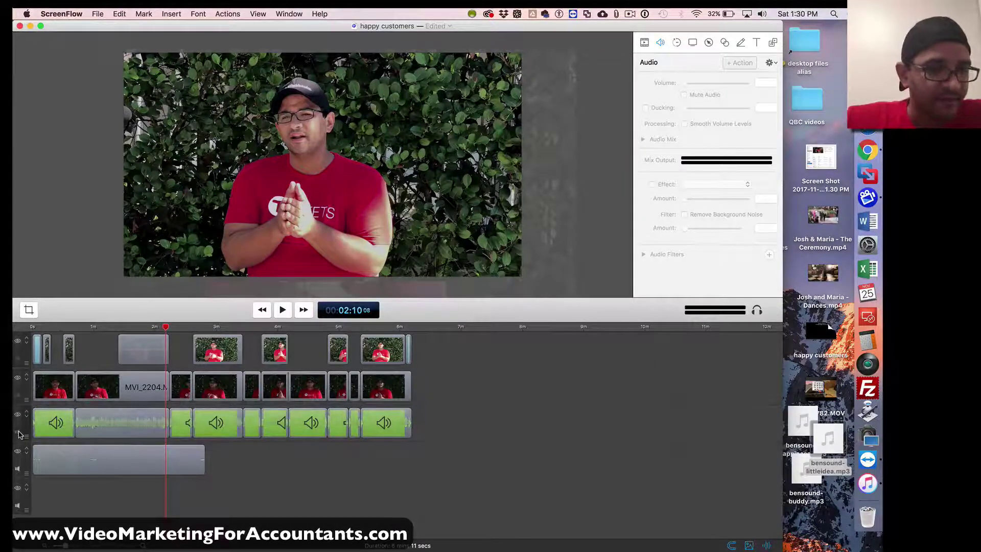
click(19, 434)
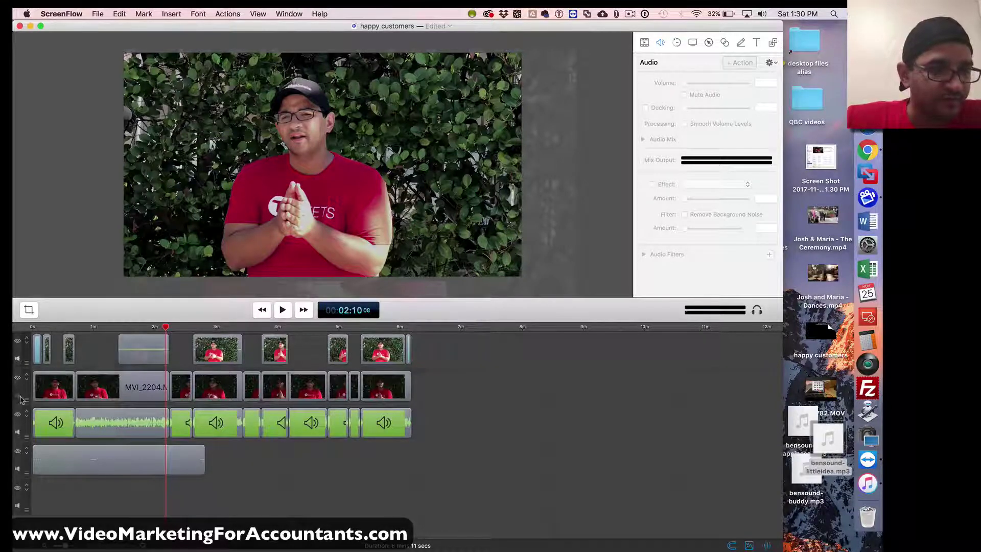
click(19, 361)
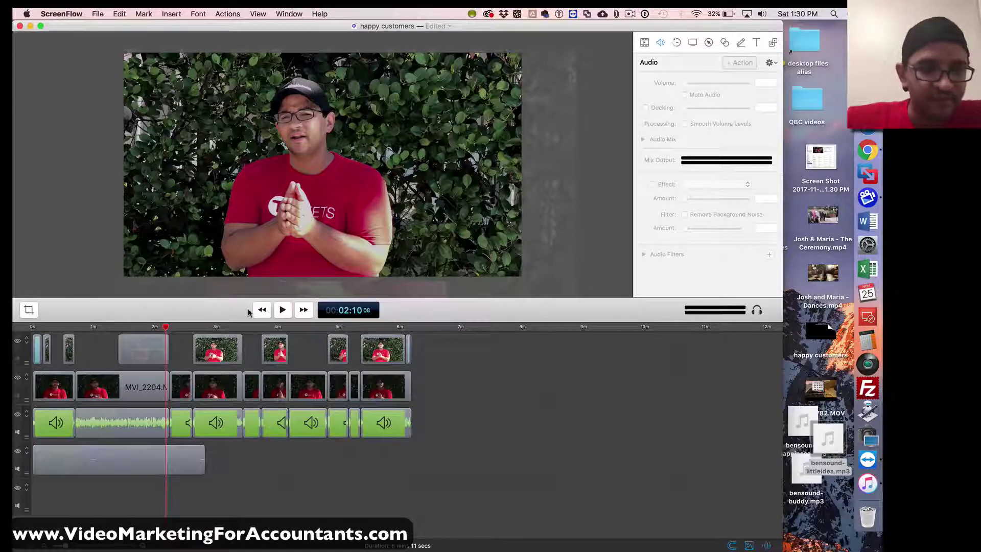
Play the video from about 2:10 and set the bensound-littleidea.mp3 clip's volume to 2% while listening.
click(280, 307)
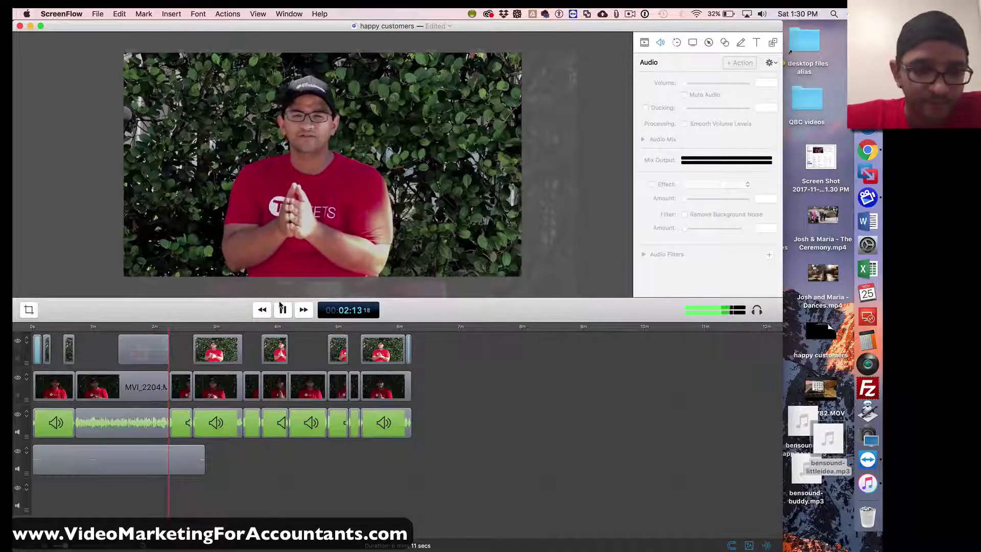
click(104, 461)
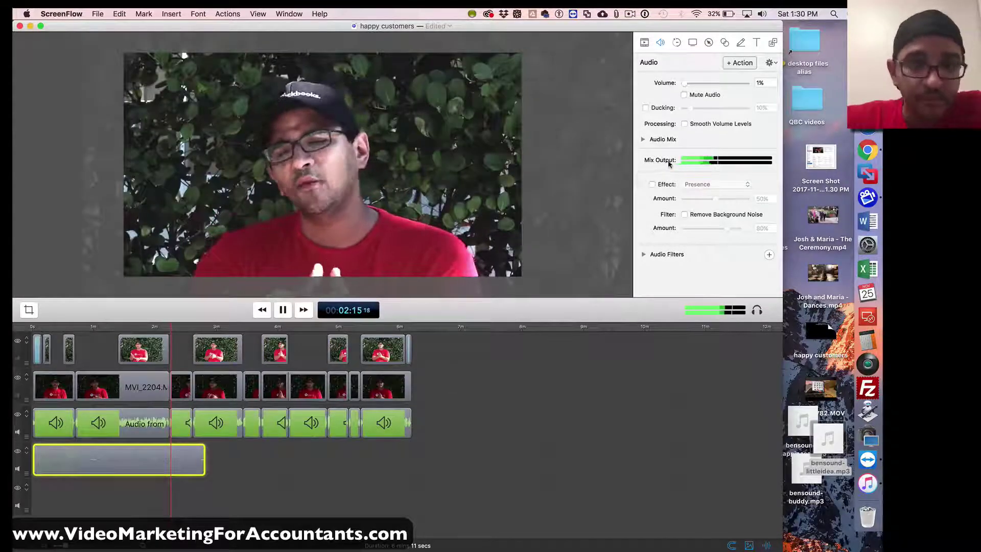
drag(770, 83, 733, 82)
text(2)
key(Return)
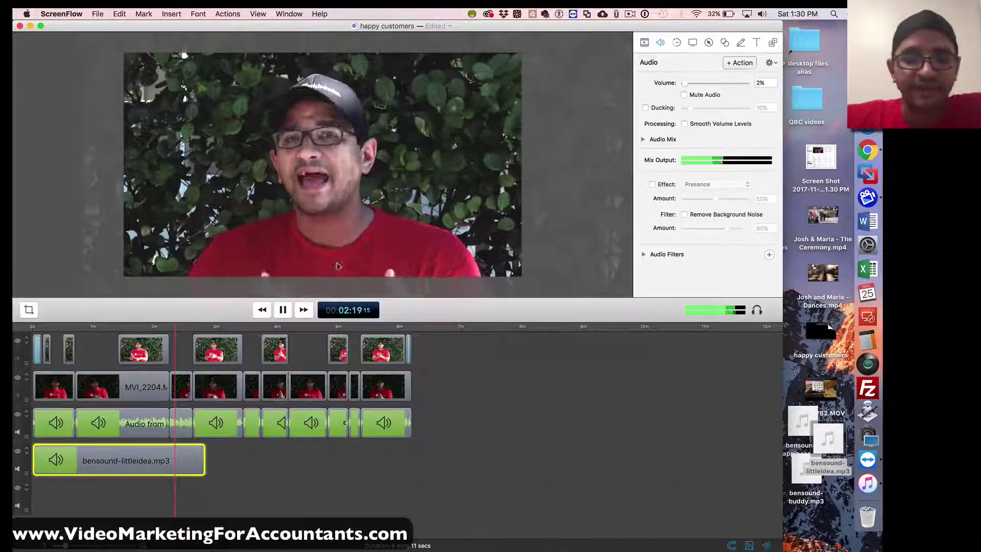
click(284, 309)
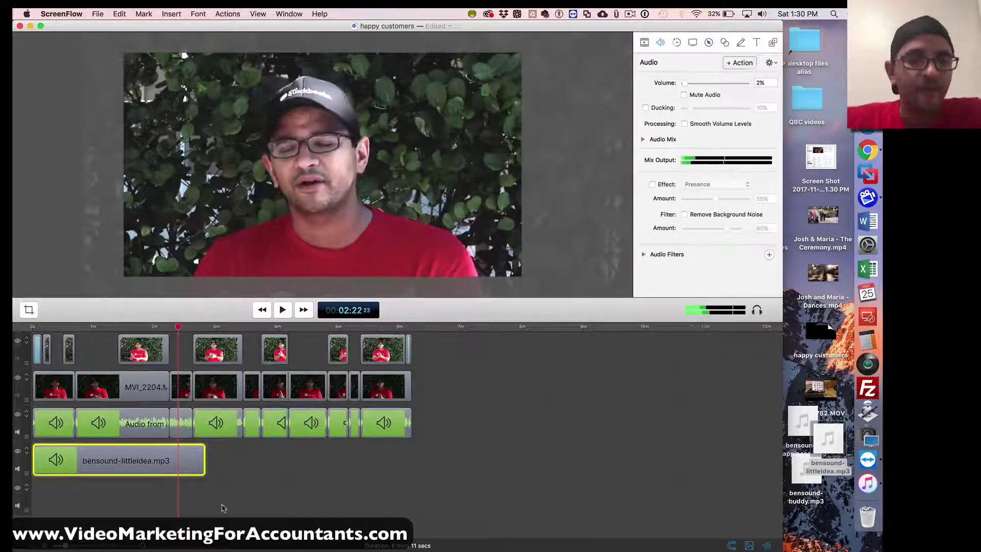
Duplicate the bensound-littleidea.mp3 clip and place the copy directly after the original on the music track.
click(137, 461)
click(232, 464)
key(super+v)
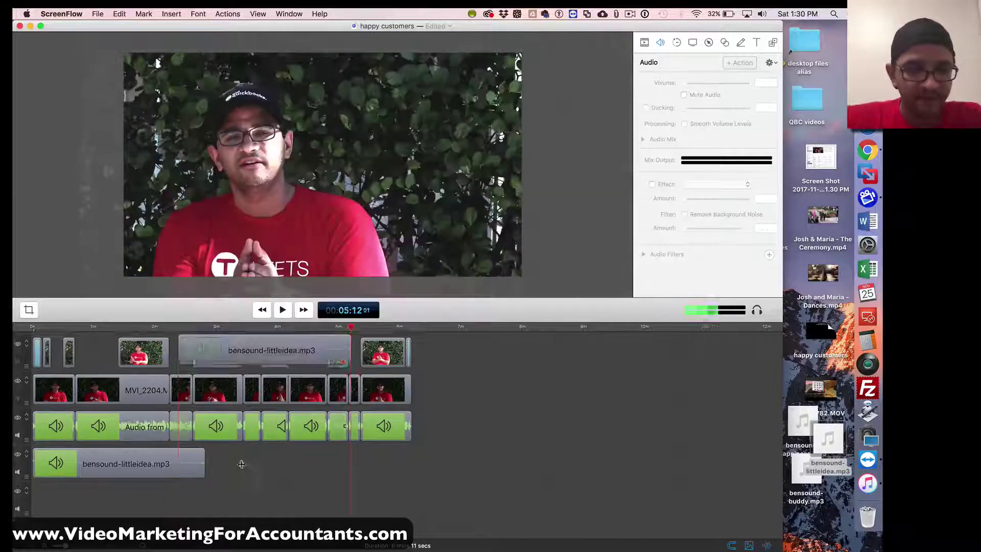
drag(281, 372, 289, 484)
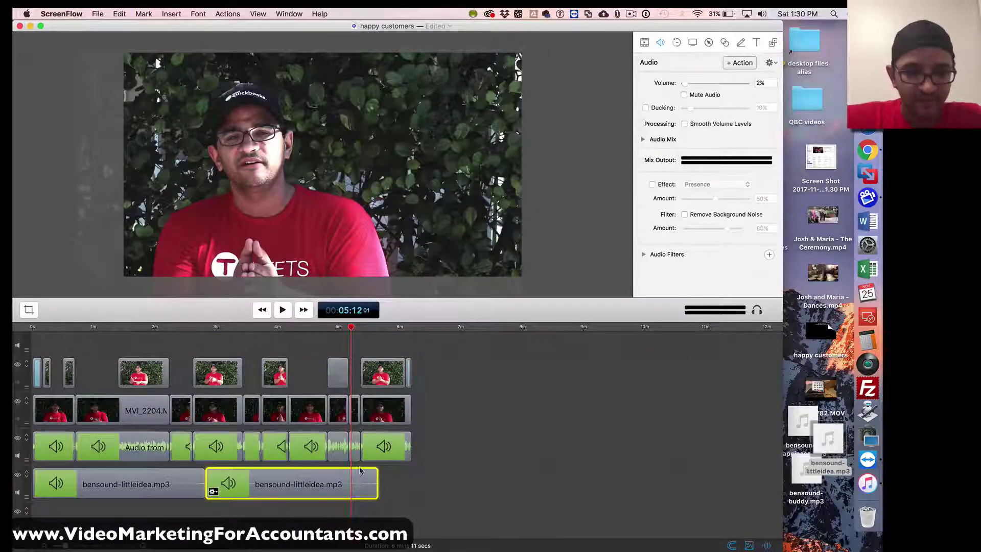
Add a third bensound-littleidea.mp3 copy after the second one and trim off everything past the video's end at about 6:11.
key(super+v)
drag(447, 354, 474, 484)
click(406, 328)
key(super+equal)
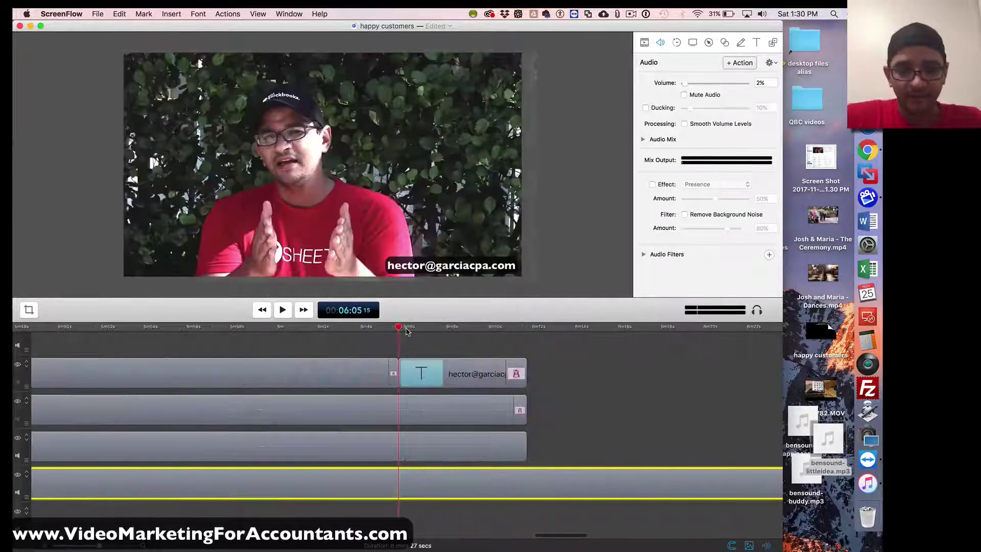
drag(399, 337, 526, 336)
key(t)
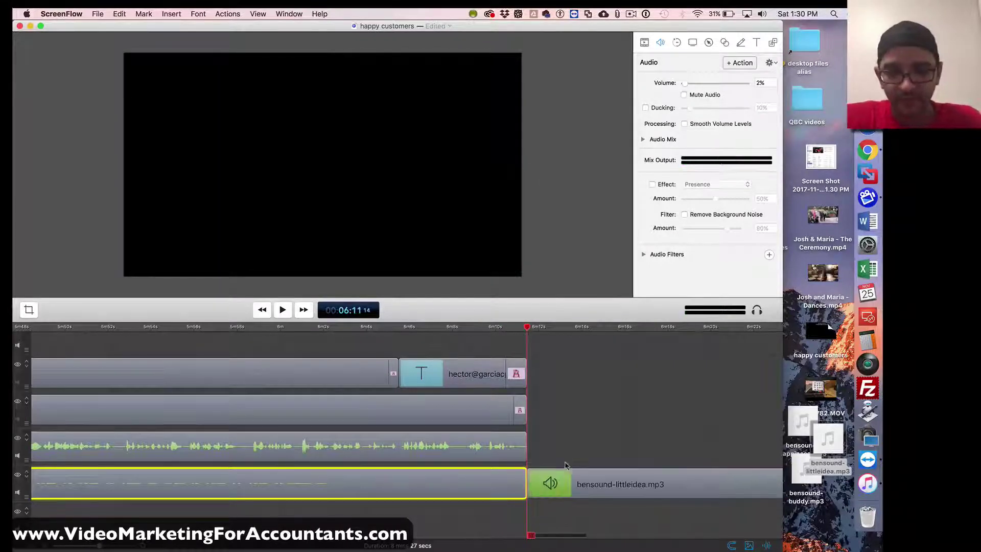
click(560, 486)
key(Delete)
Add an ending transition to the last bensound-littleidea.mp3 clip and lengthen it slightly.
right_click(553, 483)
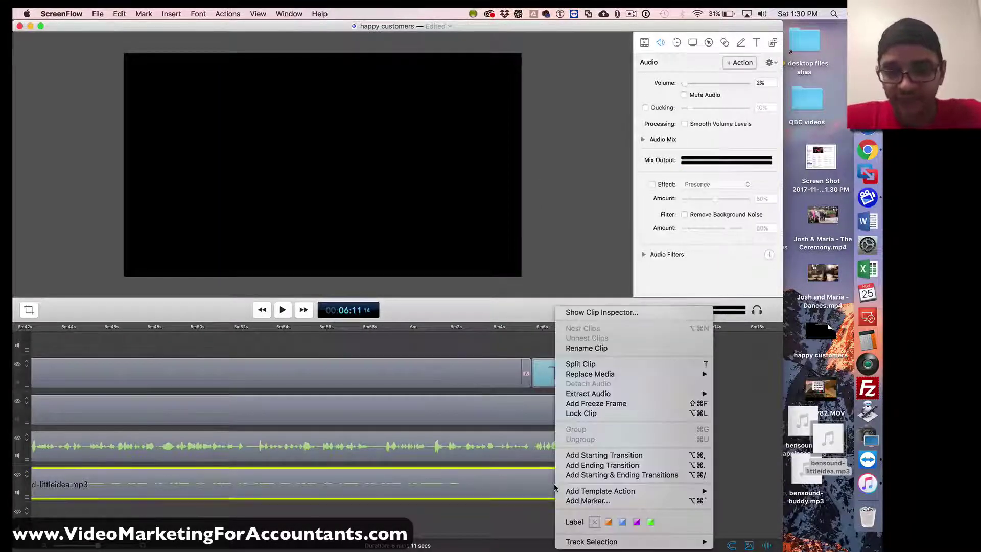
click(626, 480)
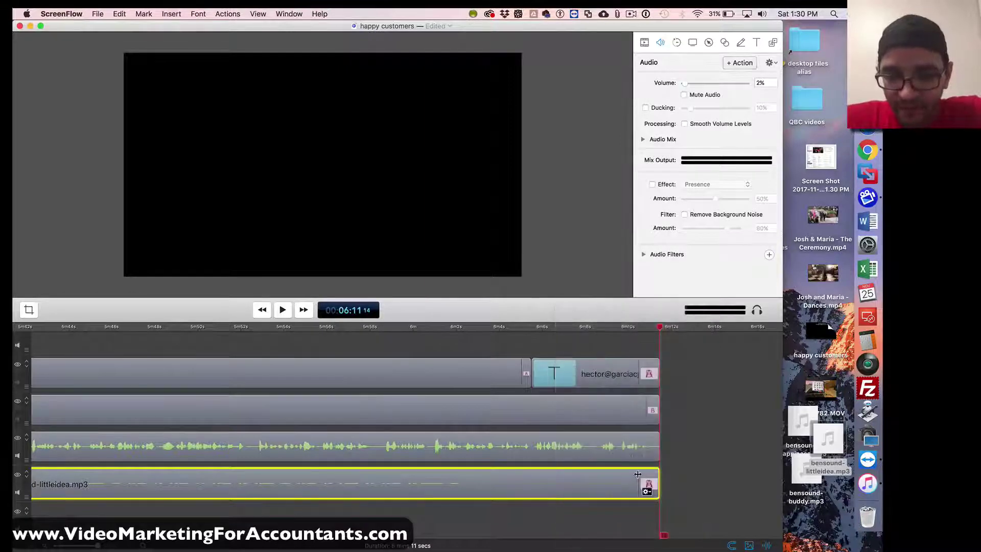
drag(637, 474, 628, 474)
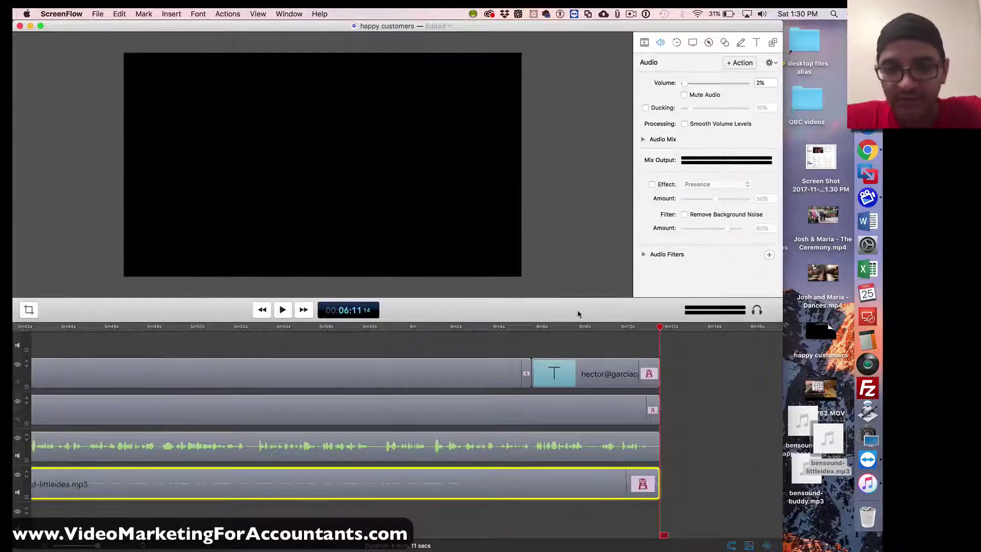
Play the last seconds of the video from about 6:09 to check the music's fade-out.
click(610, 329)
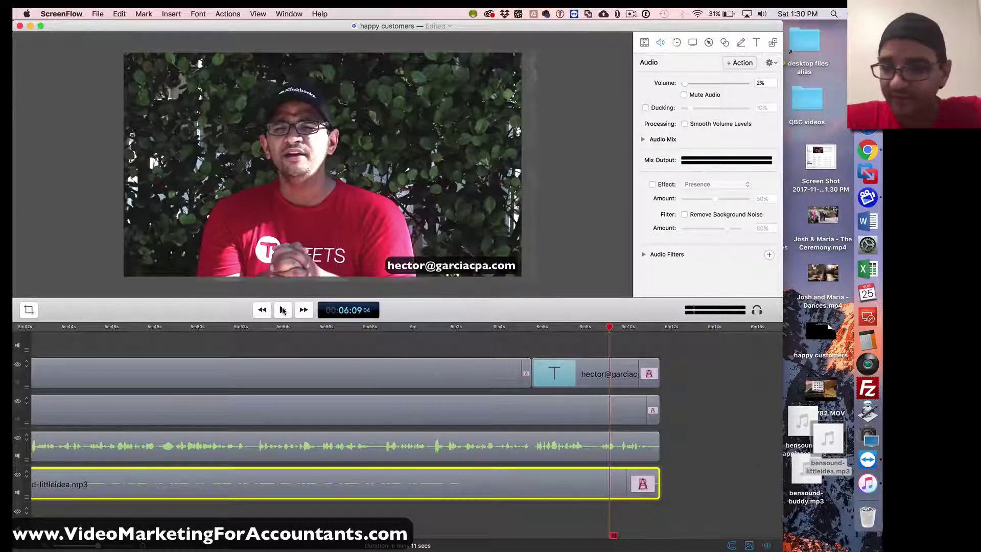
click(283, 309)
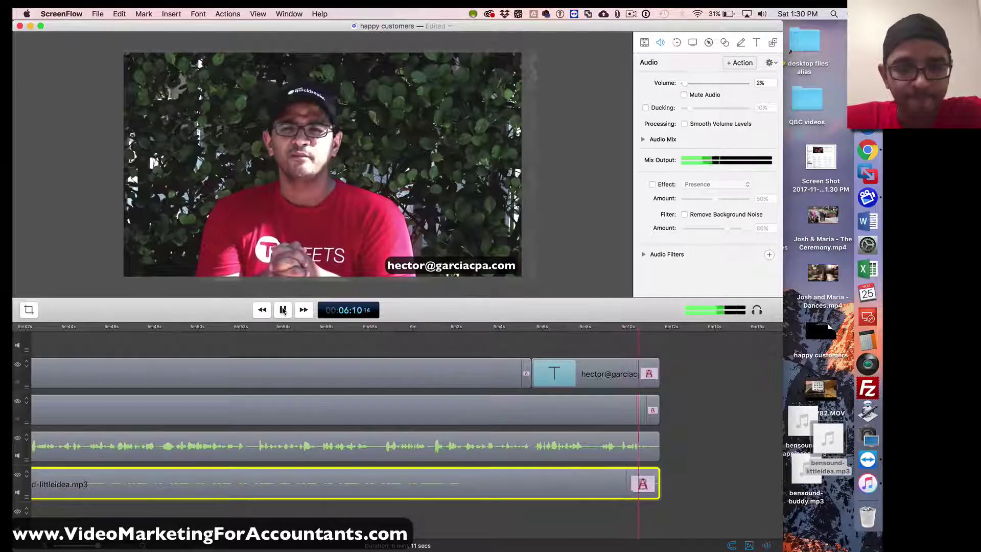
click(282, 309)
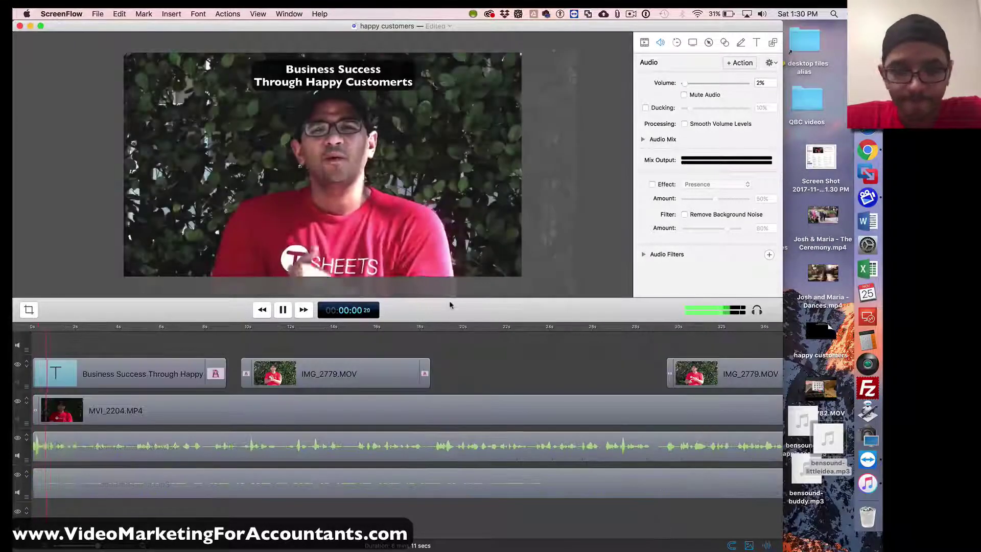
click(282, 309)
Extend the last music clip's ending transition a little further and replay the end of the video.
key(super+shift+0)
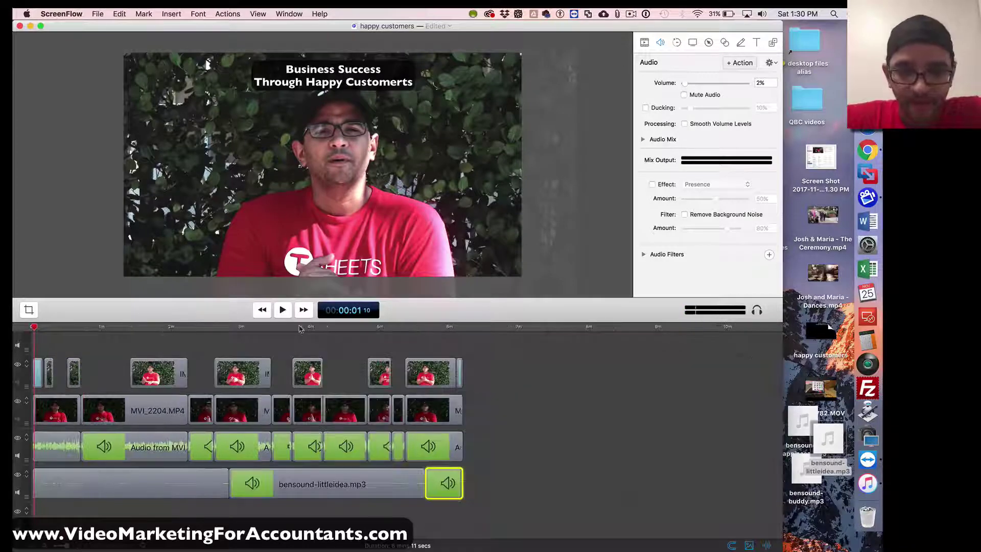
click(456, 328)
key(super+equal)
key(super+equal)
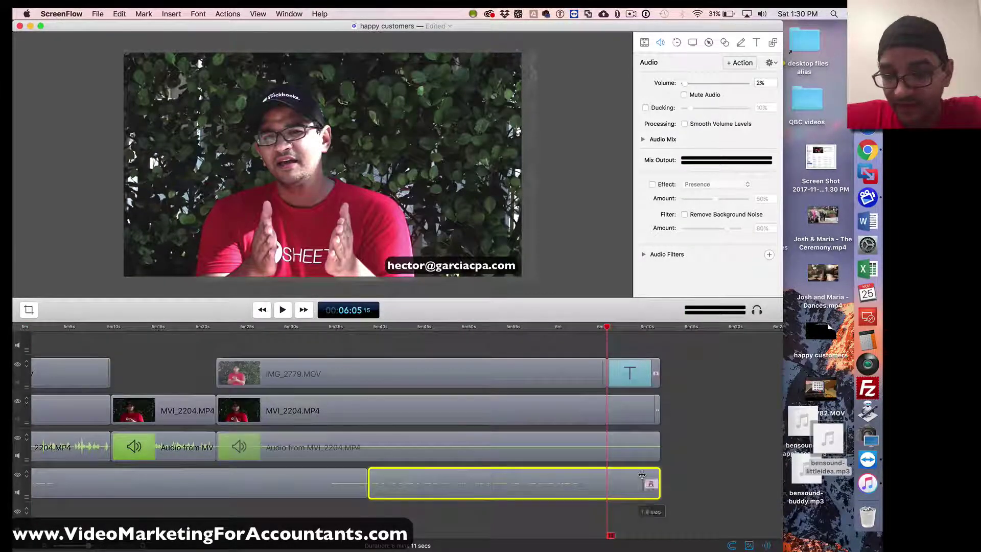
drag(606, 327, 627, 328)
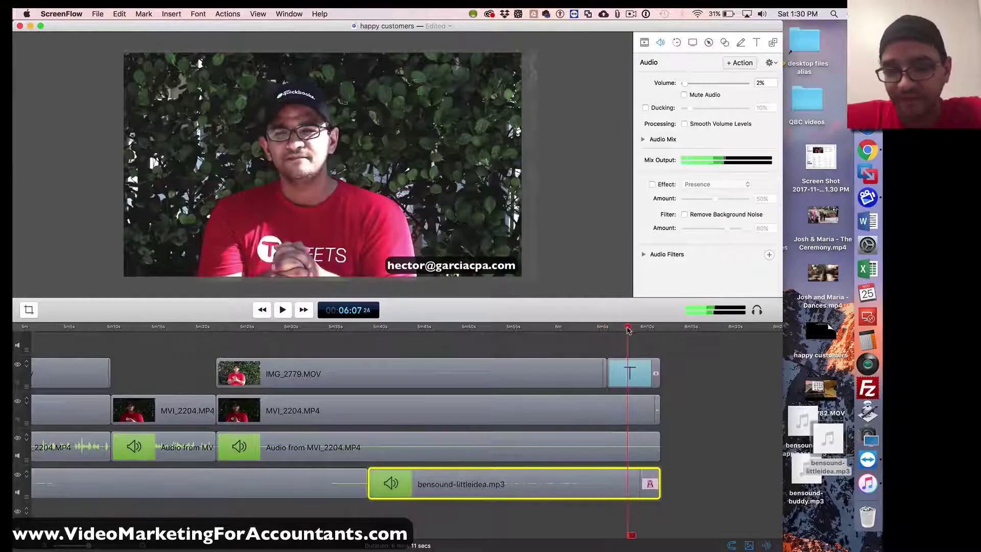
click(282, 310)
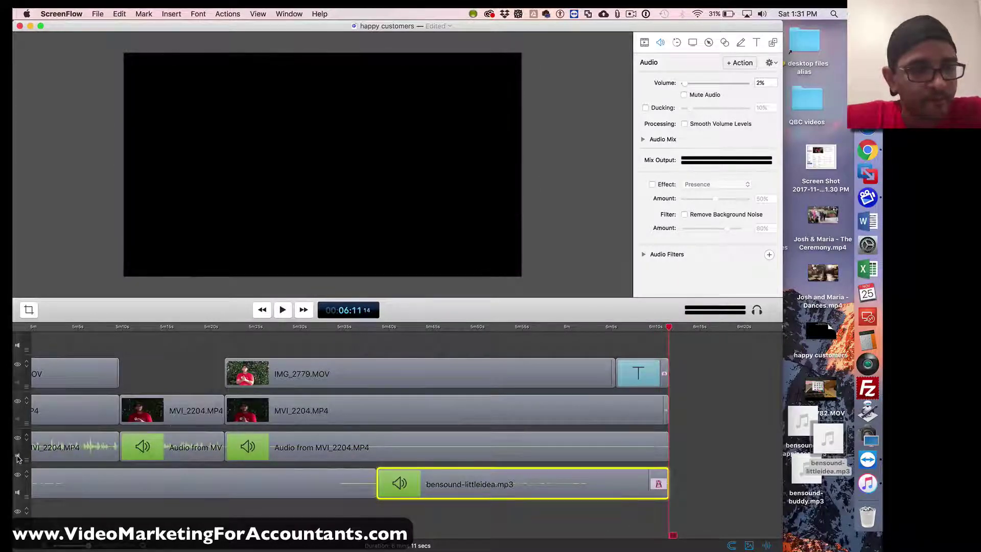
click(649, 327)
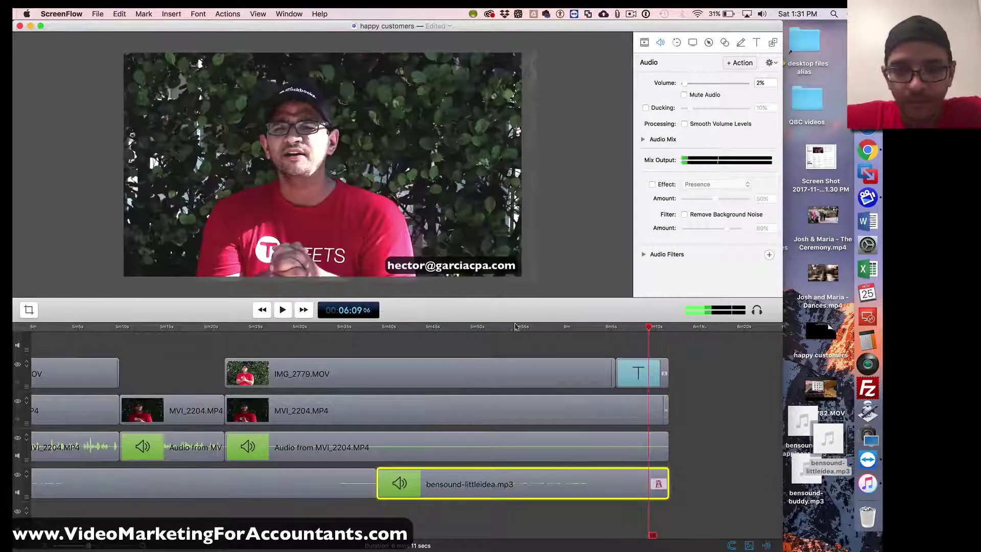
click(283, 310)
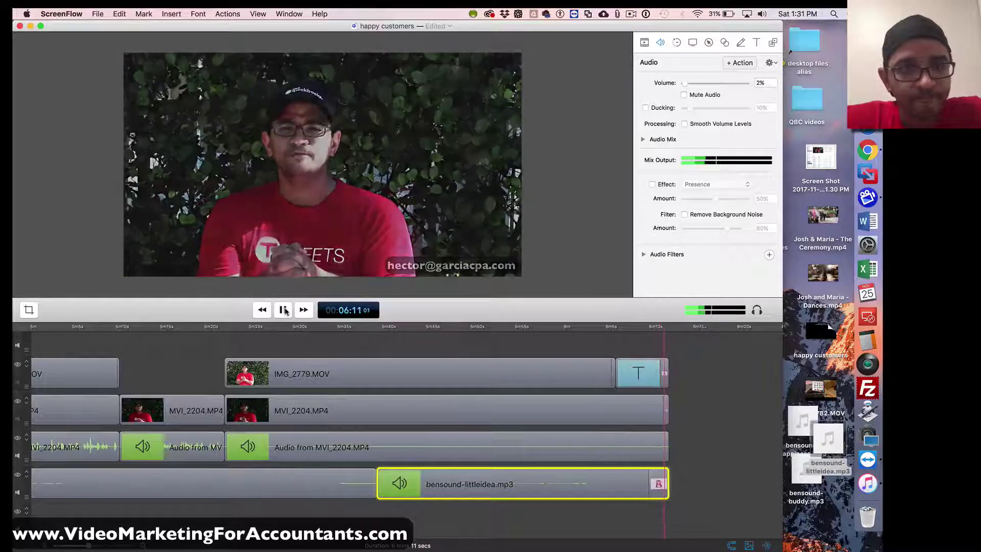
click(288, 311)
click(287, 311)
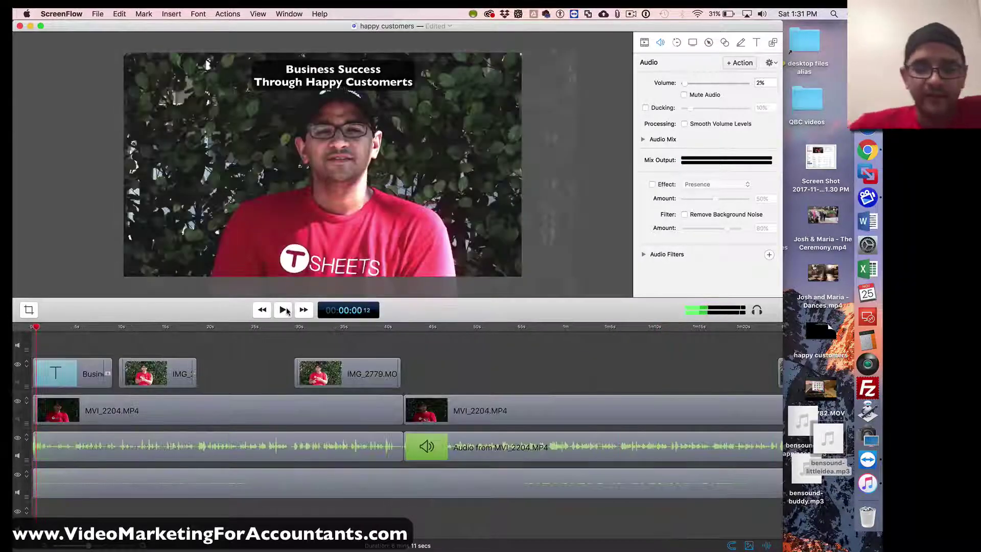
Deselect the music clip and play the first seconds of the video to check how the music starts.
key(super+minus)
key(super+minus)
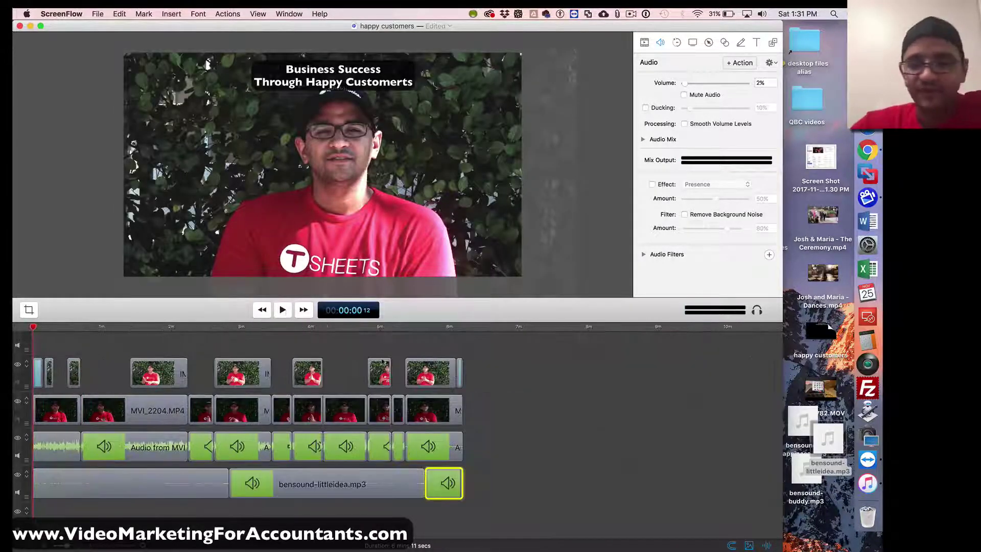
click(518, 512)
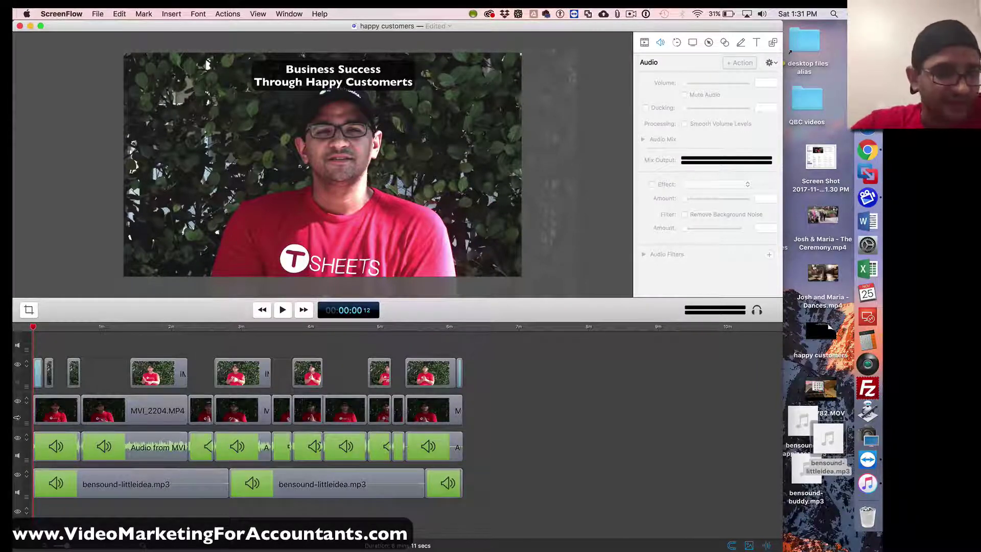
click(25, 327)
key(super+plus)
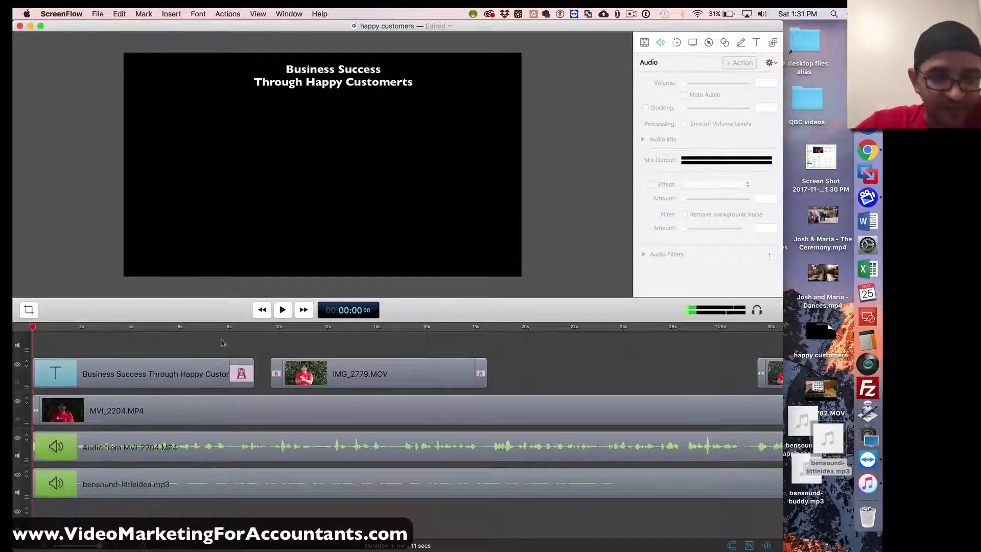
click(283, 310)
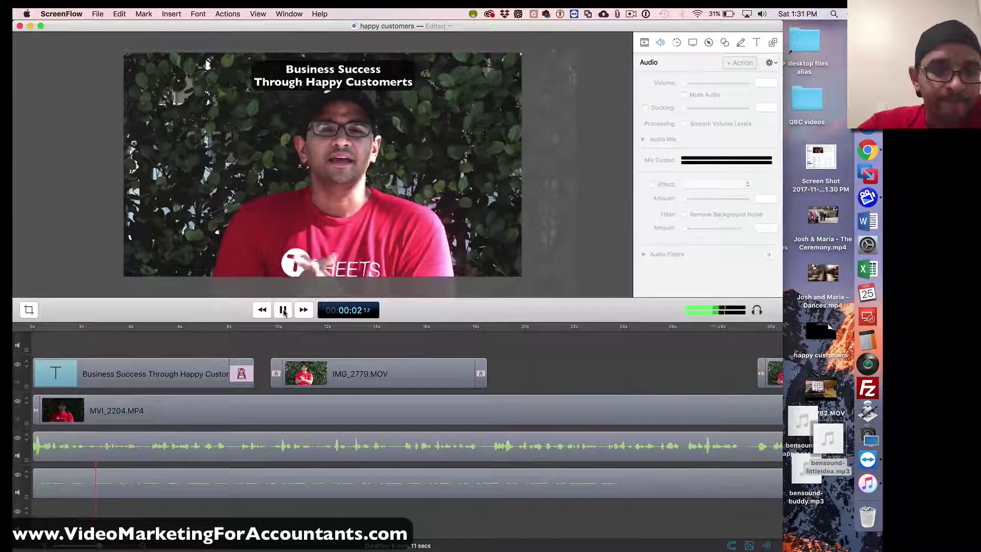
click(283, 310)
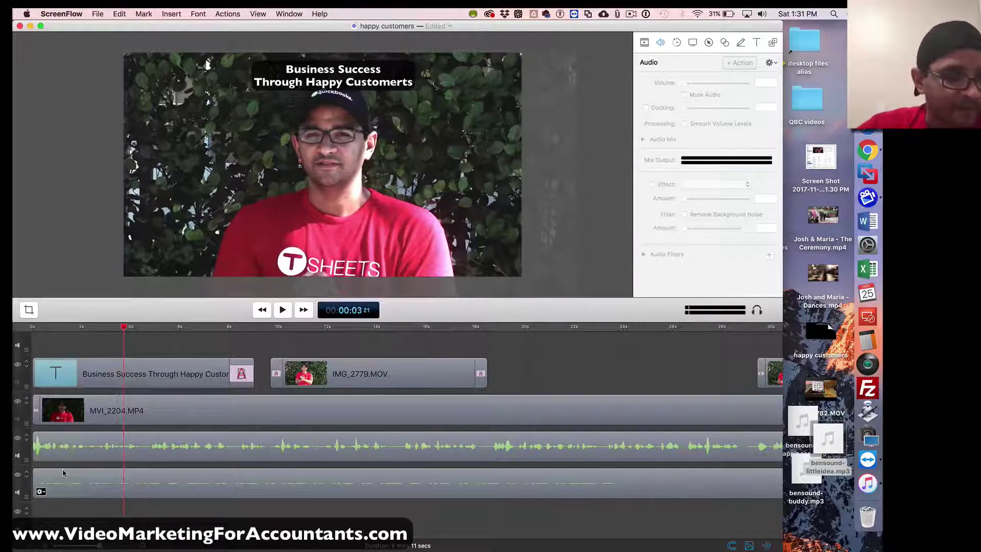
Add a starting transition to the first bensound-littleidea.mp3 clip and shorten it.
right_click(62, 473)
click(90, 458)
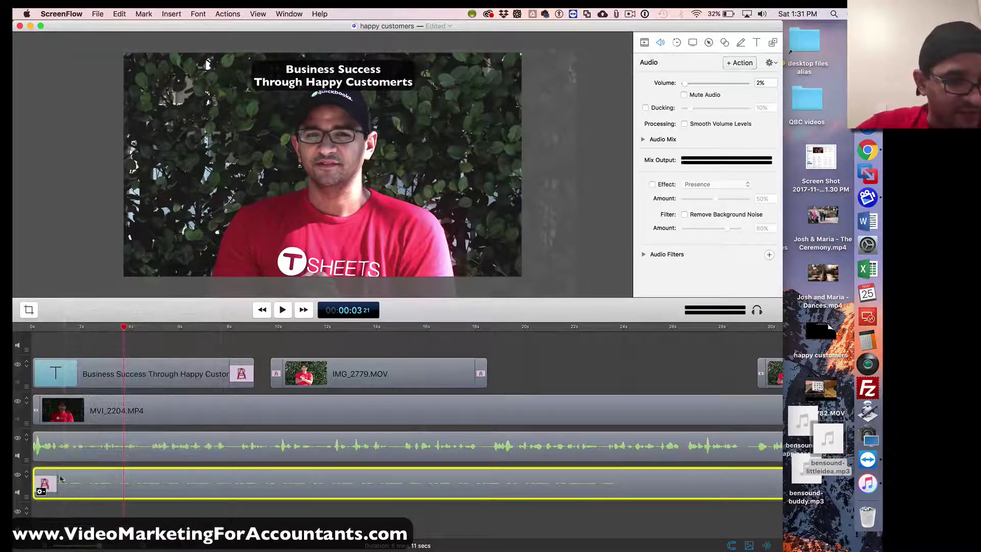
drag(57, 470, 40, 470)
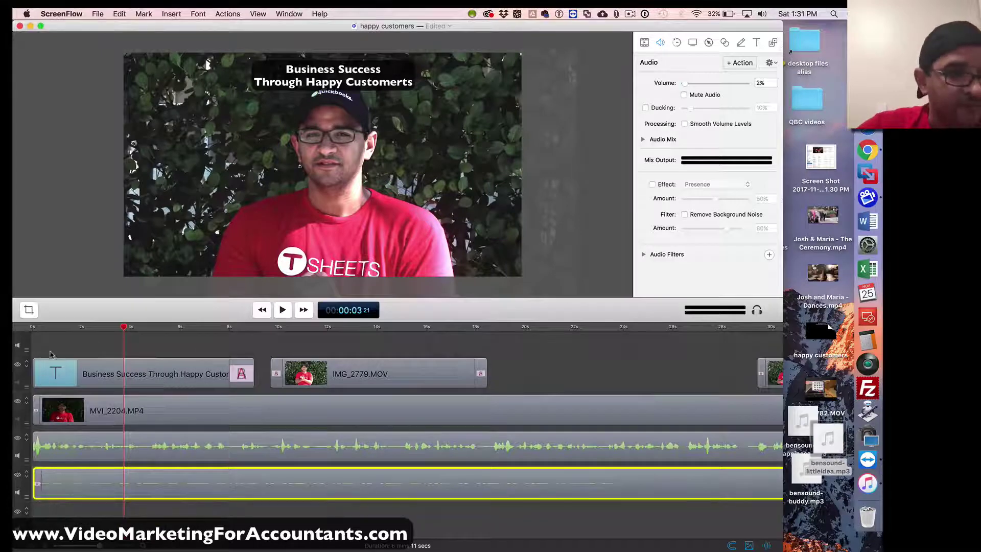
Add a starting transition to the first detached speech clip, lengthen it slightly and play the opening.
drag(43, 331, 13, 329)
right_click(62, 457)
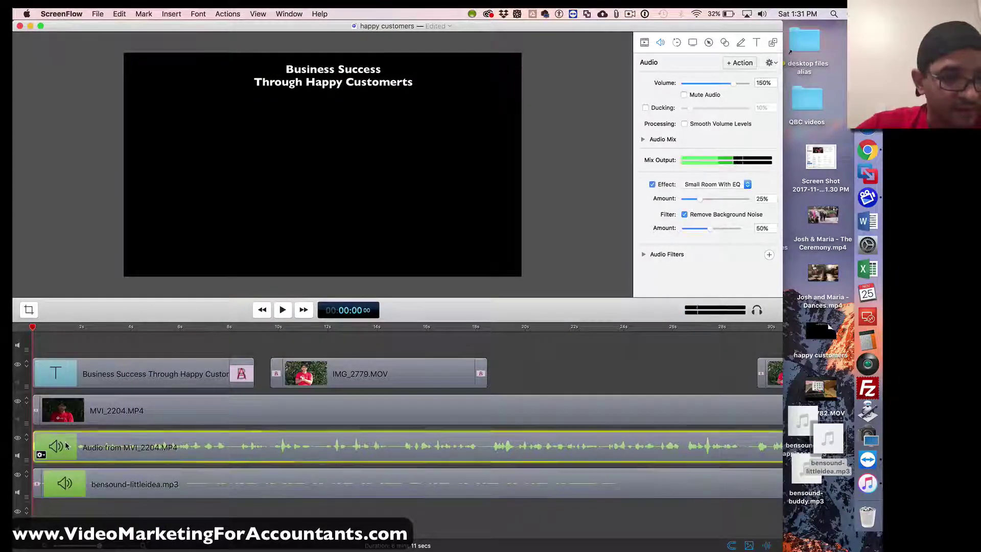
click(88, 454)
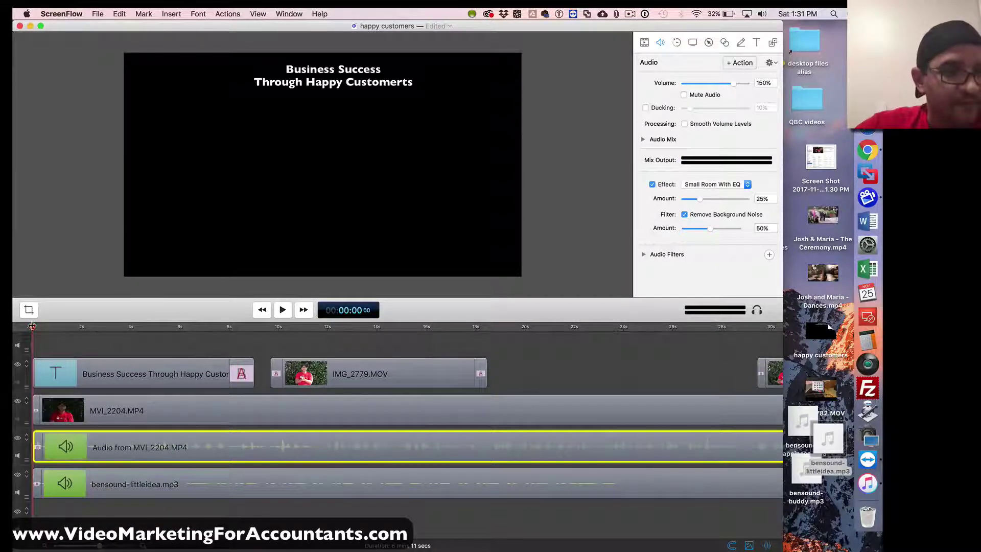
click(287, 310)
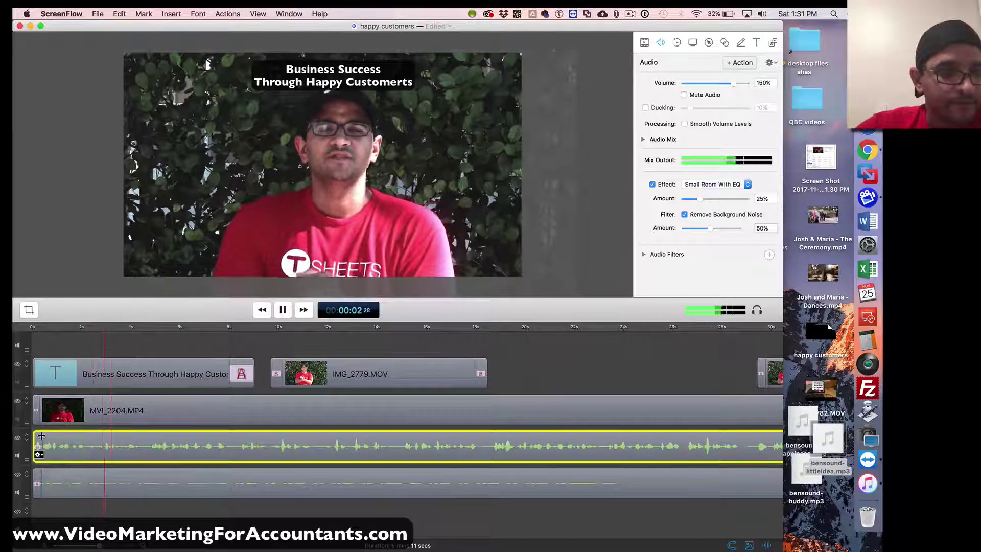
click(33, 327)
key(space)
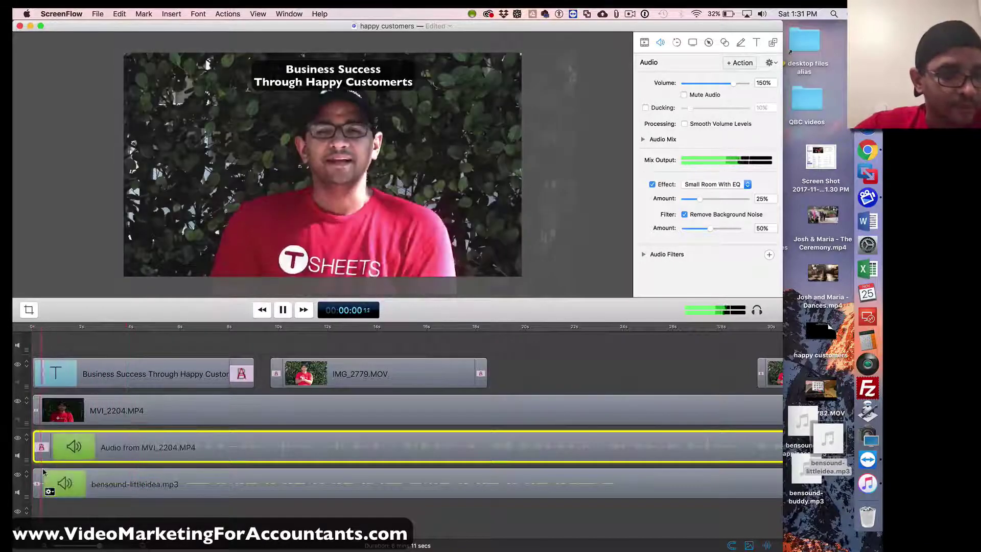
Fine-tune the starting transitions of the first music and speech clips and replay the opening from the beginning.
click(41, 471)
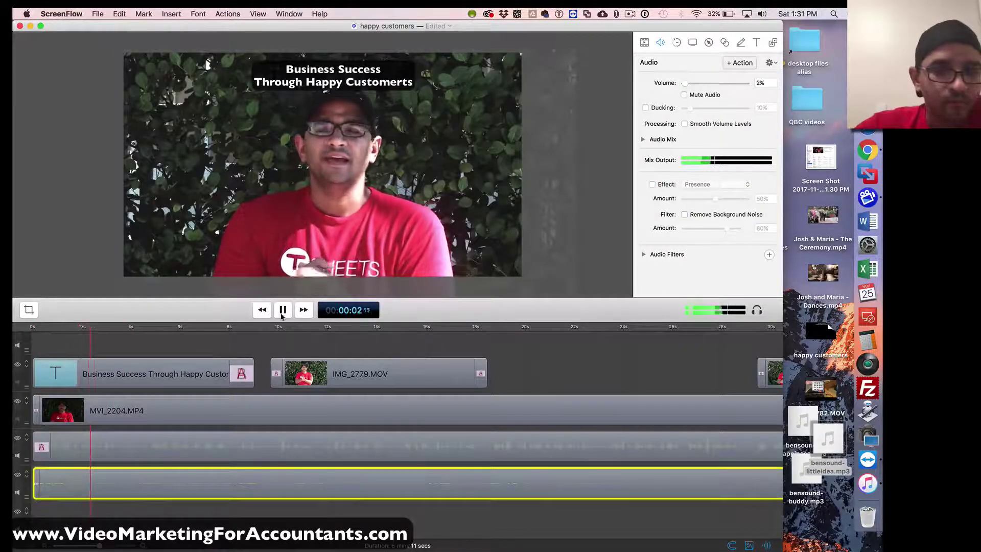
key(space)
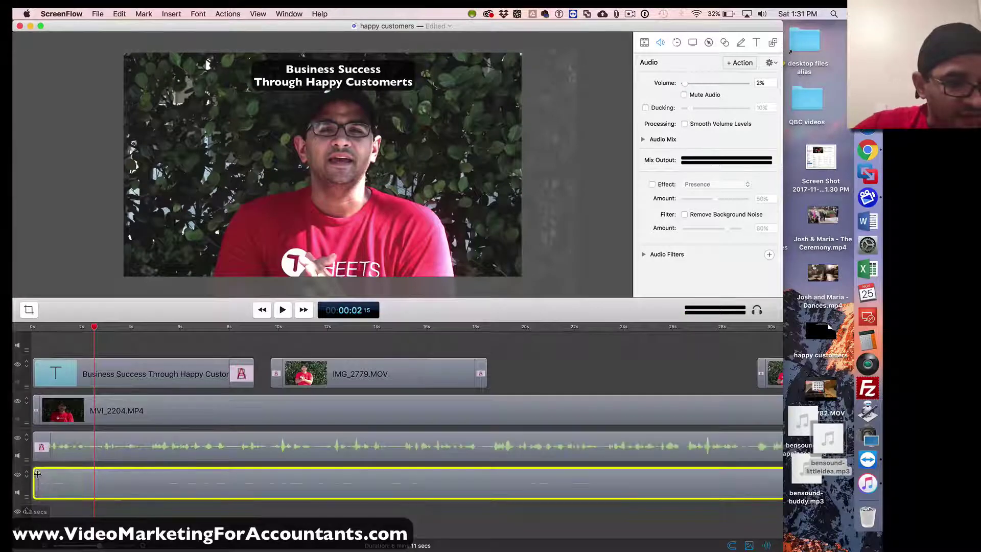
click(51, 439)
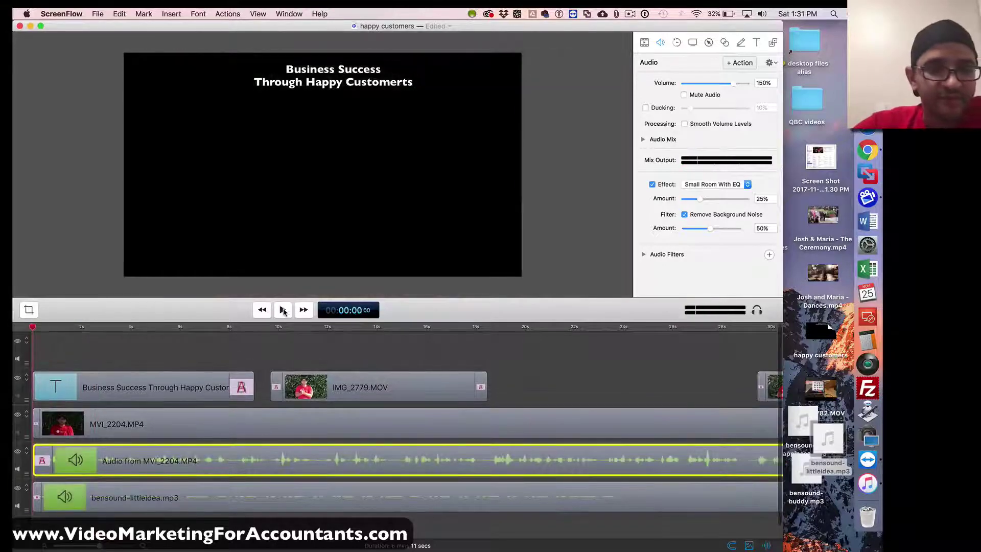
click(284, 310)
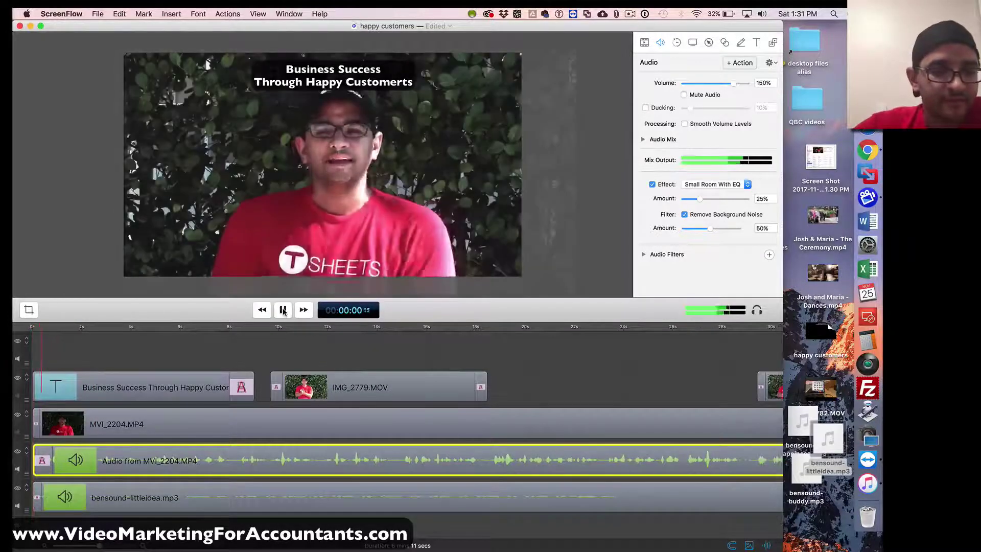
Play the section around the join between the first two music clips, near 2:50, to check the changeover.
key(super+minus)
key(super+minus)
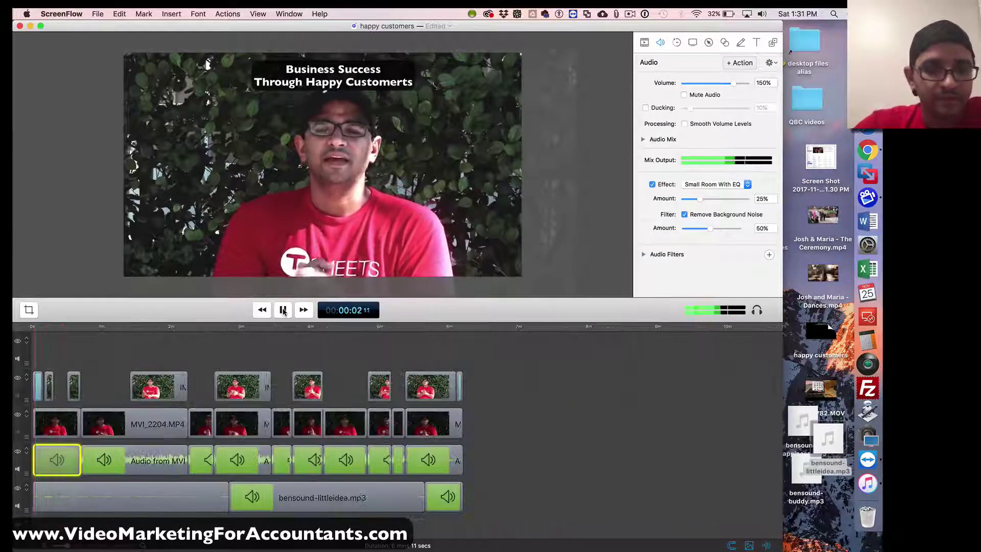
click(246, 328)
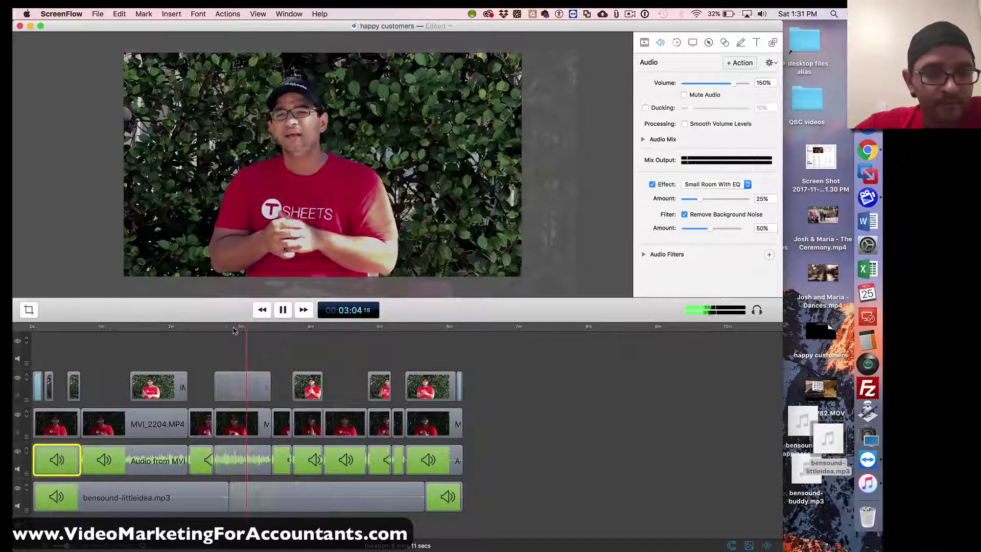
click(227, 328)
key(super+plus)
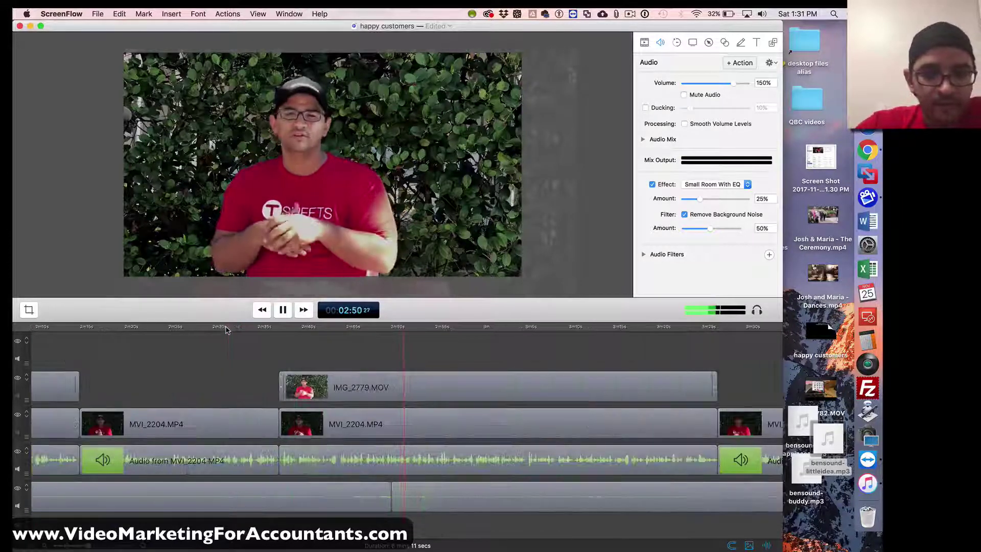
click(373, 331)
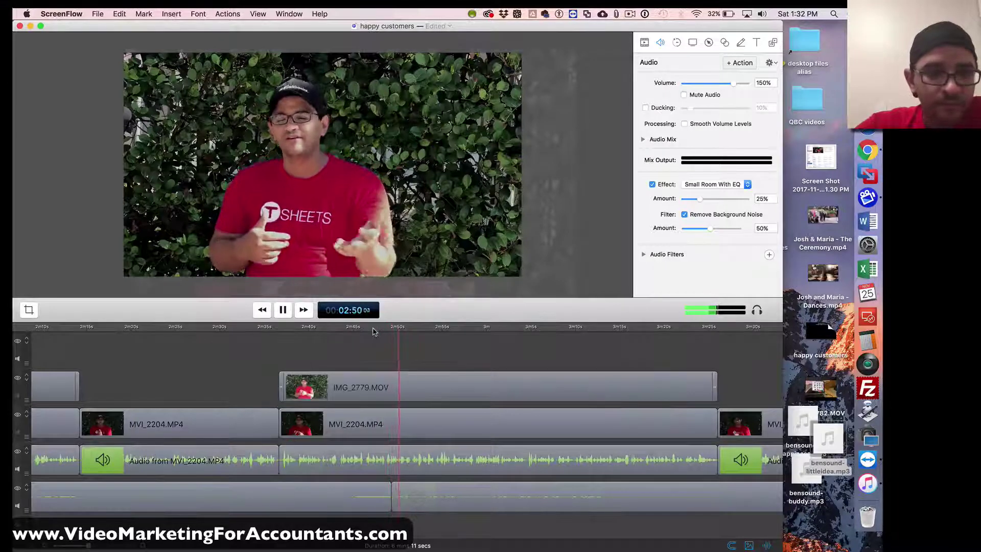
click(282, 309)
click(189, 369)
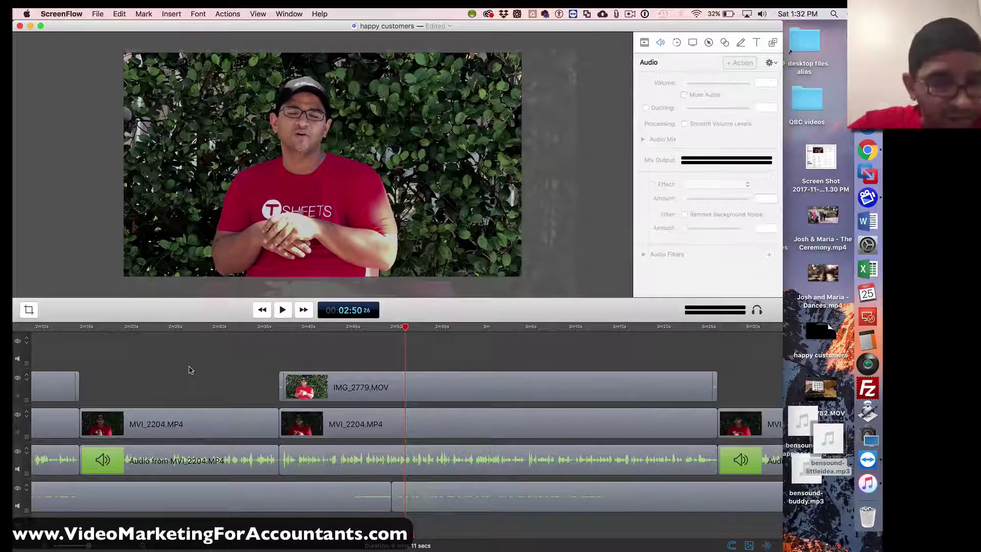
Toggle the speech track's mute and replay the join between the first two music clips from 2:47.
click(17, 471)
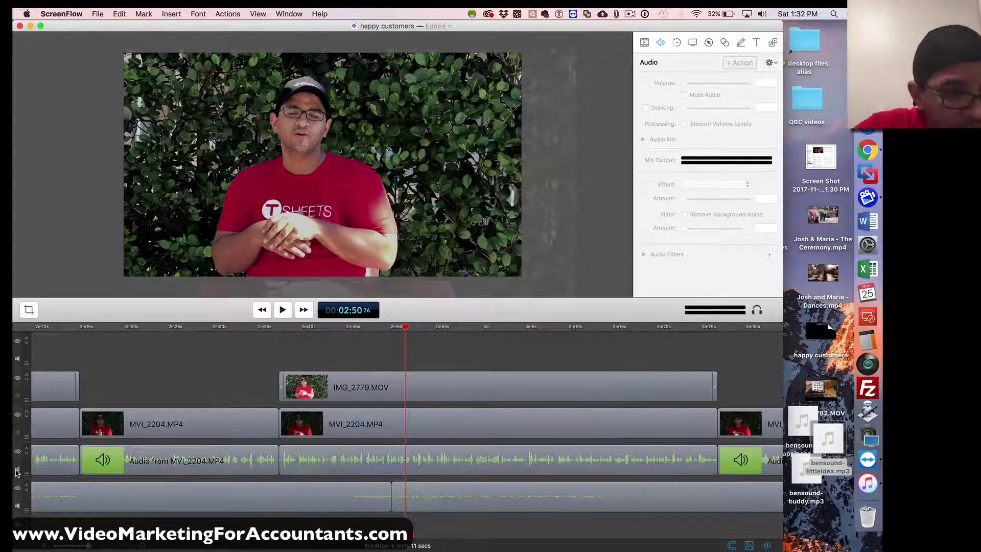
click(17, 471)
click(371, 329)
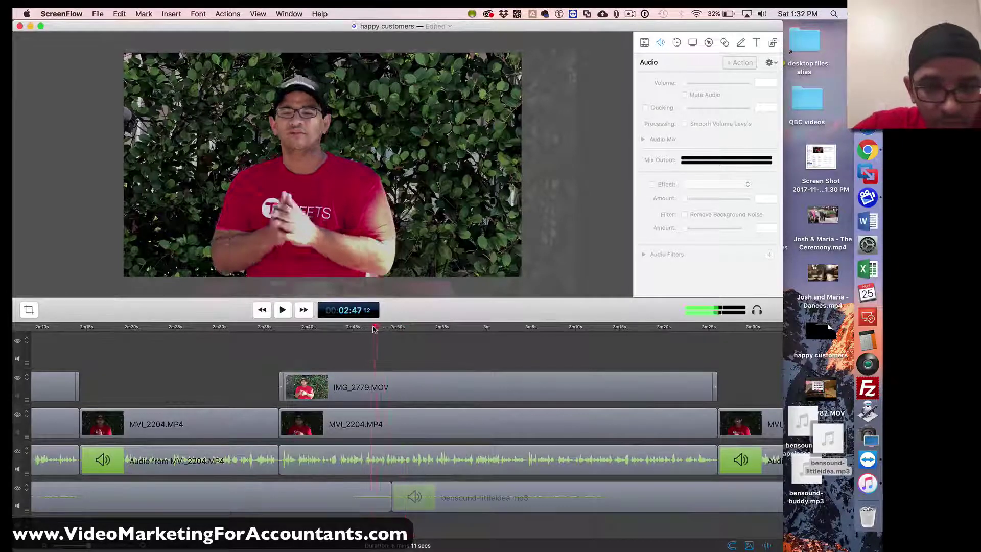
scroll(57, 362, left, 2)
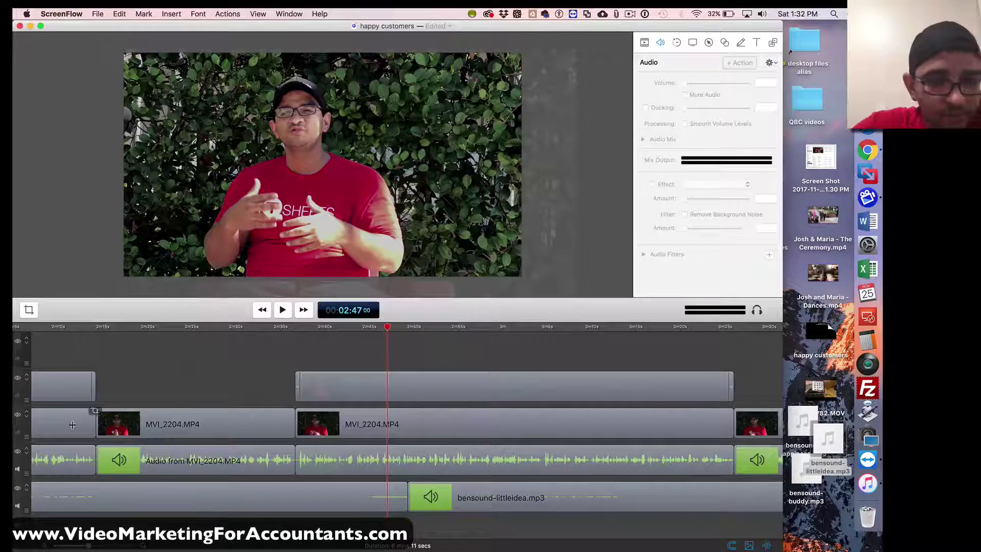
scroll(22, 478, left, 1)
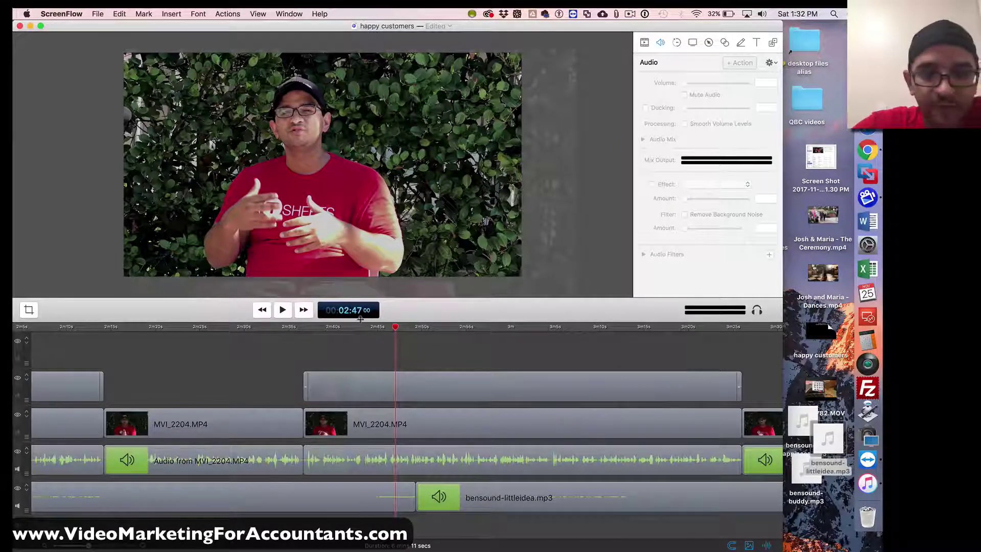
click(285, 315)
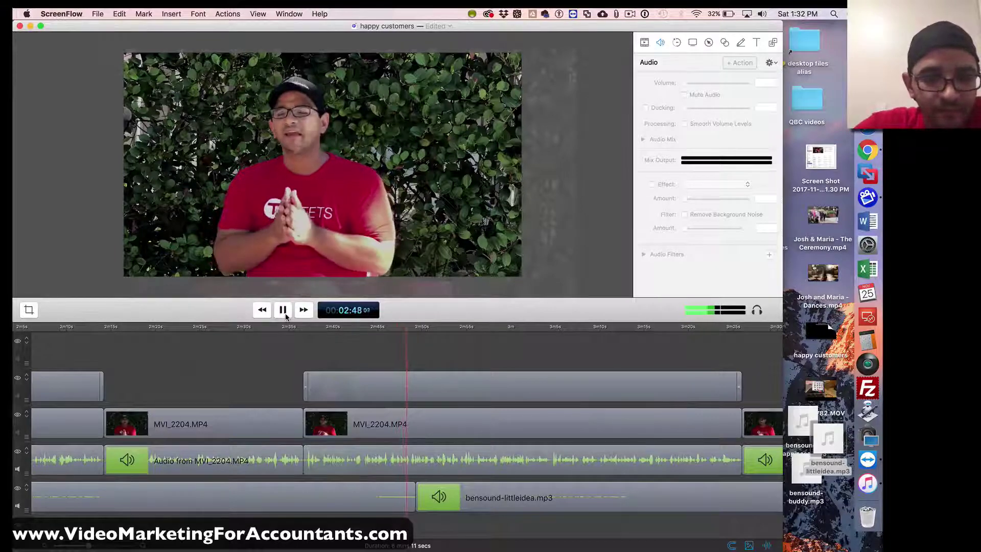
key(super+minus)
key(super+minus)
key(super+equal)
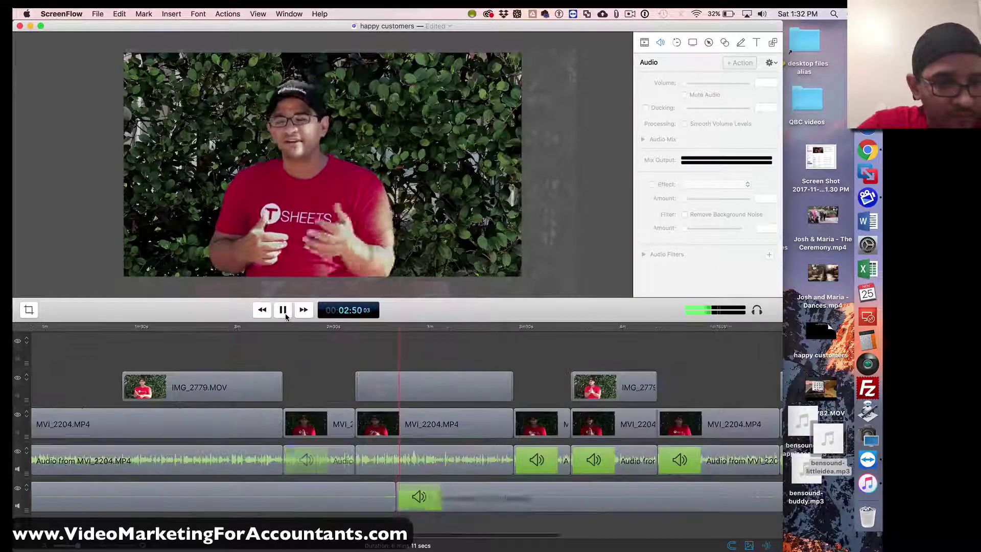
key(space)
Show the whole timeline and select all detached speech clips to inspect their shared audio settings.
click(214, 327)
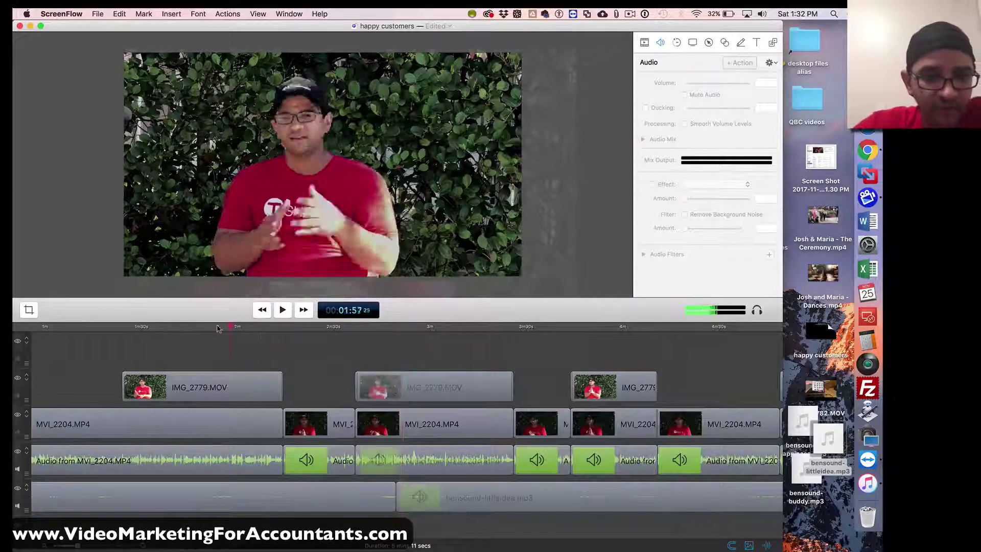
key(super+minus)
key(super+minus)
key(super+equal)
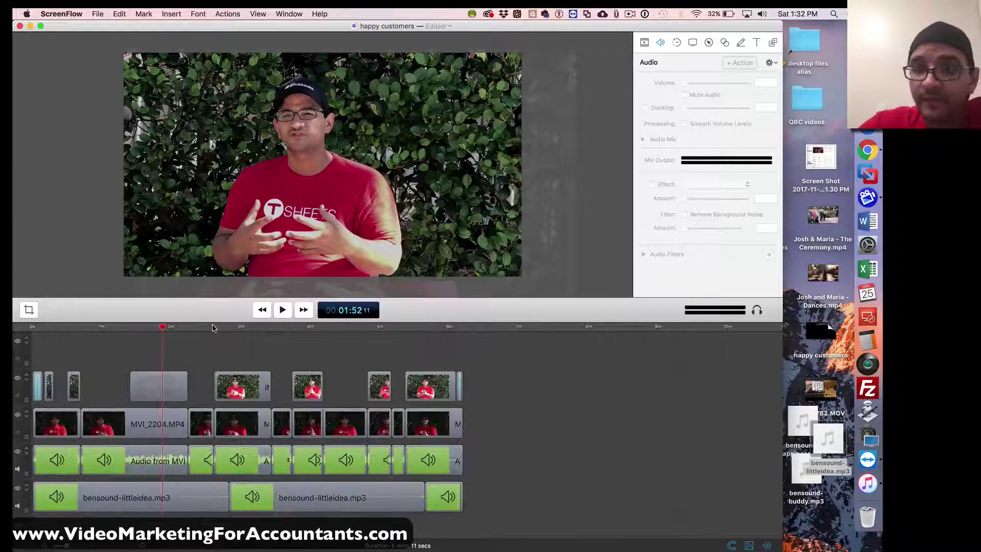
drag(508, 446, 31, 478)
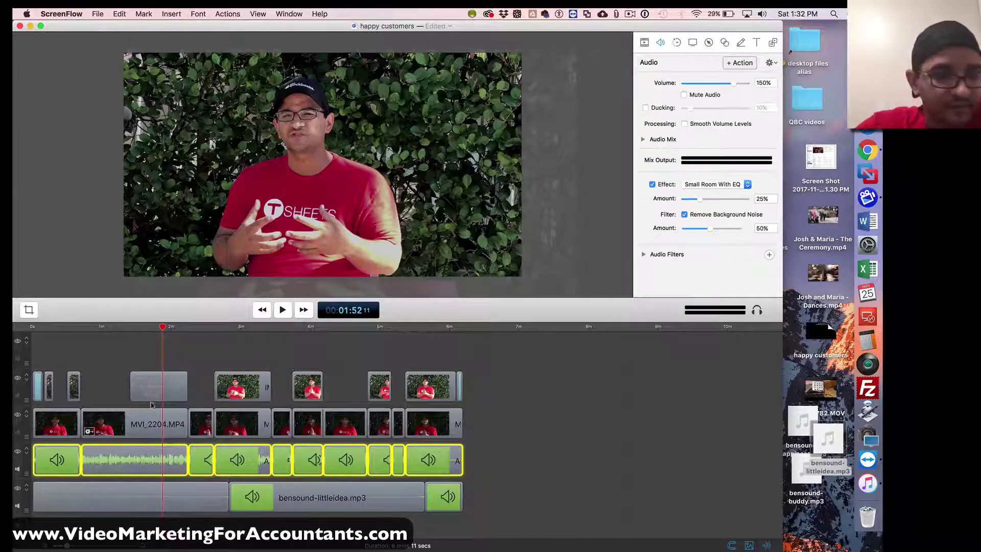
Play the video from about 0:35 with the speech clips deselected to judge the speech and music balance.
drag(163, 327, 71, 327)
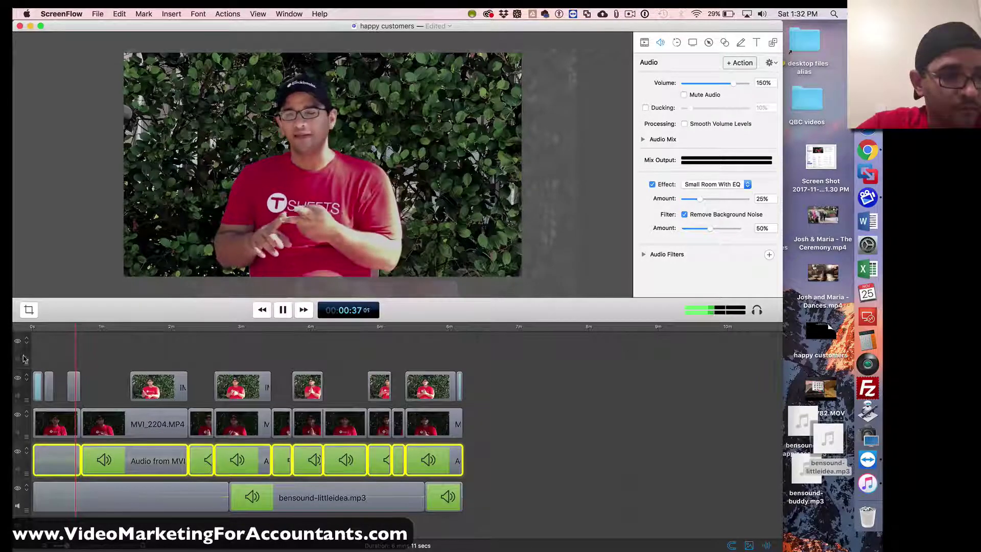
click(19, 363)
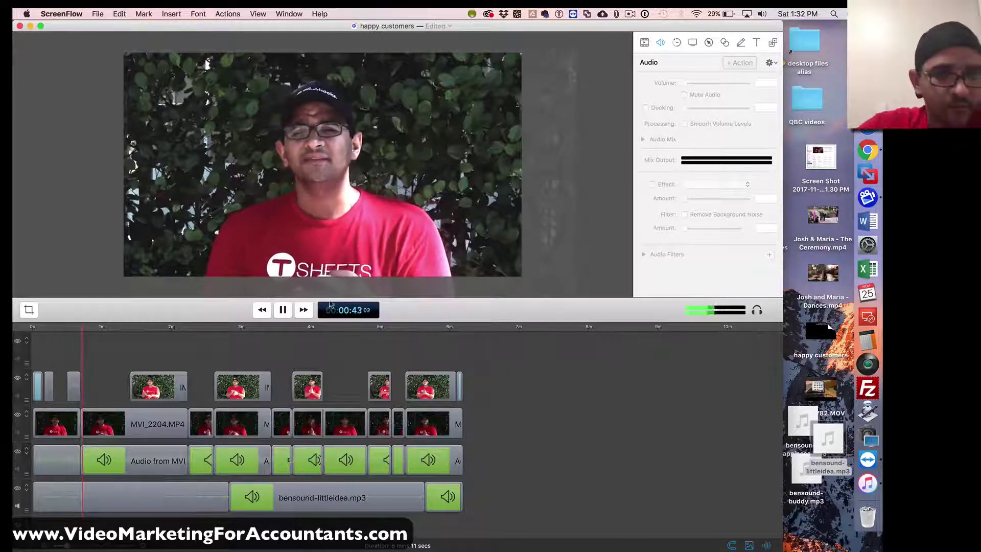
click(20, 474)
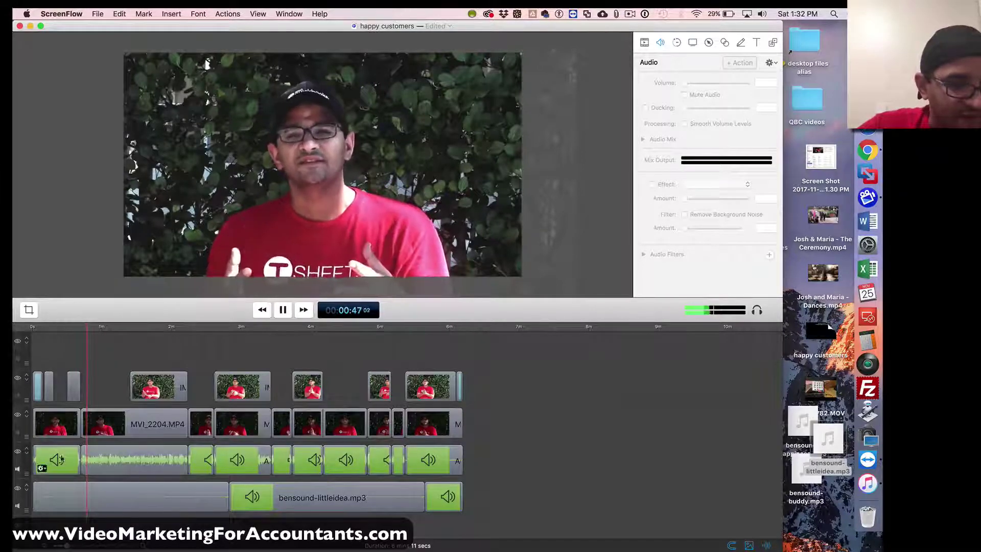
click(104, 447)
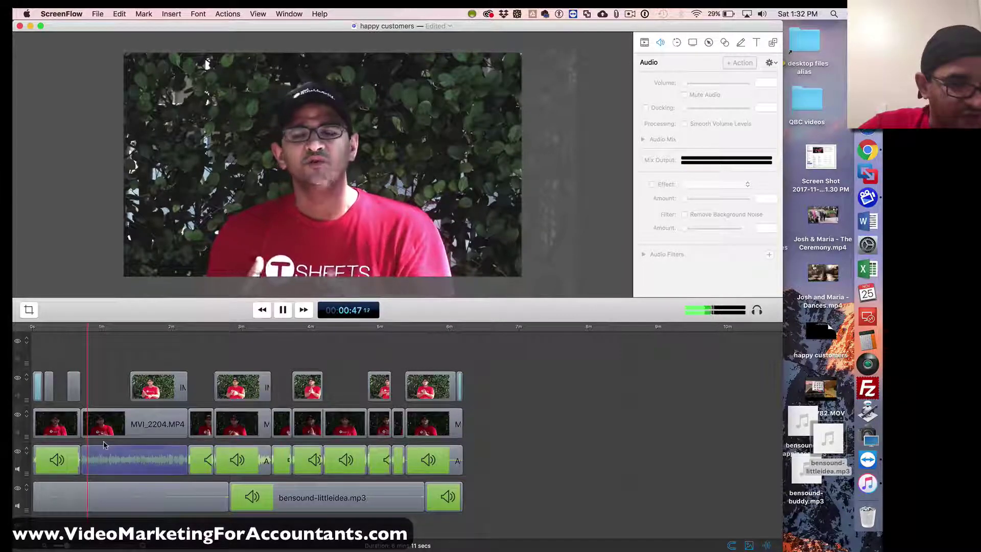
click(526, 459)
Scrub to about 1:08, toggle the speech track's mute and play a brief moment.
click(100, 330)
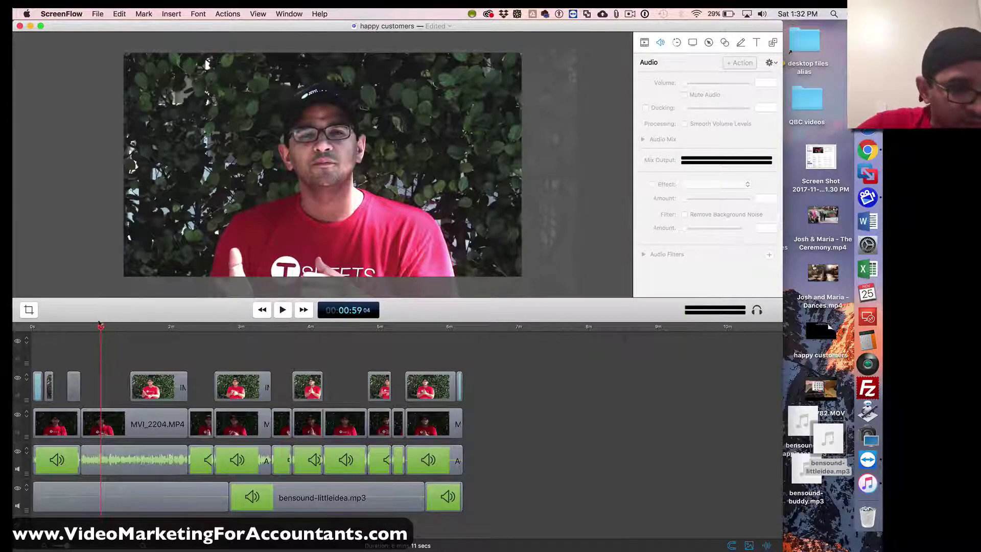
mouse_move(100, 325)
mouse_down()
mouse_move(88, 327)
mouse_move(111, 327)
mouse_up()
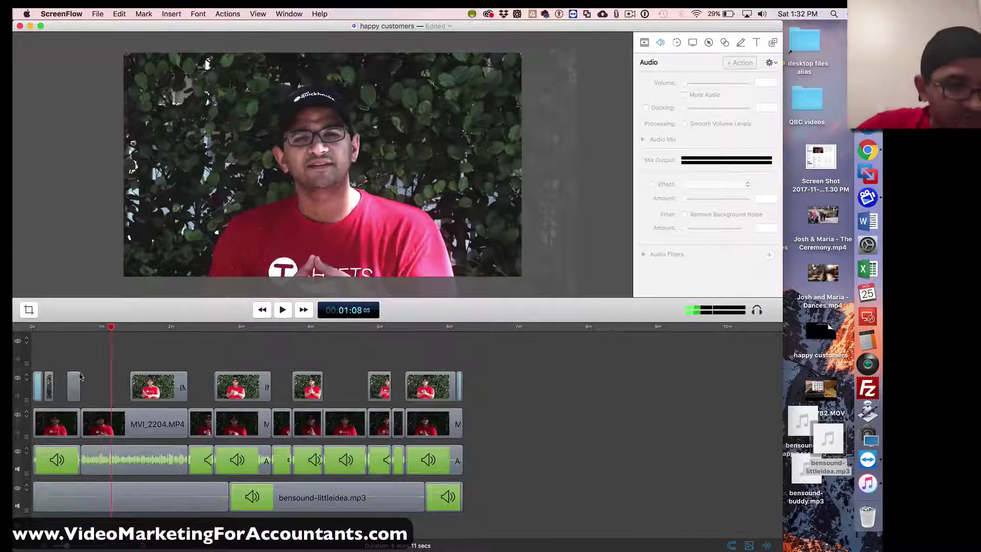
click(18, 471)
click(17, 470)
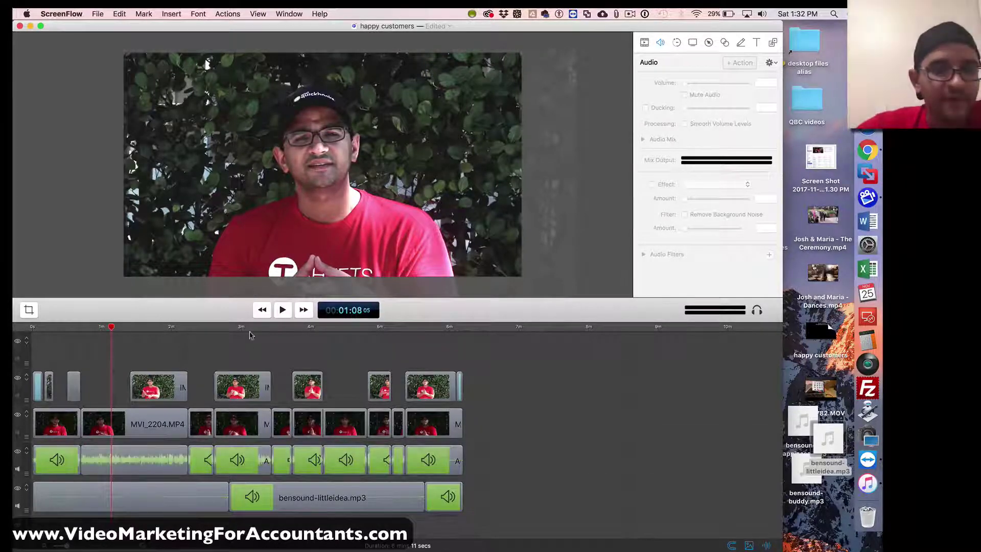
click(283, 309)
click(283, 309)
Save the happy customers project.
click(98, 14)
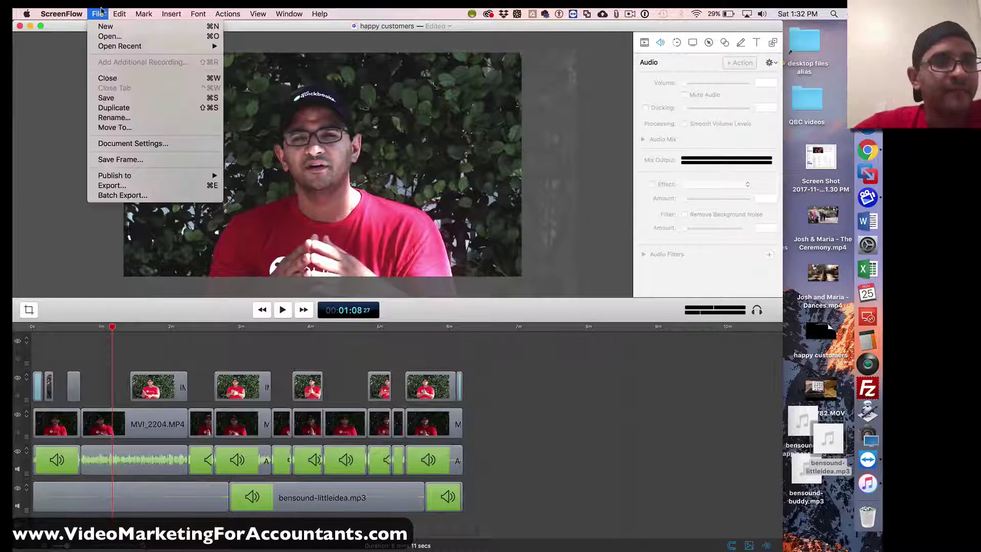
click(106, 98)
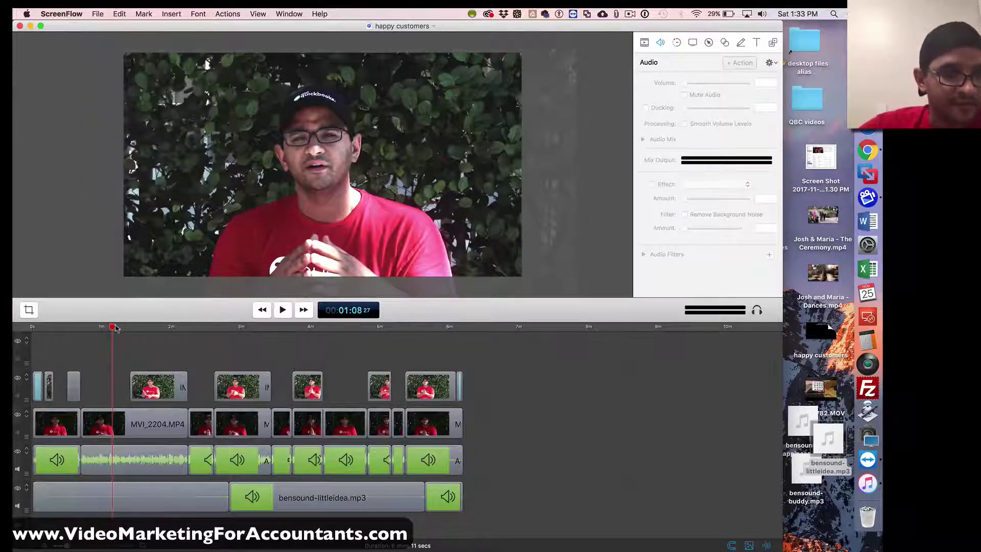
drag(115, 328, 103, 331)
Close both open project windows and reopen the happy customers project from the recent documents.
click(20, 26)
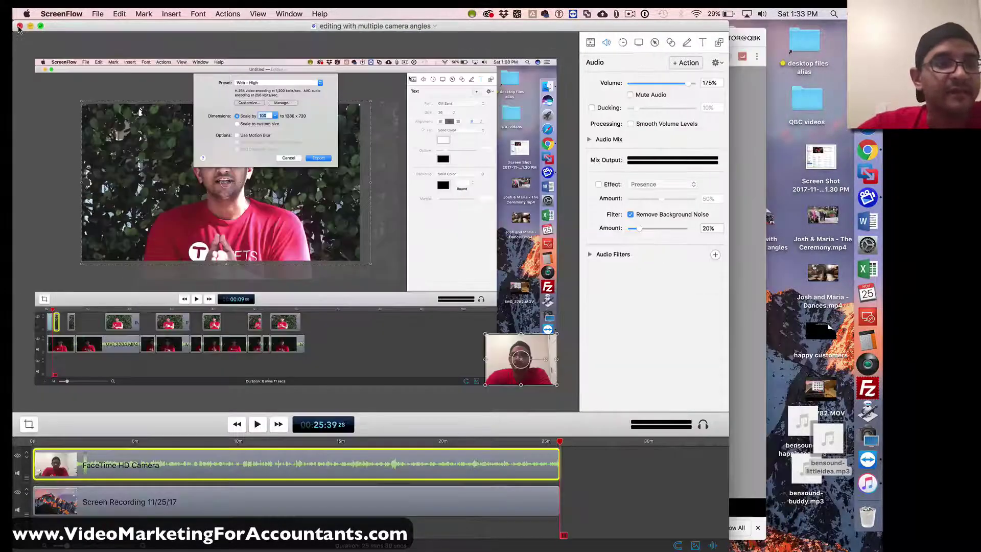
click(19, 26)
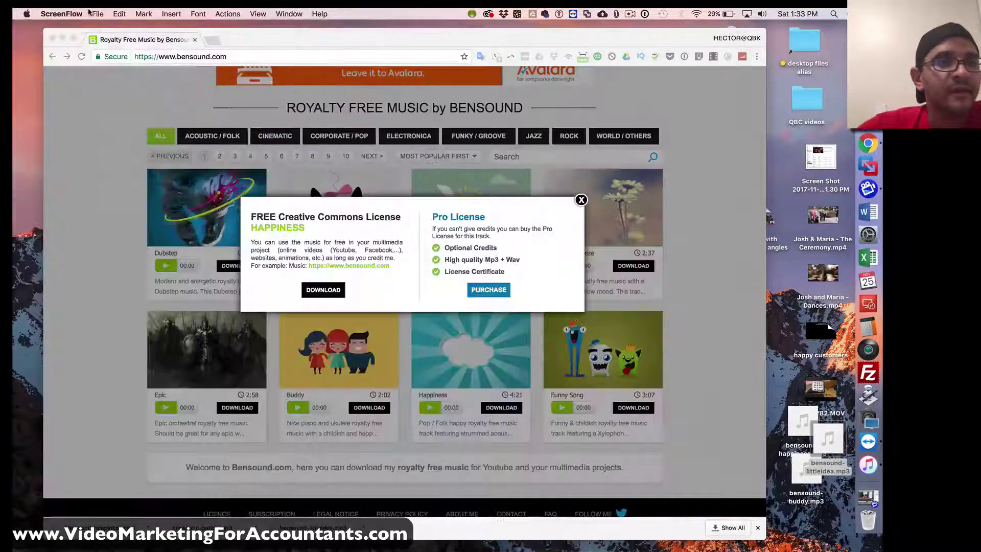
click(98, 13)
mouse_move(210, 46)
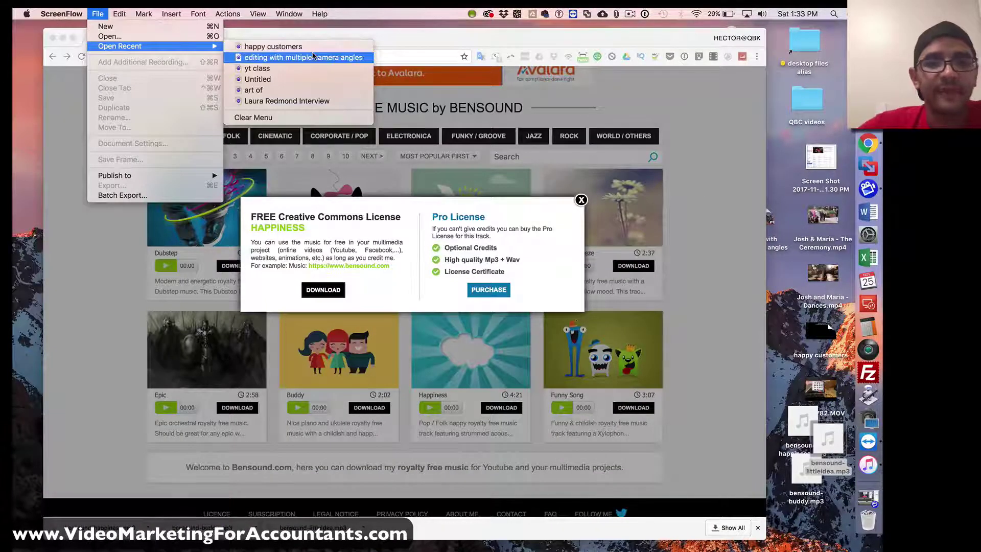
click(314, 52)
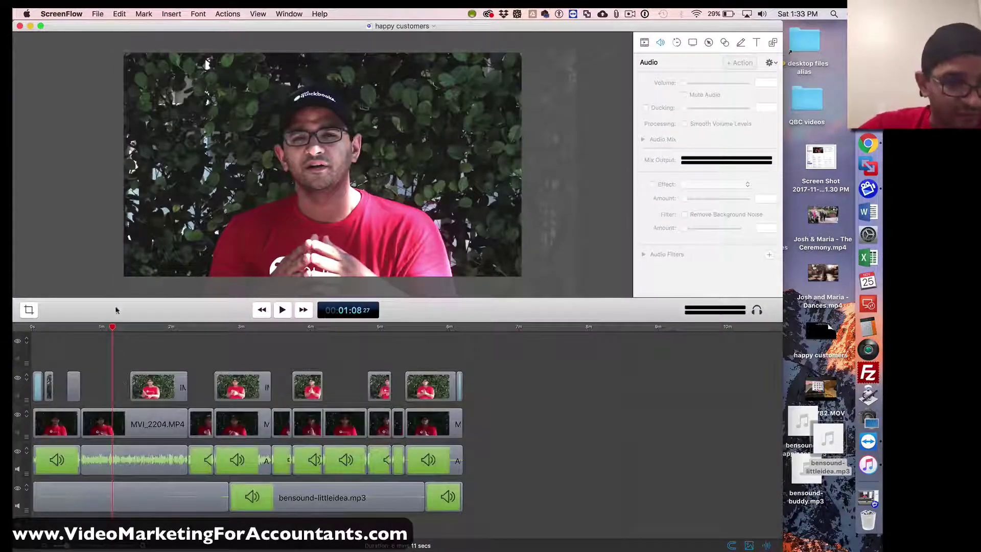
Play the reopened video briefly from about 1:00 to check the sound.
drag(106, 329, 102, 330)
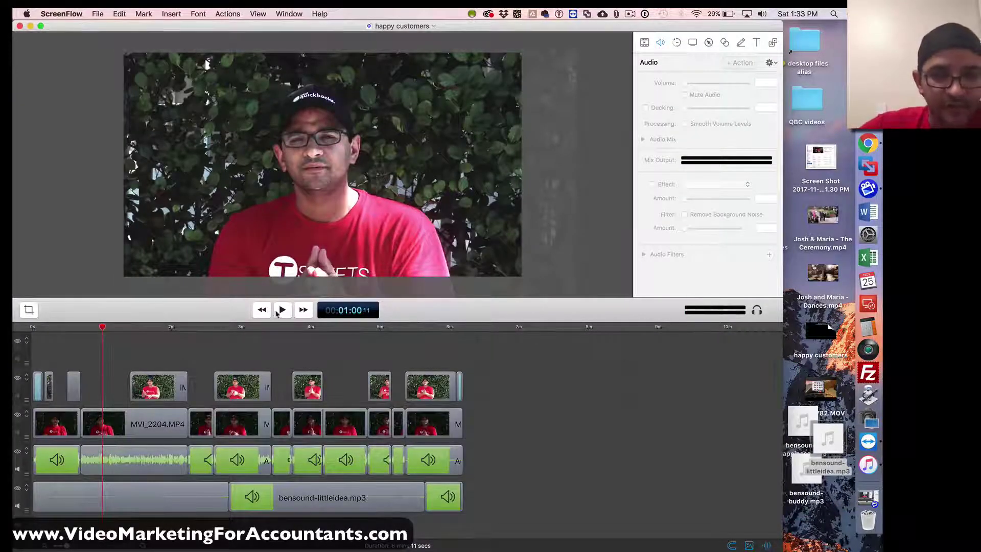
click(285, 310)
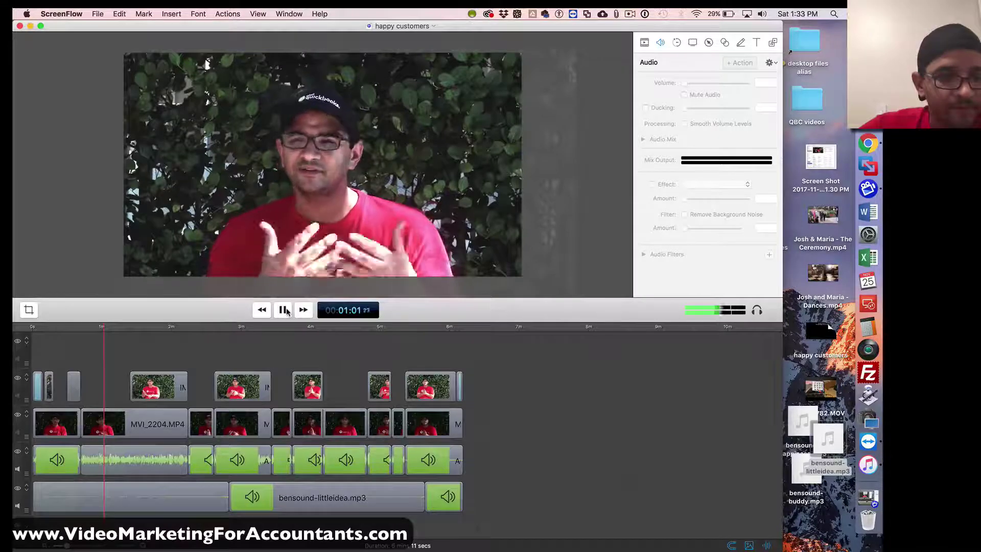
click(284, 311)
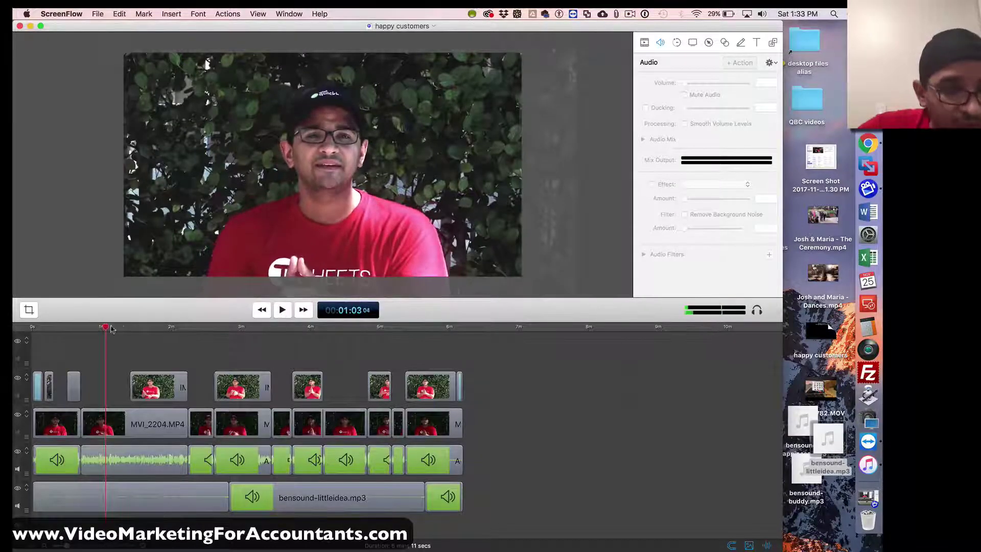
Play the section leading into the join between the first two music clips from about 2:42.
drag(111, 328, 223, 339)
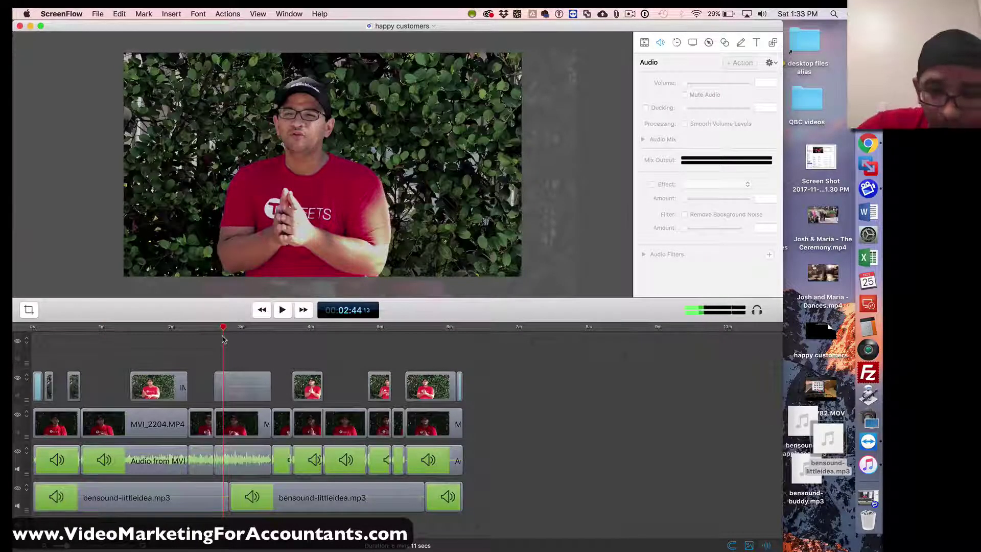
key(super+equal)
key(super+equal)
key(super+equal)
drag(401, 330, 384, 328)
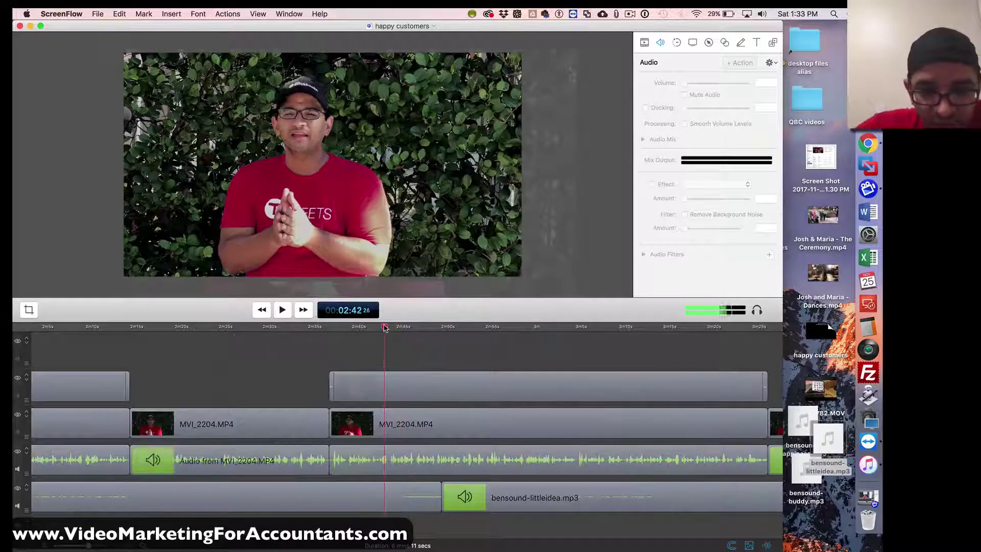
click(282, 310)
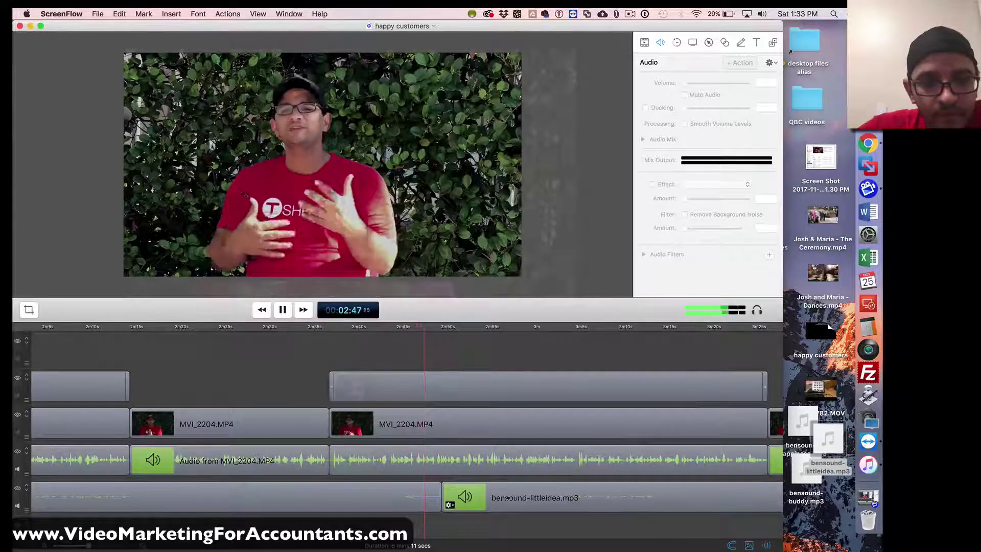
Shift the second music clip slightly earlier so it overlaps the first in a short transition, and stop playback.
click(467, 498)
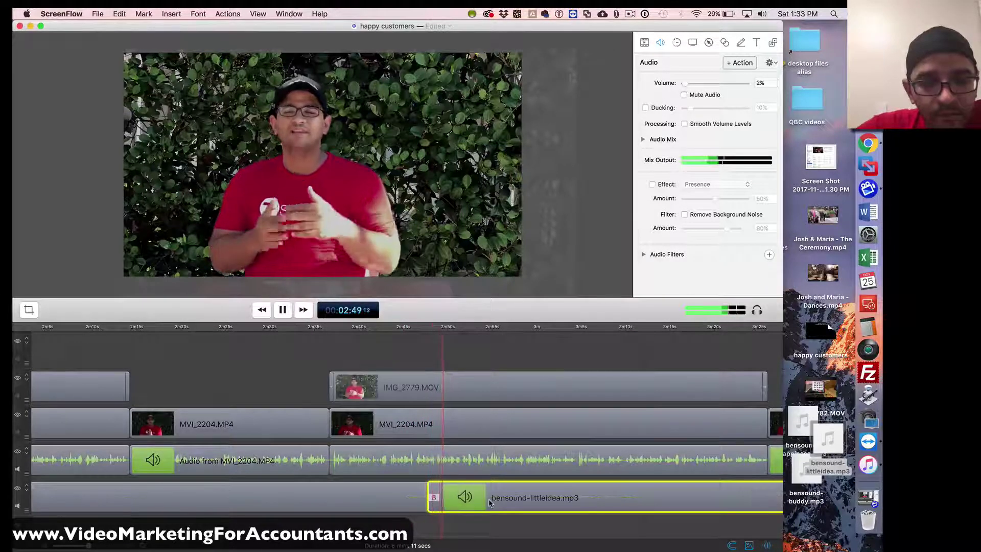
key(super+minus)
key(super+minus)
key(super+minus)
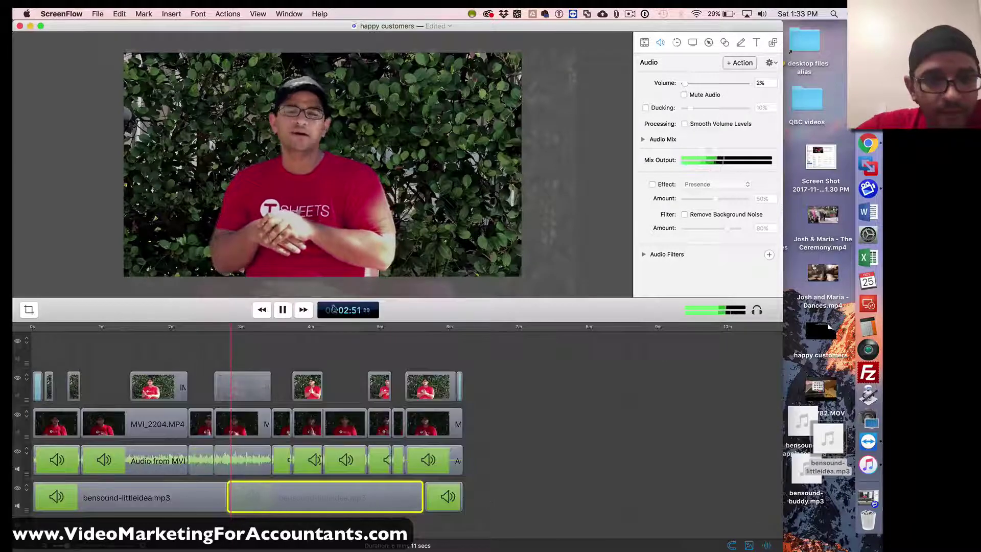
click(285, 308)
Move the last music clip back against the second one and extend its end to the end of the video.
click(445, 496)
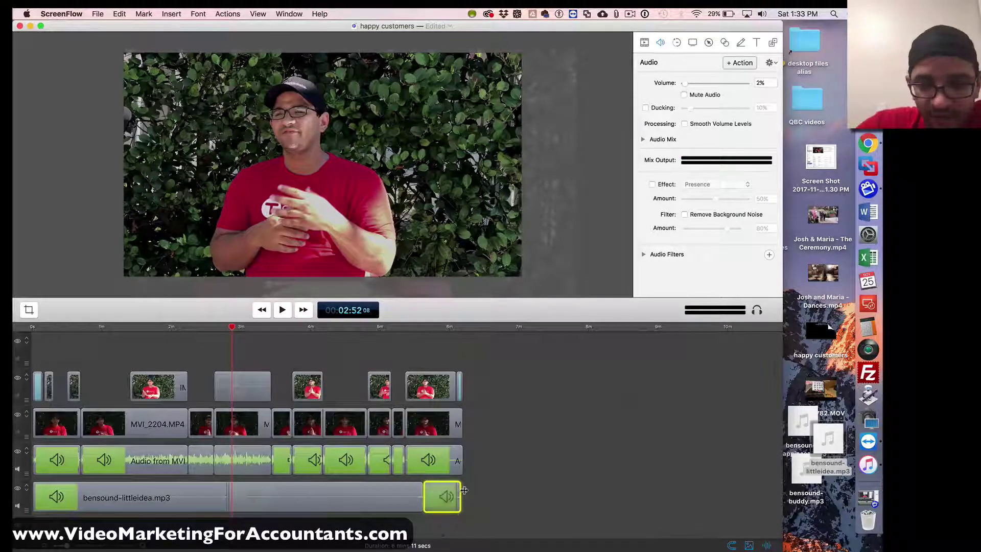
key(super+plus)
key(super+plus)
key(super+plus)
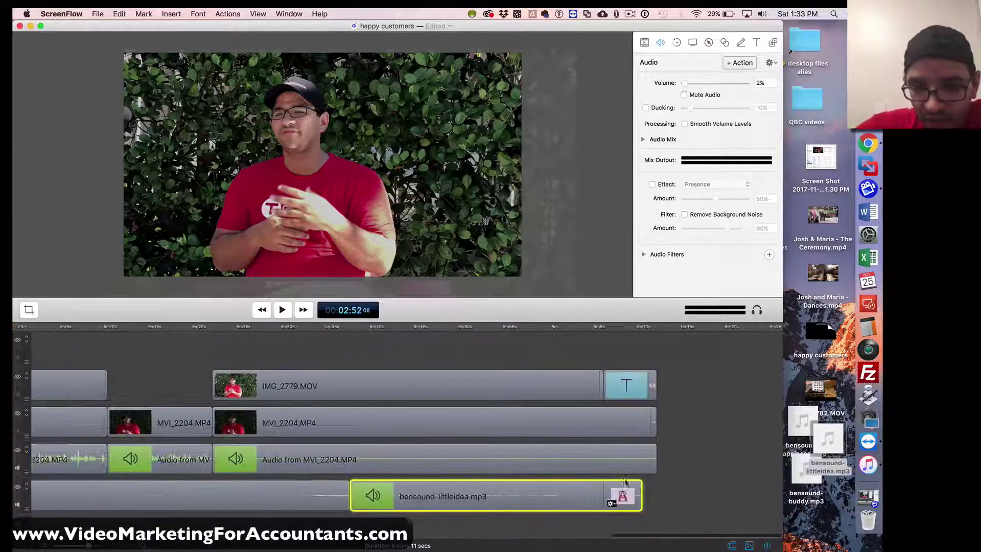
mouse_move(644, 486)
mouse_down()
mouse_move(674, 487)
mouse_move(660, 487)
mouse_up()
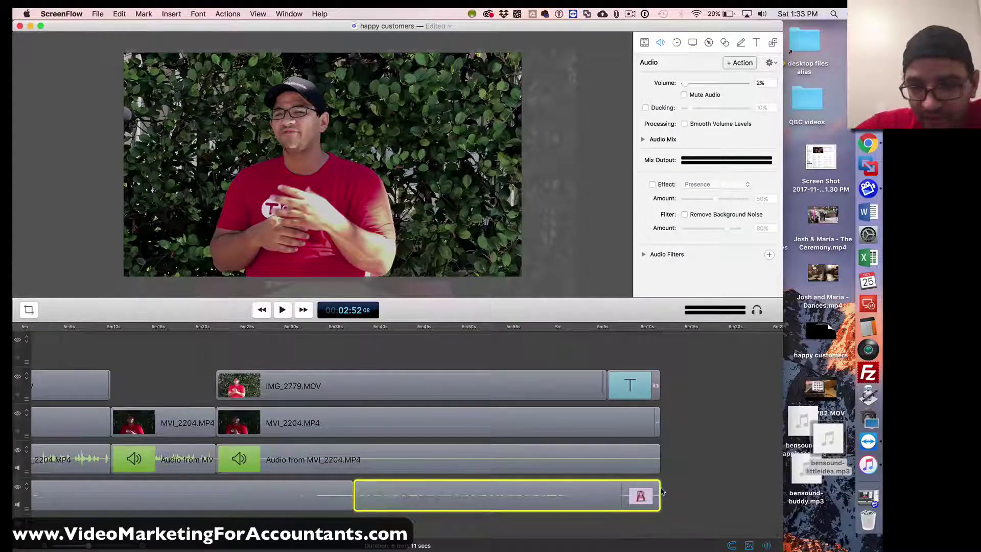
Overlap the last music clip's start with the second in a short transition and stretch its end back to the video's end.
drag(376, 488, 346, 491)
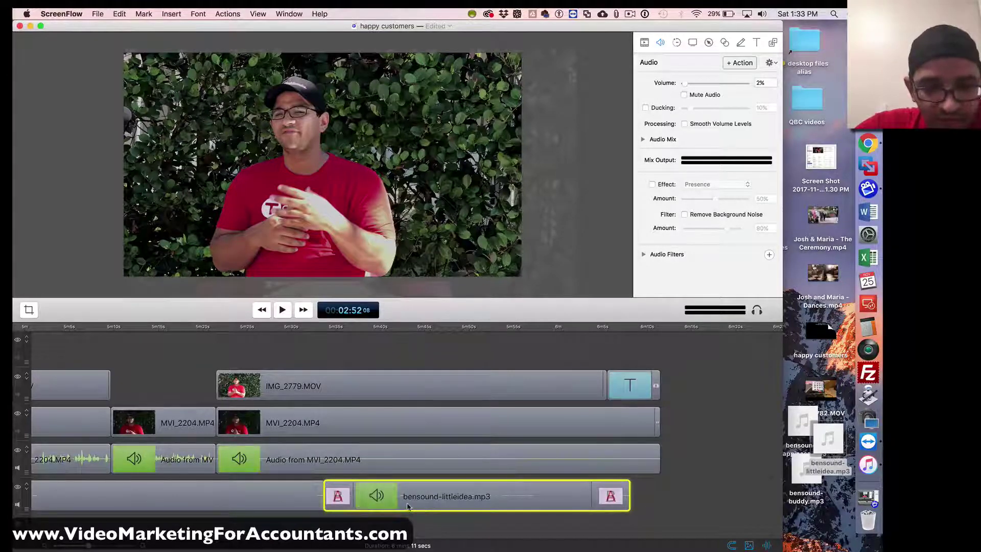
drag(415, 510, 430, 509)
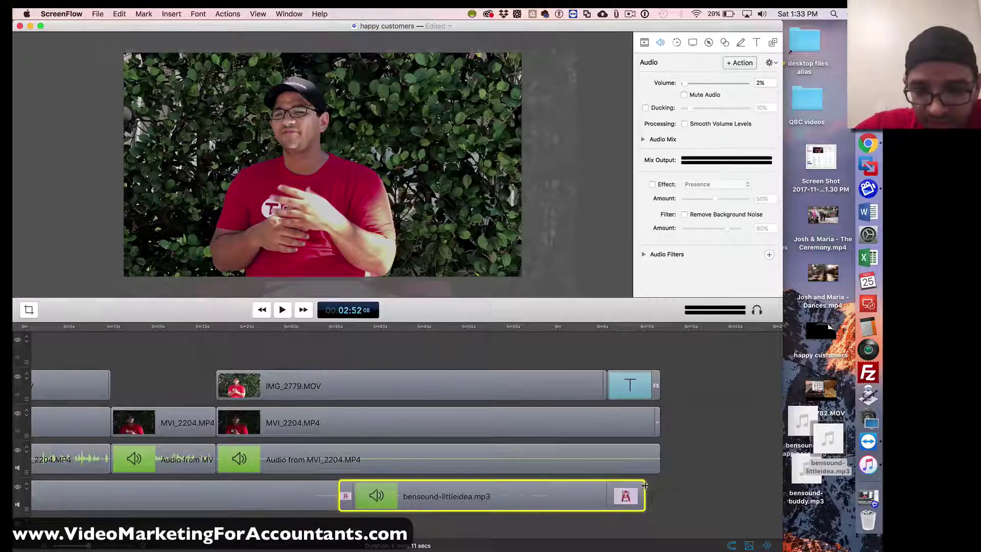
drag(646, 489, 661, 489)
Play the changeover between the last two music clips from about 5:34.
click(327, 324)
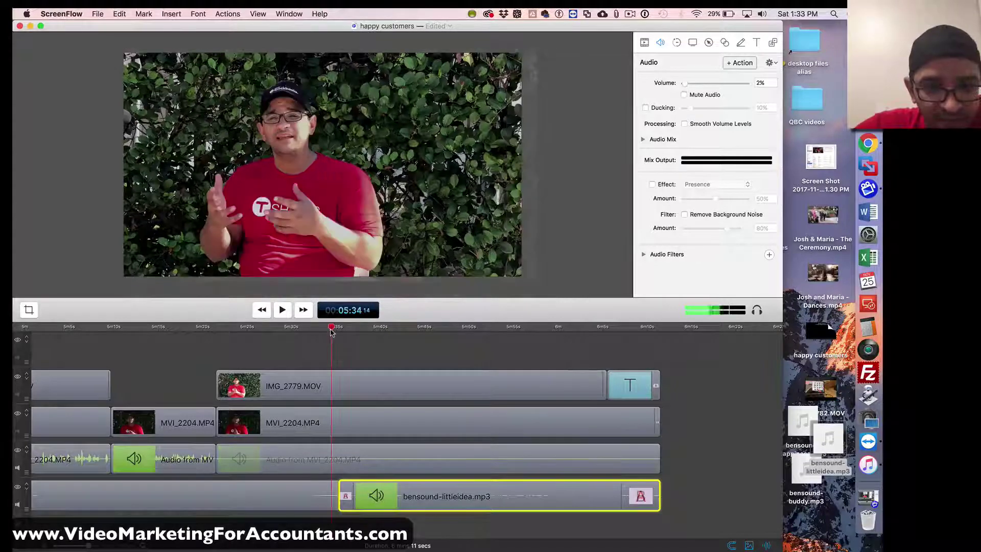
click(282, 310)
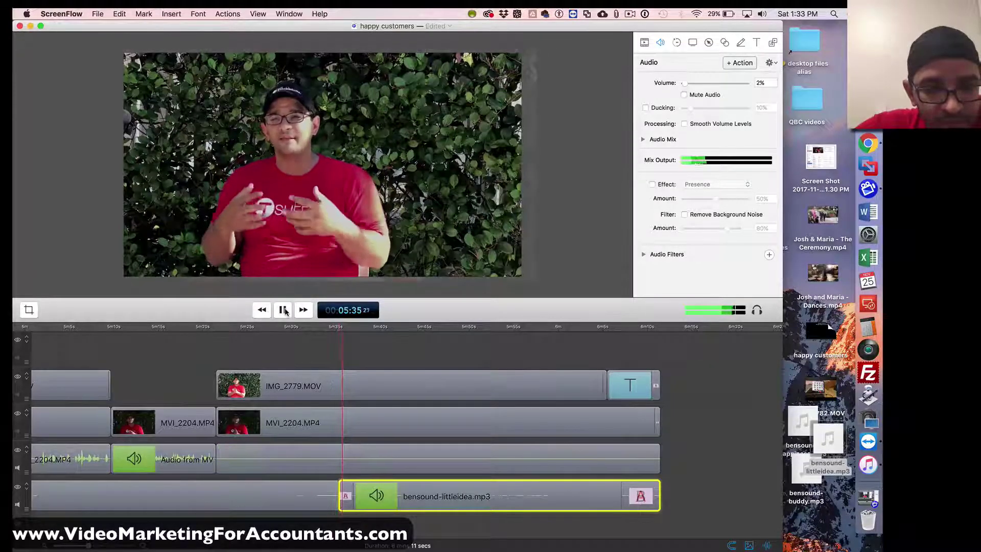
key(super+minus)
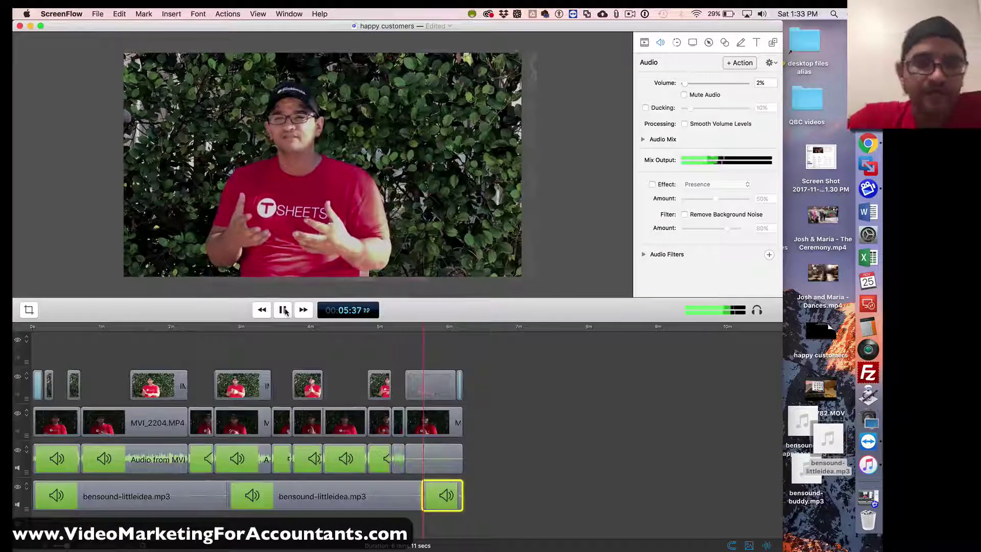
click(284, 311)
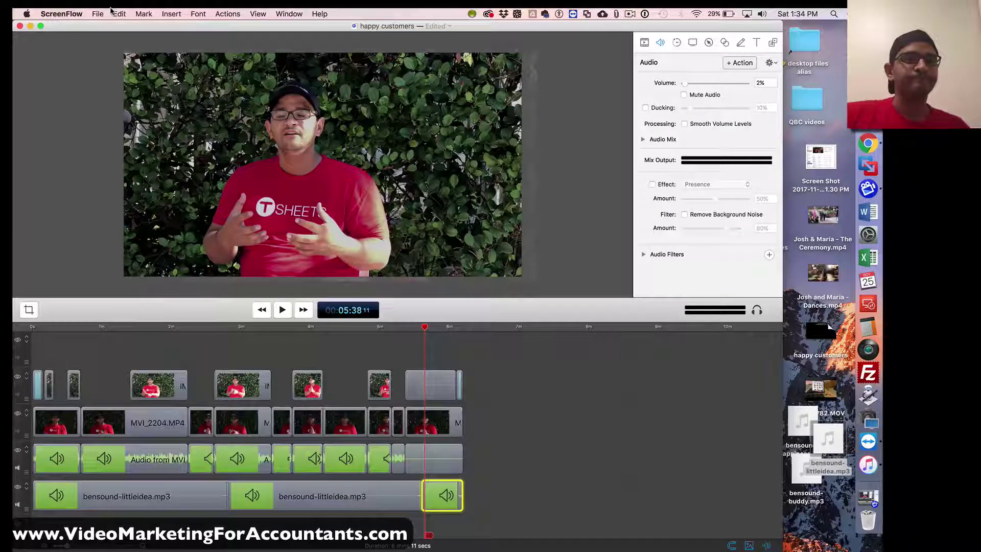
click(631, 12)
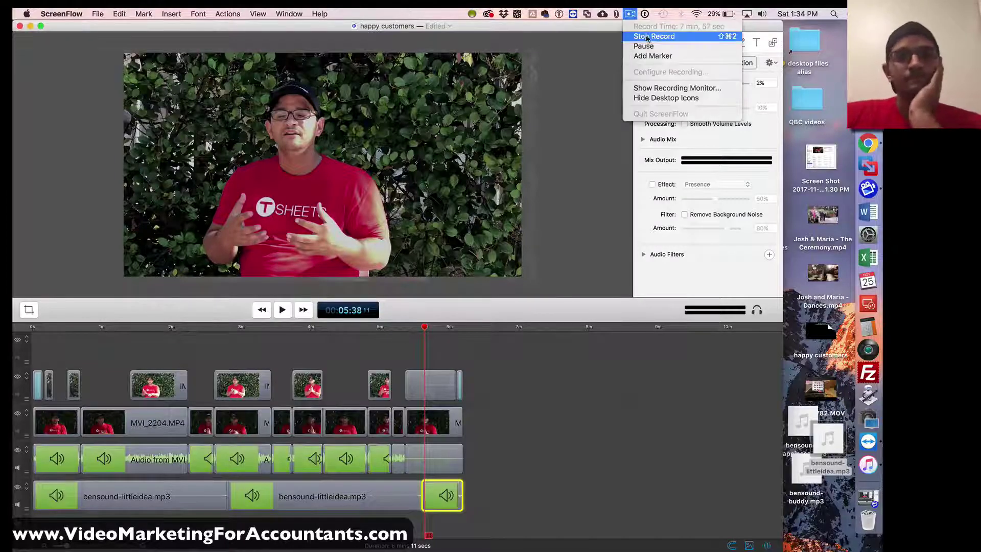